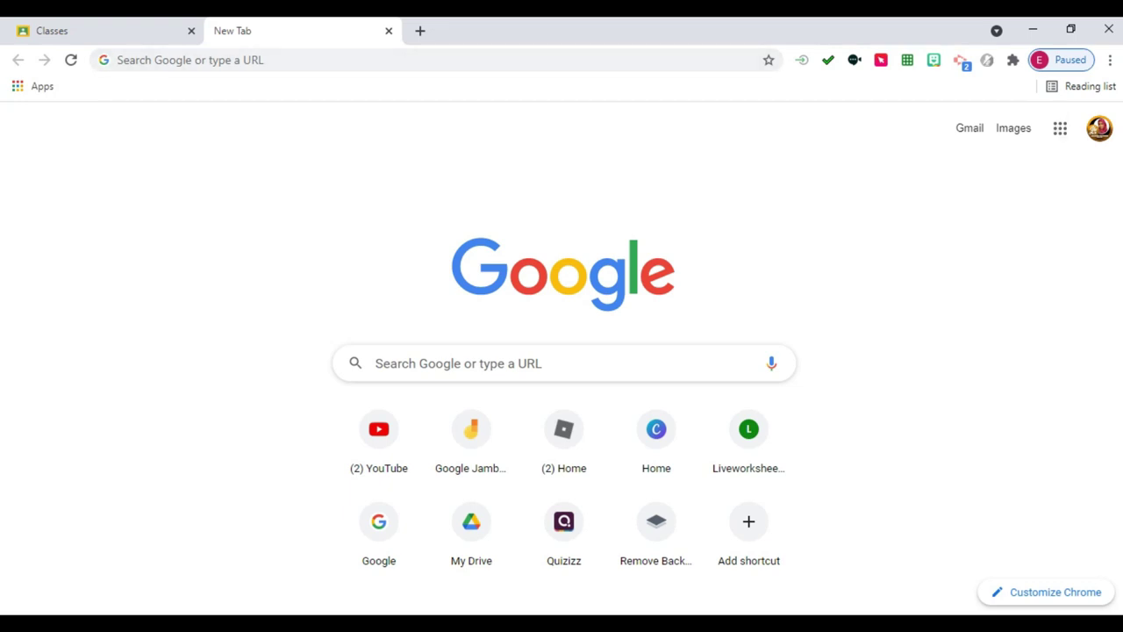
Open Google Forms from the Google apps grid on the Chrome new tab.
left_click(1060, 128)
scroll(1071, 281, "down", 4)
scroll(990, 333, "down", 5)
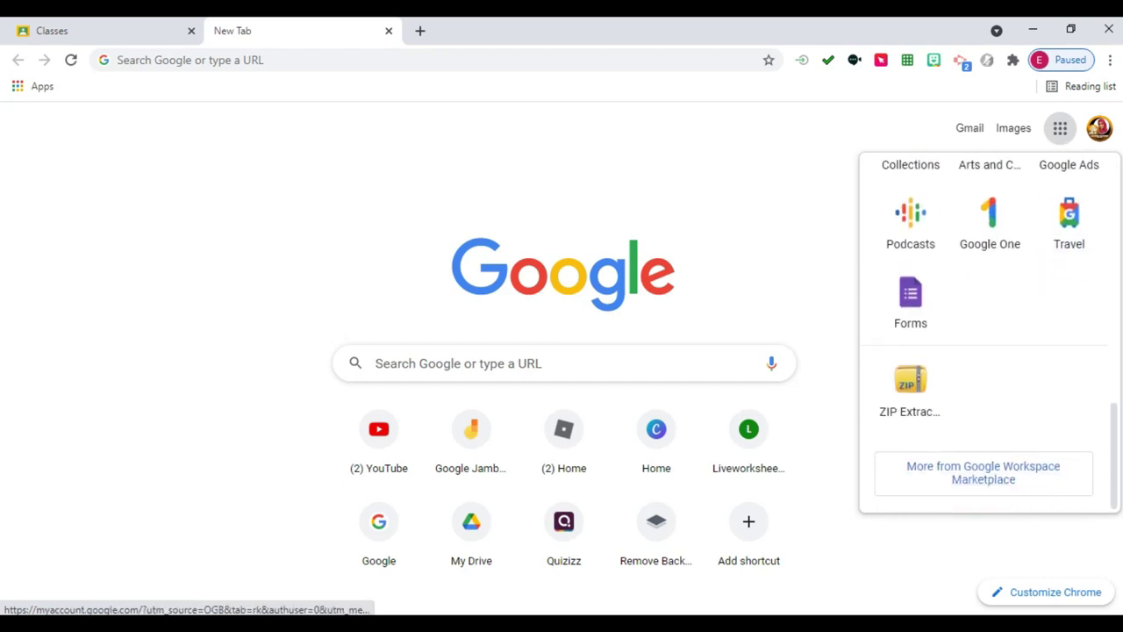
left_click(910, 299)
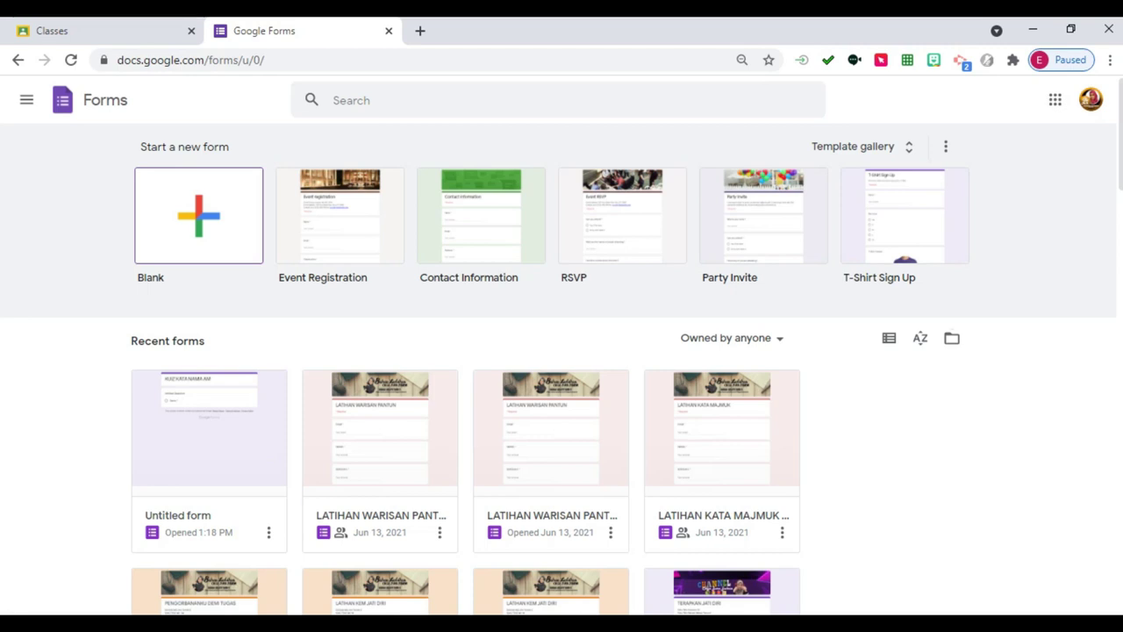
Create a blank form titled 'KUIZ KATA ADJEKTIF' and name the saved file the same.
left_click(198, 215)
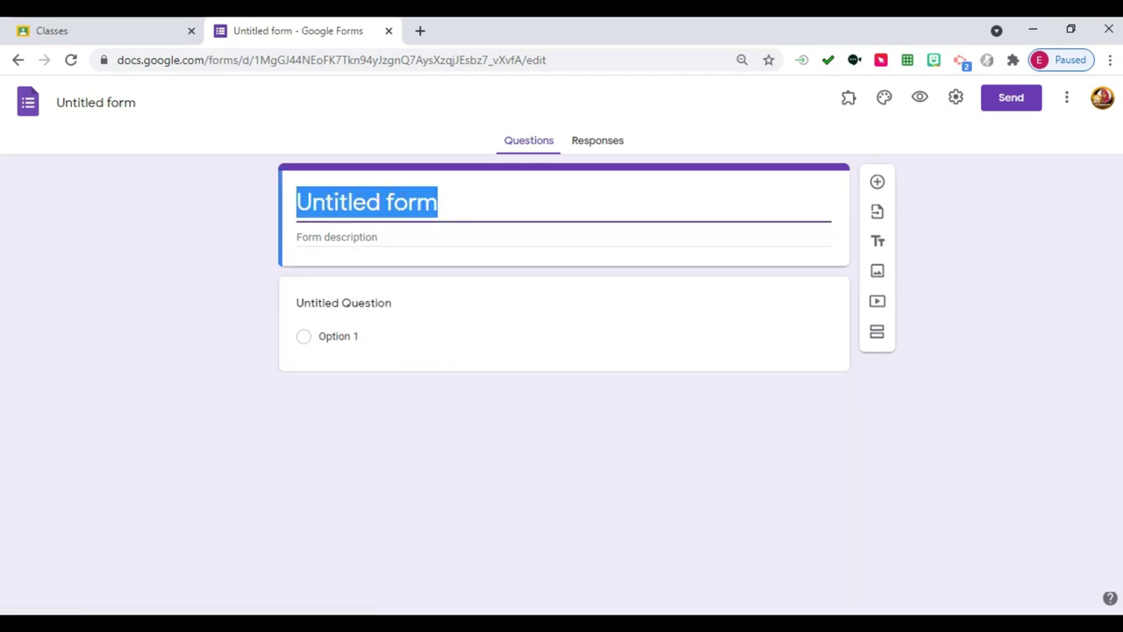
type("KUIZ ")
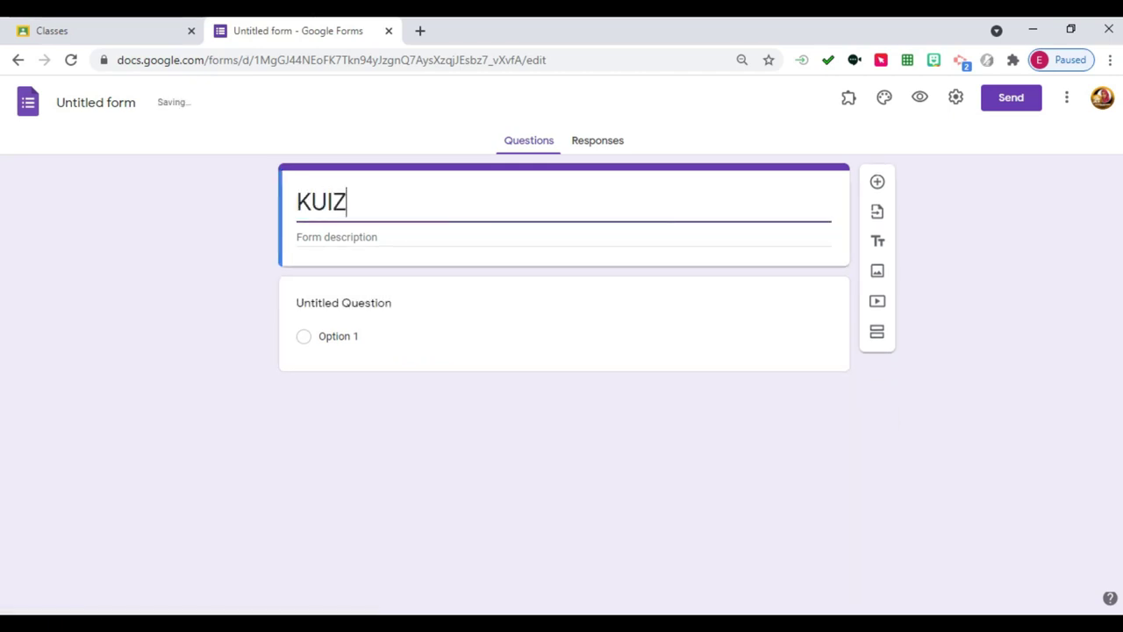
type("KATA DJ")
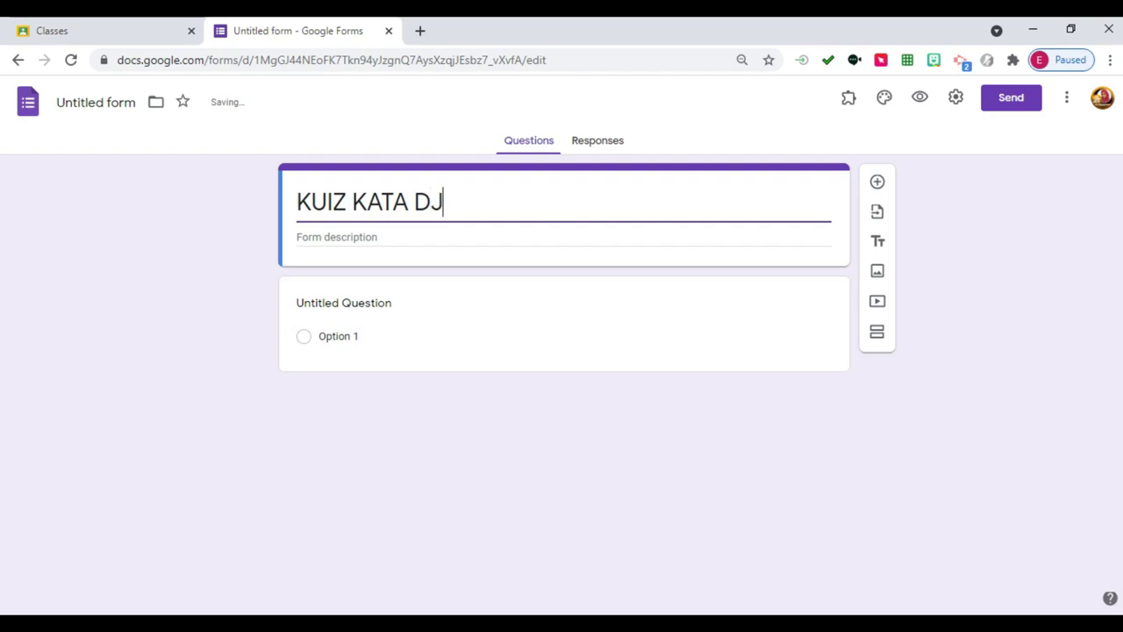
type("EKTIF")
key("BackSpace")
key("BackSpace")
key("BackSpace")
key("BackSpace")
key("BackSpace")
key("BackSpace")
type("ADJEKTIF")
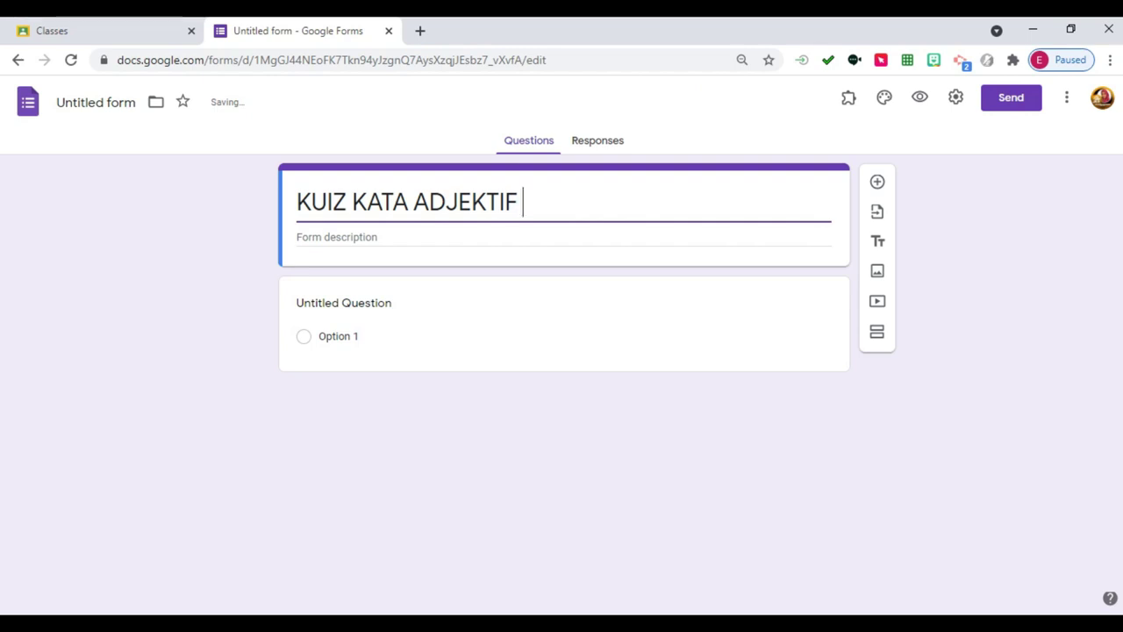
left_click(336, 237)
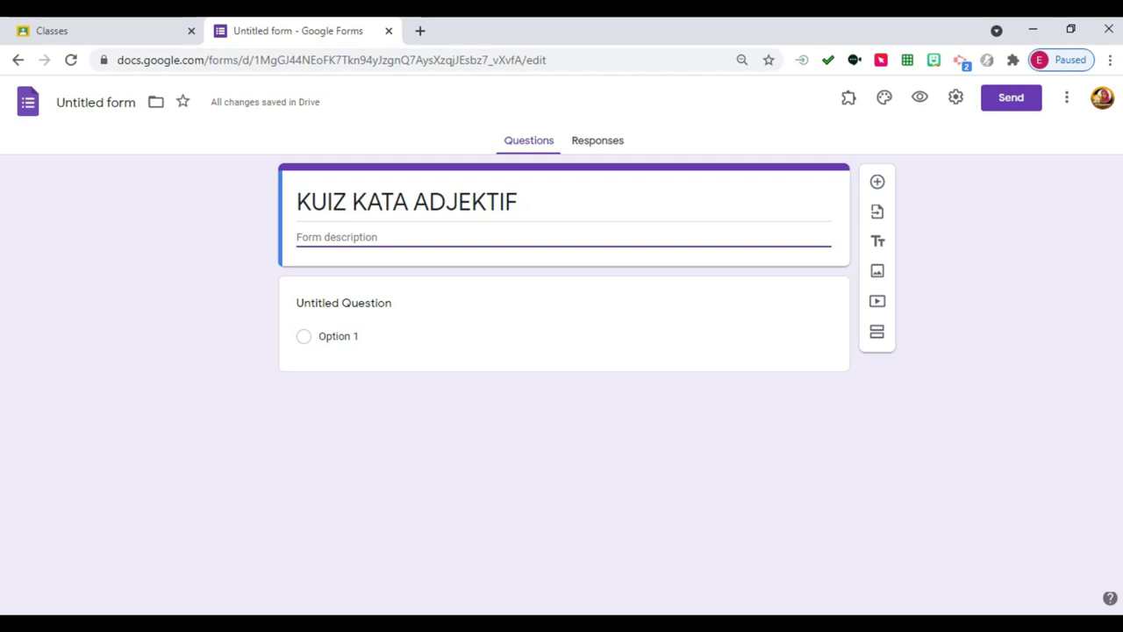
left_click(96, 101)
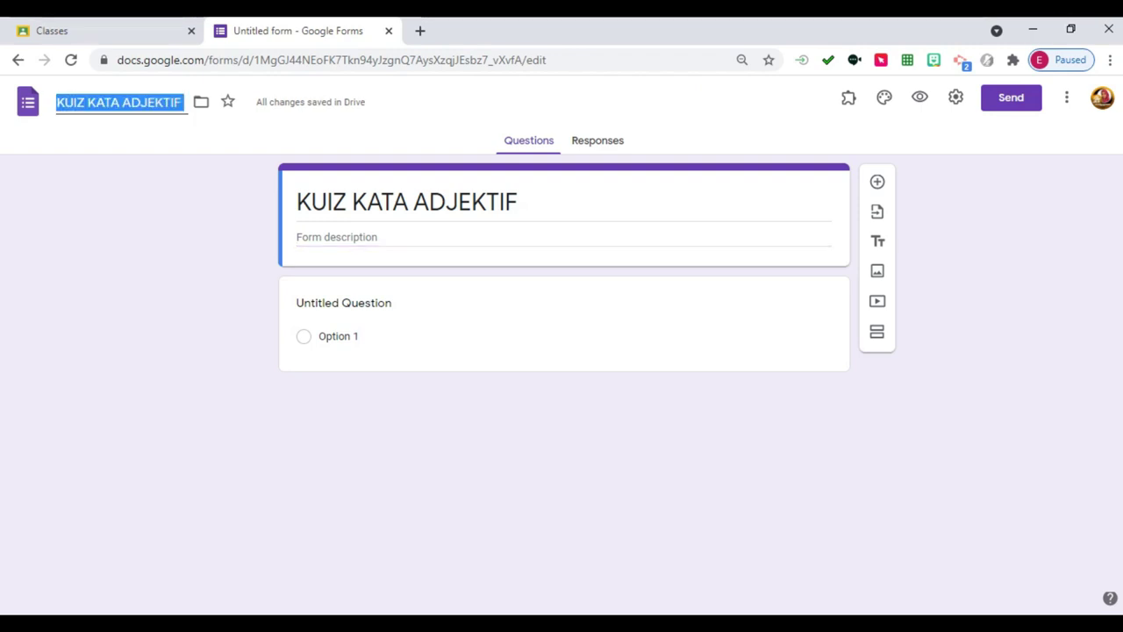
key("Return")
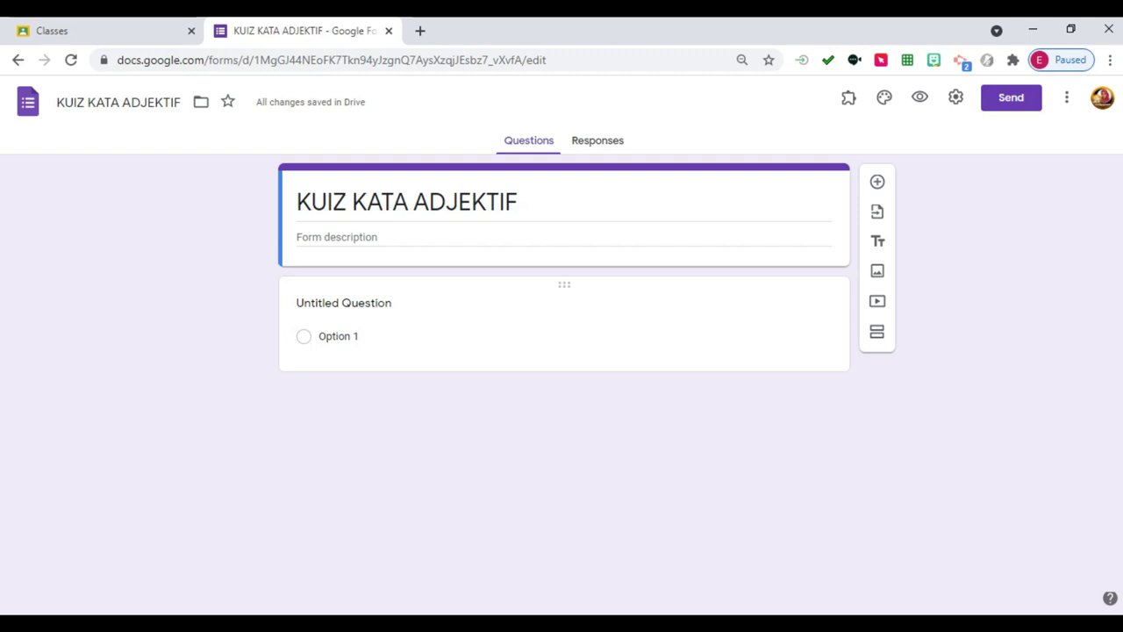
Title the first question 'NAMA:' and make it required.
left_click(343, 303)
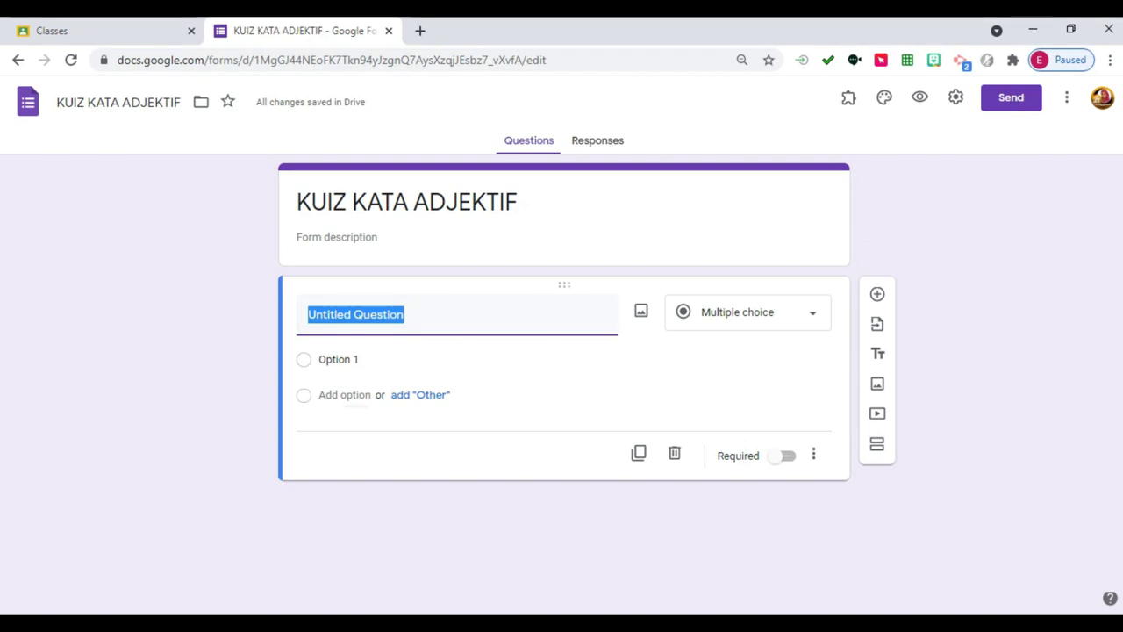
type("nama")
key("BackSpace")
key("BackSpace")
key("BackSpace")
key("BackSpace")
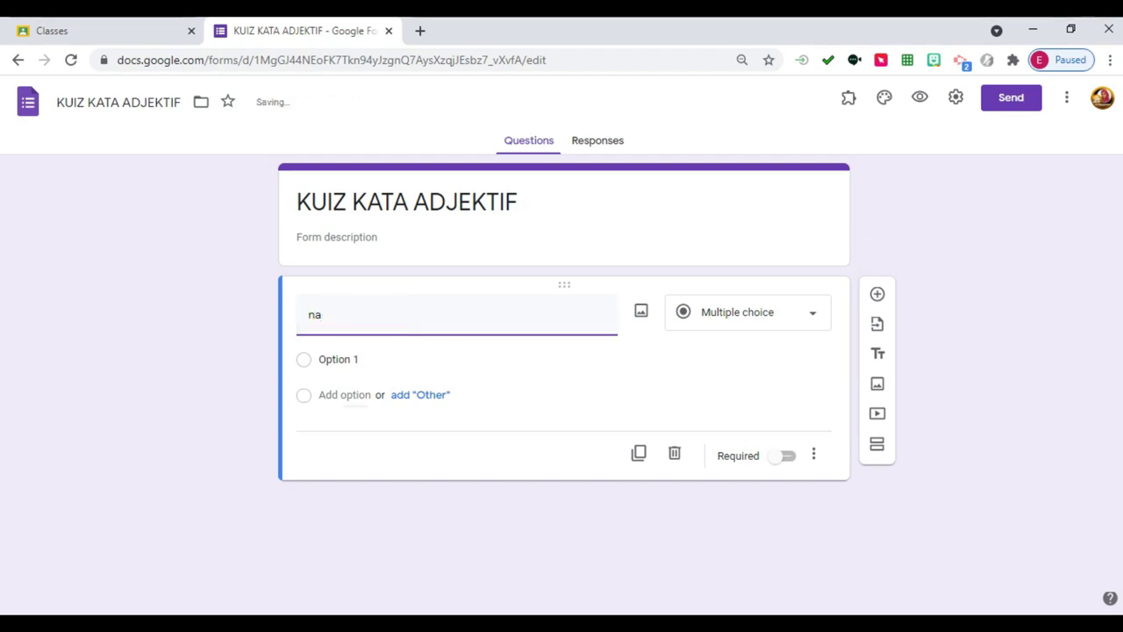
type("NAMA:")
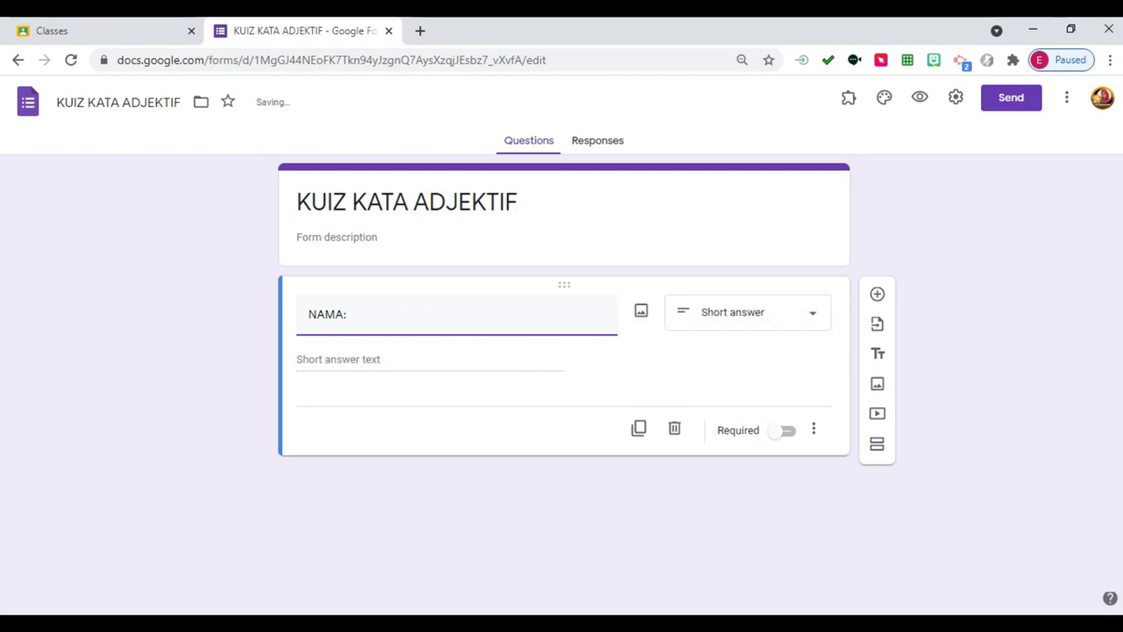
left_click(784, 430)
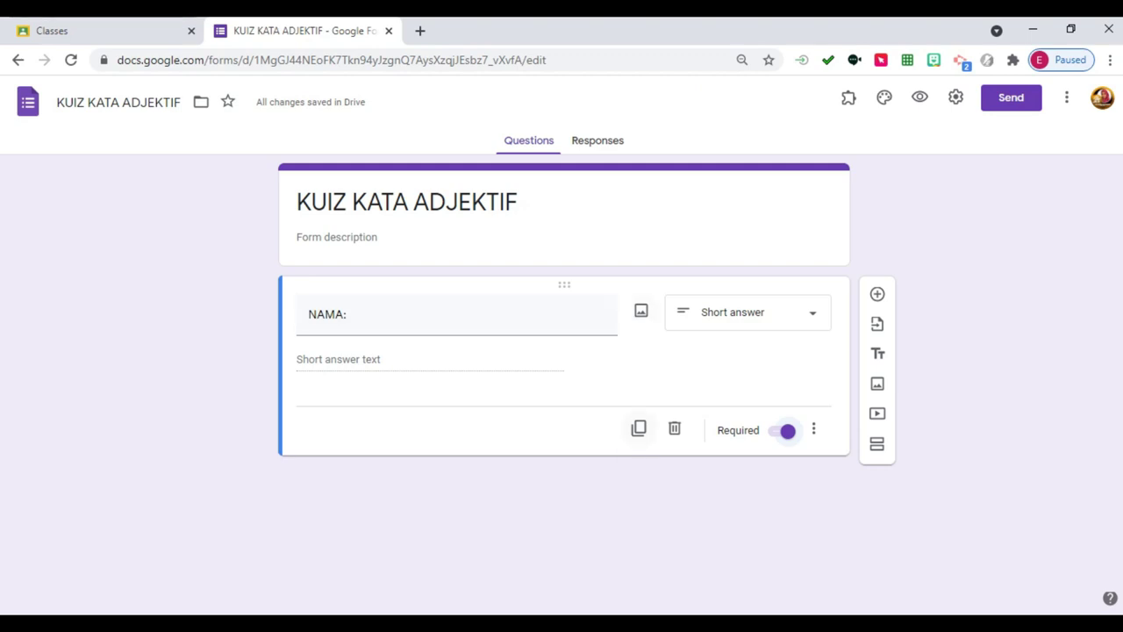
Duplicate the NAMA: question and retitle the copy 'KELAS:'.
left_click(639, 428)
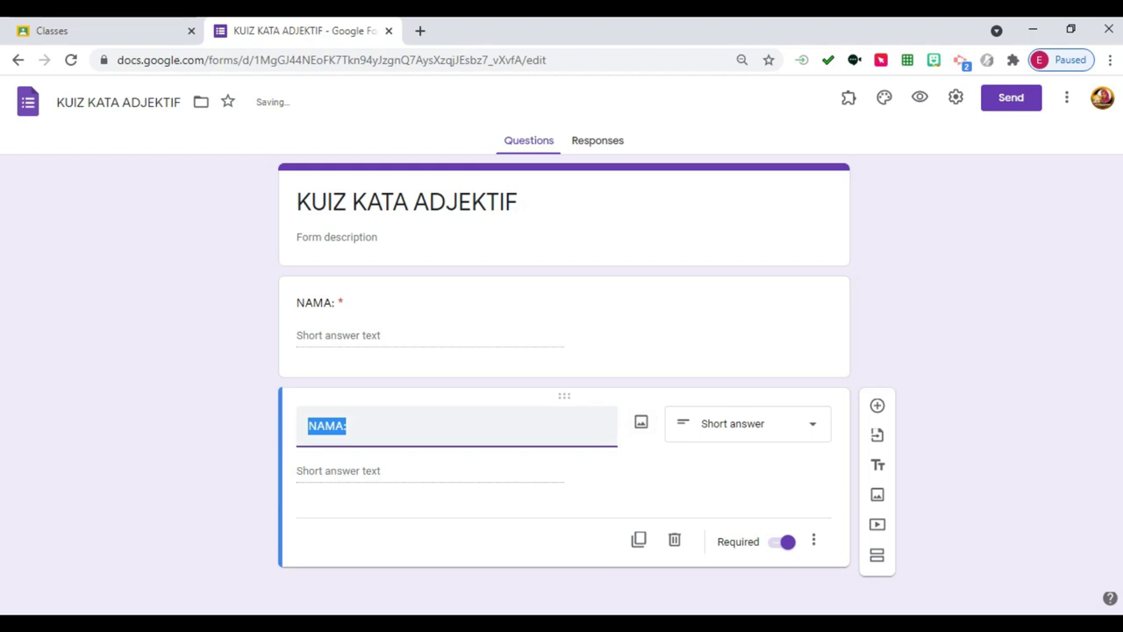
left_click_drag(335, 426, 307, 425)
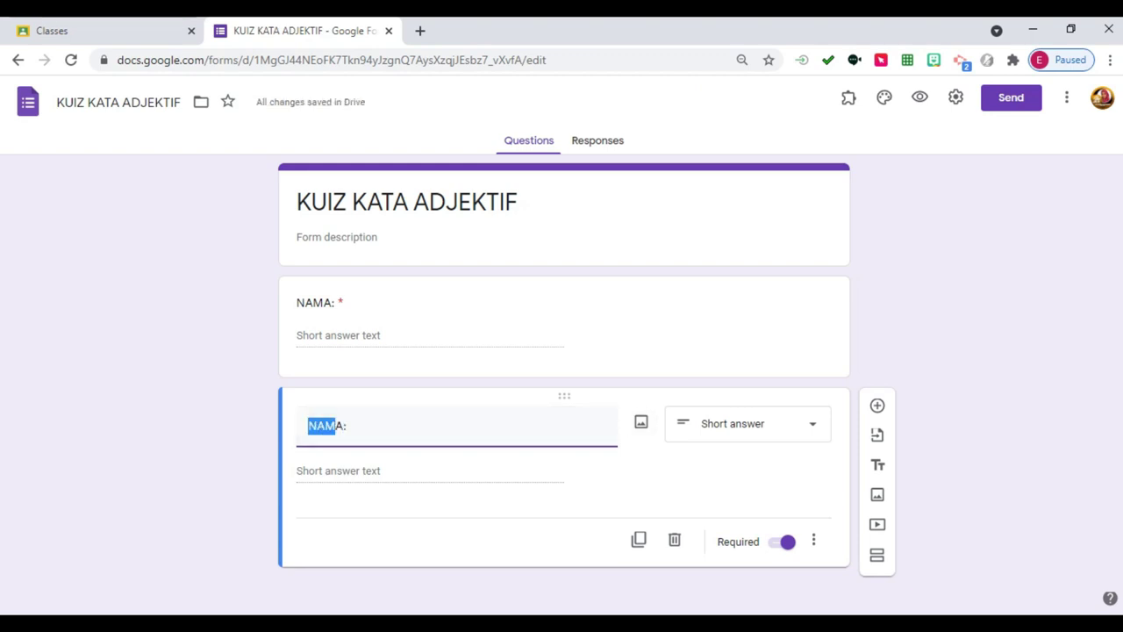
key("BackSpace")
key("Delete")
type("KELAS:")
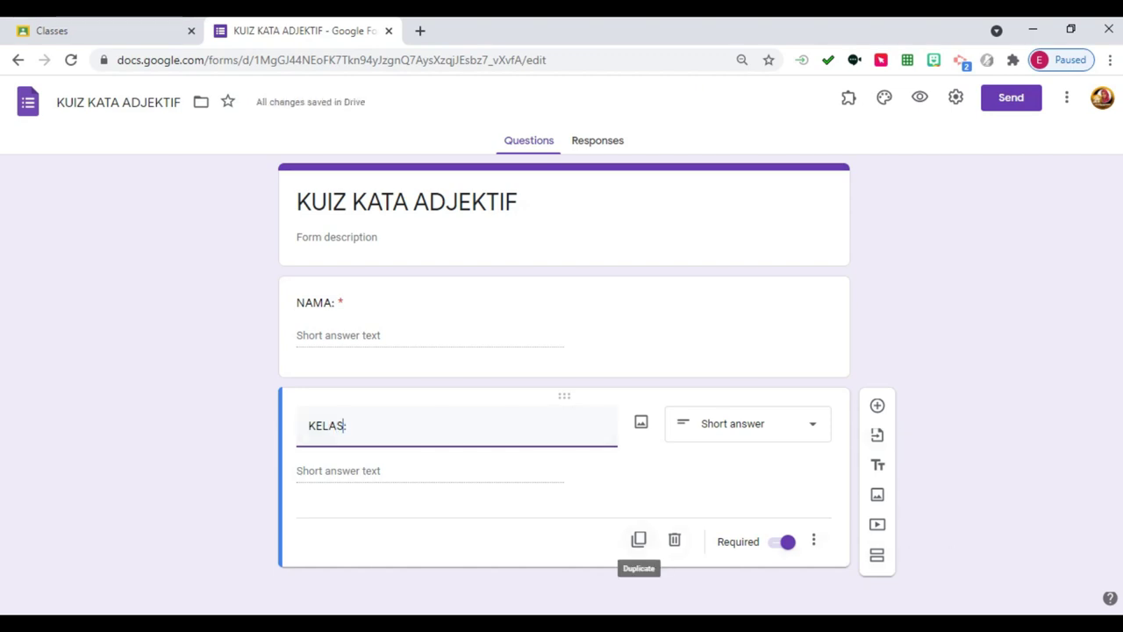
Duplicate KELAS: into a required Date question titled 'TARIKH:'.
left_click(639, 539)
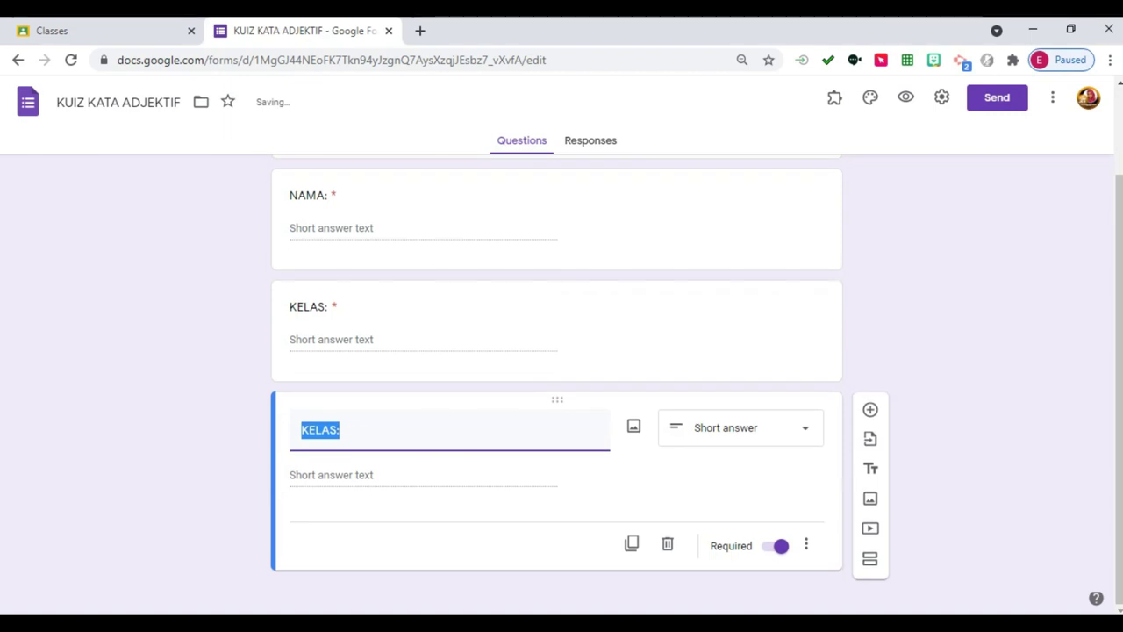
left_click(742, 427)
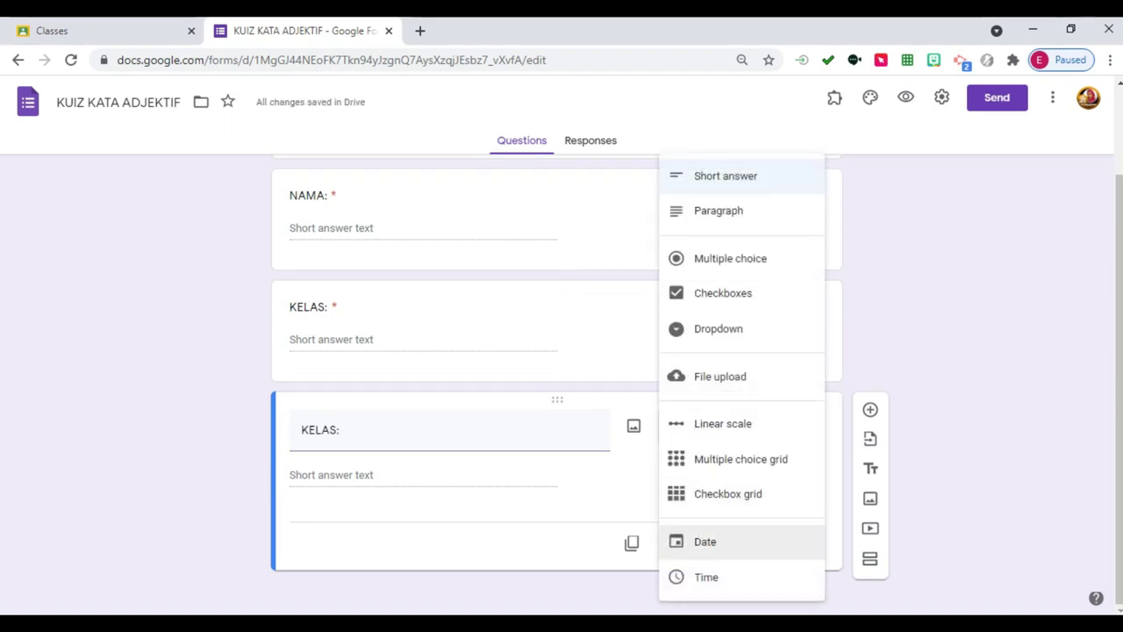
left_click(680, 542)
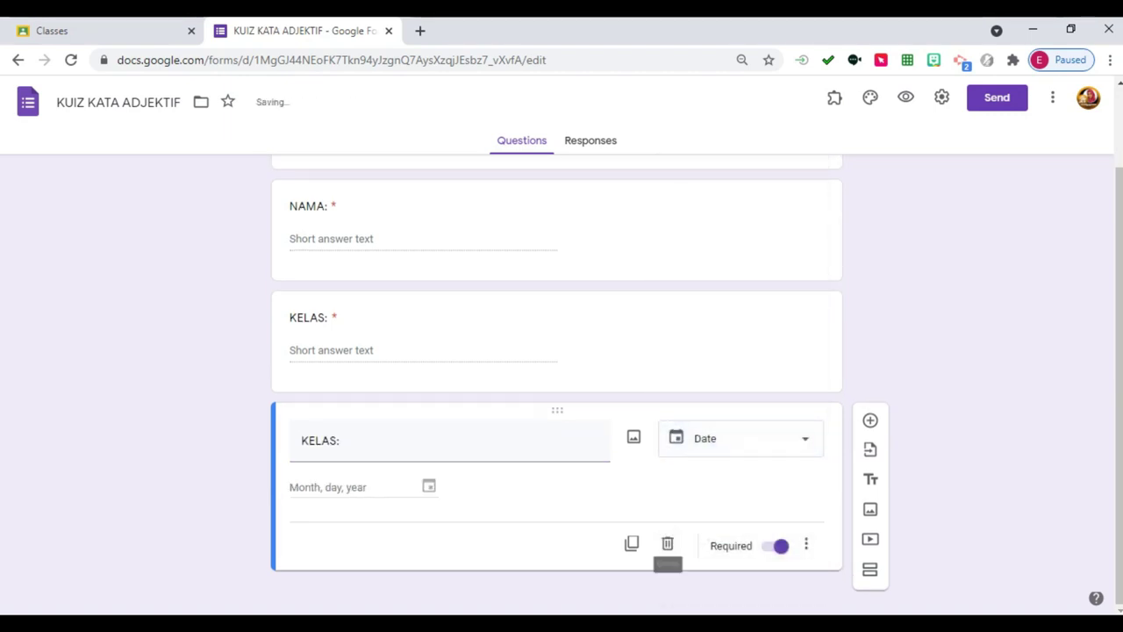
triple_click(320, 440)
type("TARIKH:")
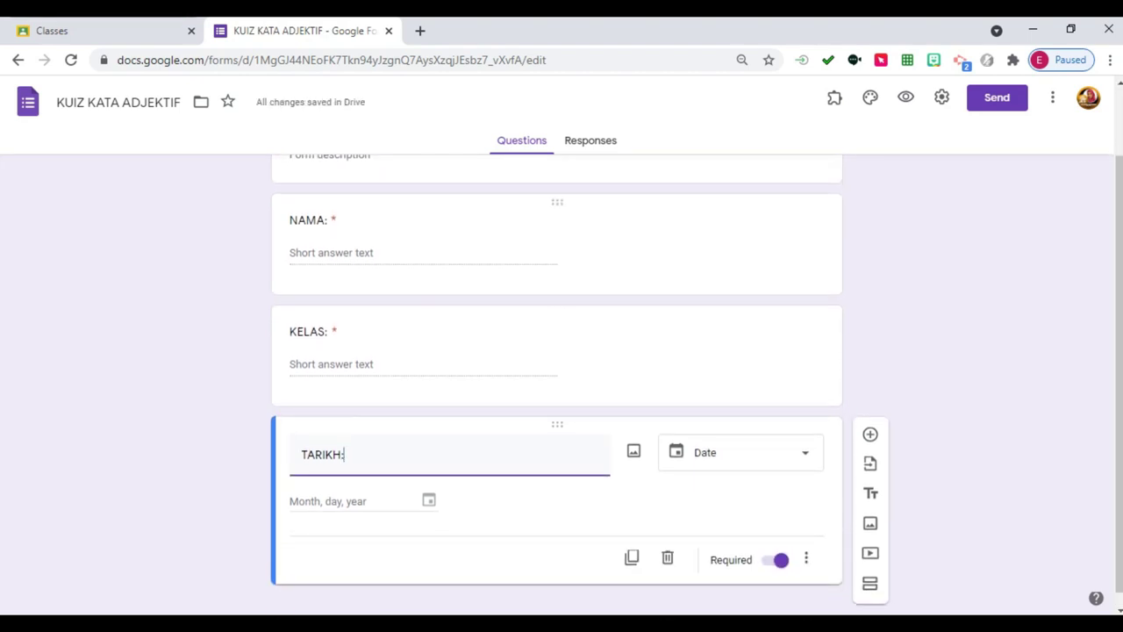
left_click(742, 452)
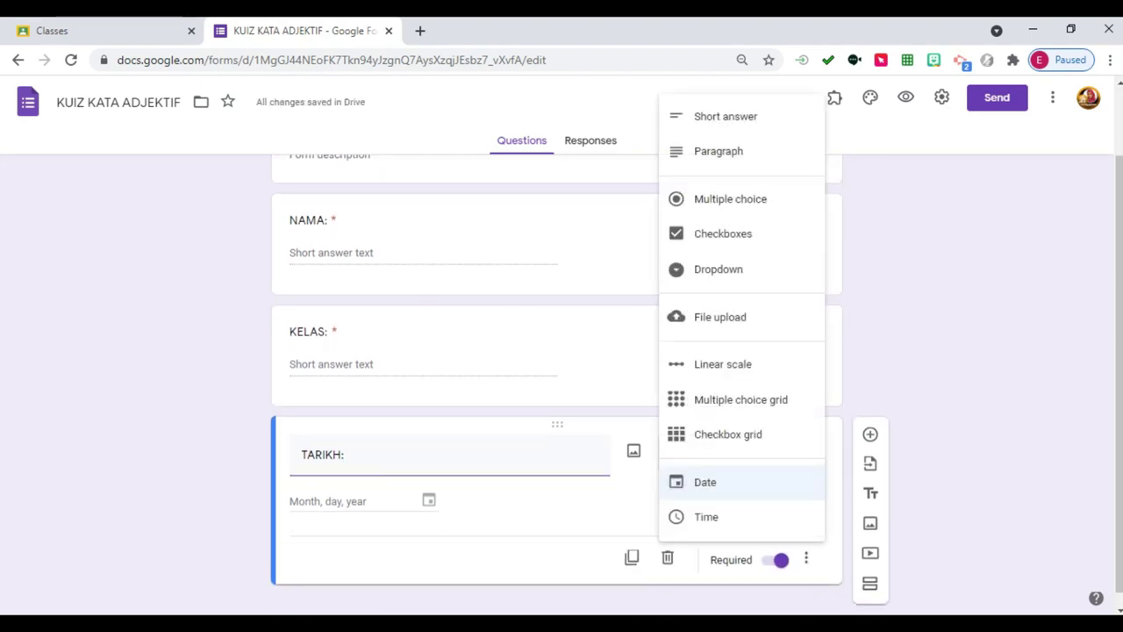
key("Escape")
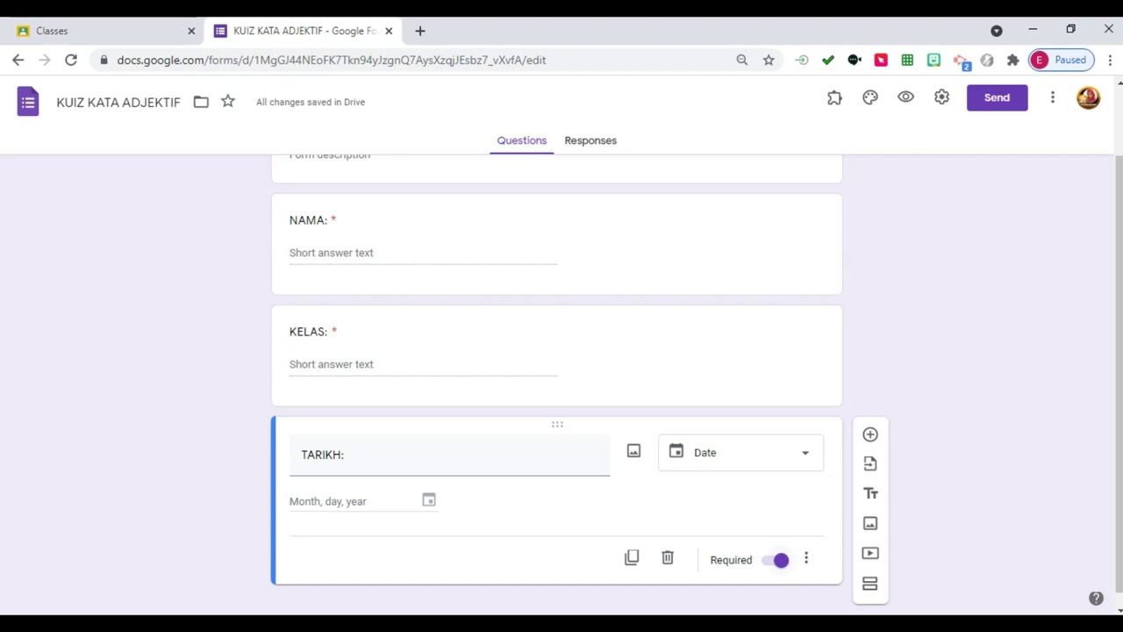
scroll(558, 395, "down", 1)
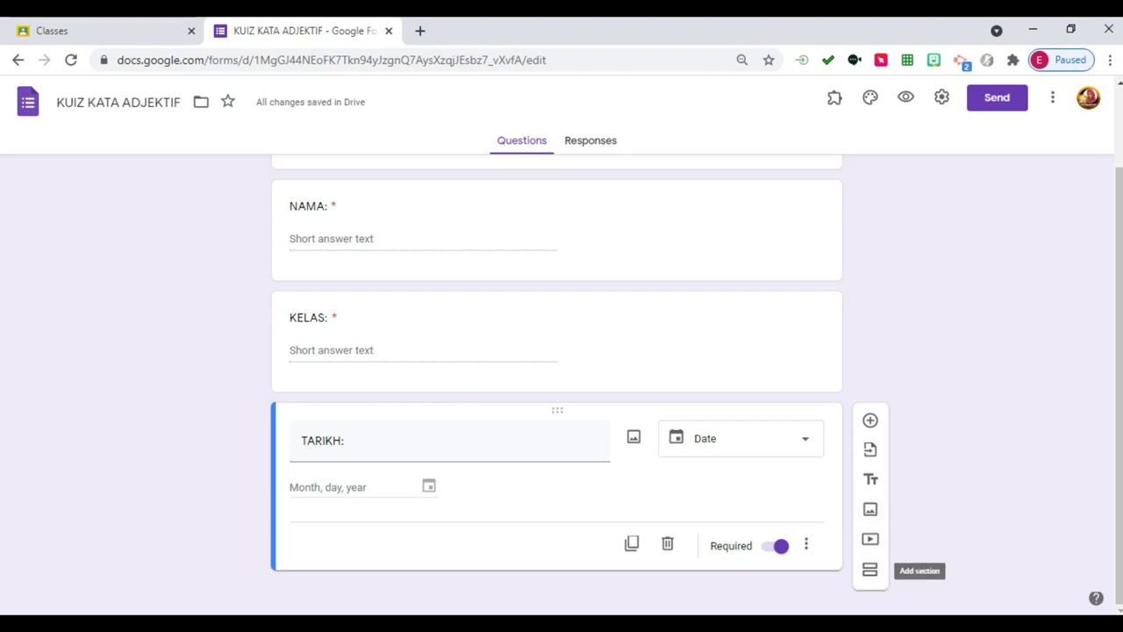
Add a new section after TARIKH: titled 'AKTIVITI 1: TONTON VIDEO PDP'.
scroll(869, 539, "up", 1)
scroll(869, 539, "down", 1)
left_click(869, 569)
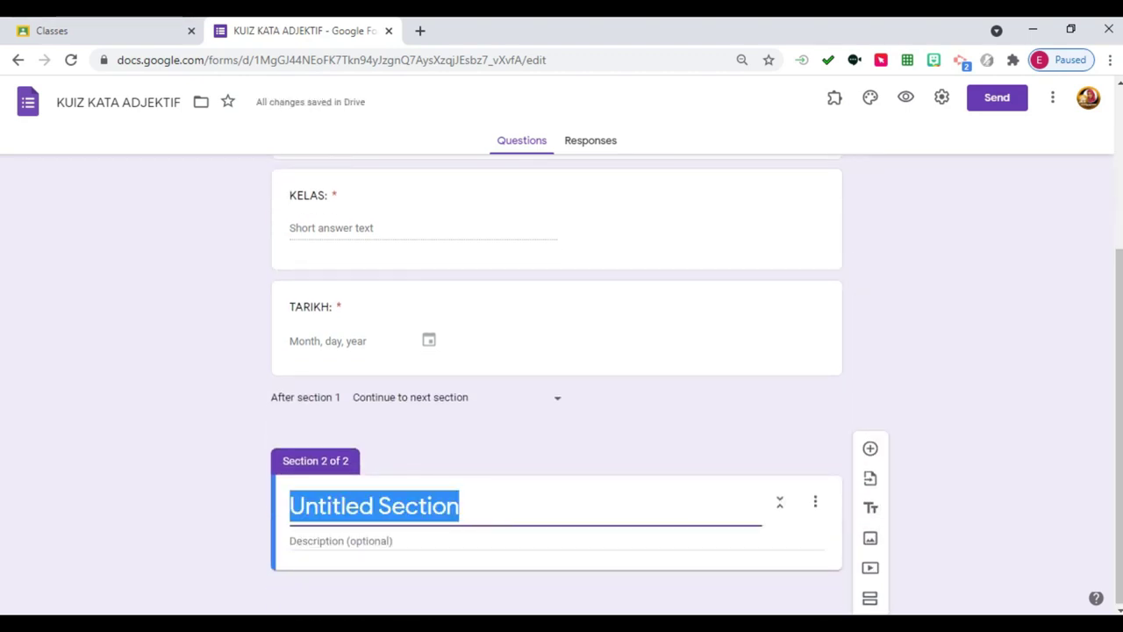
type("AKTVITI")
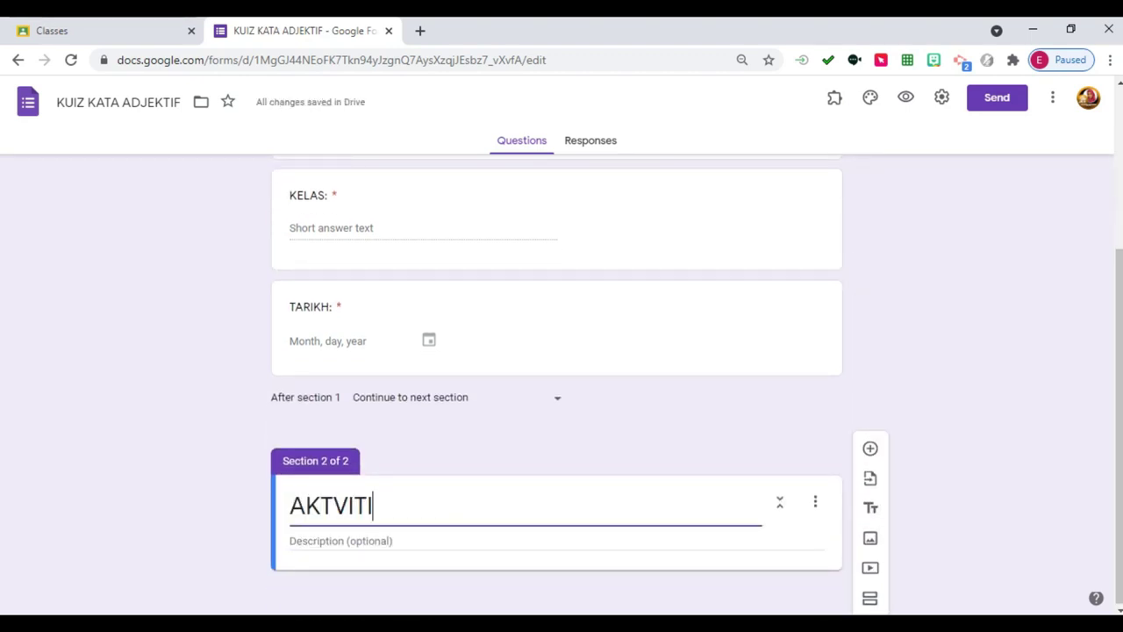
key("BackSpace")
key("BackSpace")
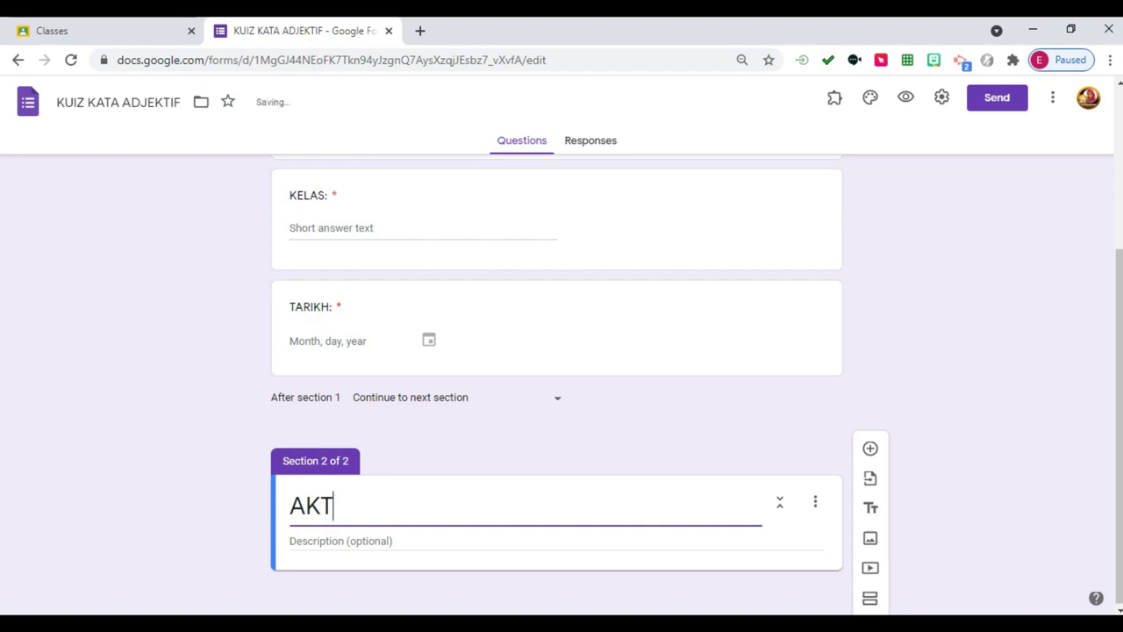
type("IVITI 1")
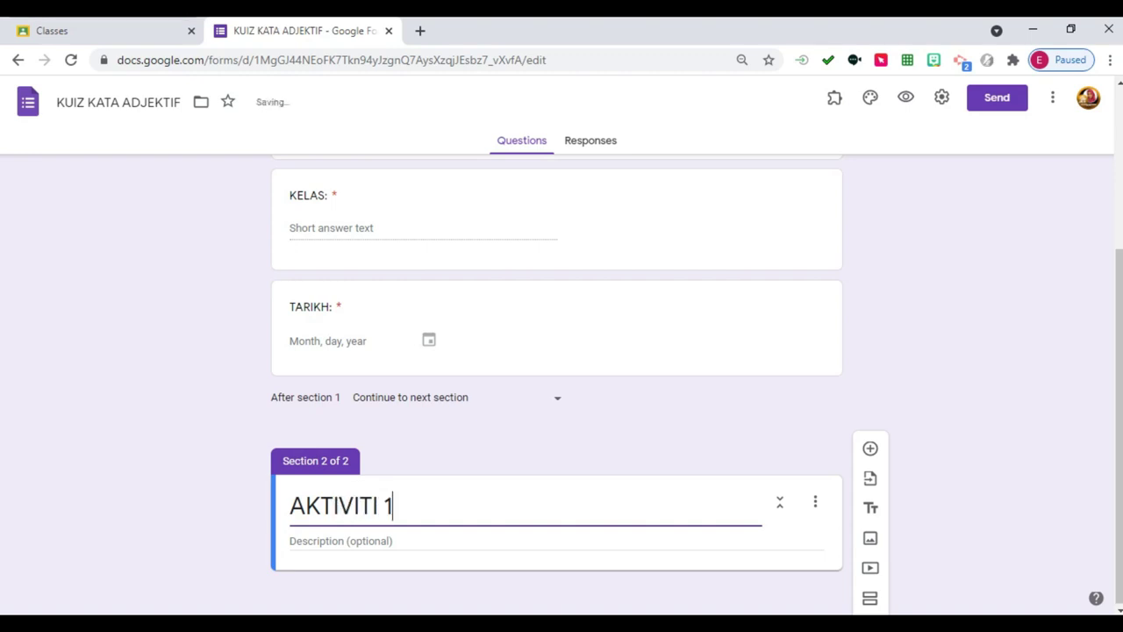
type(": TONTON ")
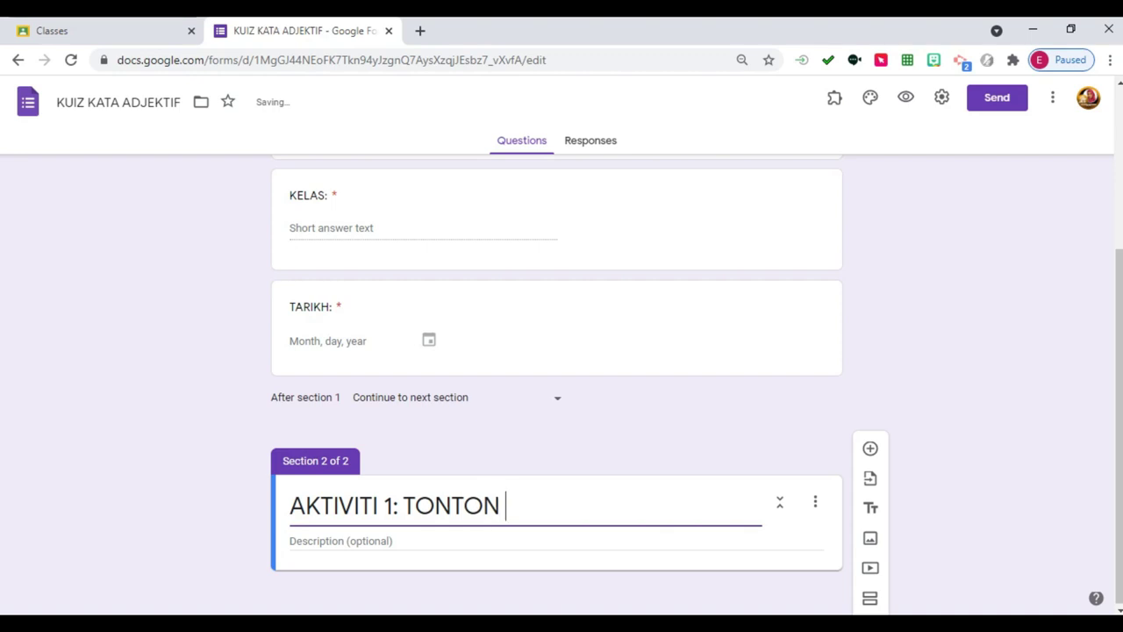
type("VIDEO PDP")
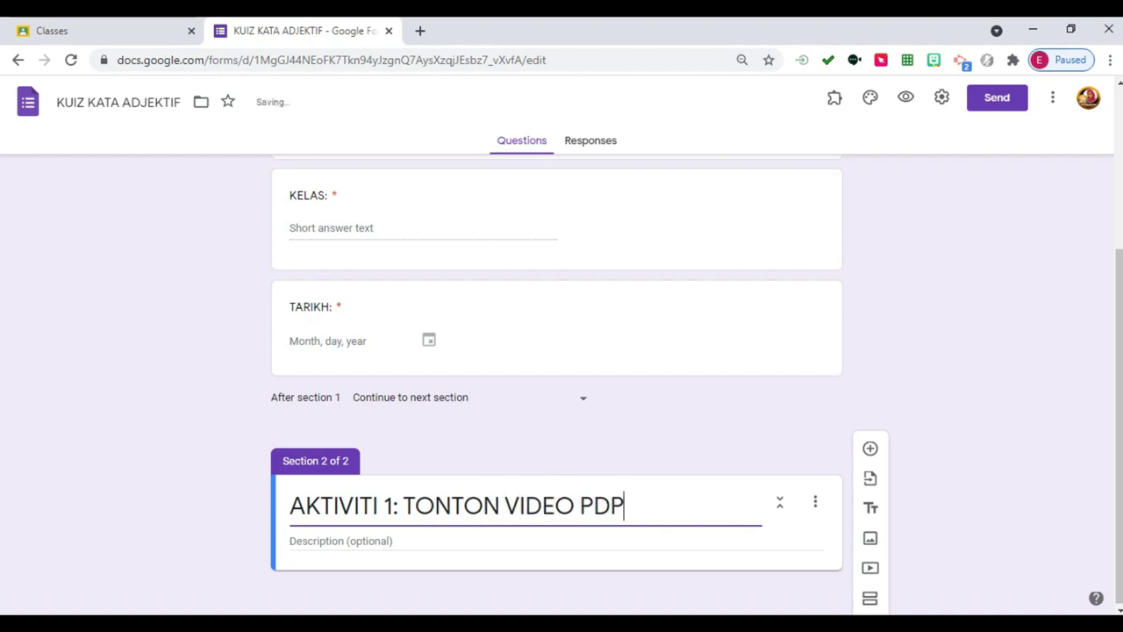
Give the section the description 'Sila tonton video ini sehingga tamat'.
left_click(290, 540)
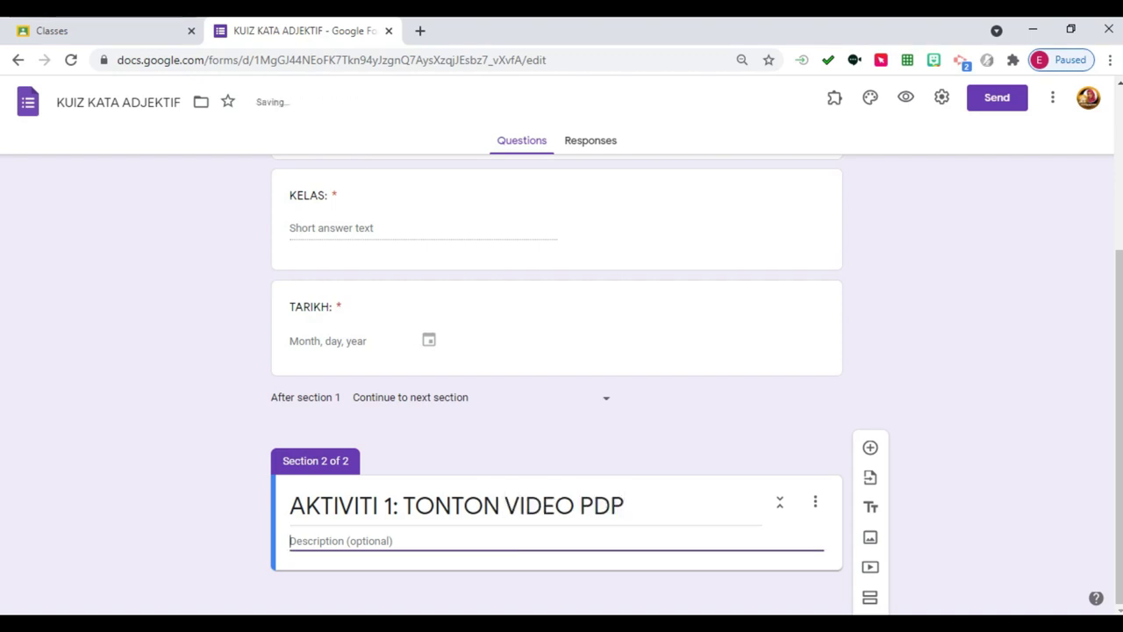
type("sila")
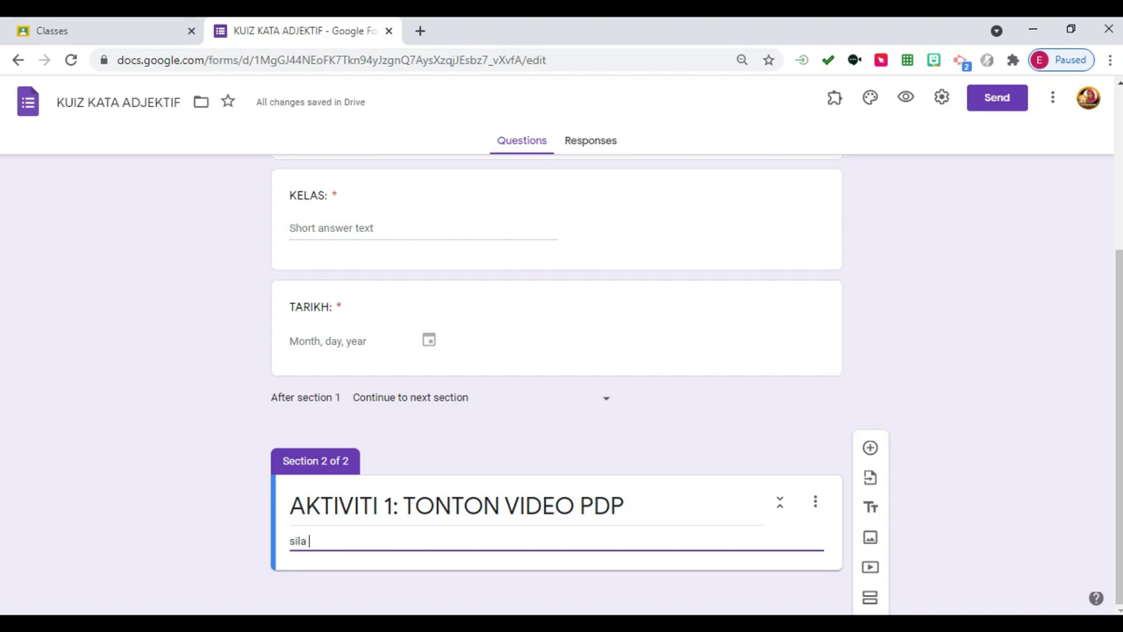
key("BackSpace")
type("Sila tonton video ini s")
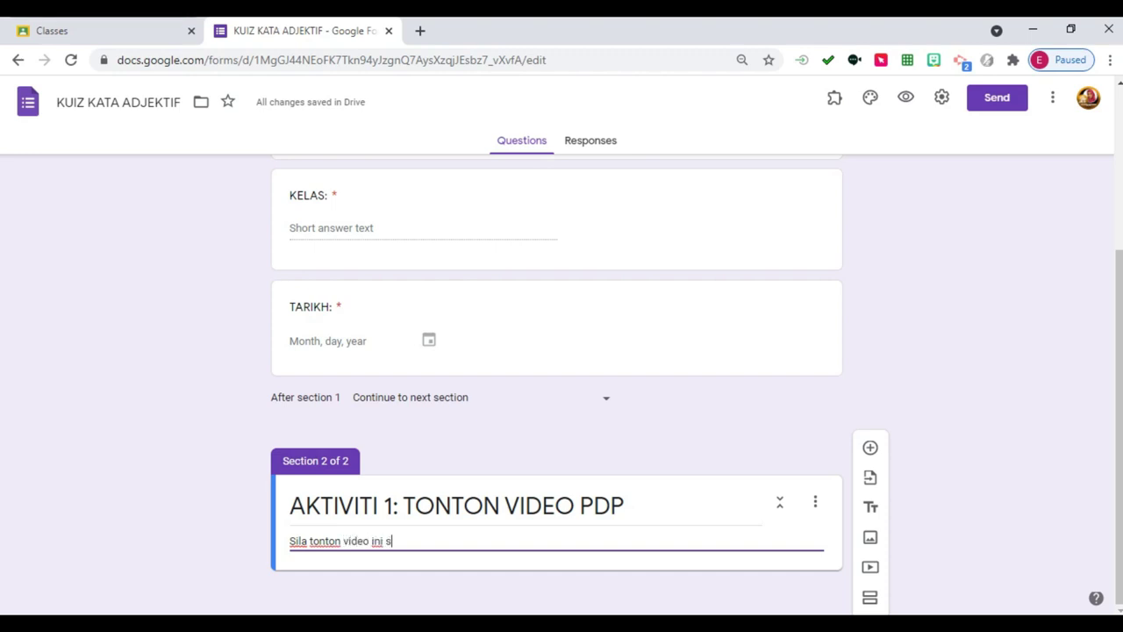
type("ehingga tamat")
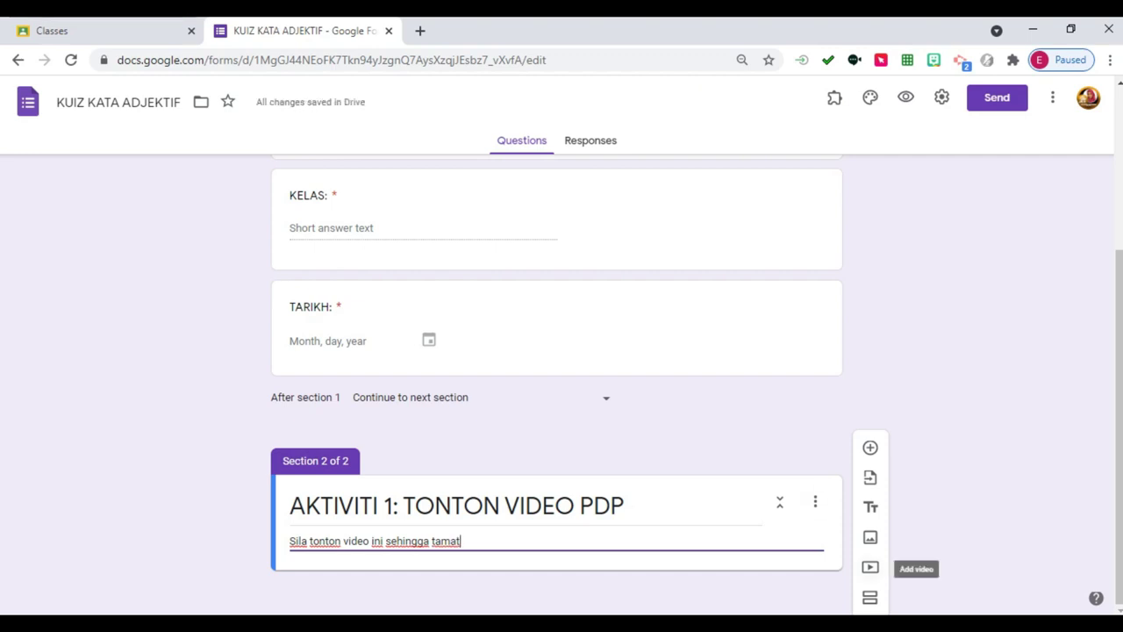
Search YouTube for 'kata adjektif' and insert the EduwebTV: BAHASA MELAYU video.
left_click(870, 567)
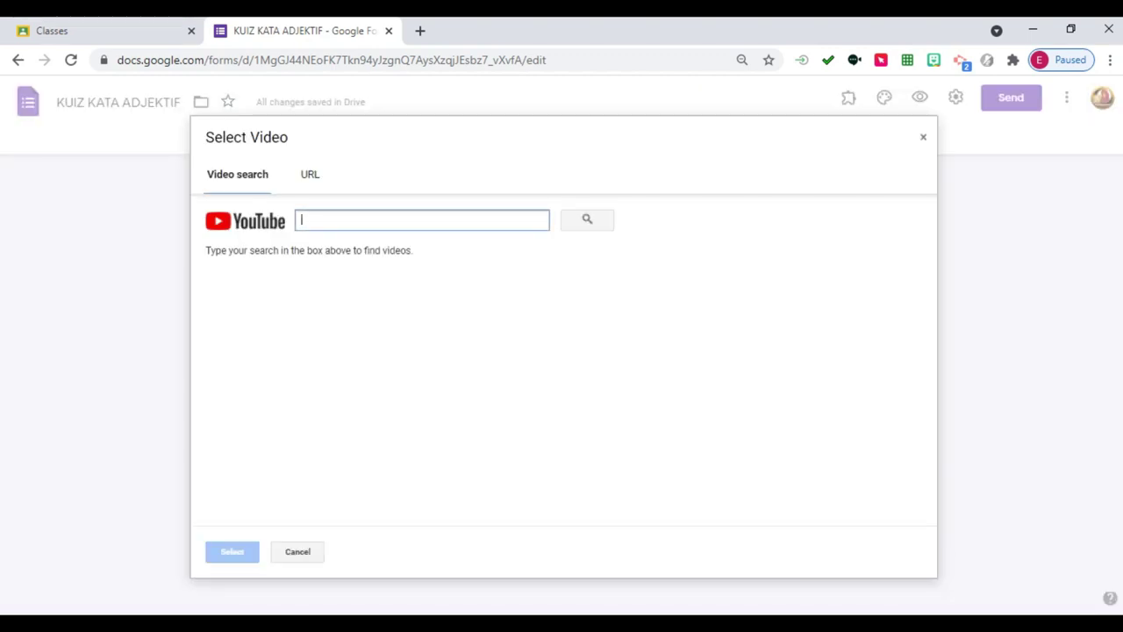
type("jektif")
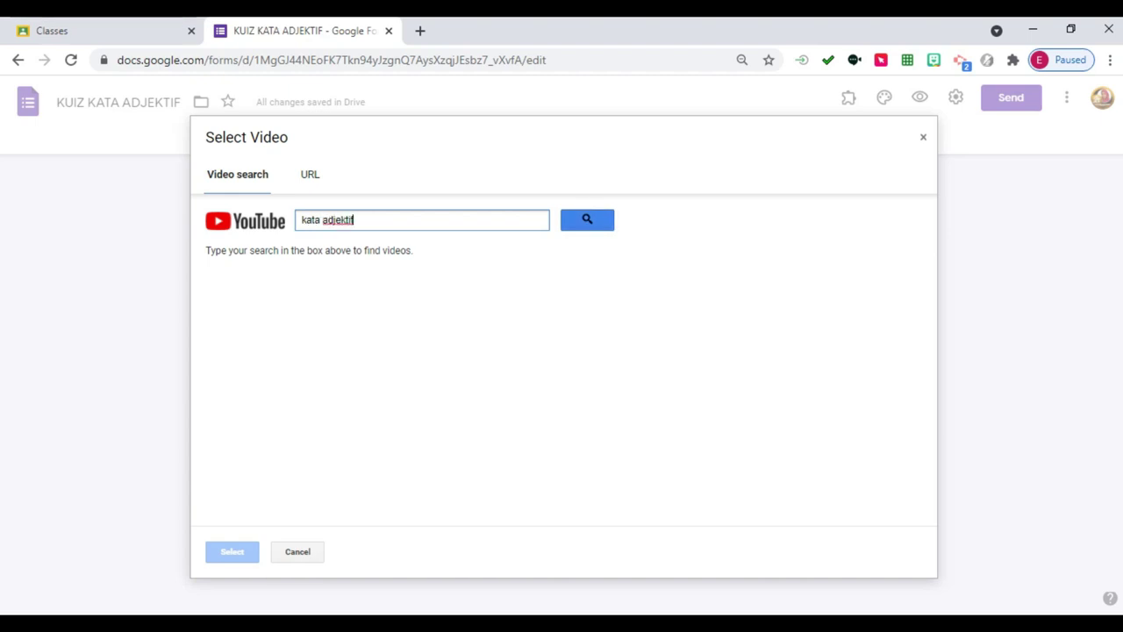
left_click(587, 219)
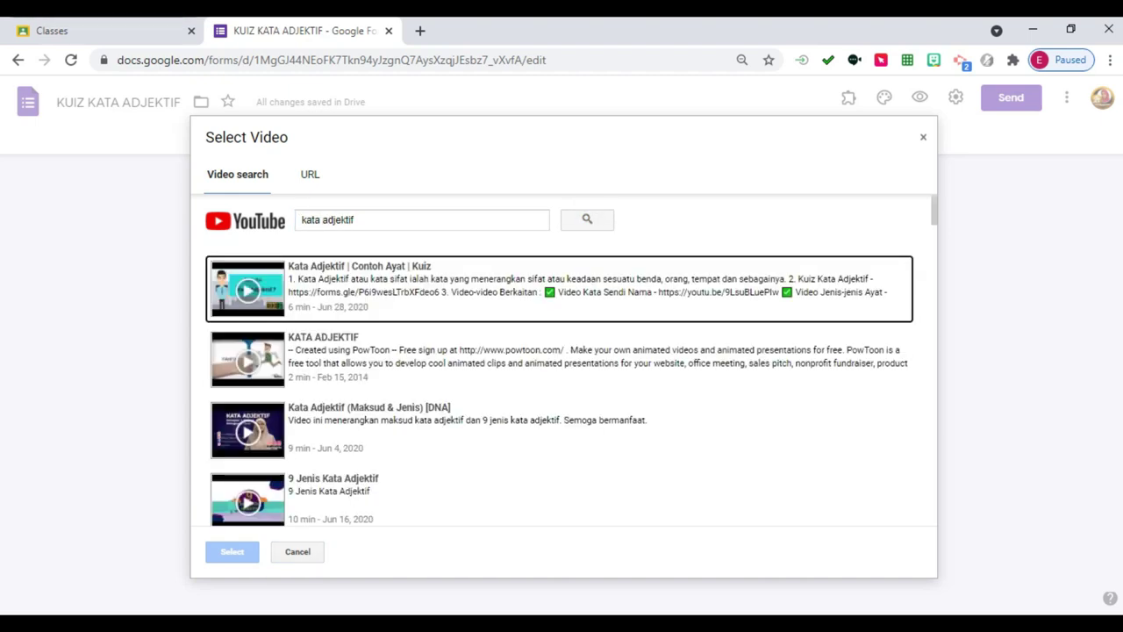
scroll(562, 386, "down", 1)
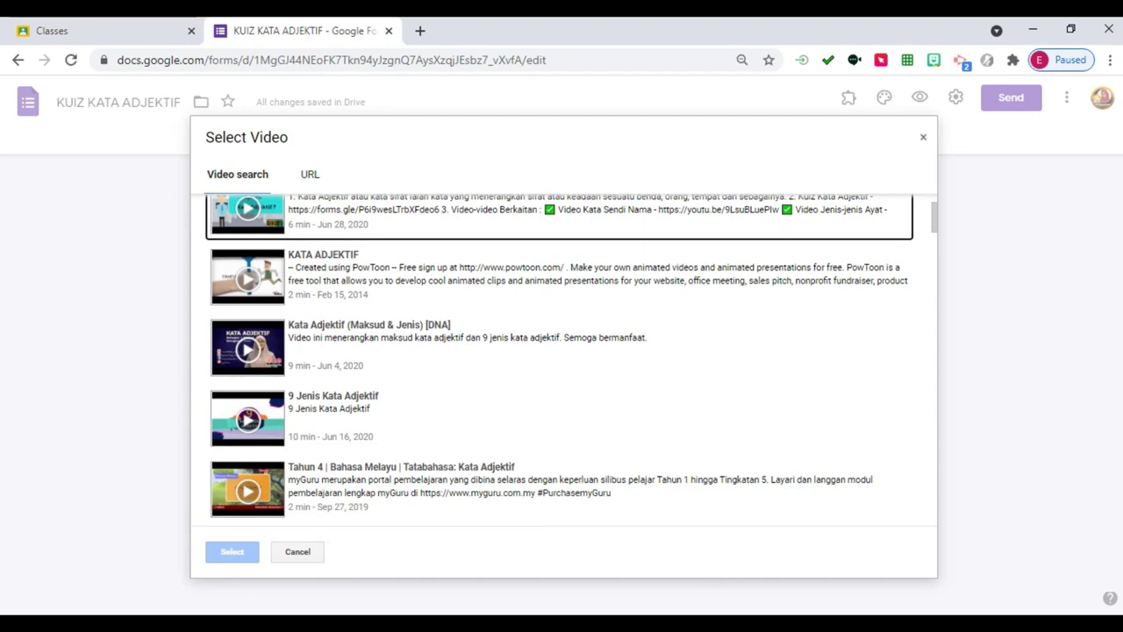
scroll(562, 359, "down", 2)
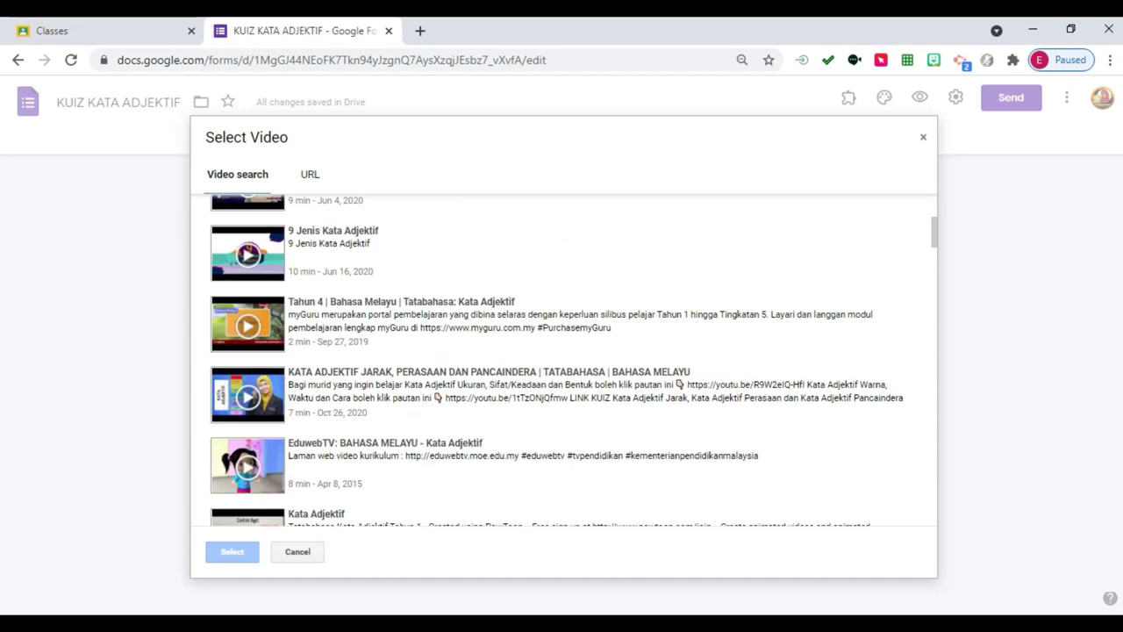
left_click(561, 323)
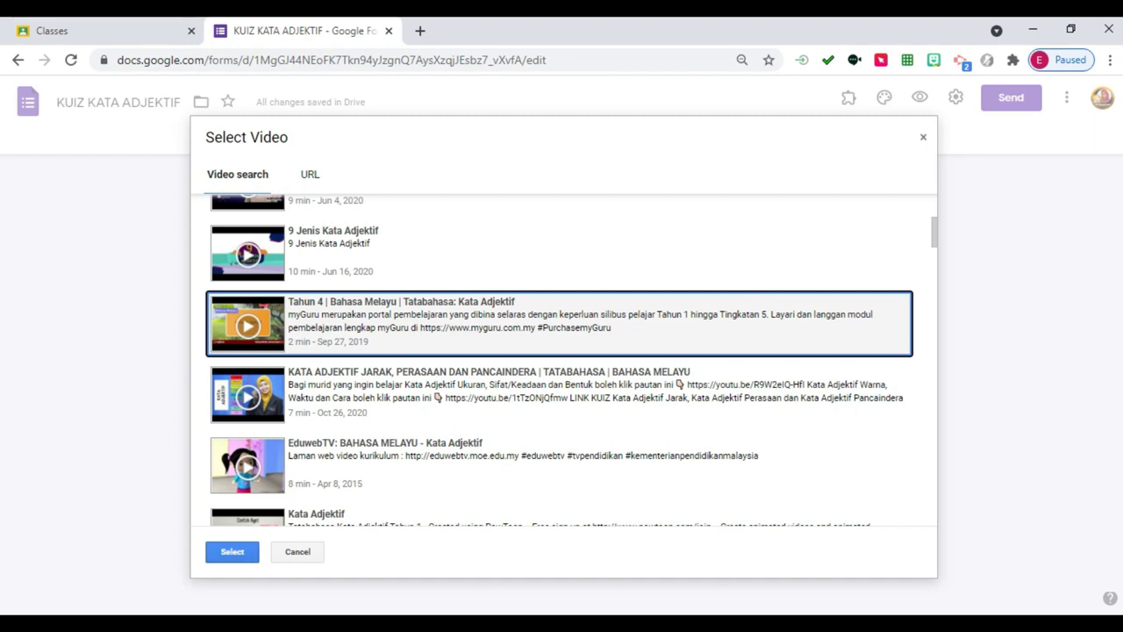
left_click(562, 465)
left_click(232, 551)
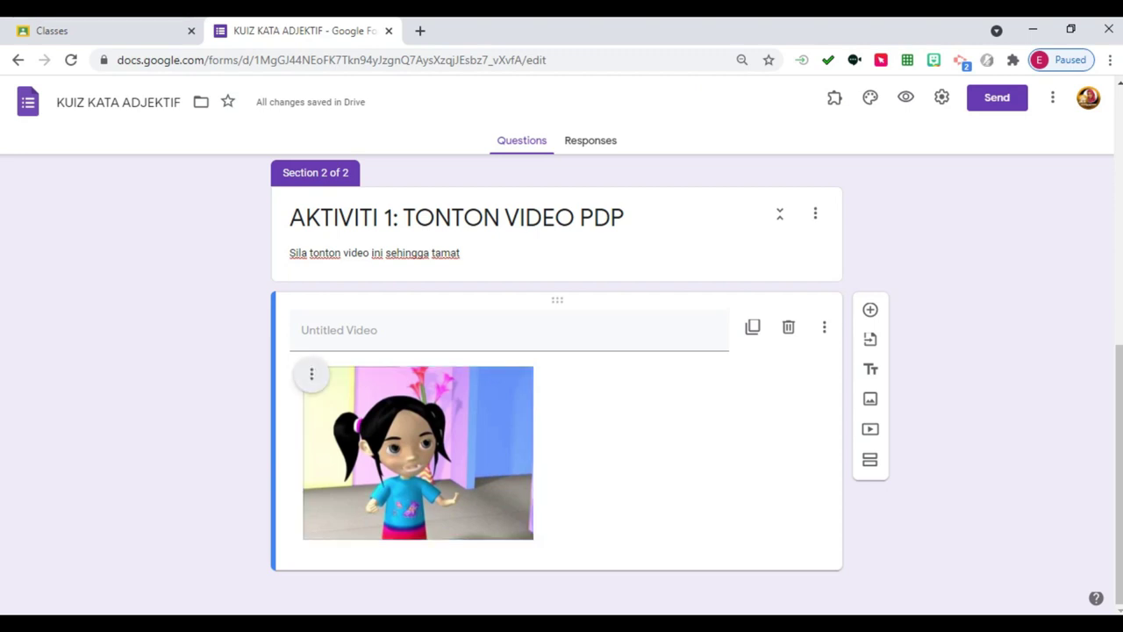
Enlarge the video to full width and caption it 'Murid-murid, sila tonton video di bawah…Kata Adjektif'.
left_click(418, 452)
left_click_drag(302, 365, 42, 167)
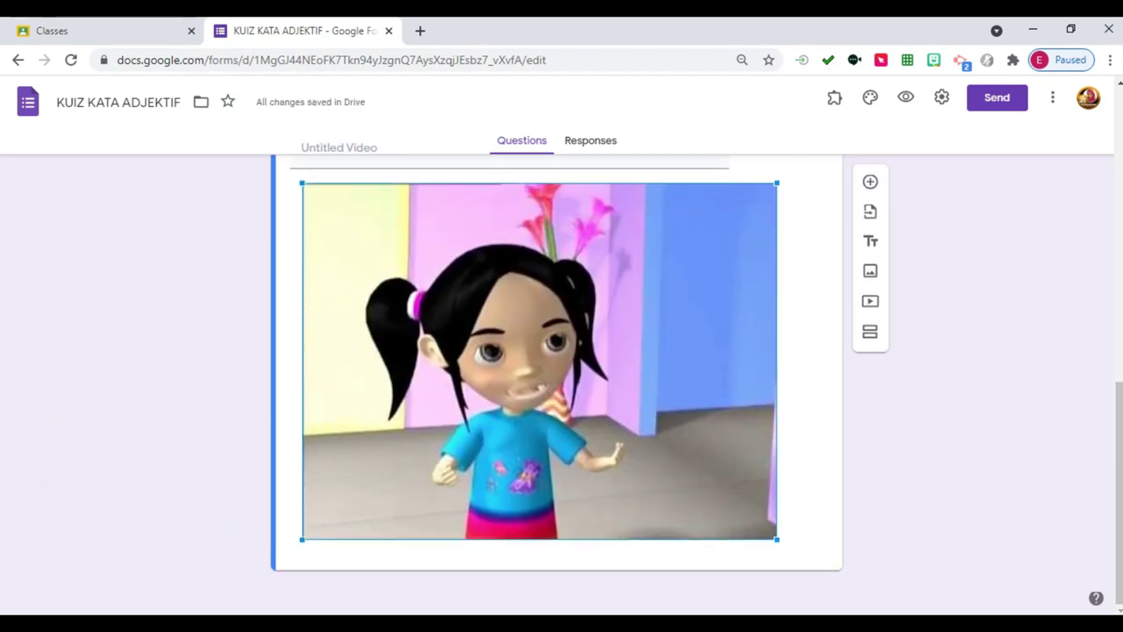
left_click(395, 313)
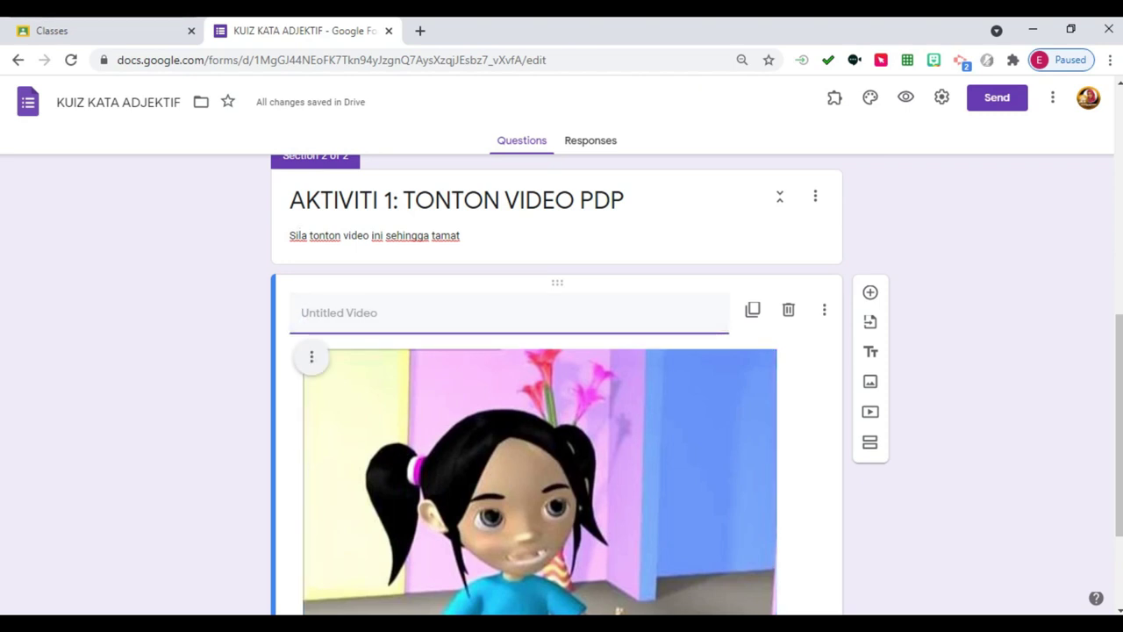
type("Murid-mrid")
key("BackSpace")
key("BackSpace")
key("BackSpace")
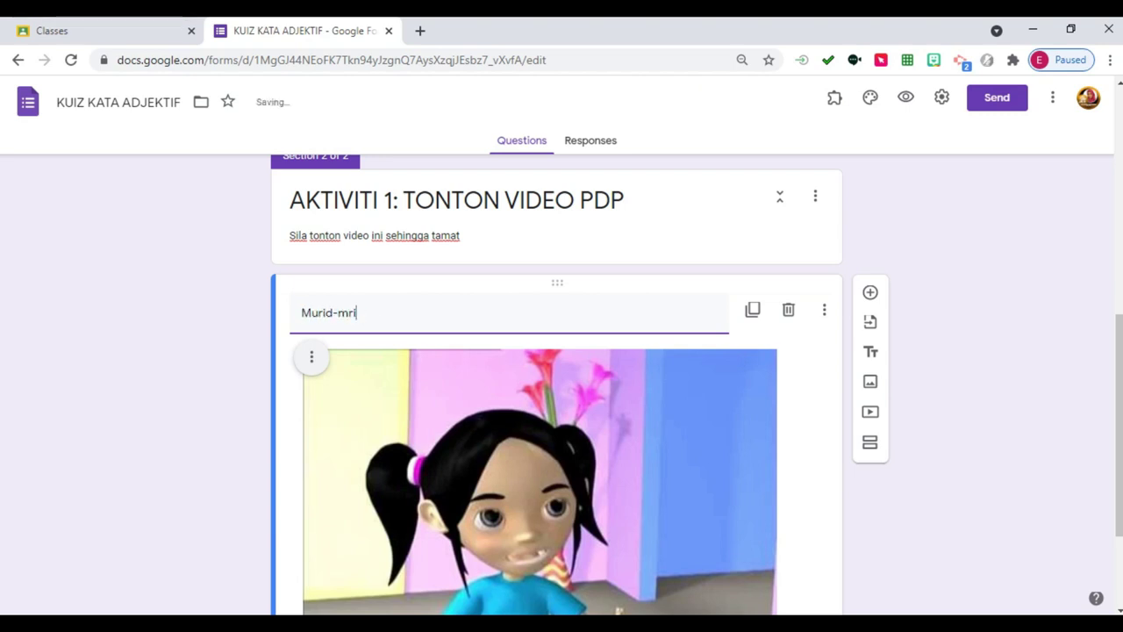
type("urid, sila tonton video di")
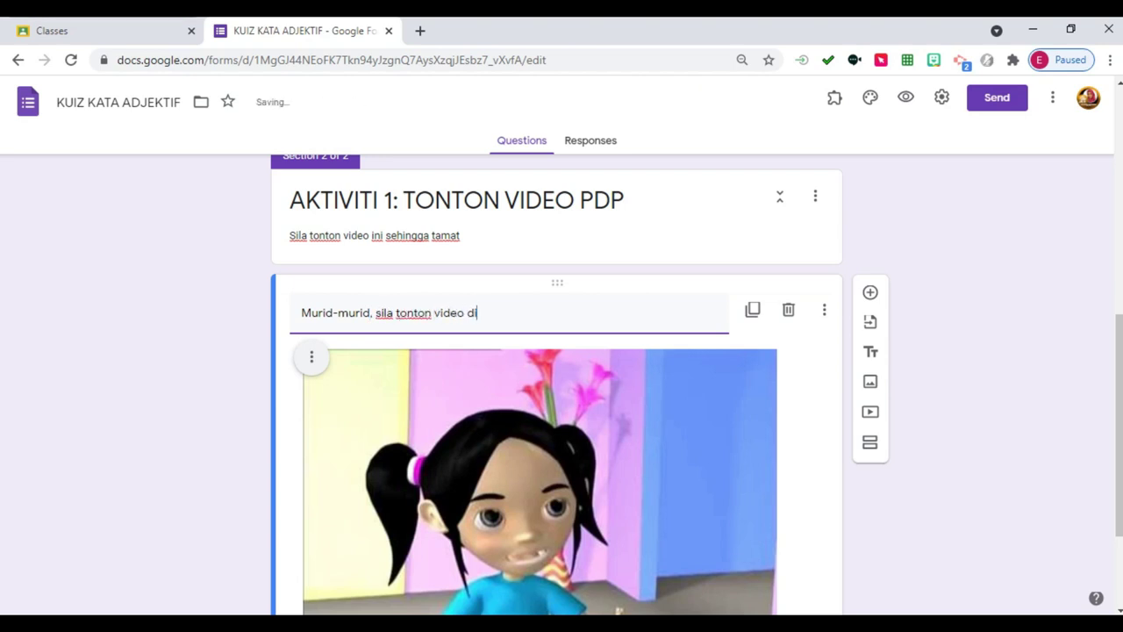
type(" bawah untuk mengetahui ")
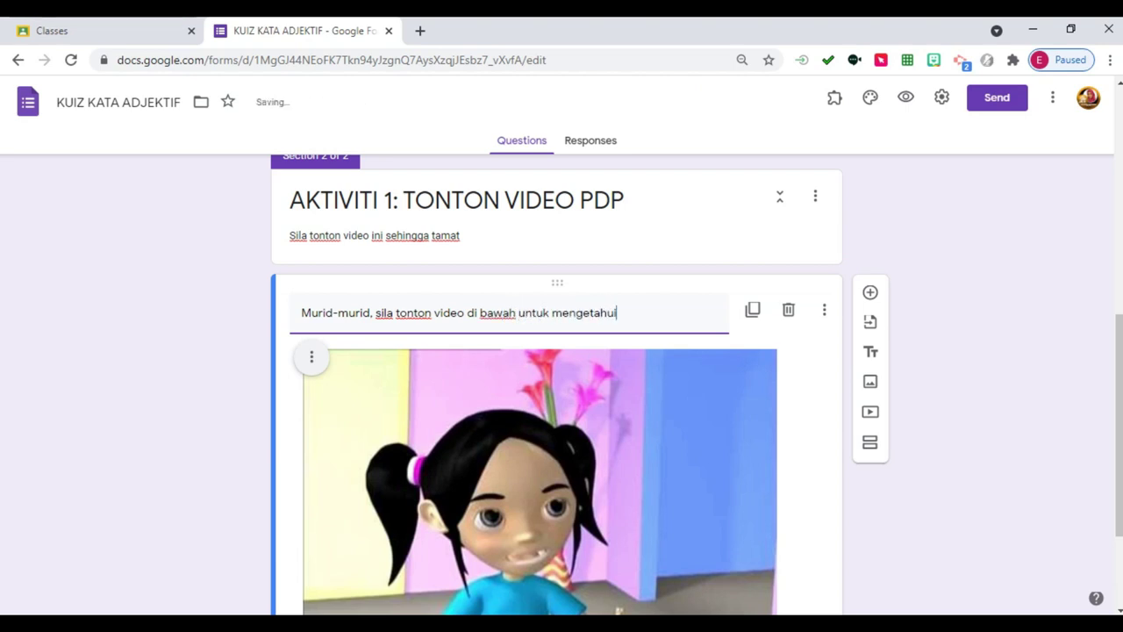
type("jenis-jenis ")
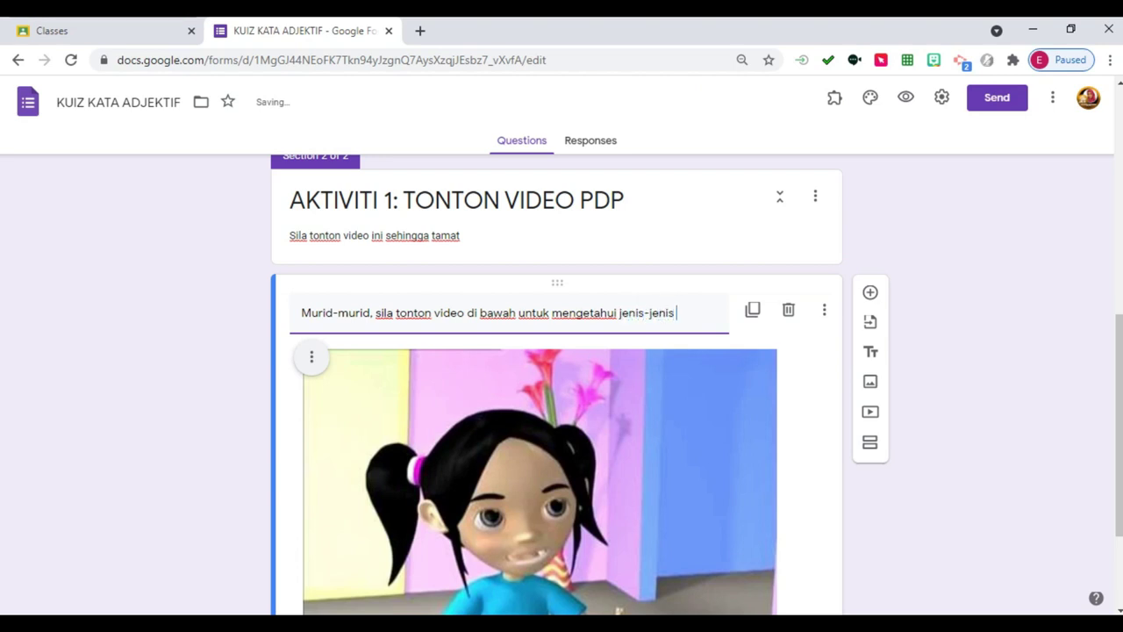
type("Kata Adjektif.")
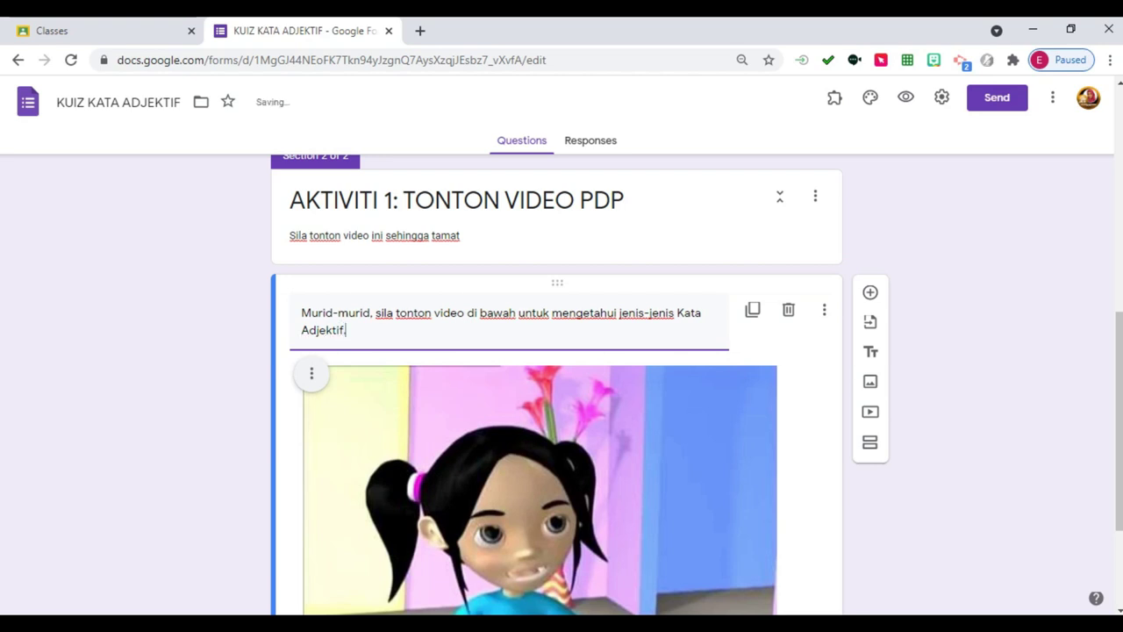
scroll(557, 386, "down", 2)
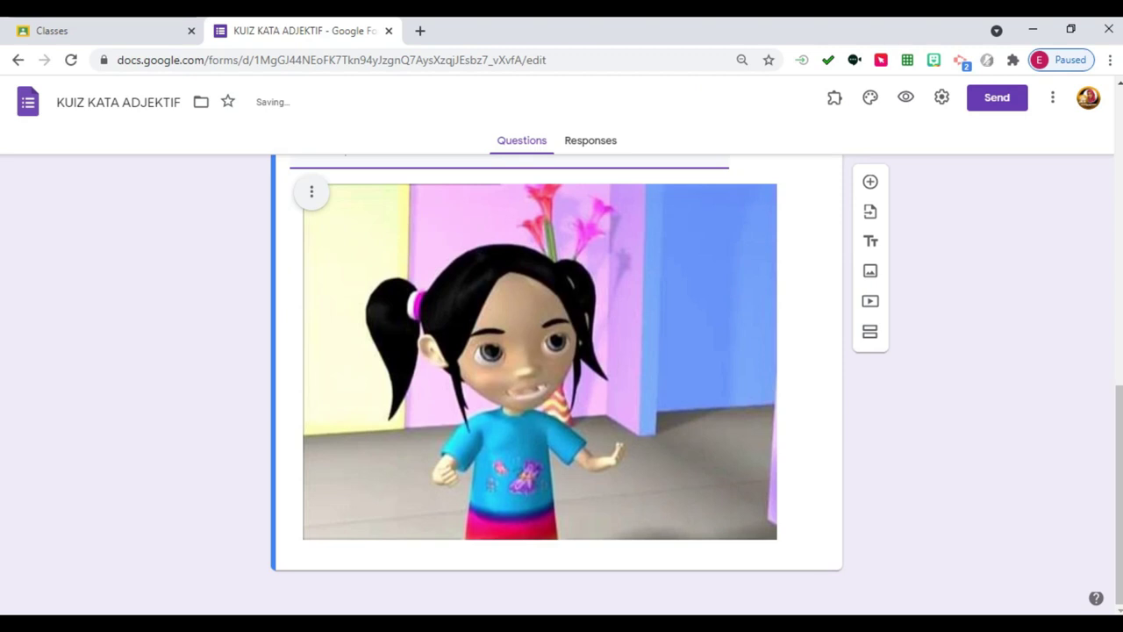
scroll(557, 386, "up", 4)
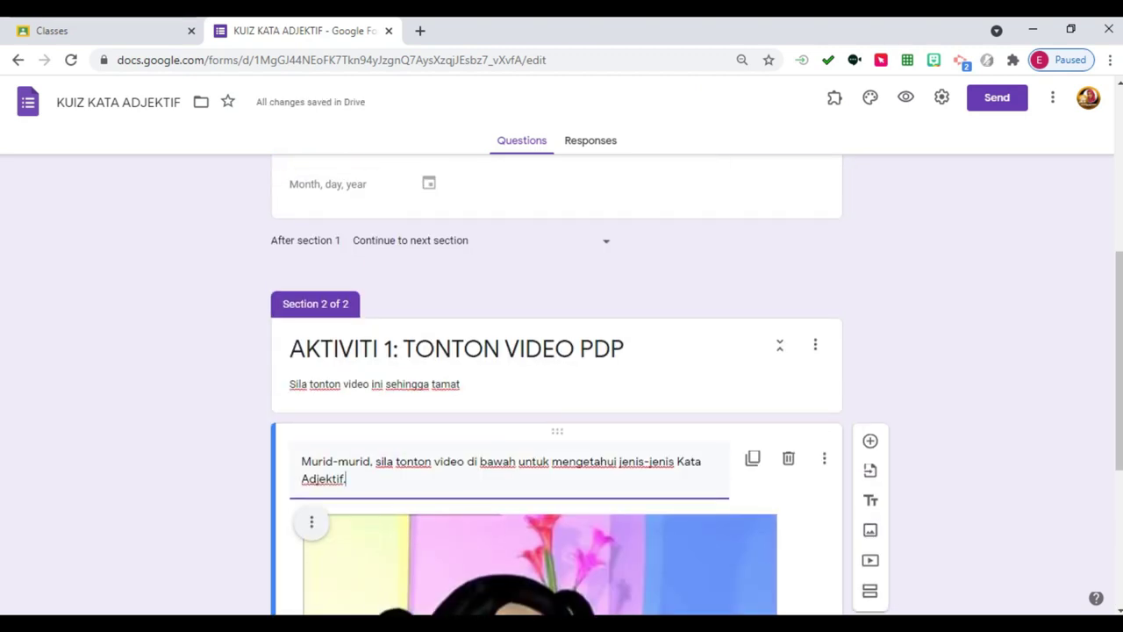
scroll(557, 386, "down", 4)
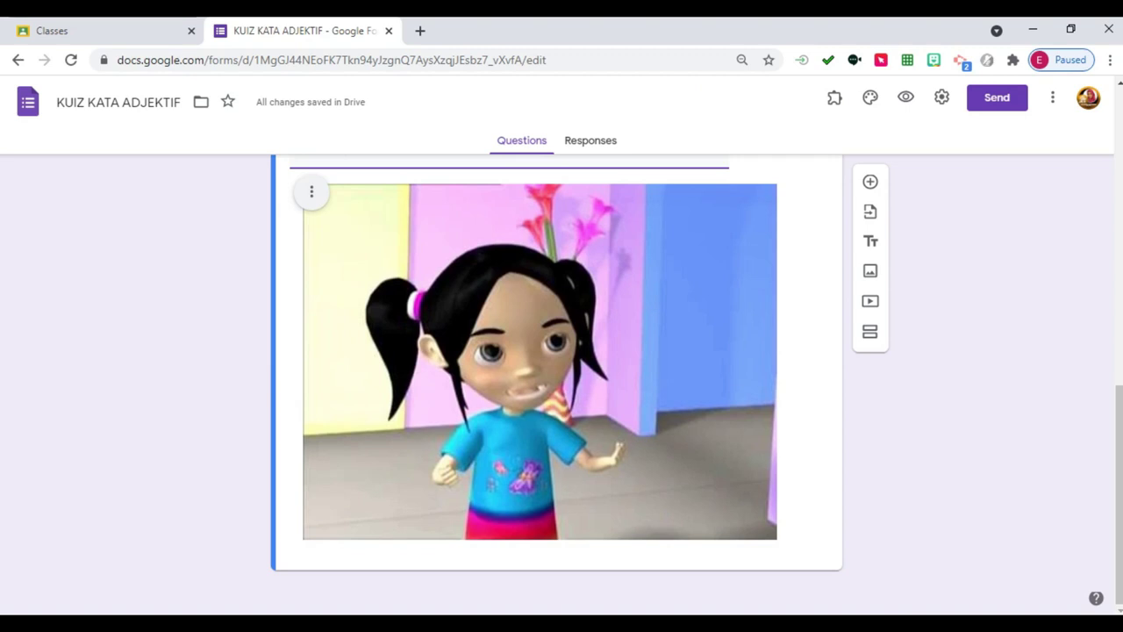
Add section 'AKTIVITI 2: JAWAB LATIHAN' with the 'Setelah menonton video…sila jawab soalan di bawah' description.
left_click(870, 331)
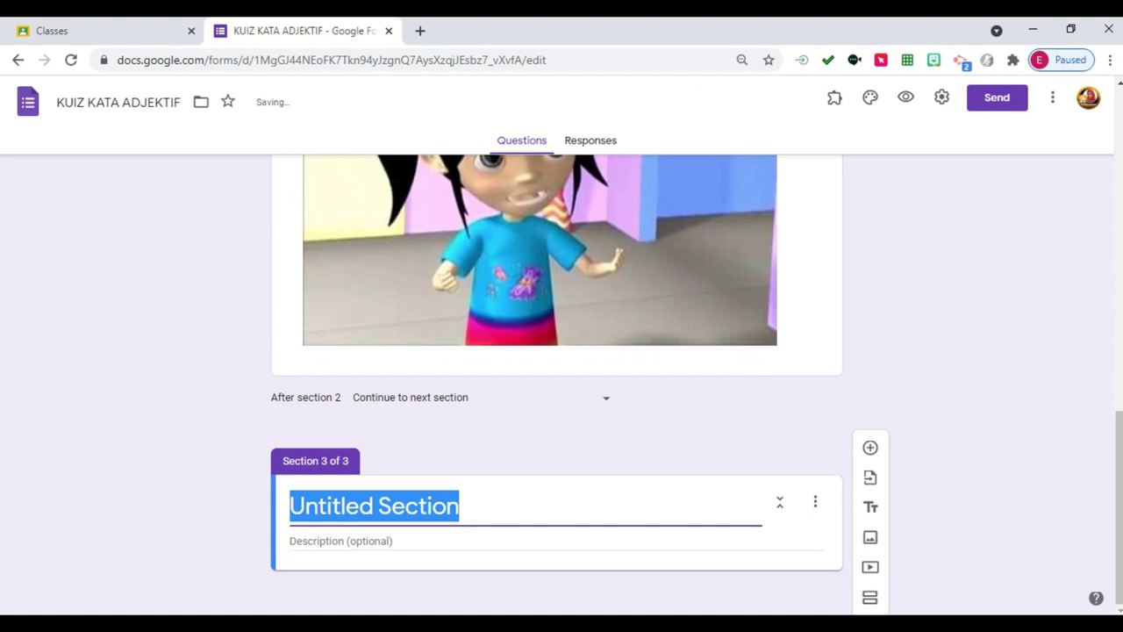
type("AKT")
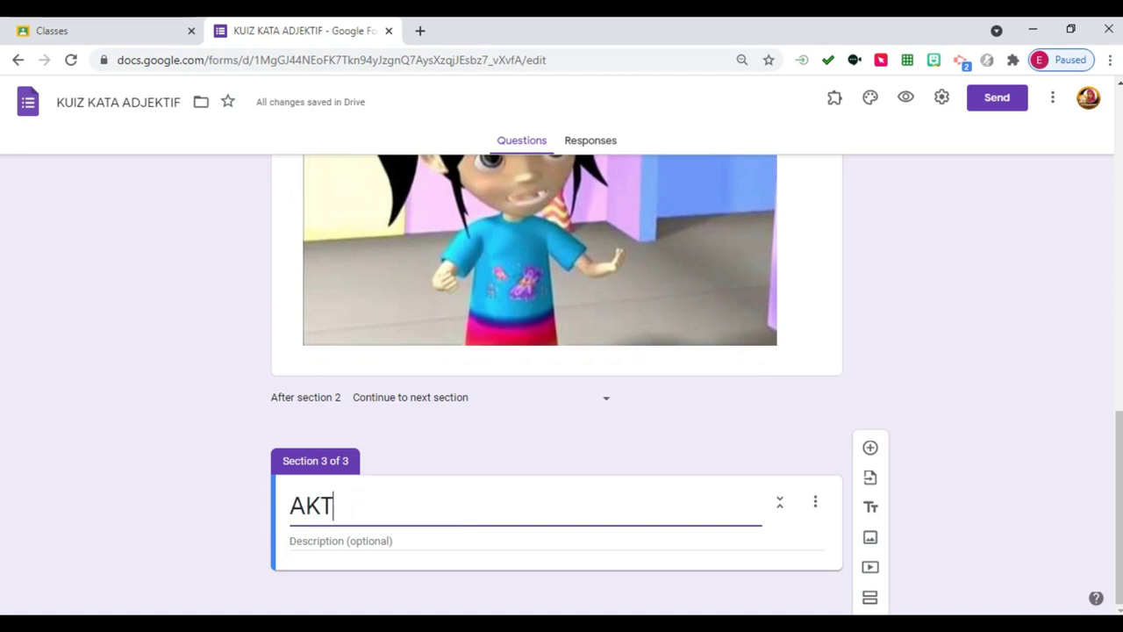
type("VITIVITI 2")
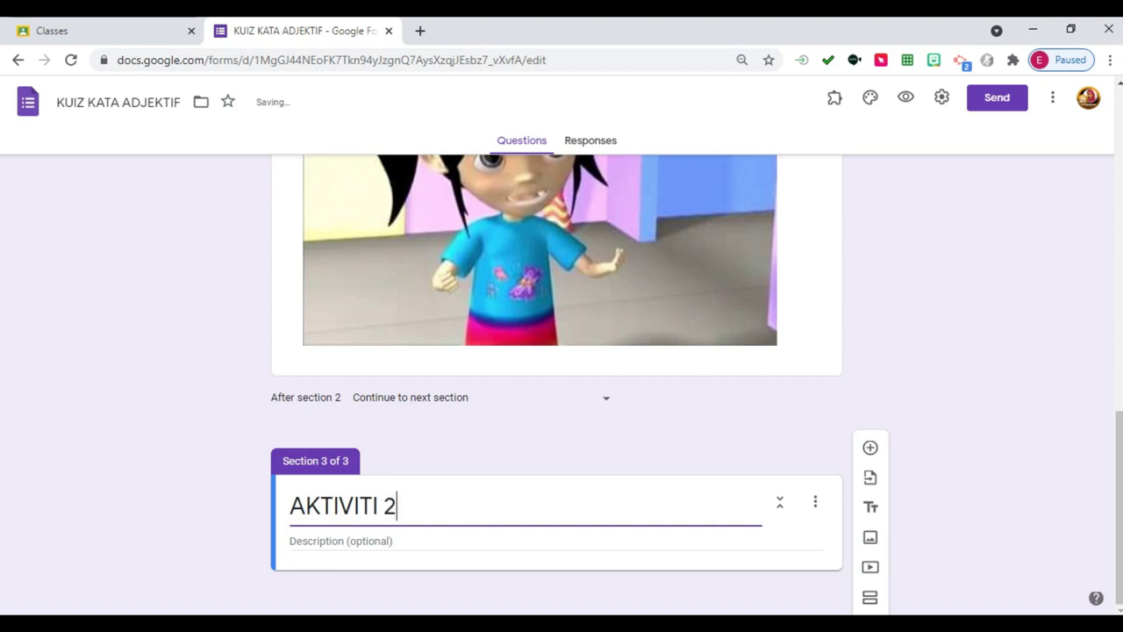
type(": JAWAB")
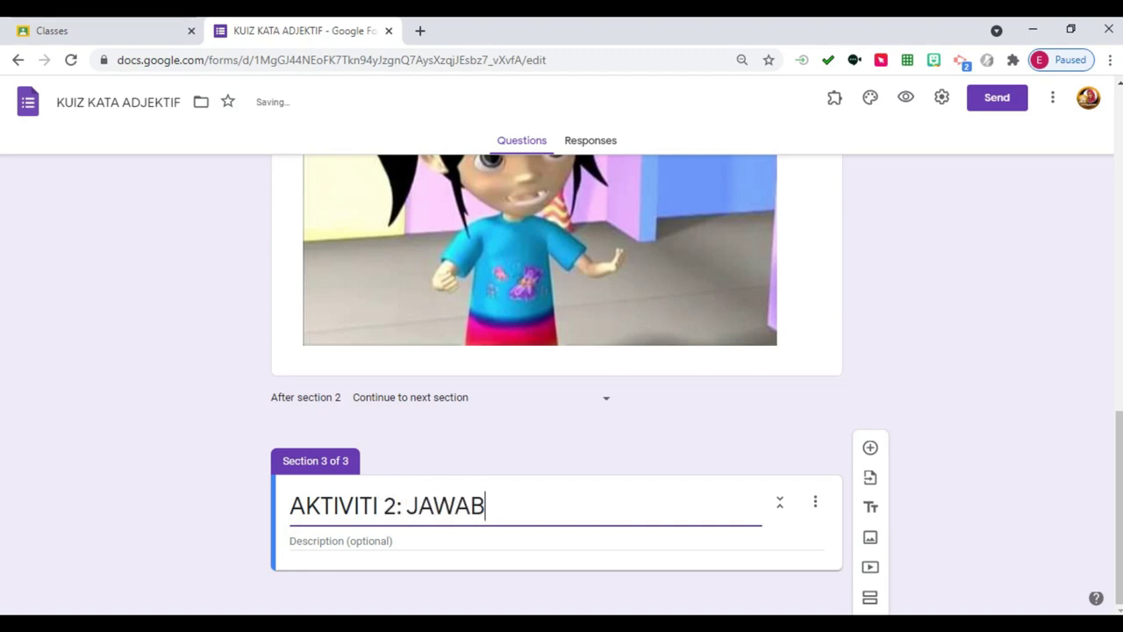
type(" LATIHAN")
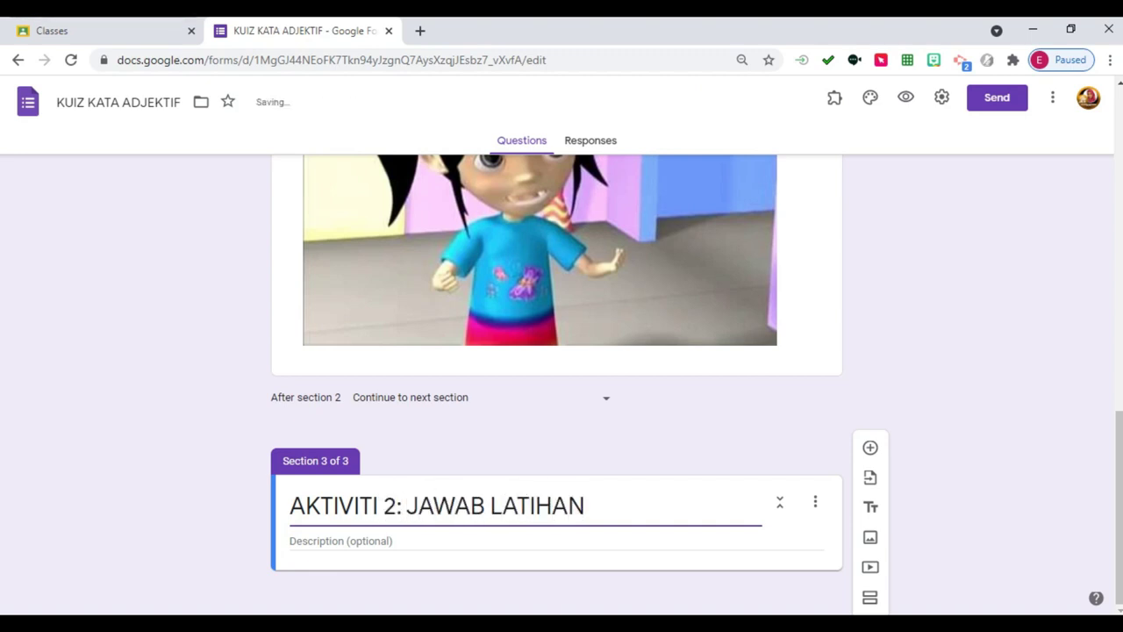
key("Tab")
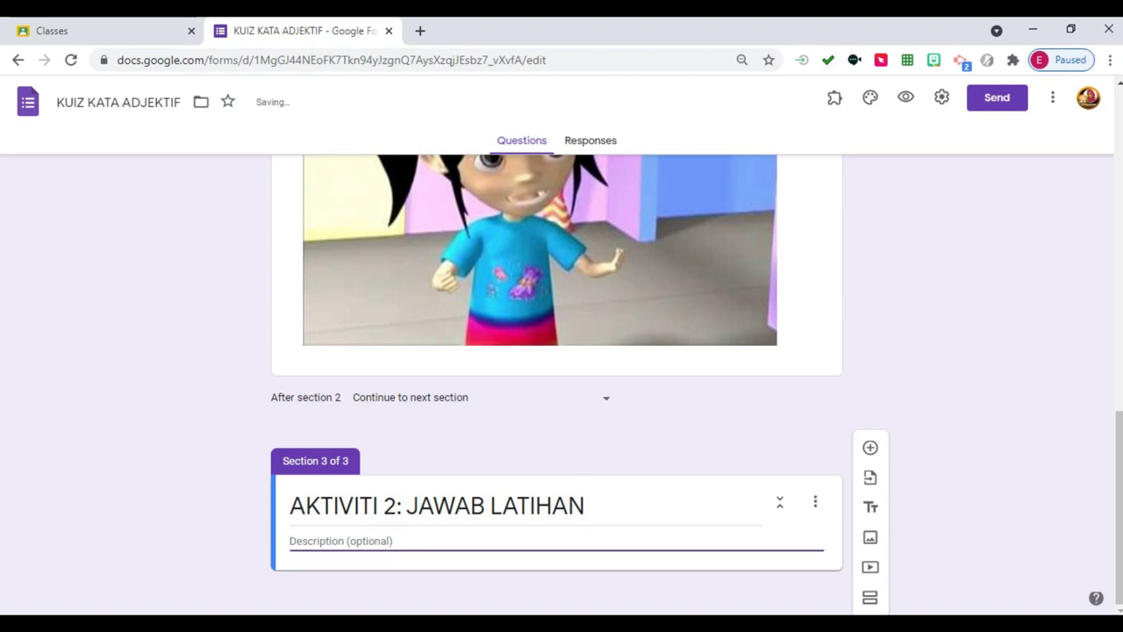
type("Setelah menonton")
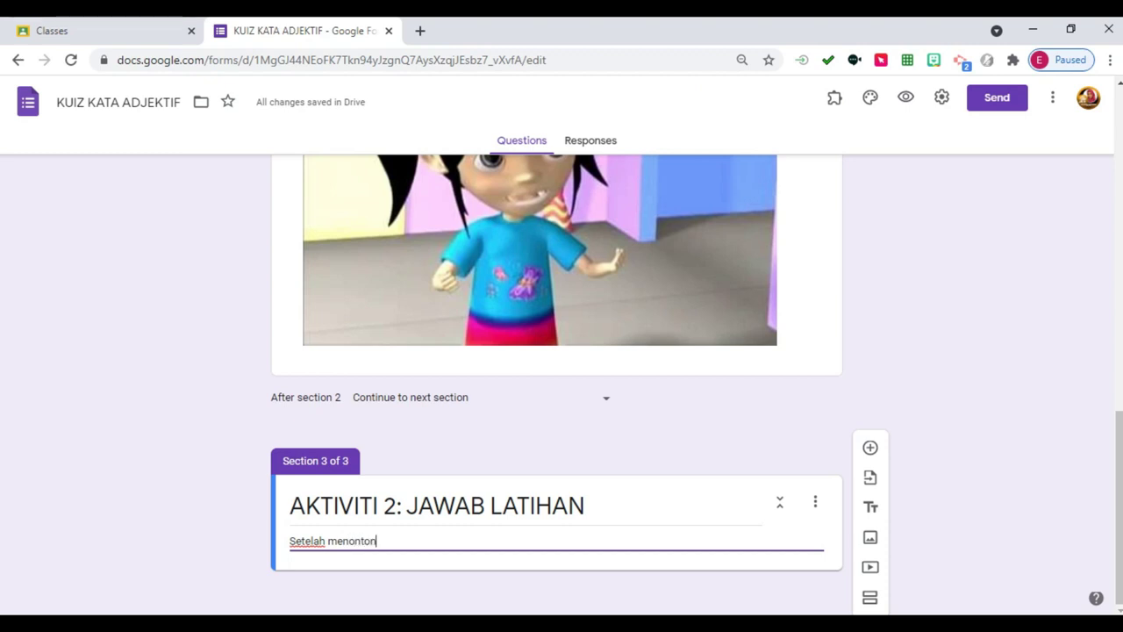
type(" video tentang Kata Adjektif")
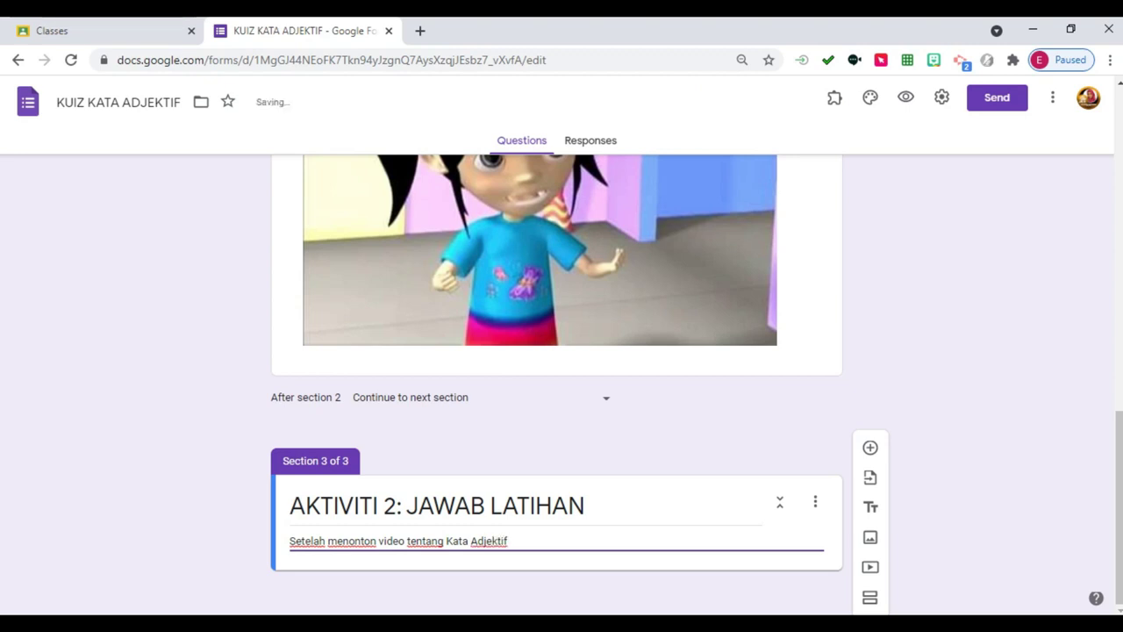
type(", sila jawab sl")
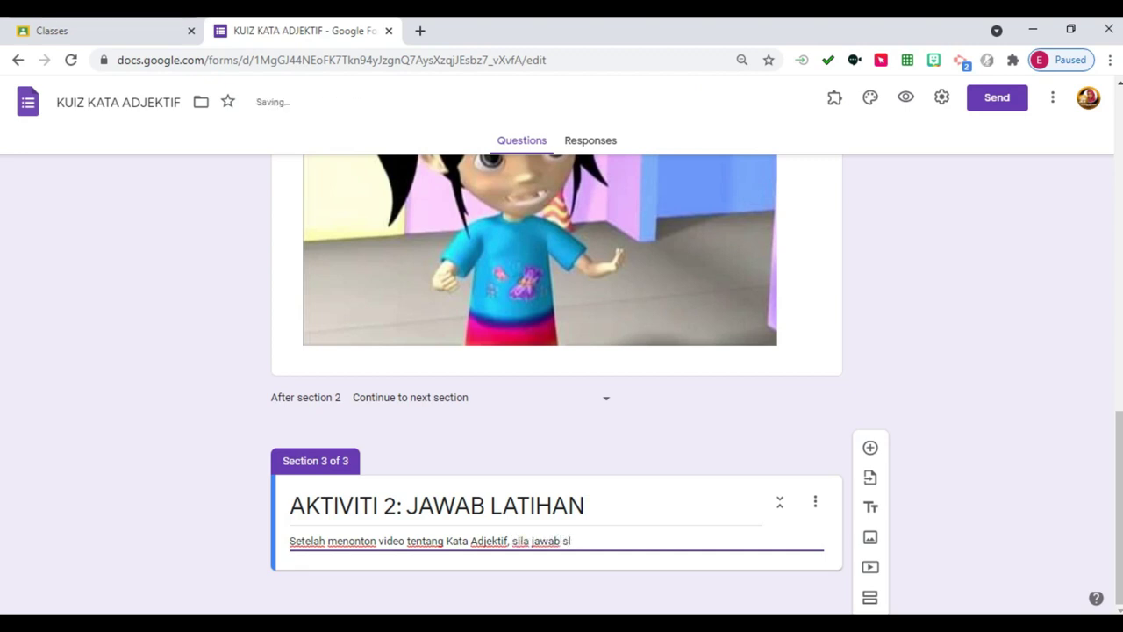
key("BackSpace")
type("ao")
key("BackSpace")
key("BackSpace")
type("oalan di bawah.")
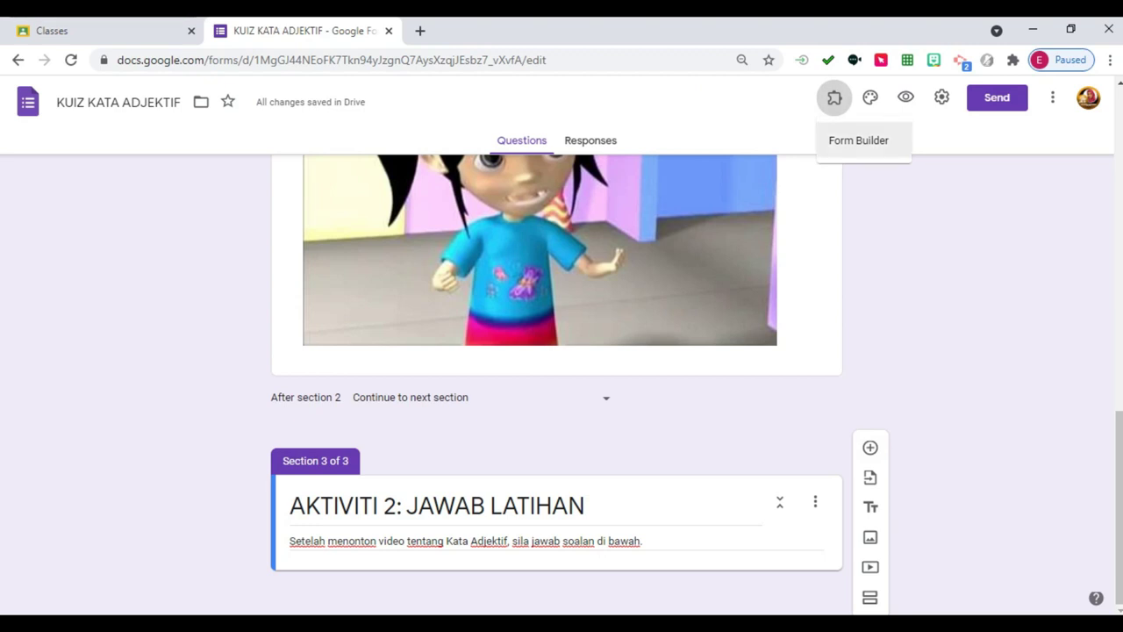
In a new tab, search Google for 'google extension' and open the Chrome Web Store Extensions page.
left_click(420, 31)
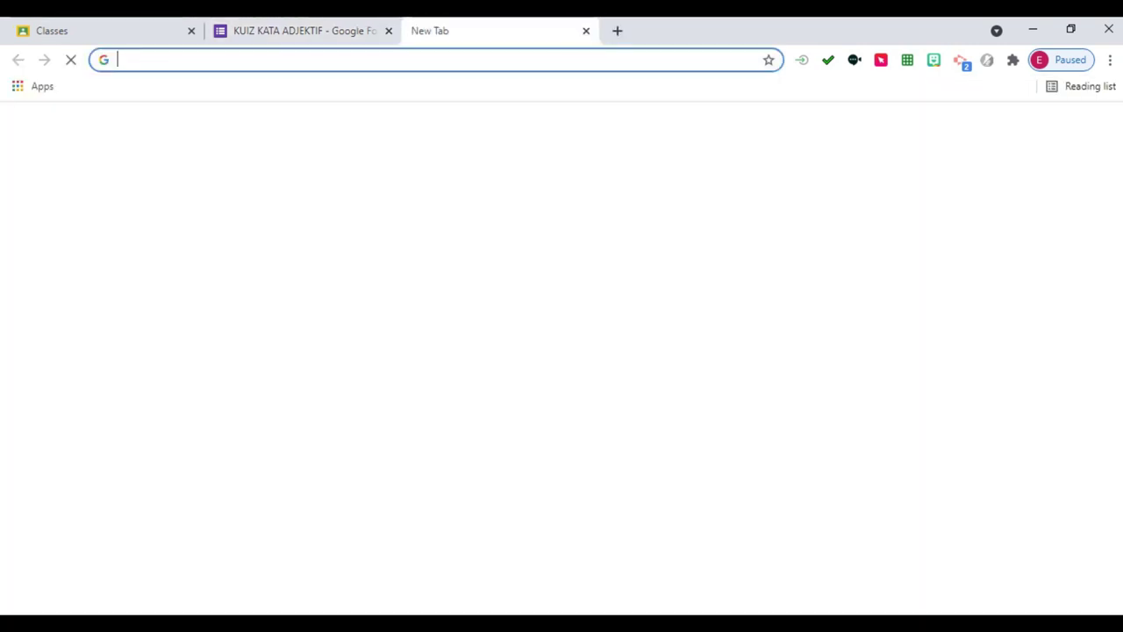
left_click(561, 363)
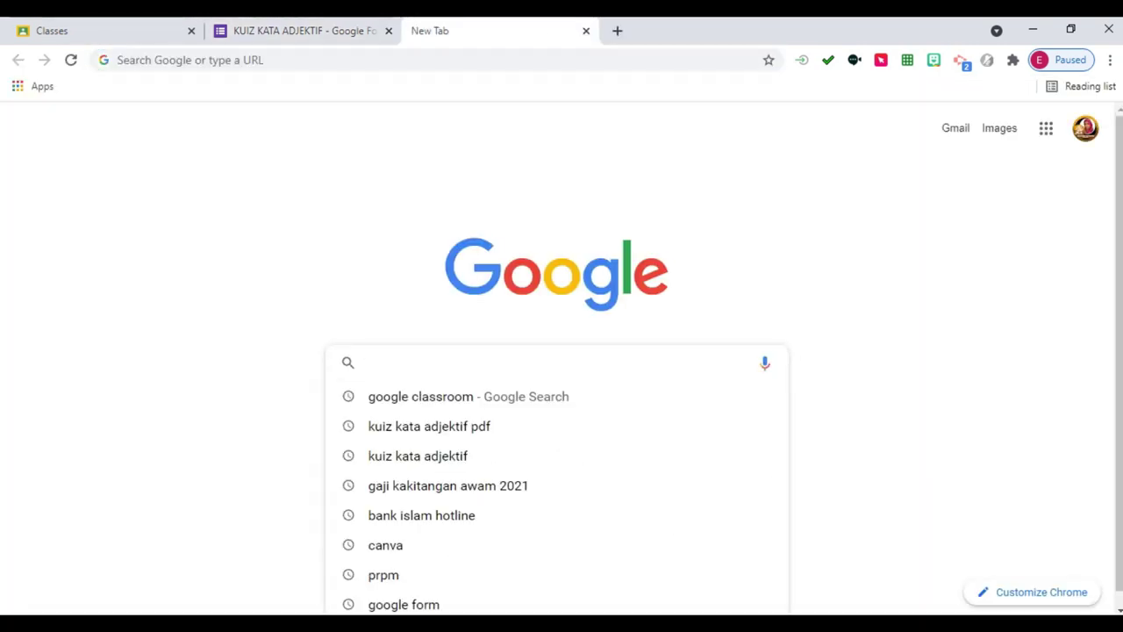
type("google e")
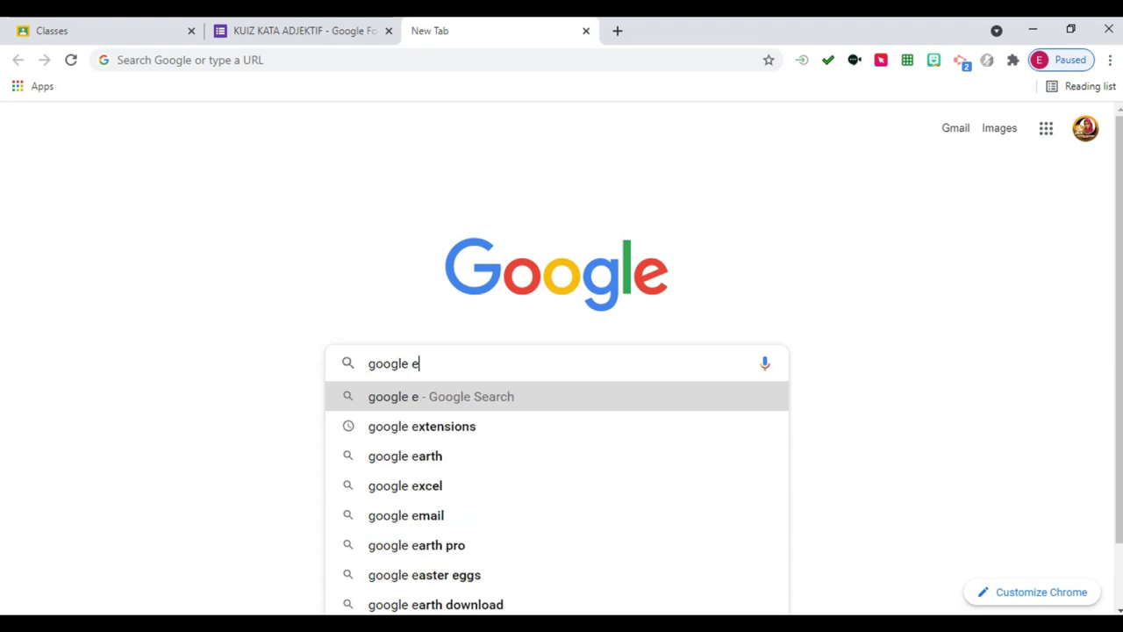
type("xtension")
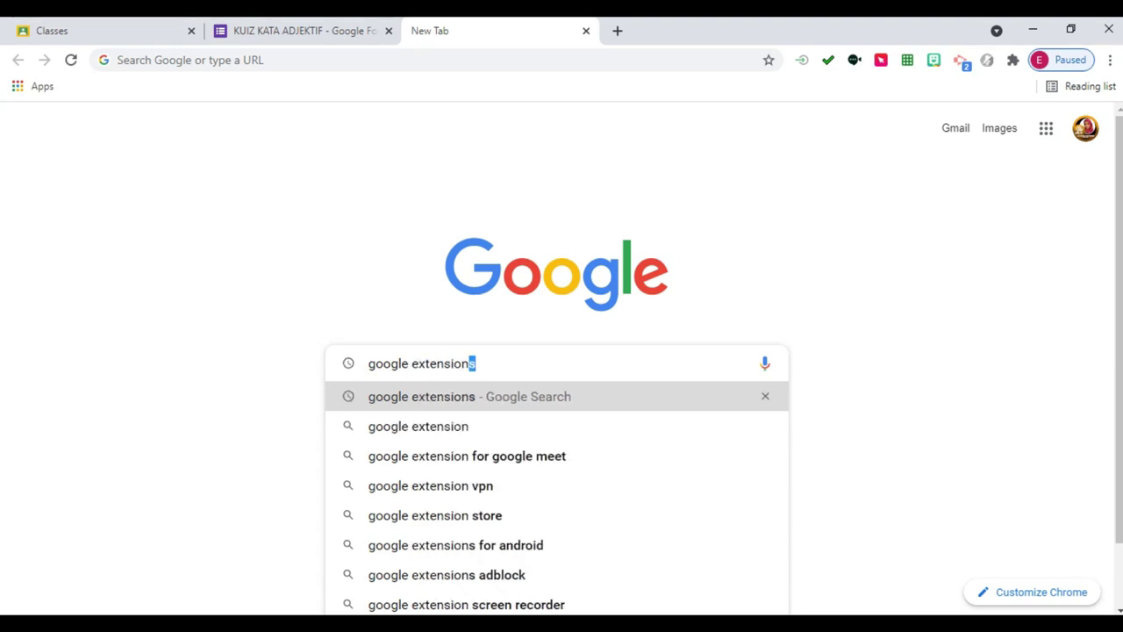
key("Return")
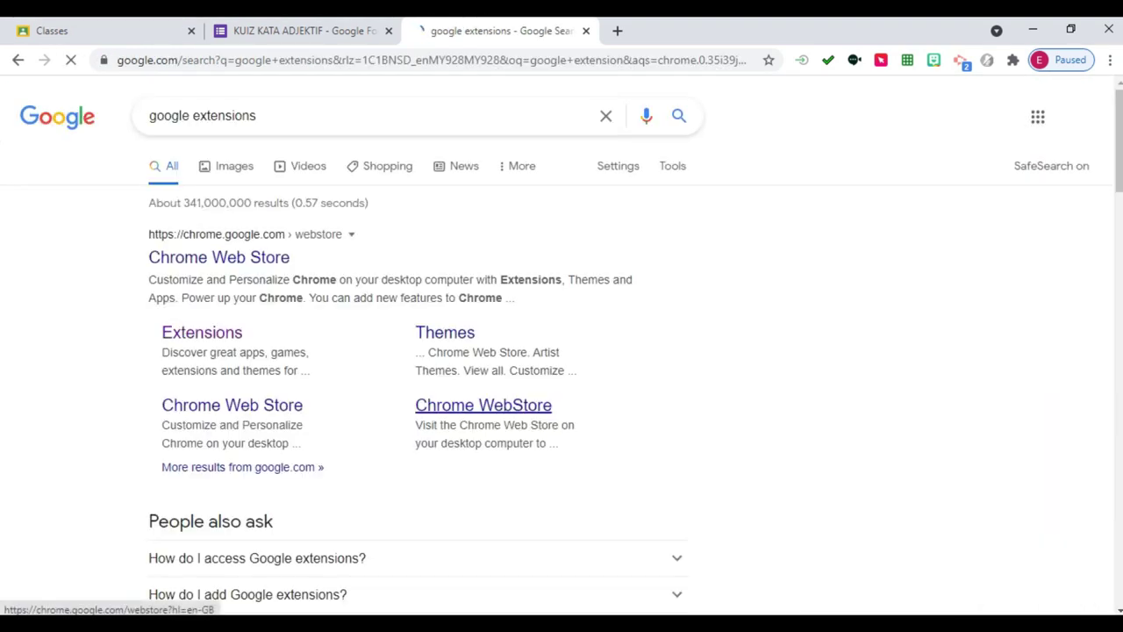
left_click(202, 332)
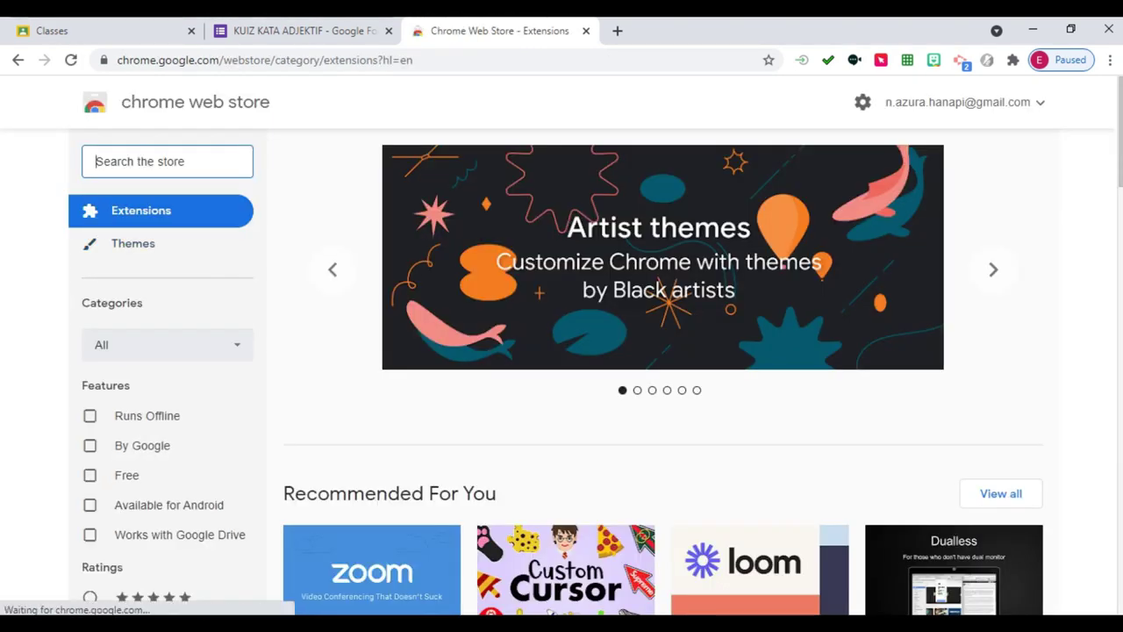
Search the Chrome Web Store for 'Form builder', then refine it to 'google Form builder'.
left_click(166, 162)
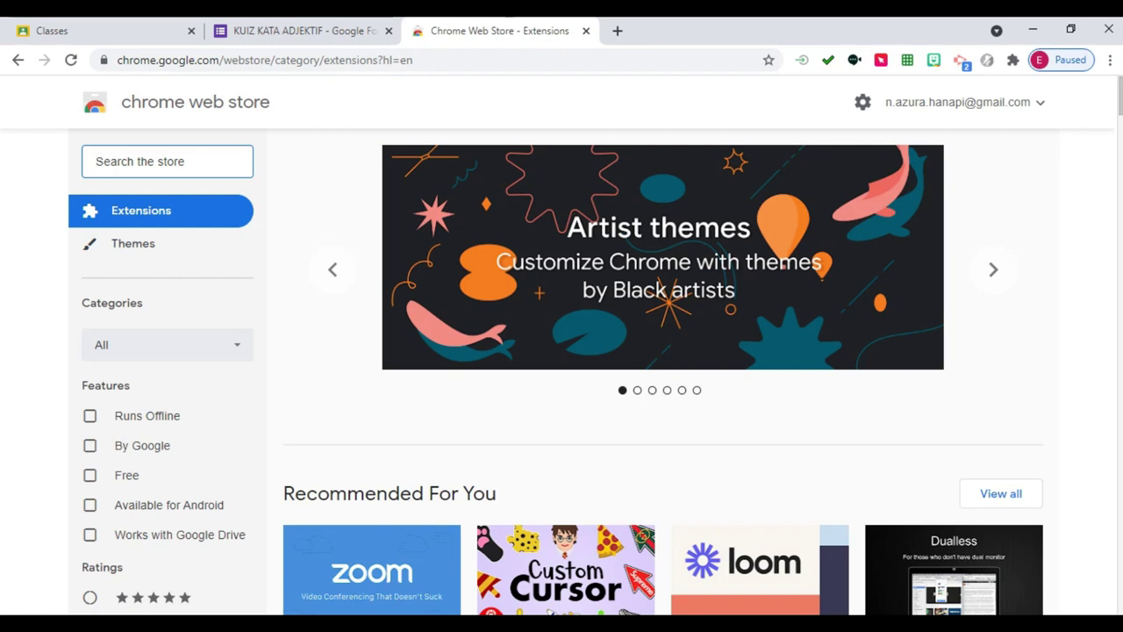
type("Form")
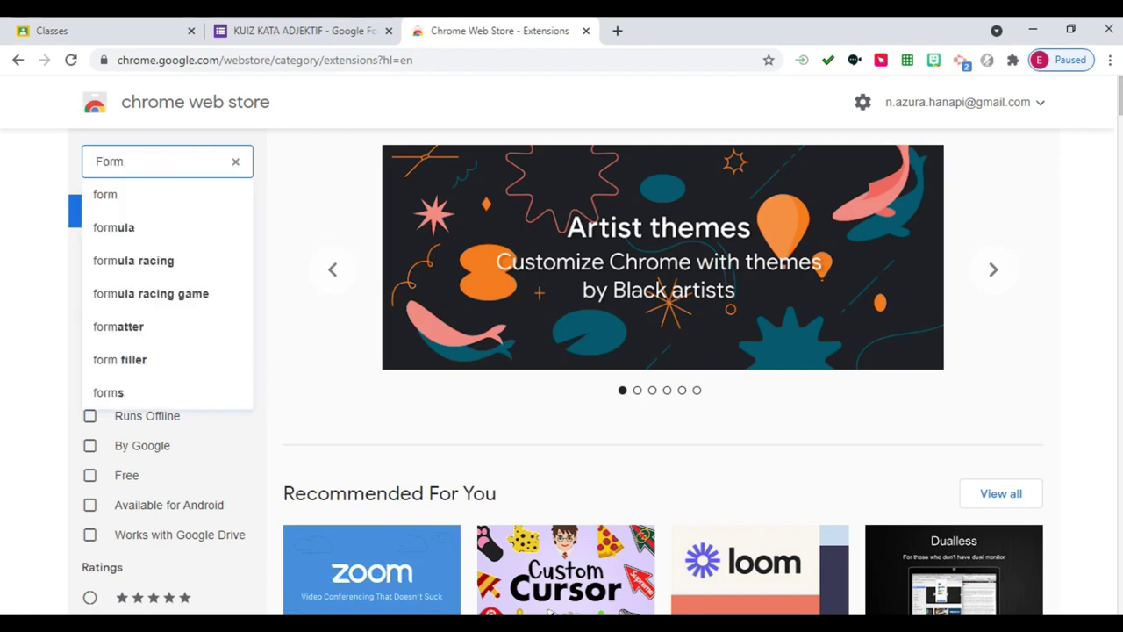
type(" builder")
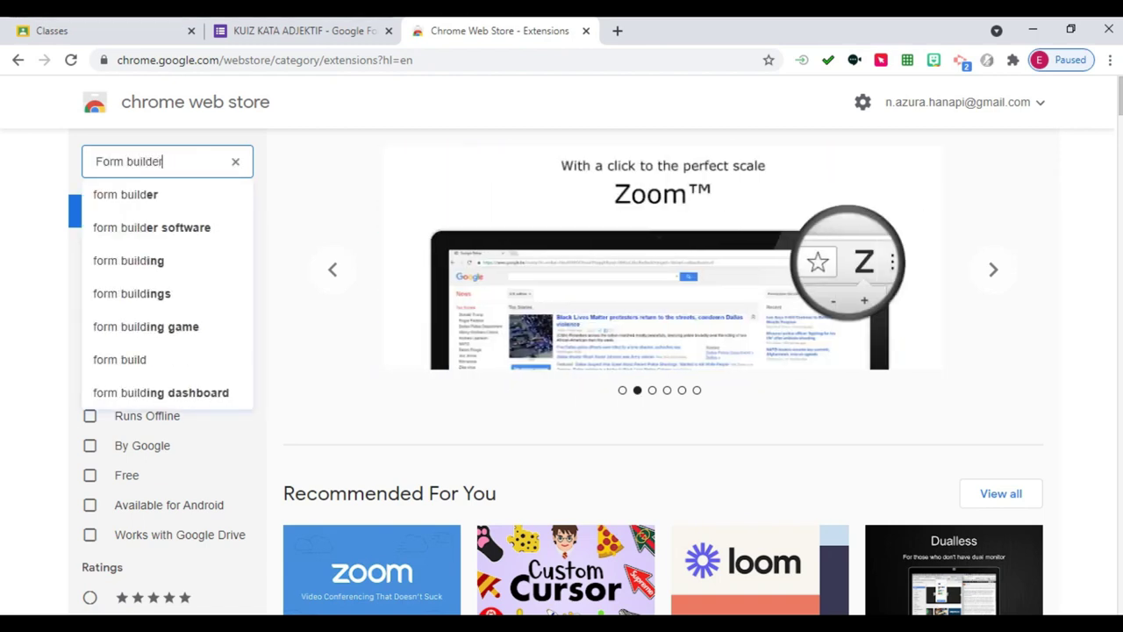
key("Down")
key("Return")
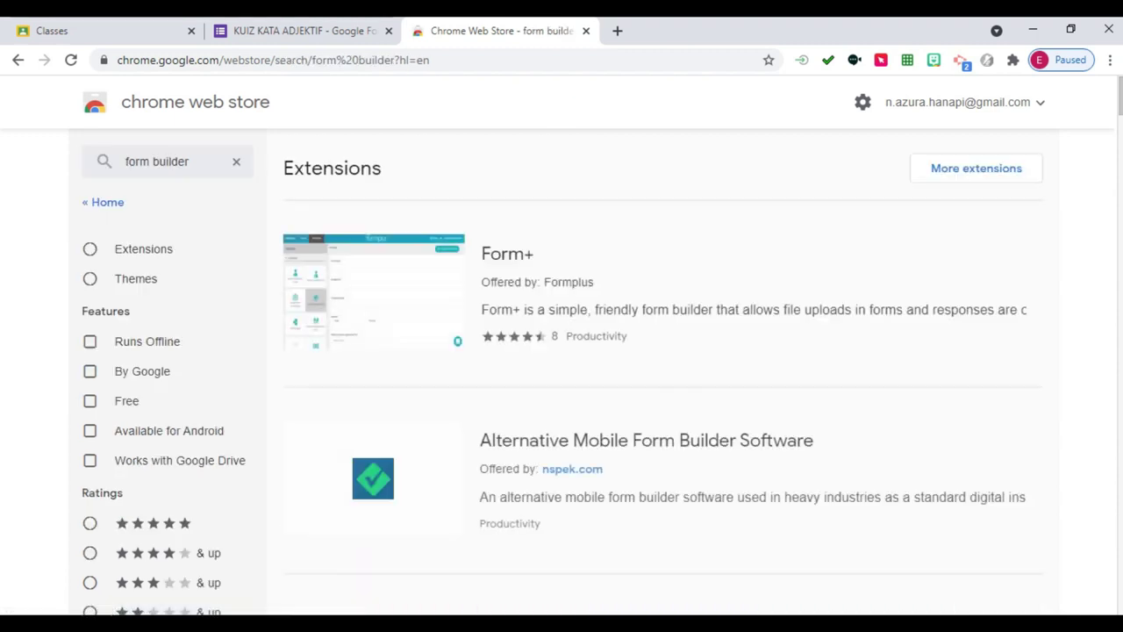
scroll(562, 352, "down", 5)
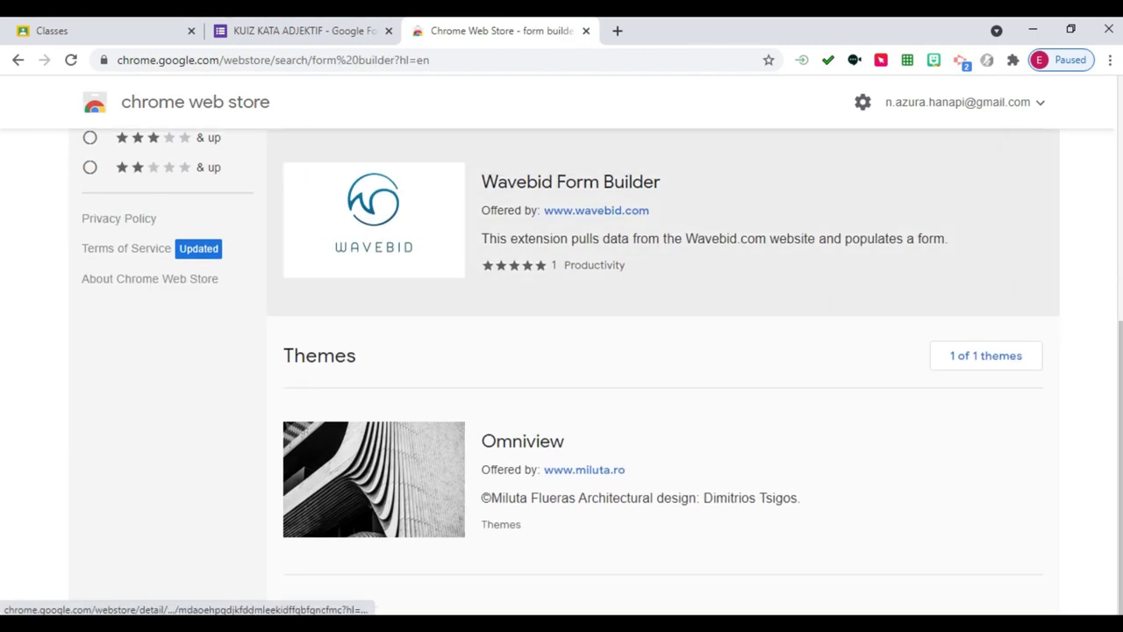
scroll(562, 351, "up", 5)
left_click(95, 162)
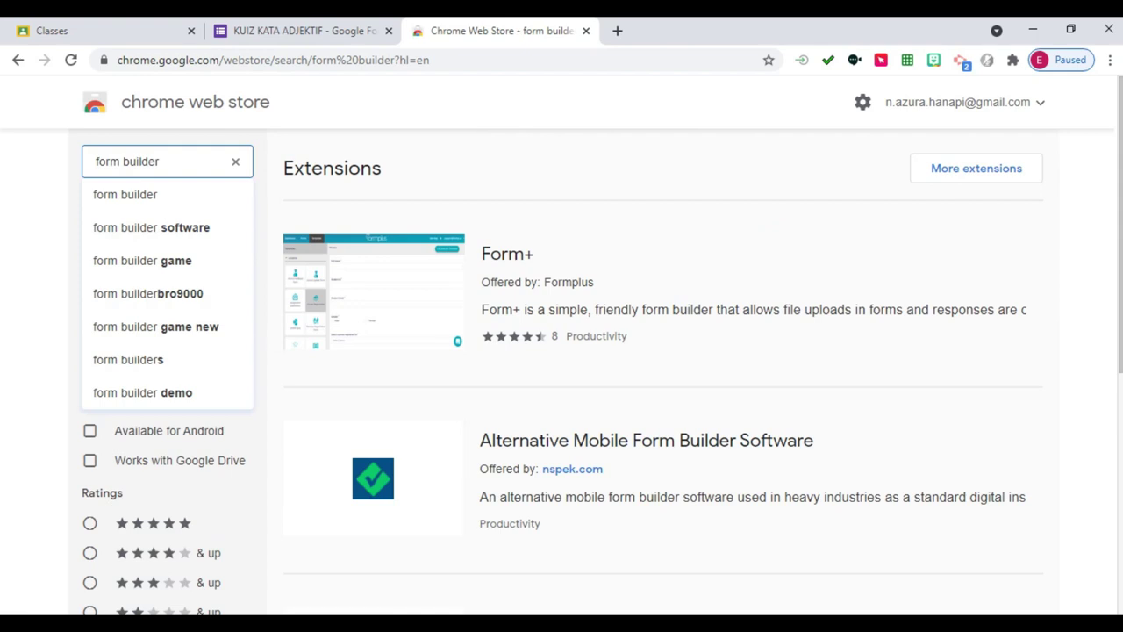
type("google")
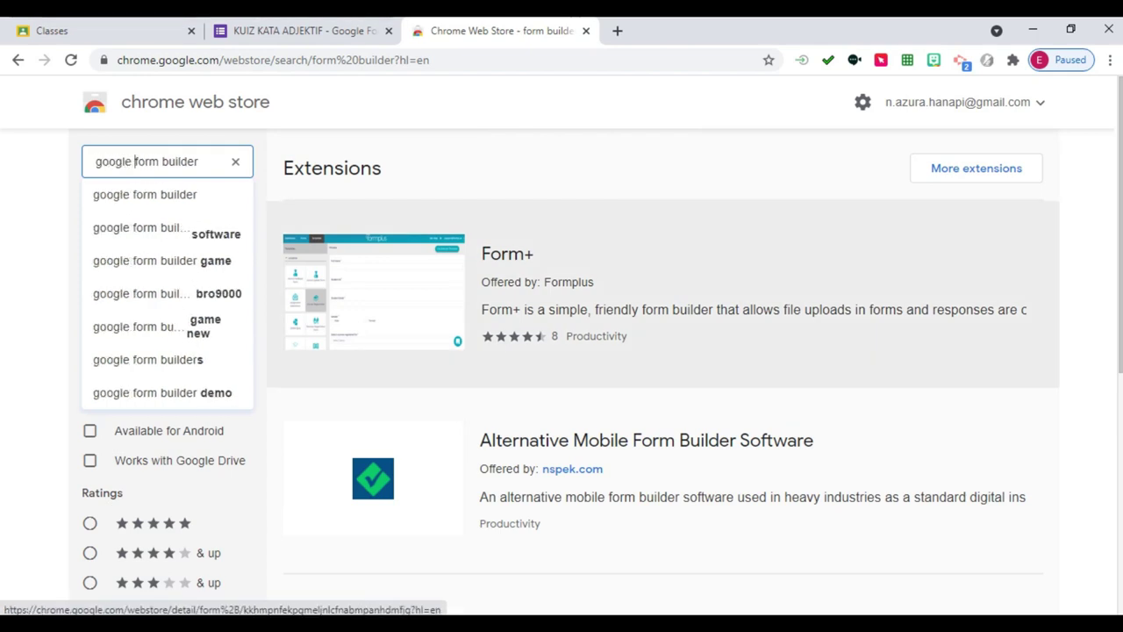
key("Return")
Filter the store results to Extensions only and browse them.
scroll(562, 351, "down", 9)
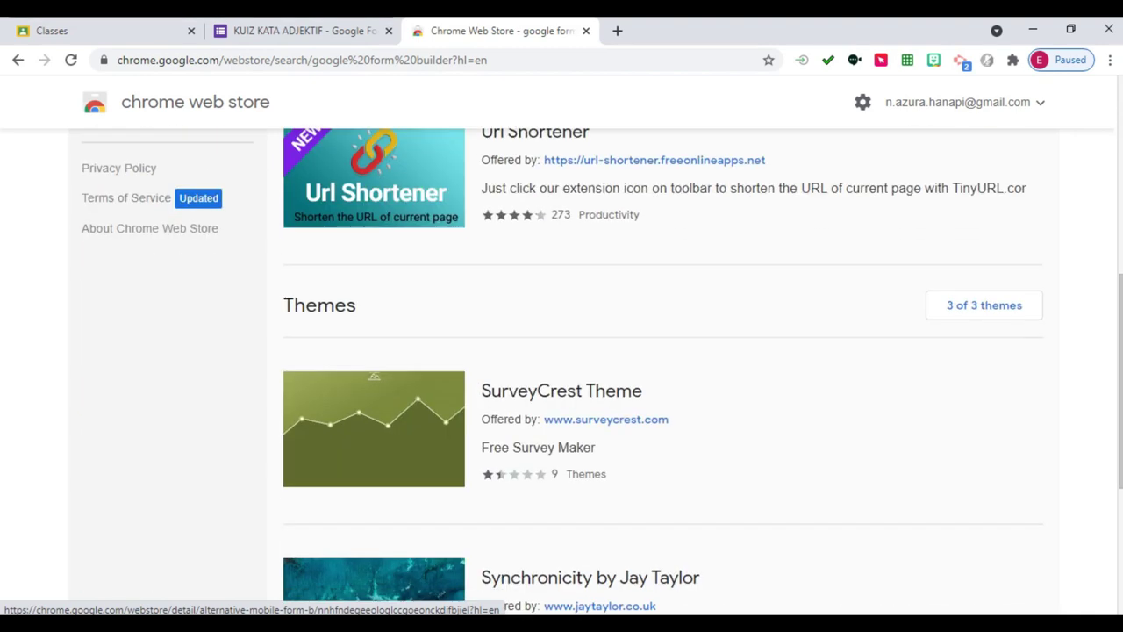
scroll(615, 264, "up", 6)
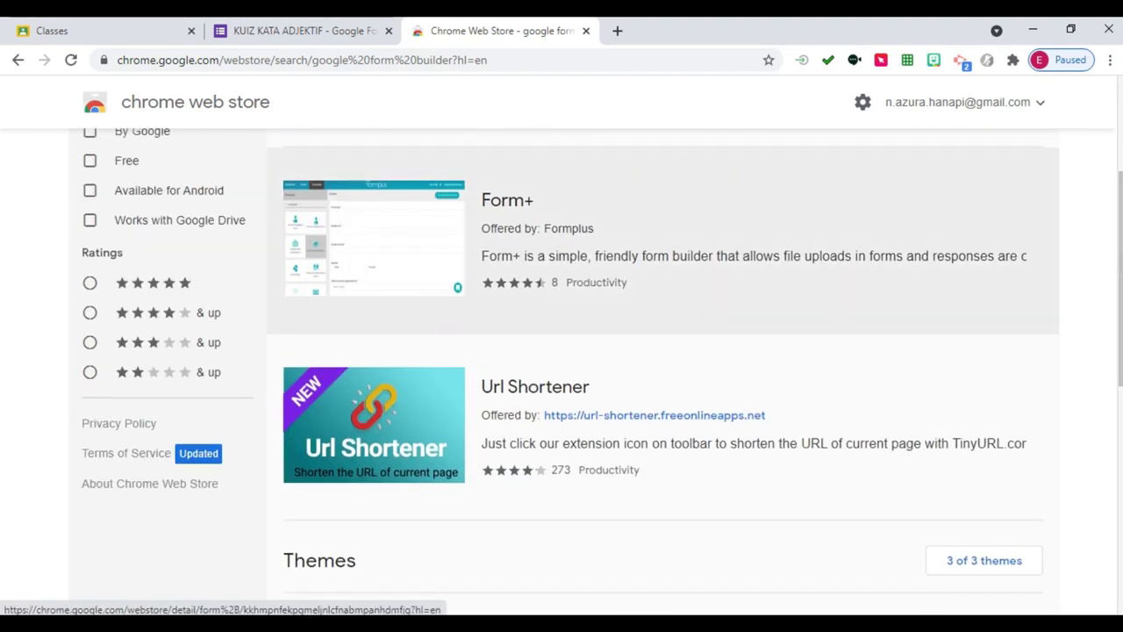
scroll(135, 162, "up", 3)
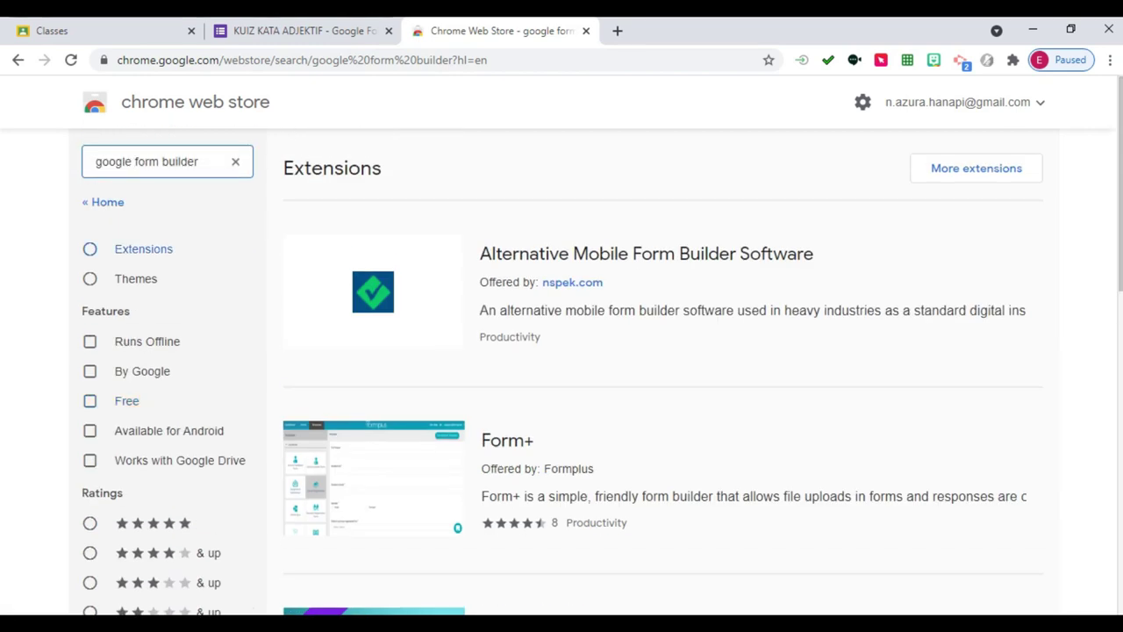
left_click(90, 248)
scroll(615, 368, "down", 6)
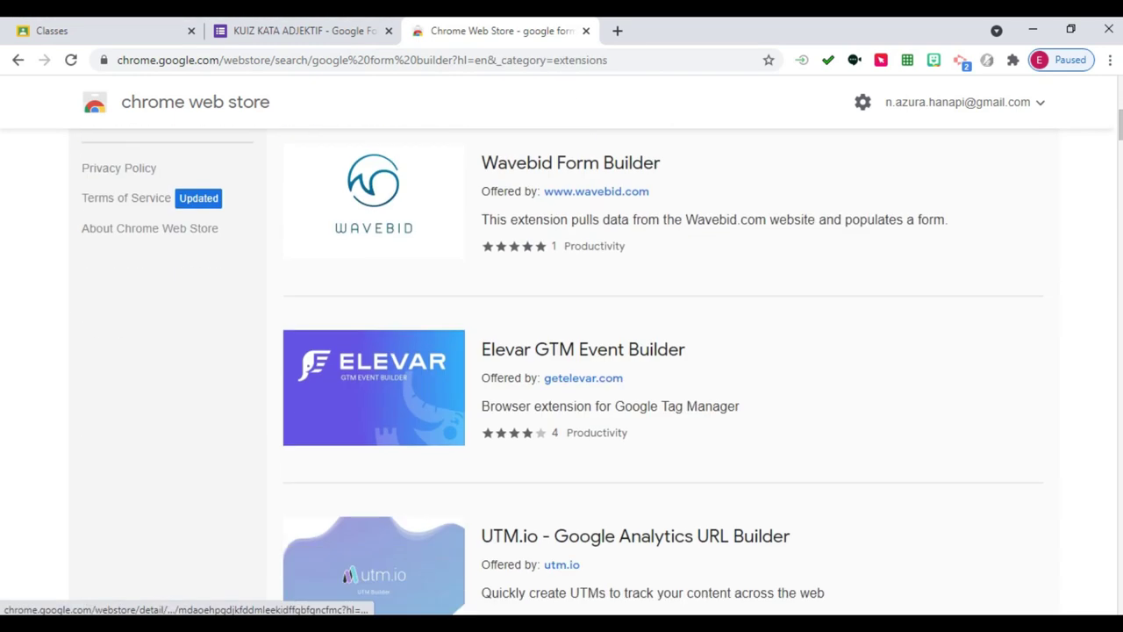
scroll(614, 369, "down", 15)
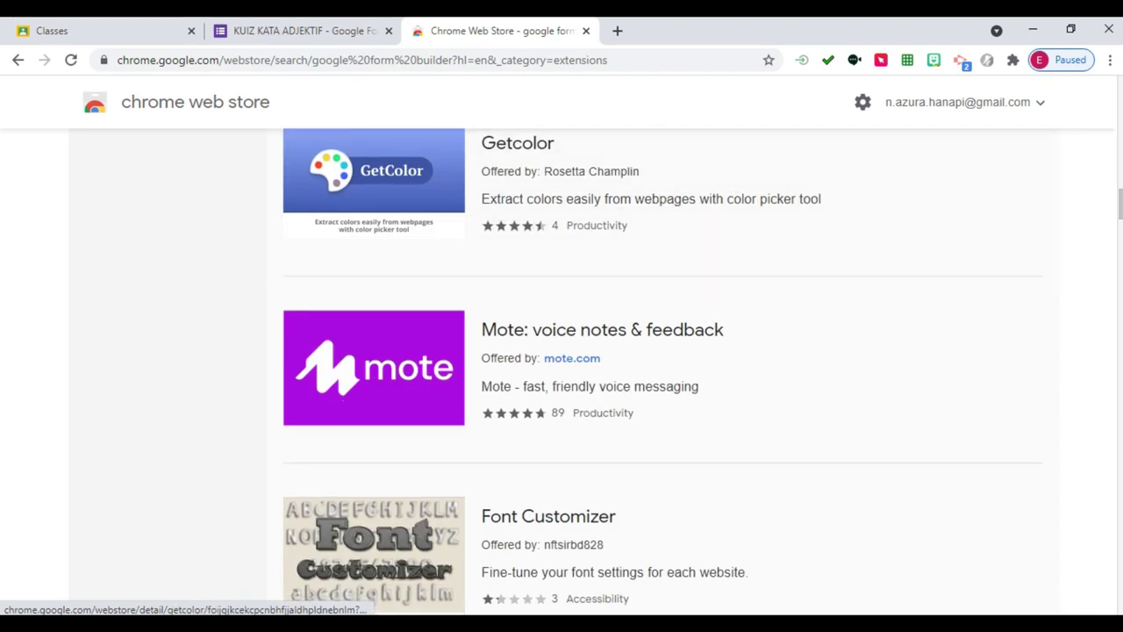
scroll(562, 246, "down", 9)
scroll(562, 246, "up", 4)
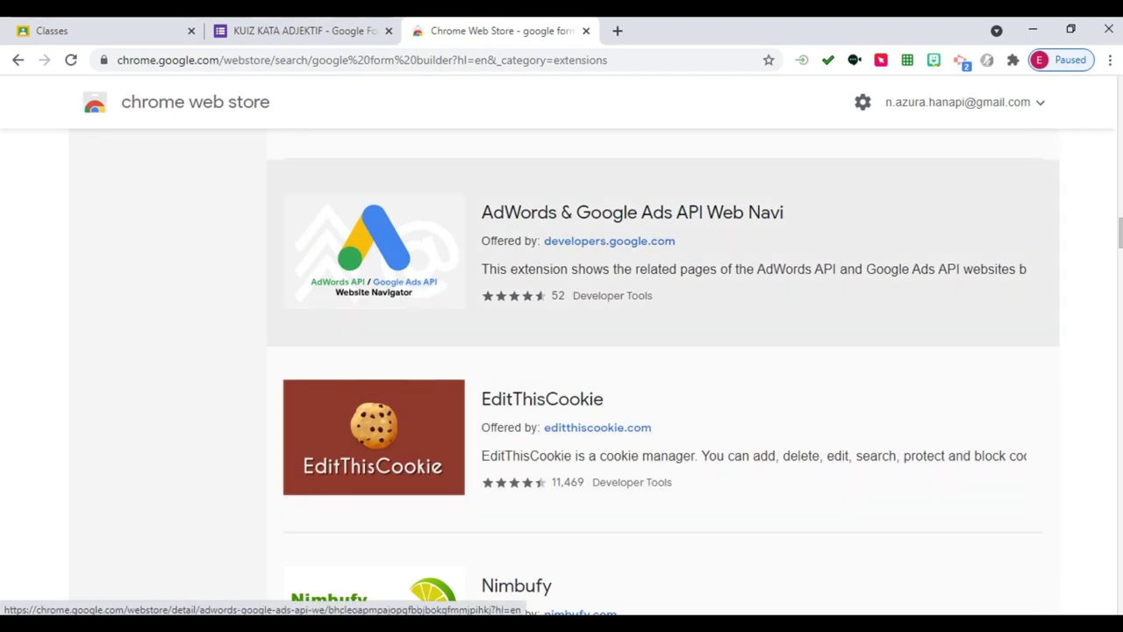
scroll(562, 246, "down", 20)
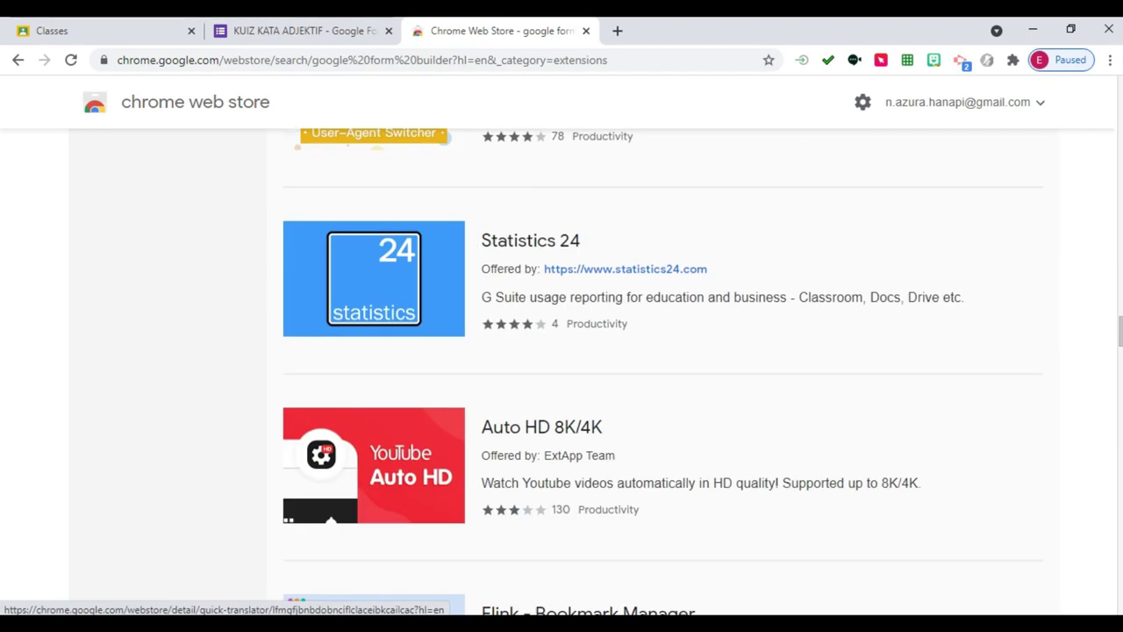
scroll(562, 281, "down", 8)
scroll(562, 351, "up", 20)
scroll(562, 351, "down", 18)
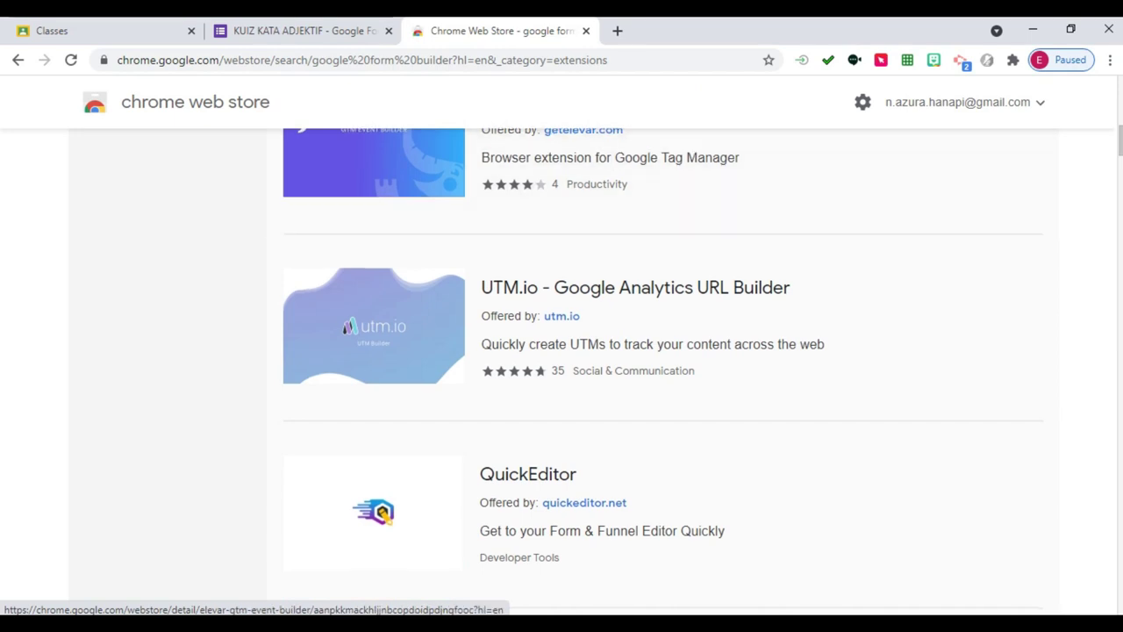
scroll(562, 351, "down", 4)
scroll(562, 351, "up", 15)
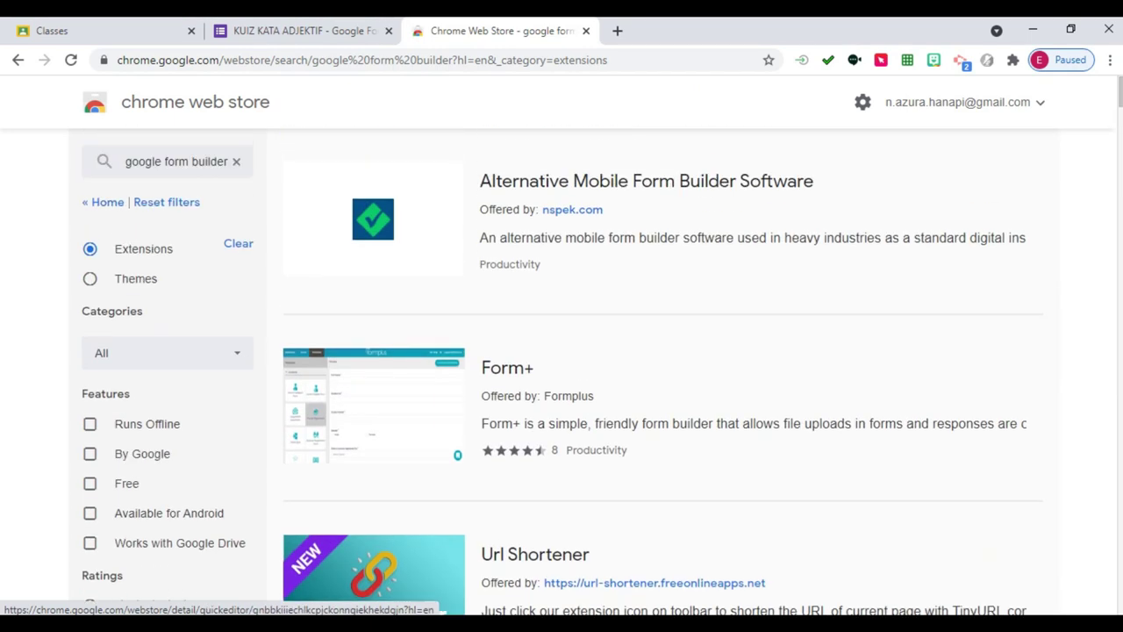
Search the store for 'google form builders', browse the results and reload the page.
left_click(133, 162)
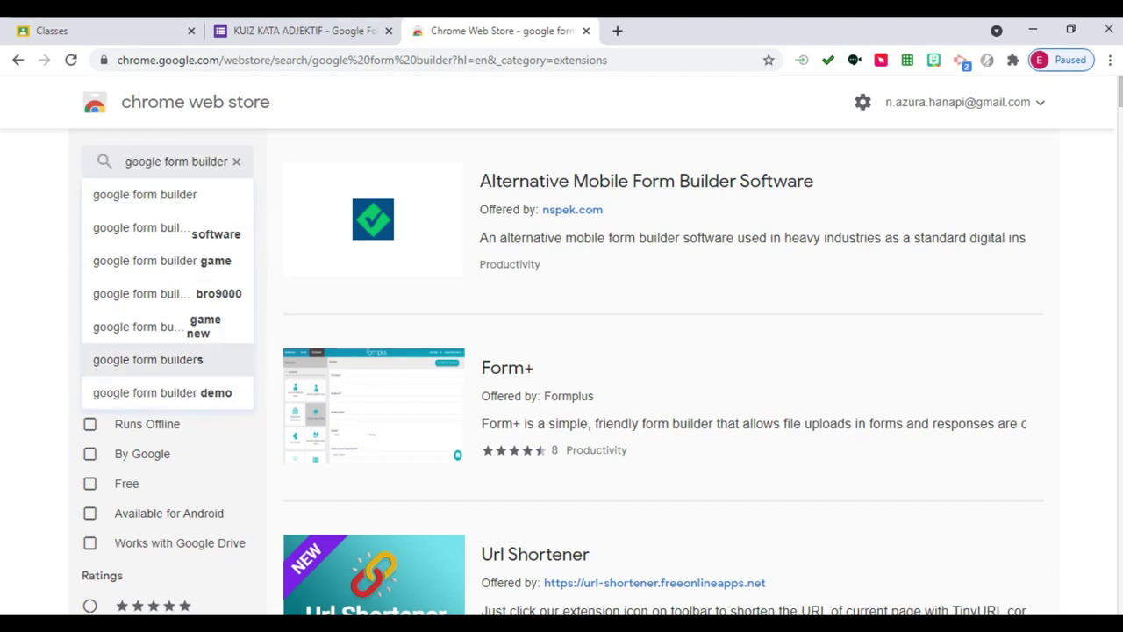
left_click(147, 359)
scroll(562, 351, "down", 20)
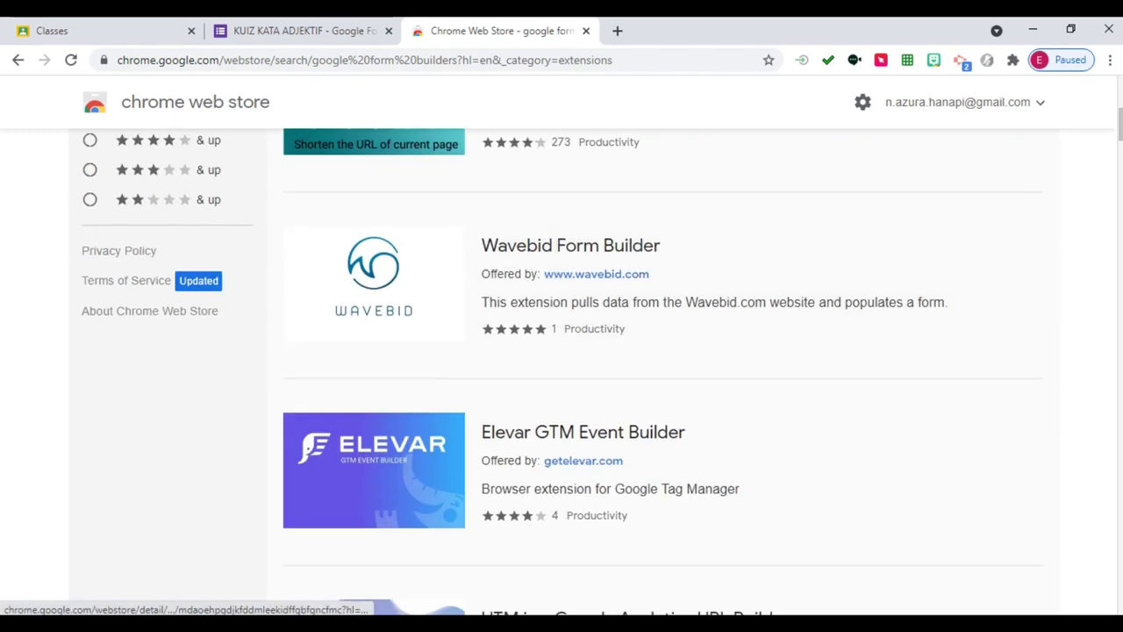
scroll(667, 369, "down", 20)
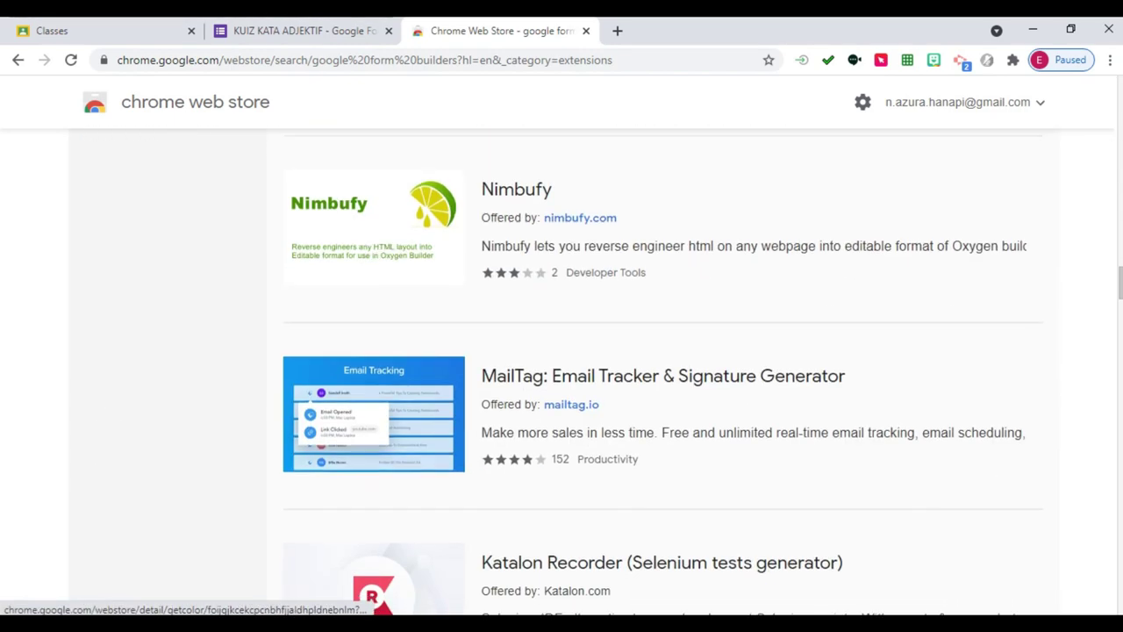
scroll(668, 263, "down", 15)
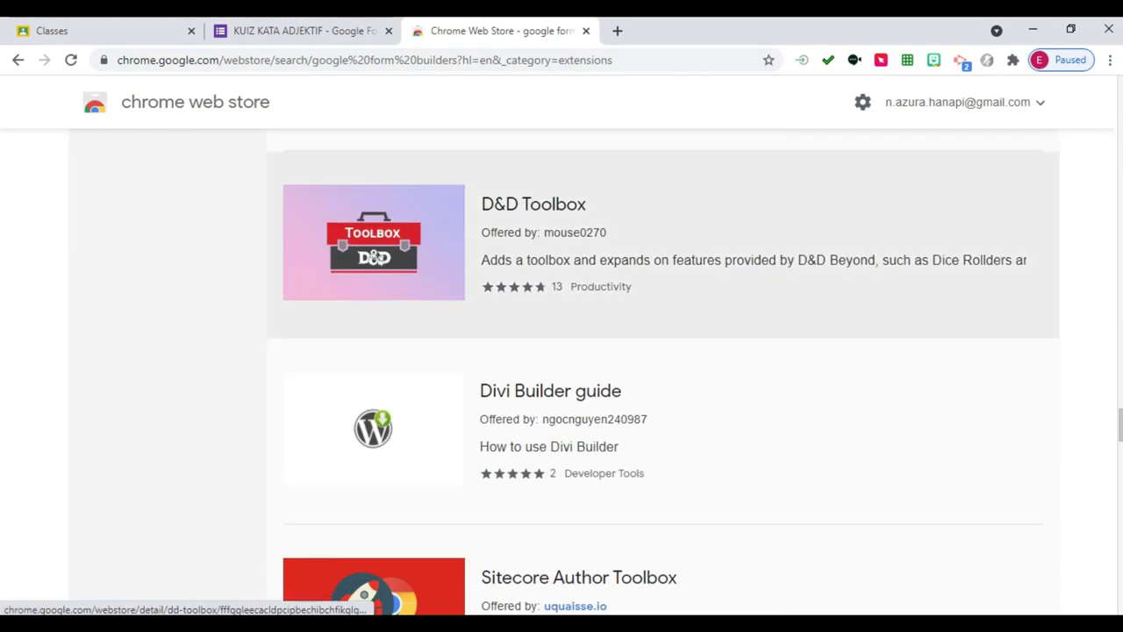
scroll(664, 372, "down", 15)
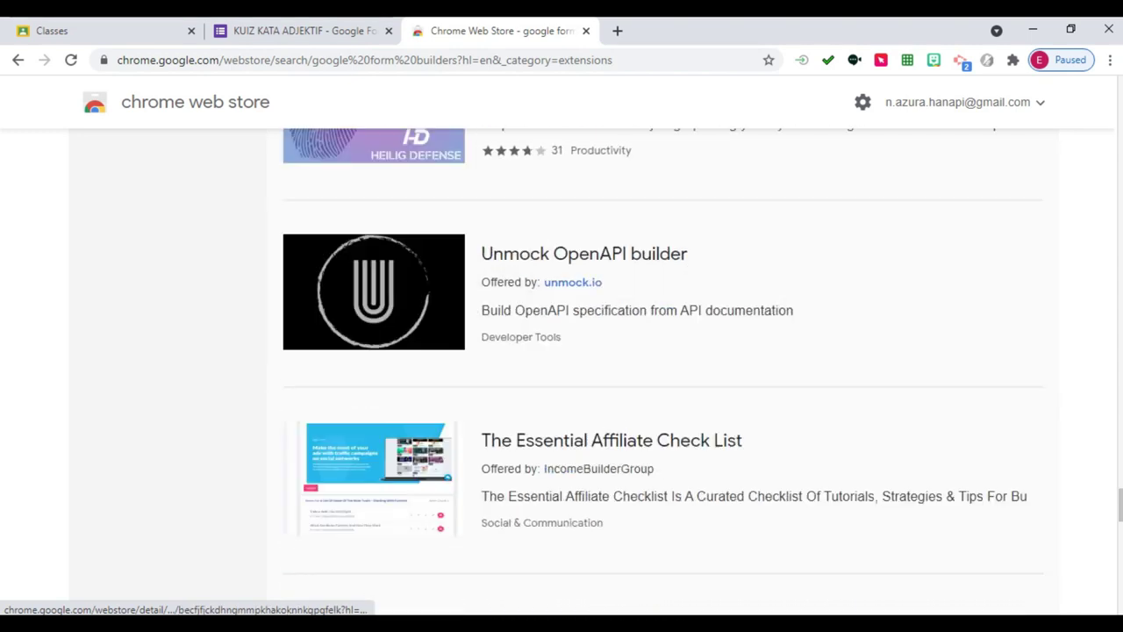
scroll(663, 299, "down", 4)
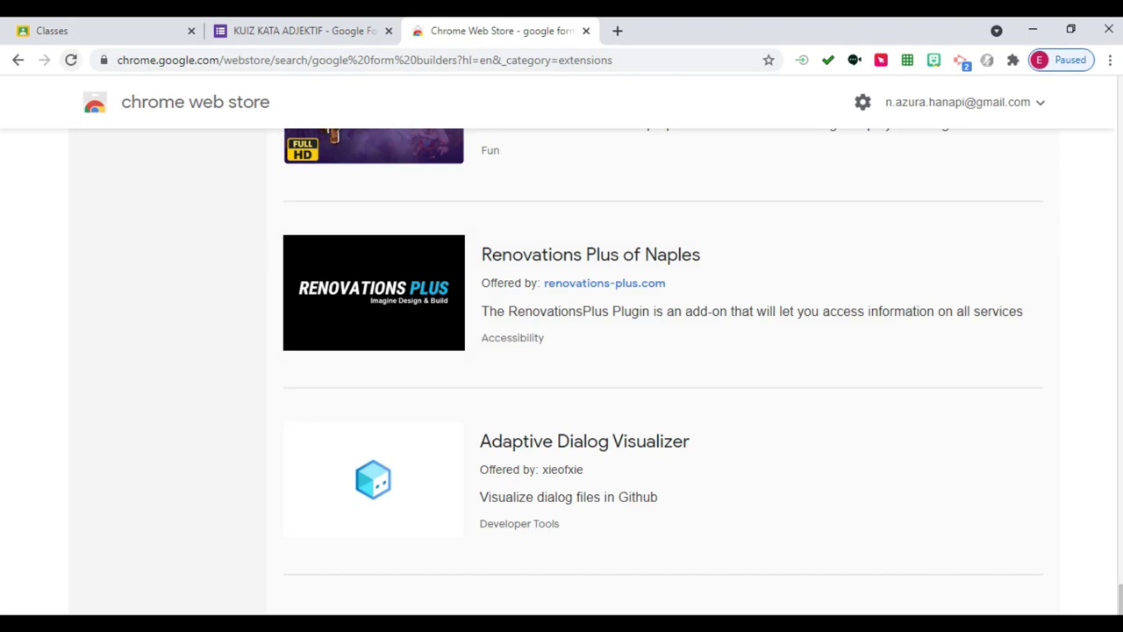
left_click(71, 60)
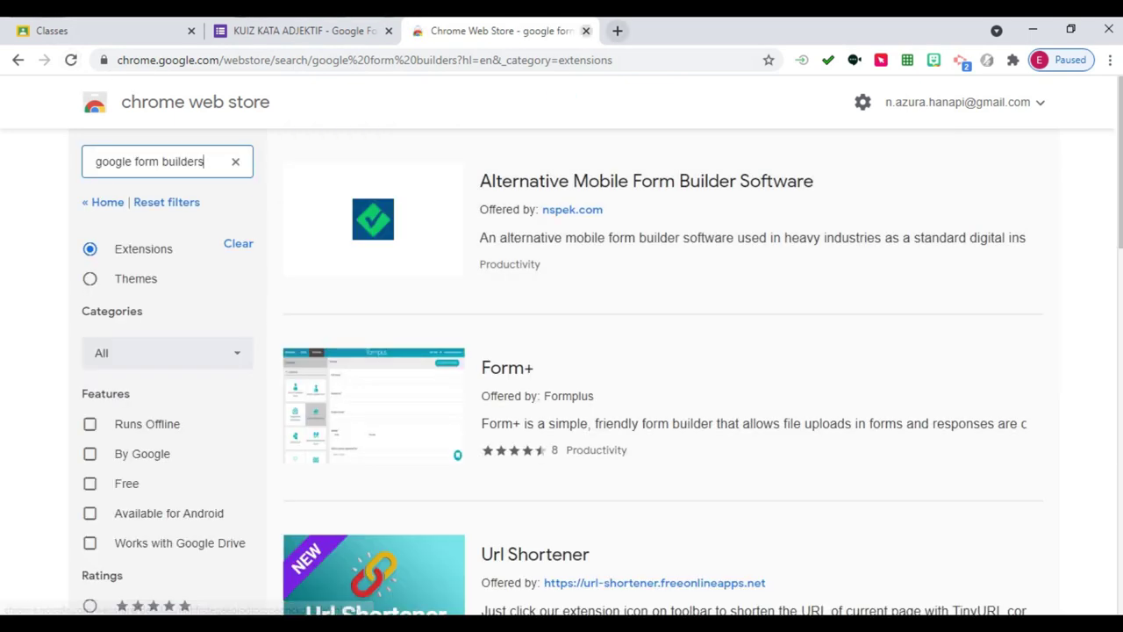
Close the store tab and search Google for 'google form builder' in a new tab.
key("ctrl+w")
key("ctrl+t")
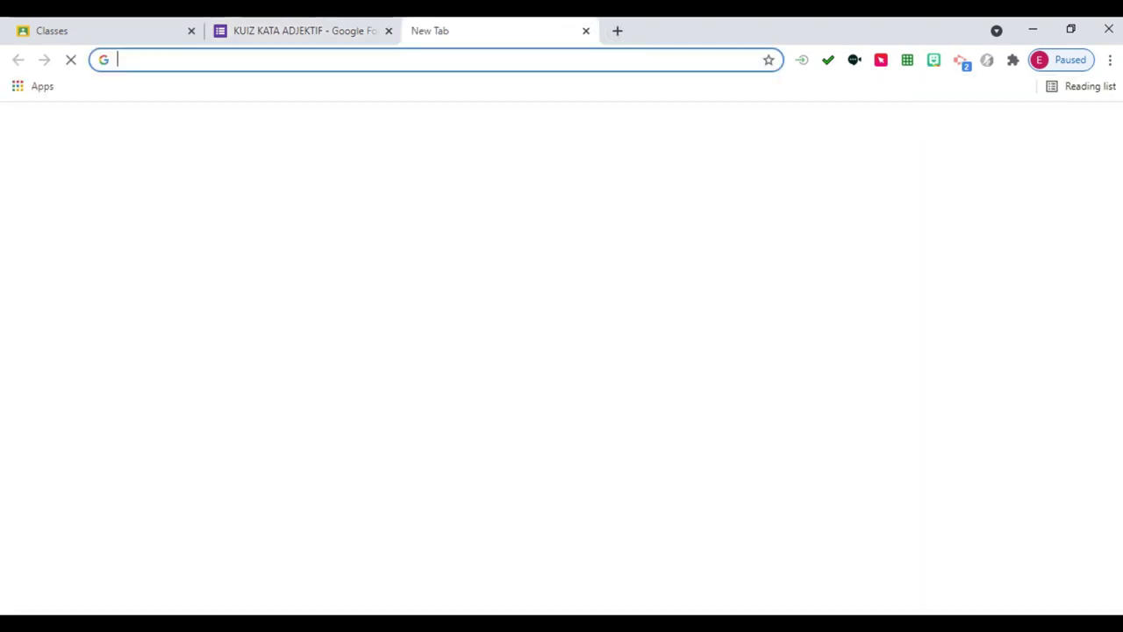
type("go")
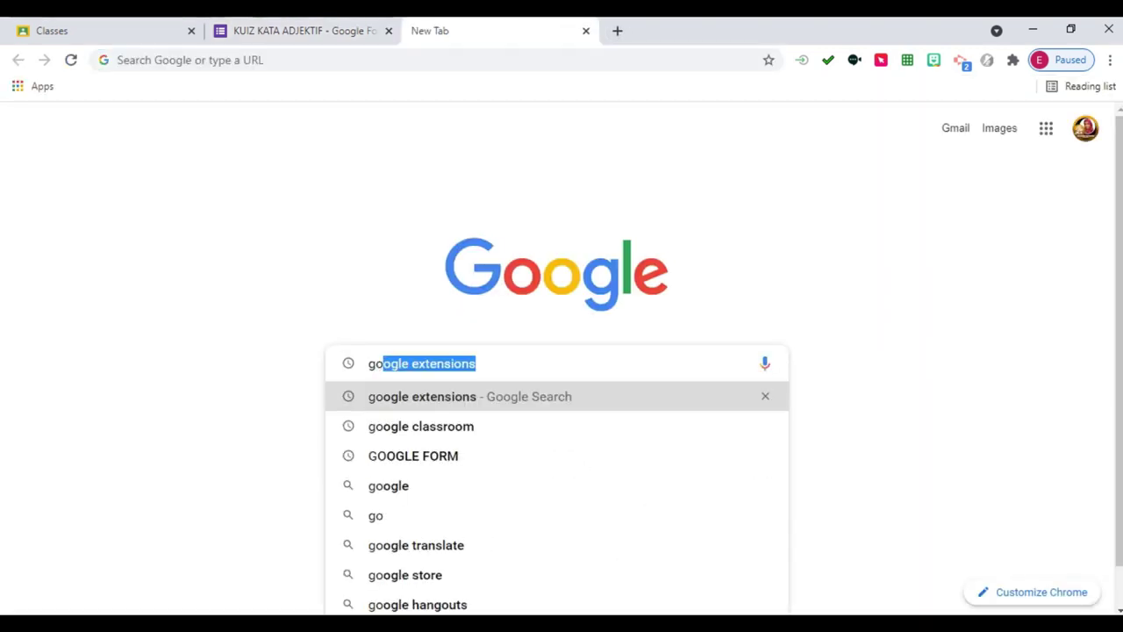
type("ogle form ")
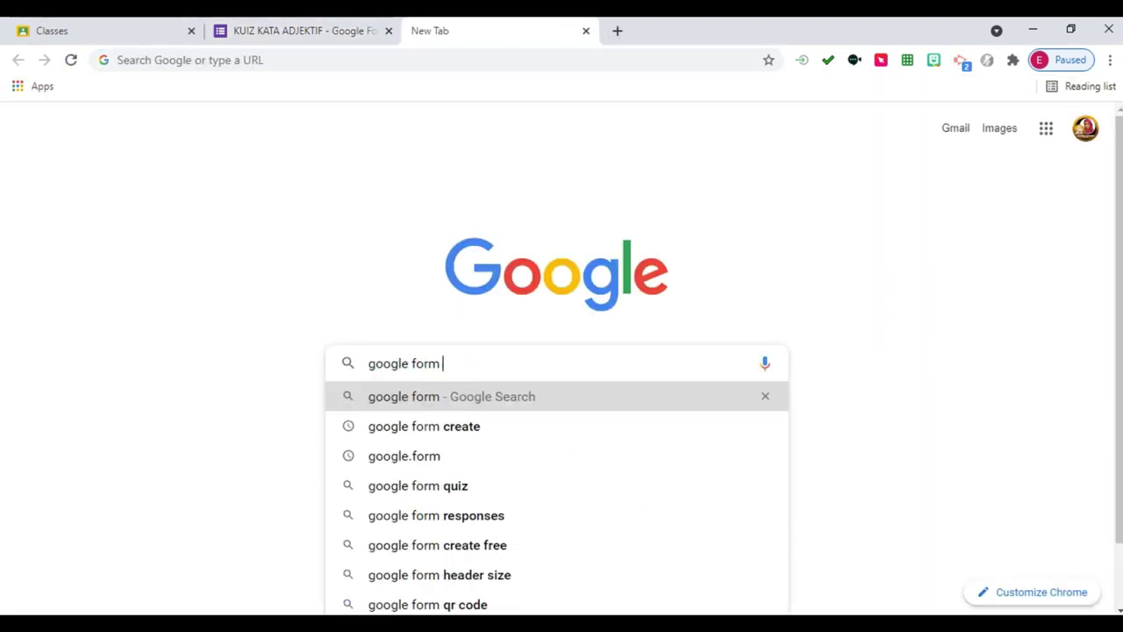
type("builder")
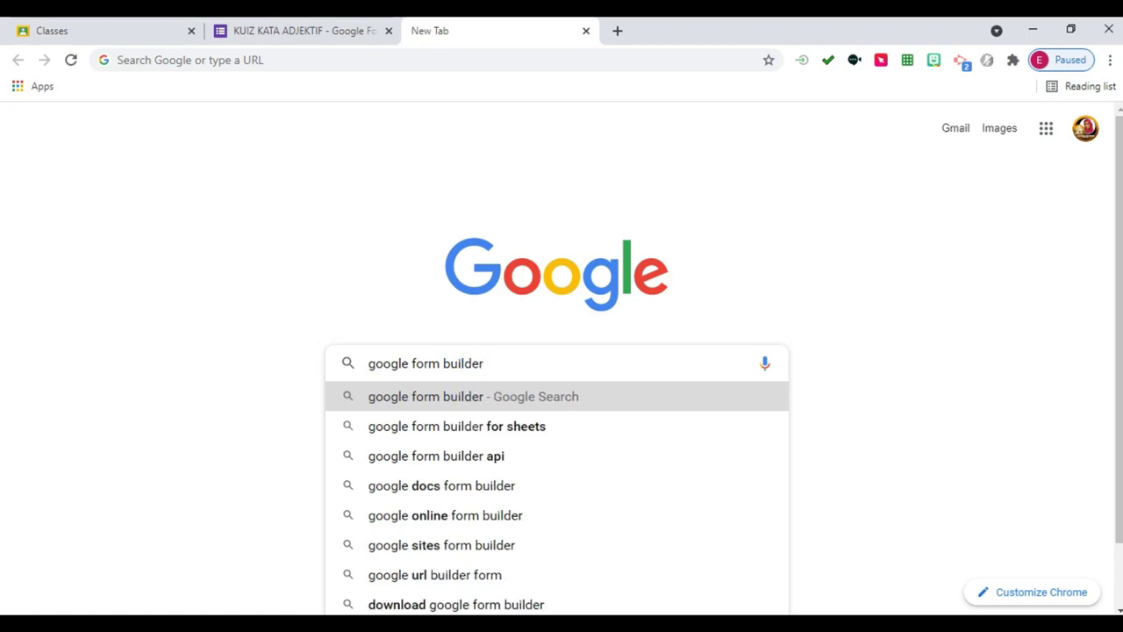
key("Return")
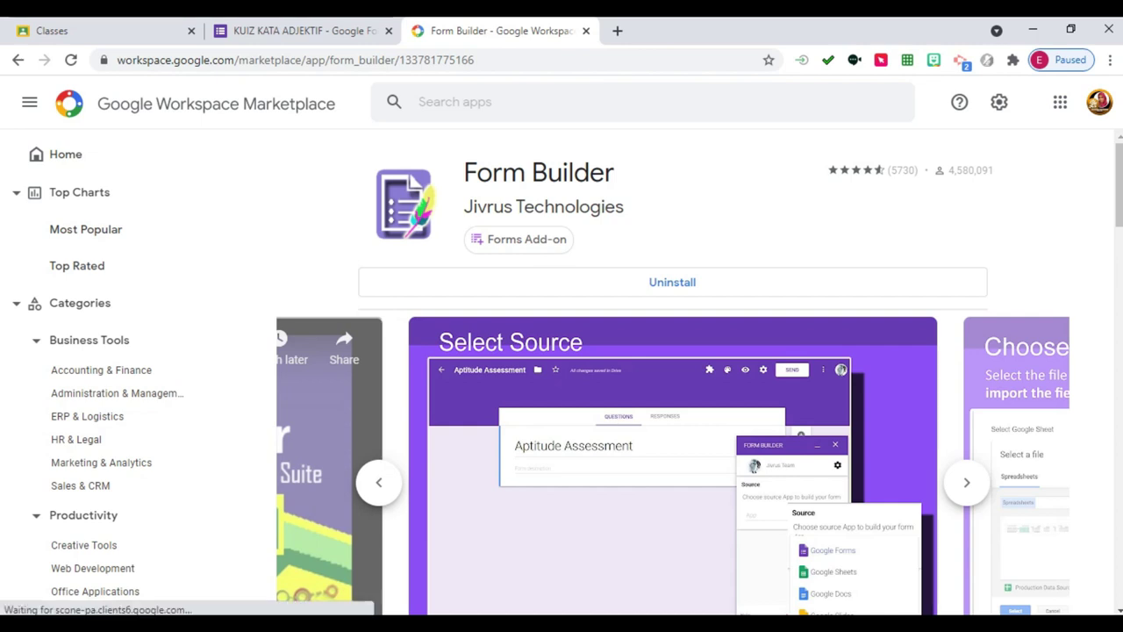
Expand and scroll through the Form Builder add-on's full feature description, then return to the KUIZ KATA ADJEKTIF form.
scroll(673, 373, "down", 4)
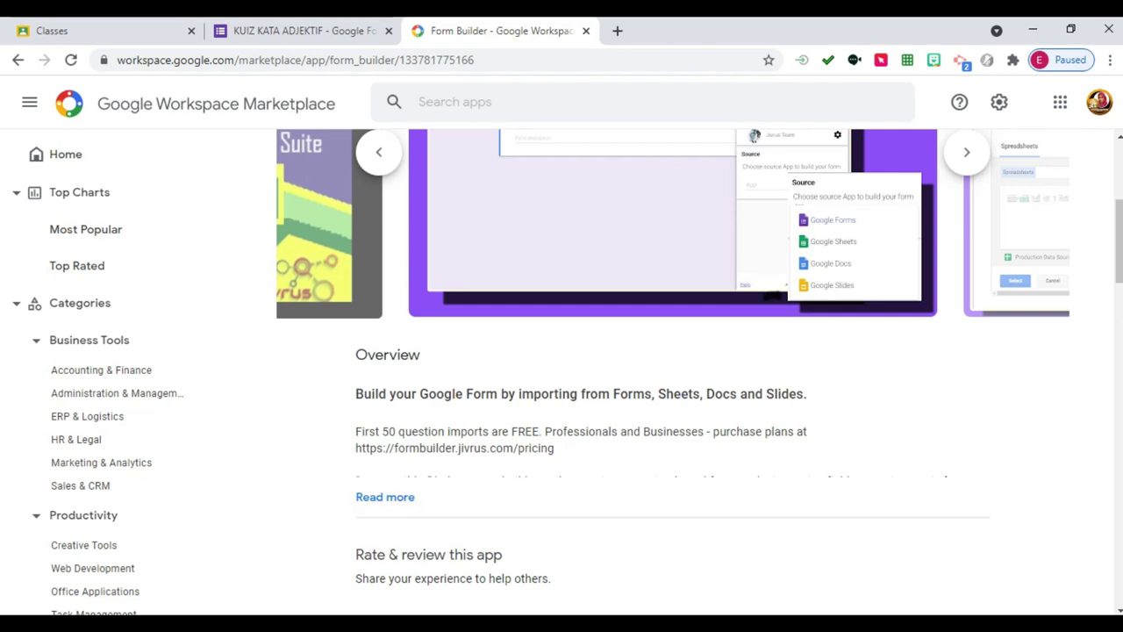
scroll(674, 373, "up", 4)
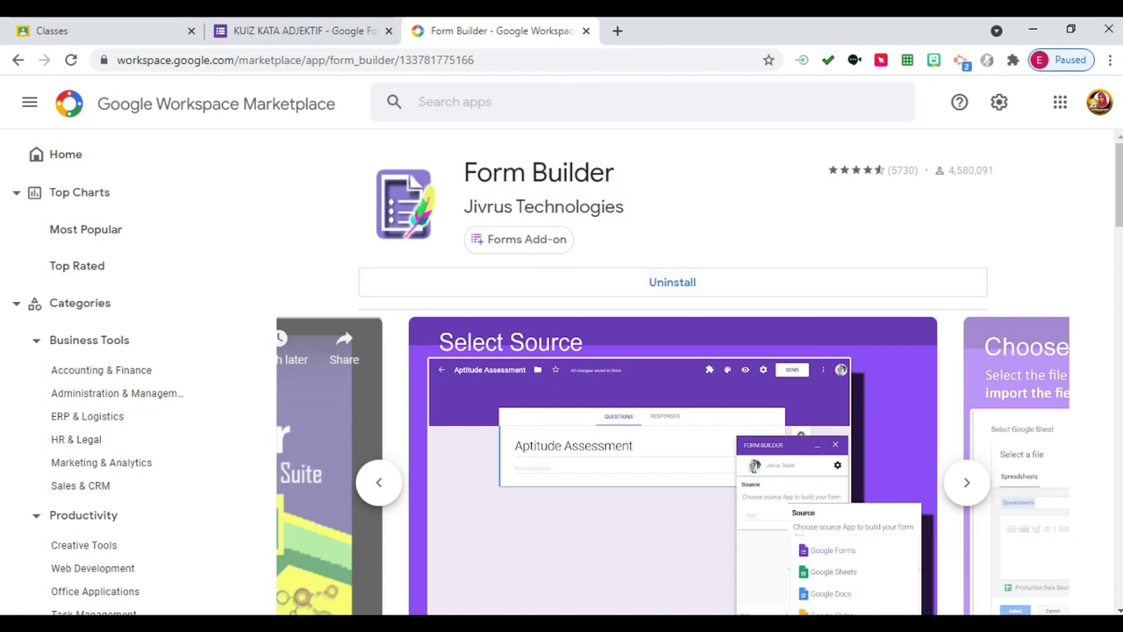
scroll(672, 373, "down", 5)
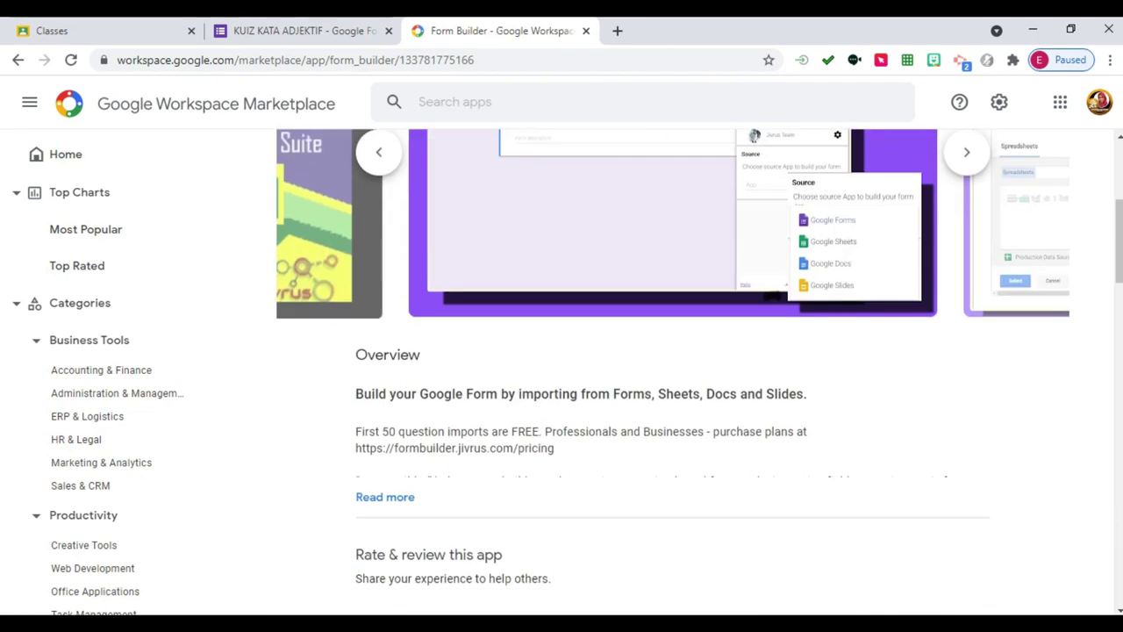
left_click(385, 332)
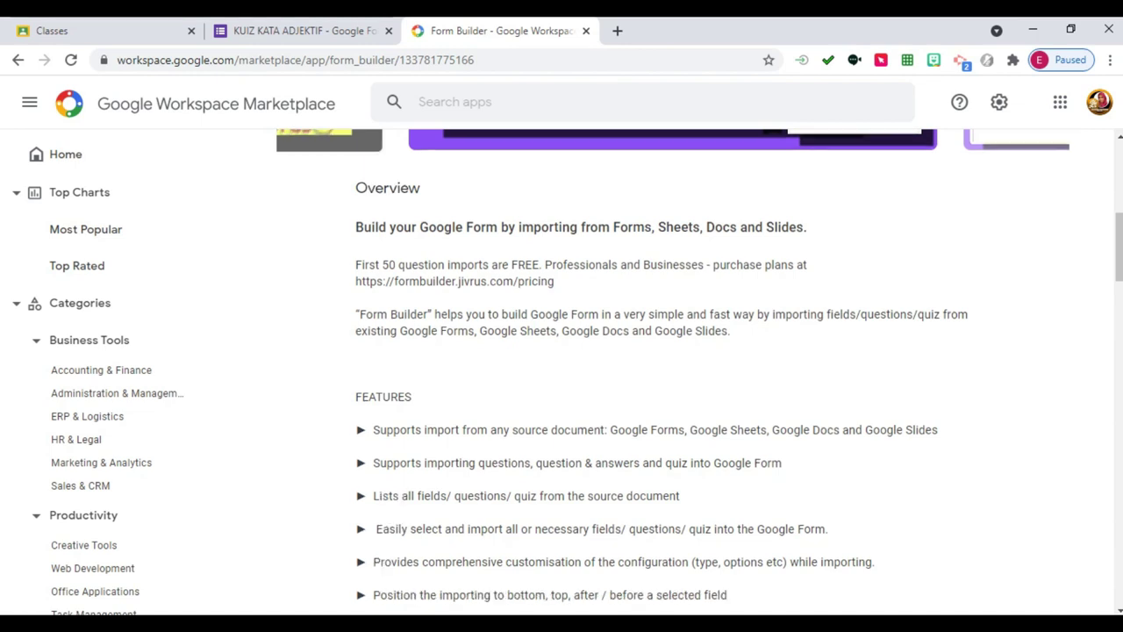
scroll(672, 366, "down", 7)
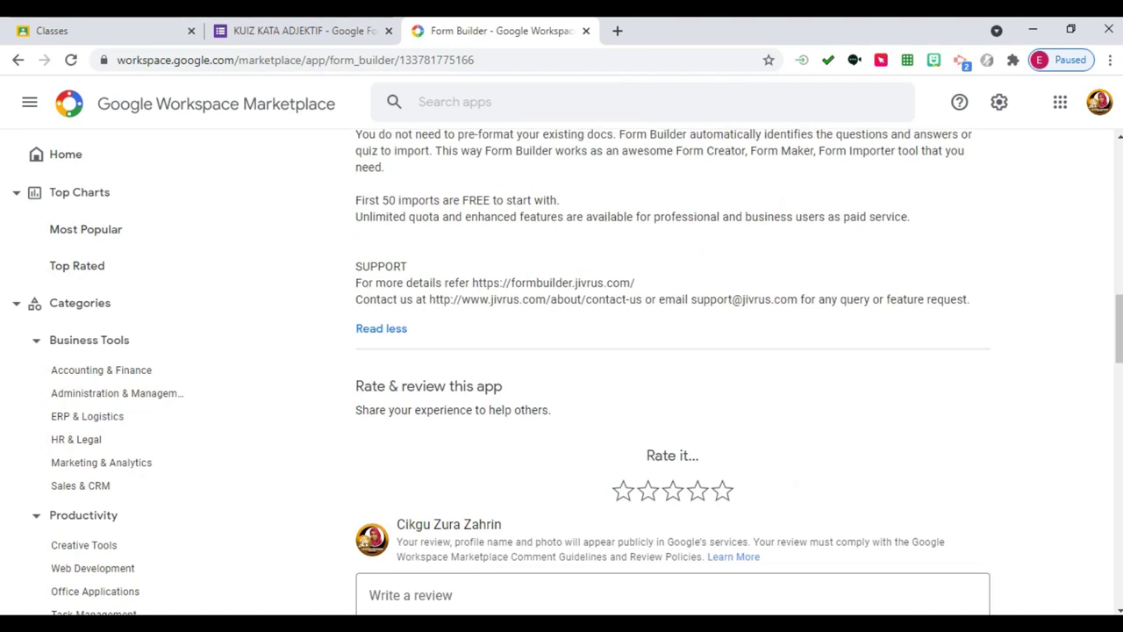
scroll(672, 366, "down", 3)
scroll(672, 366, "up", 6)
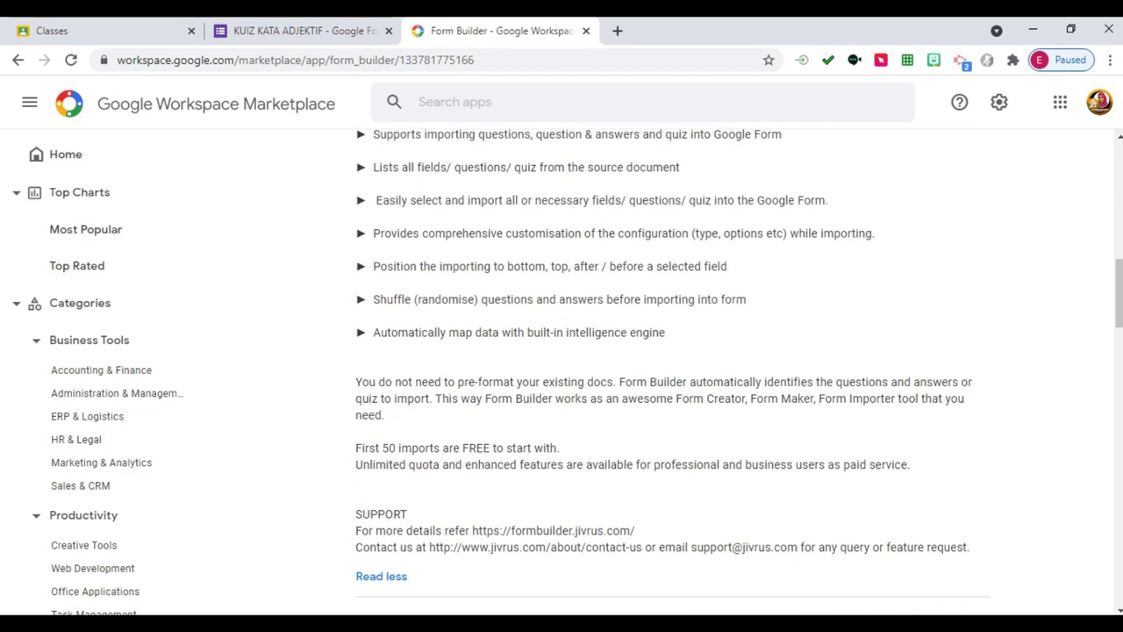
scroll(672, 366, "up", 8)
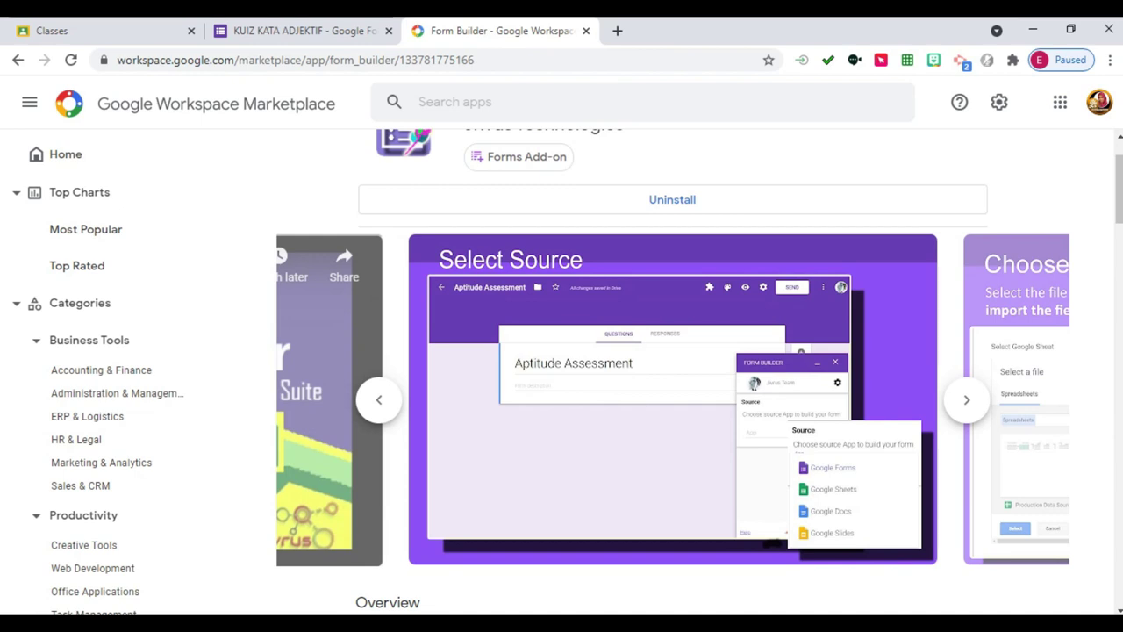
scroll(672, 366, "up", 1)
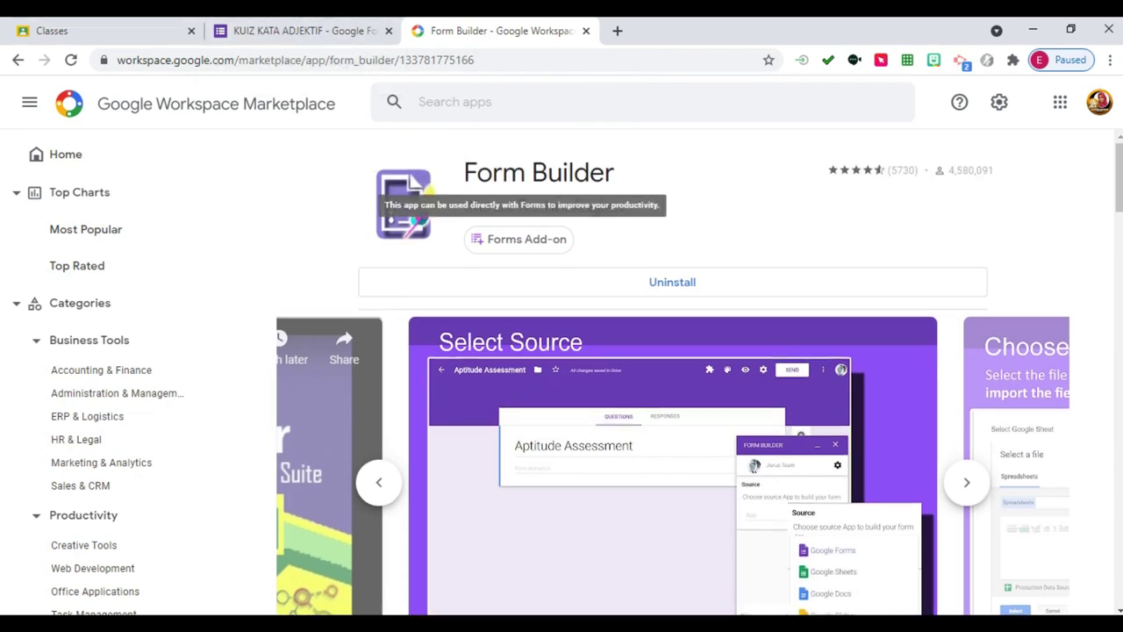
left_click(303, 31)
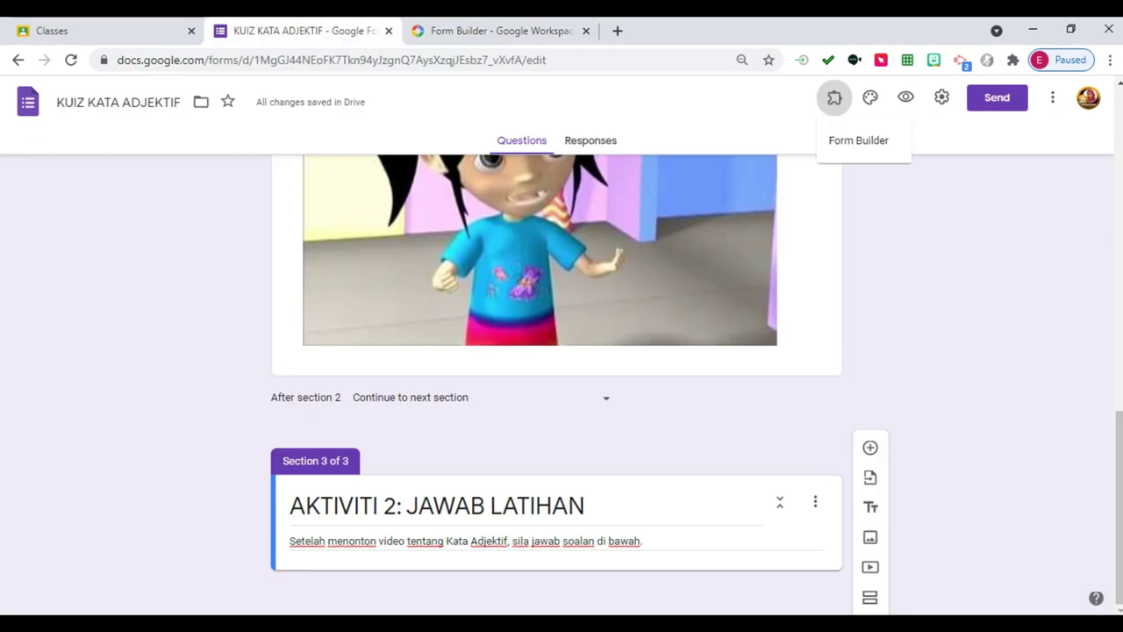
Check the Form Builder listing and form, review the Word quiz questions, then start a blank Chrome tab.
left_click(495, 30)
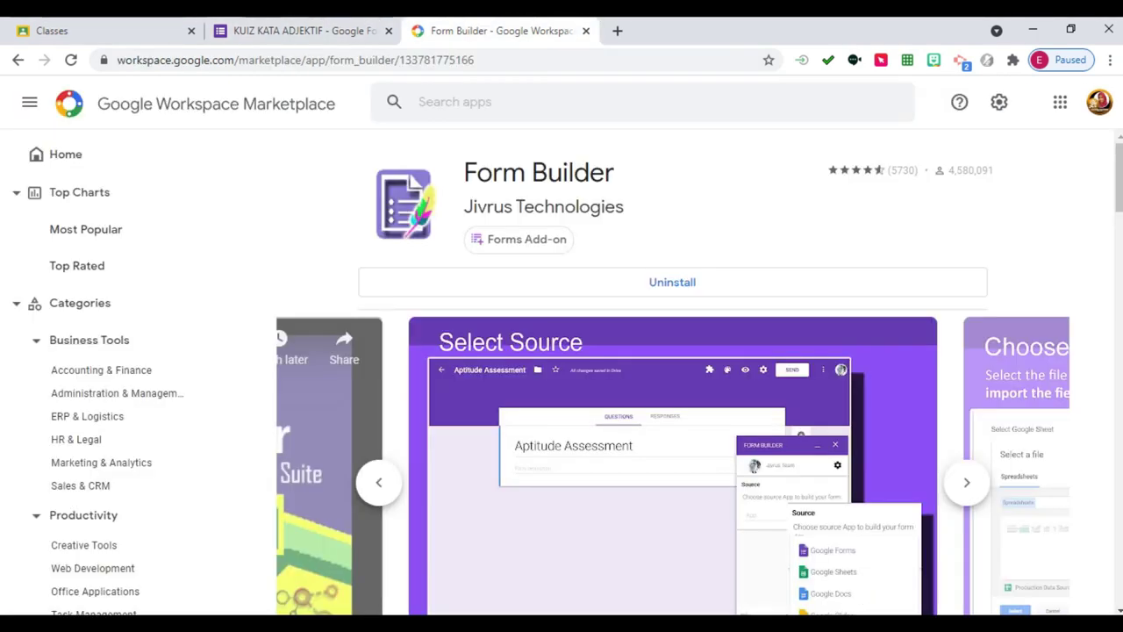
left_click(303, 31)
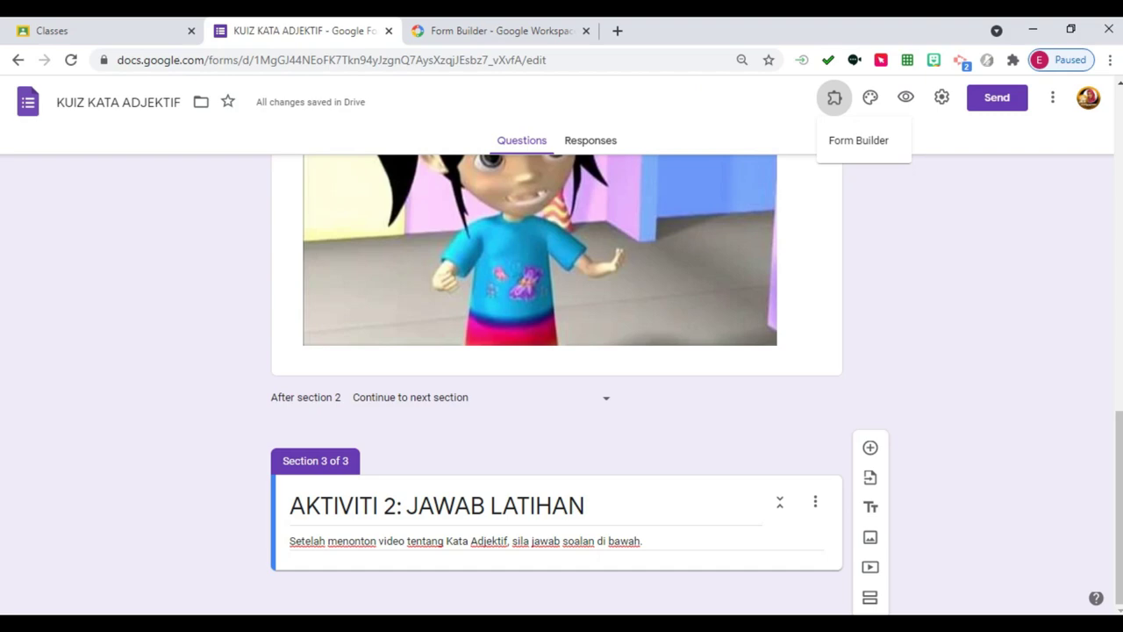
key("alt+Tab")
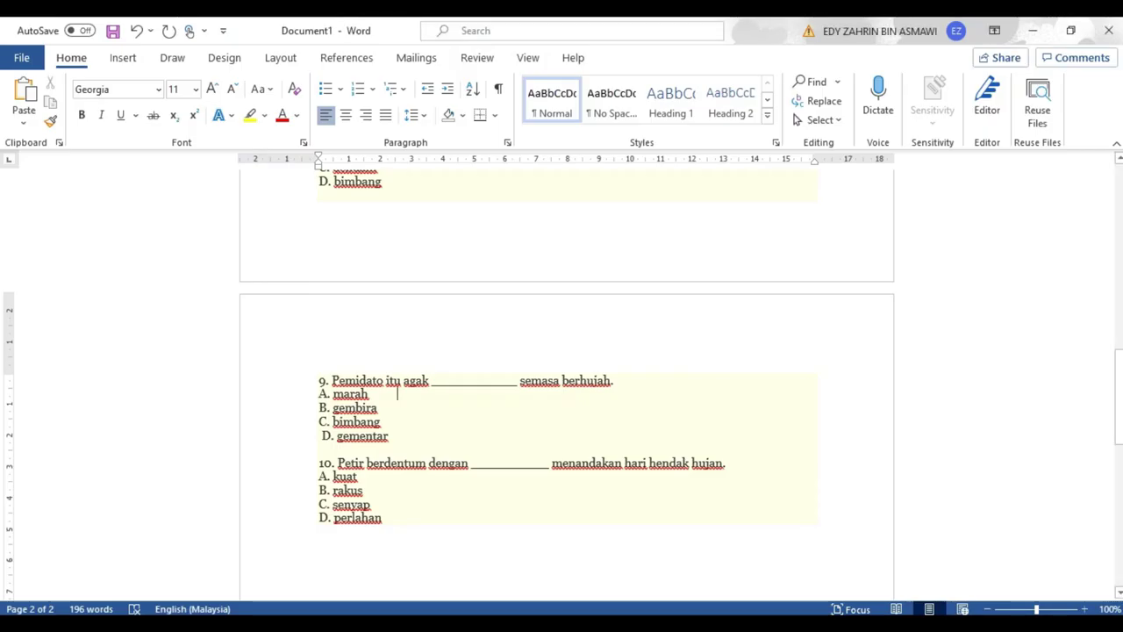
scroll(398, 393, "up", 10)
scroll(561, 386, "down", 3)
scroll(562, 386, "up", 3)
scroll(397, 586, "down", 7)
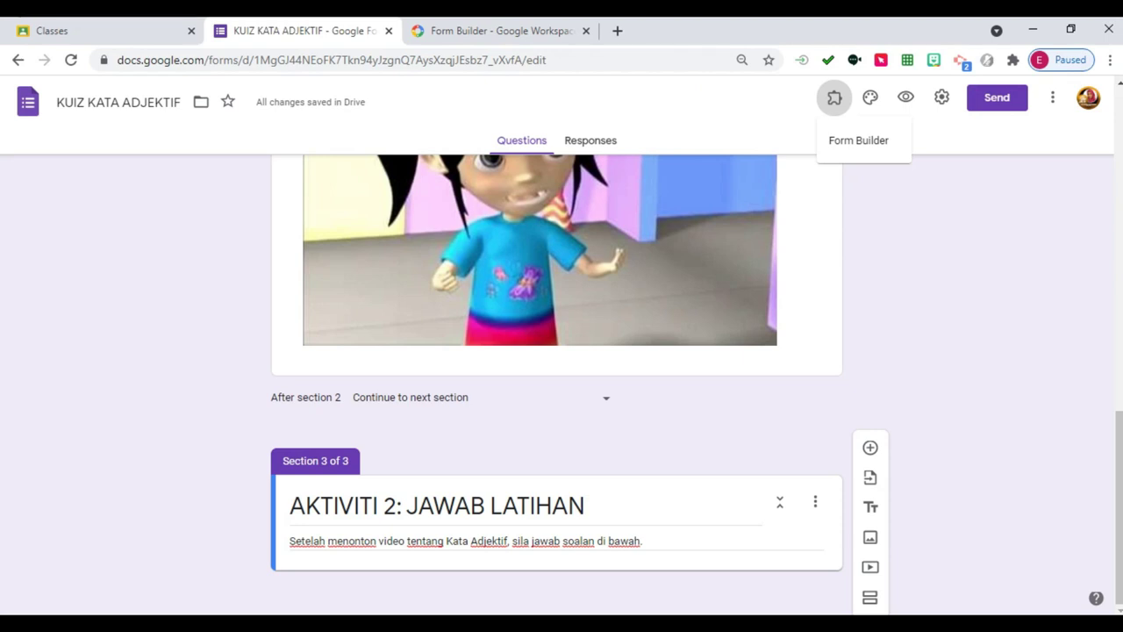
key("ctrl+t")
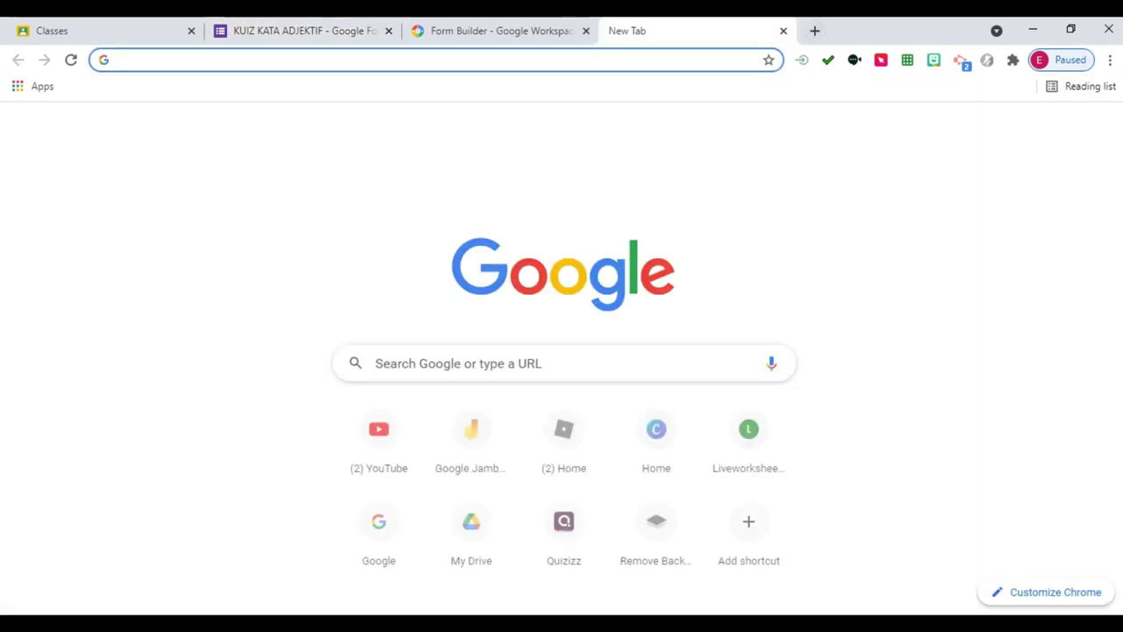
Open Google Workspace Marketplace from the Google apps grid, then close it again.
left_click(1060, 128)
scroll(990, 333, "down", 3)
scroll(990, 333, "down", 7)
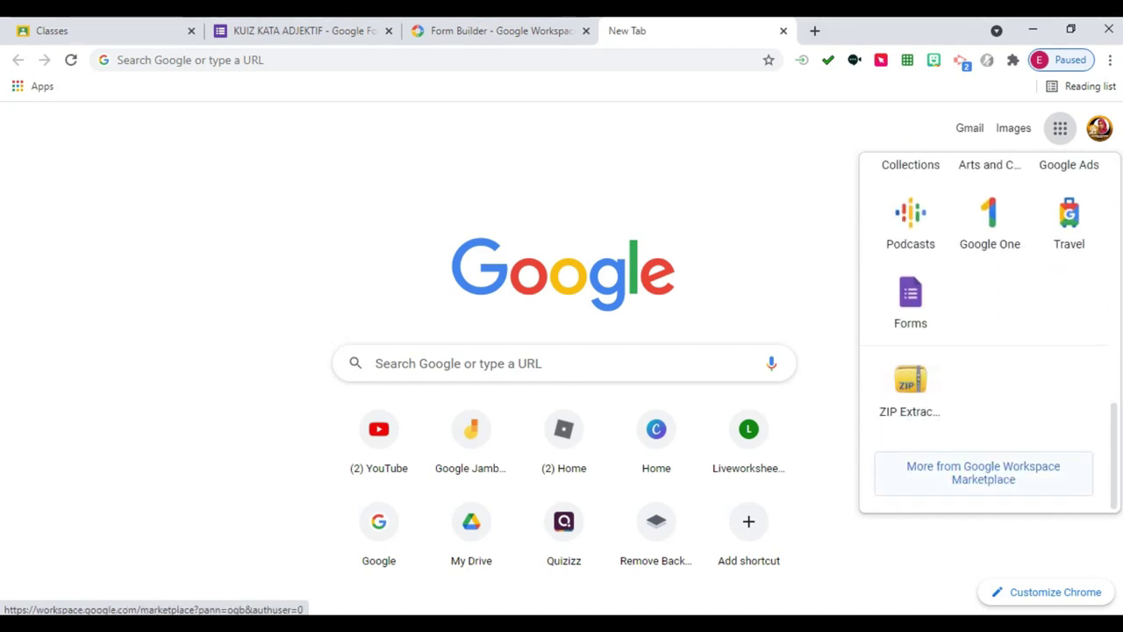
left_click(983, 472)
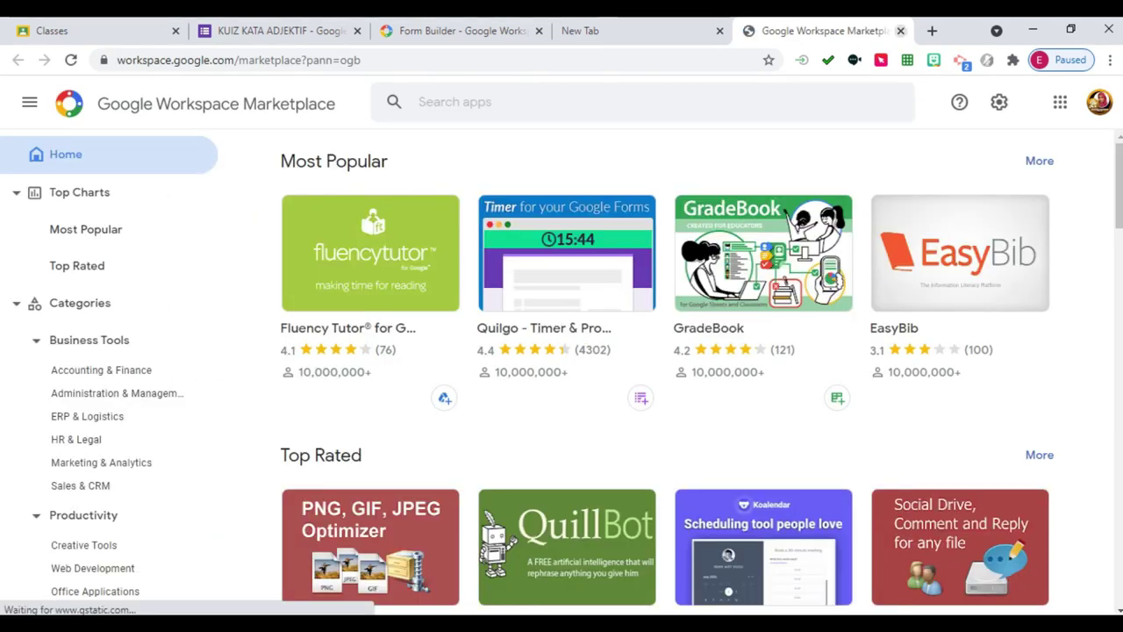
key("ctrl+w")
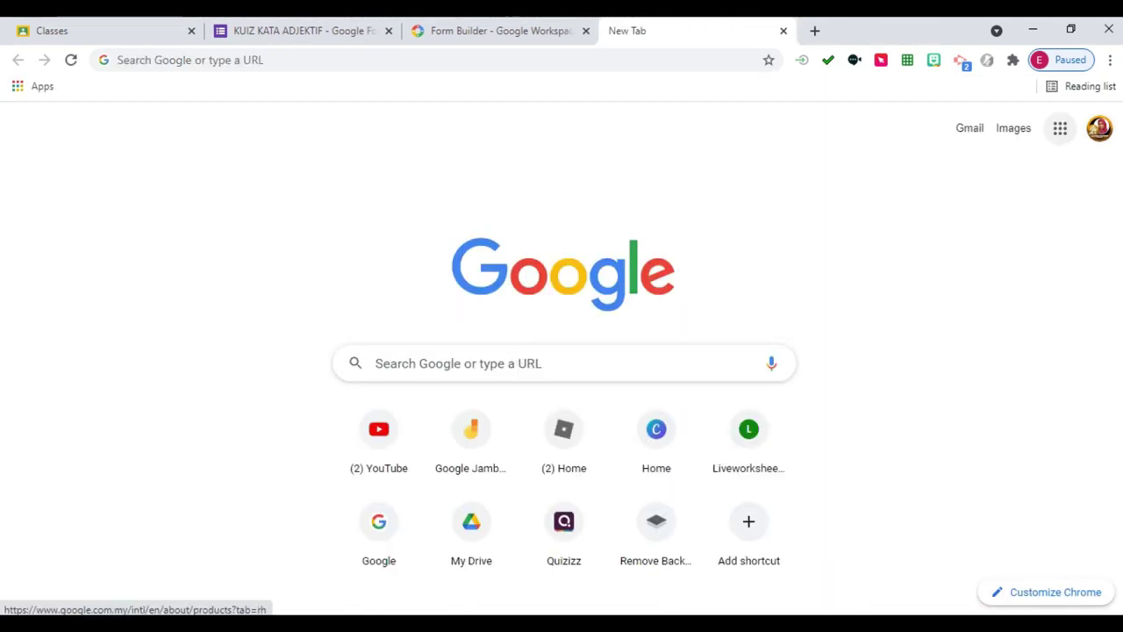
Open Google Drive from the apps grid and create a new blank Google Docs document.
left_click(1060, 128)
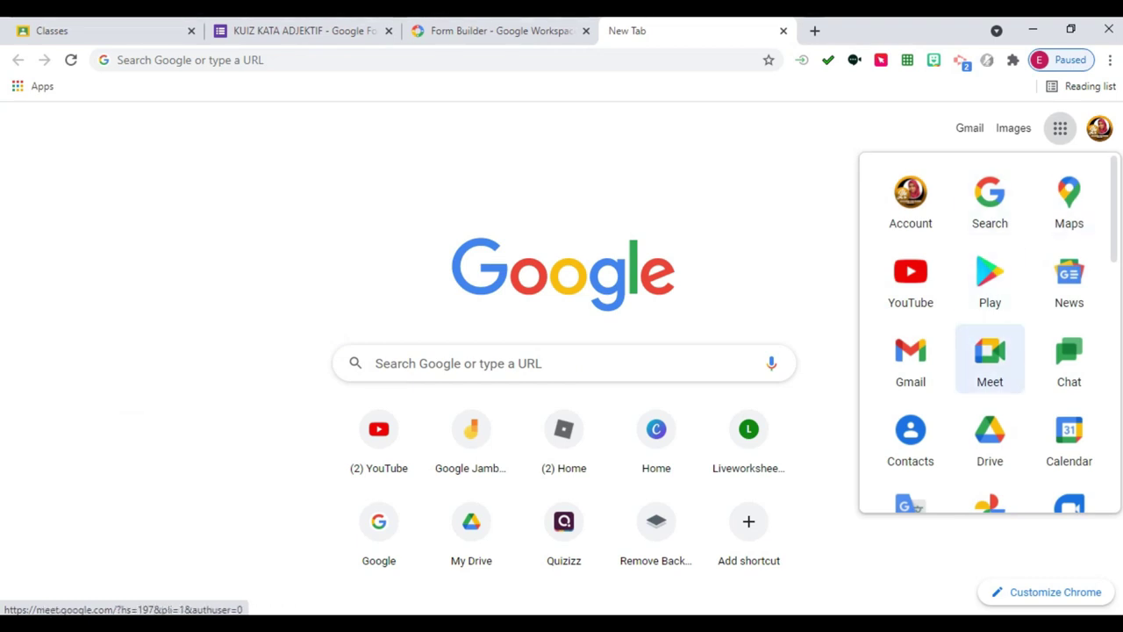
scroll(990, 355, "down", 1)
left_click(990, 356)
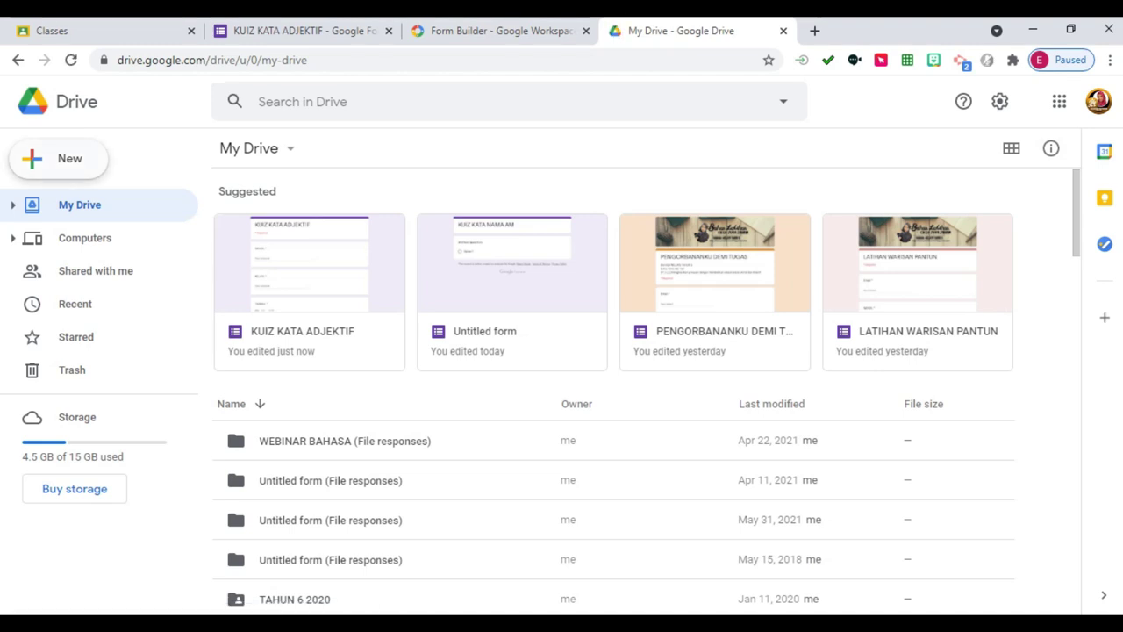
left_click(58, 158)
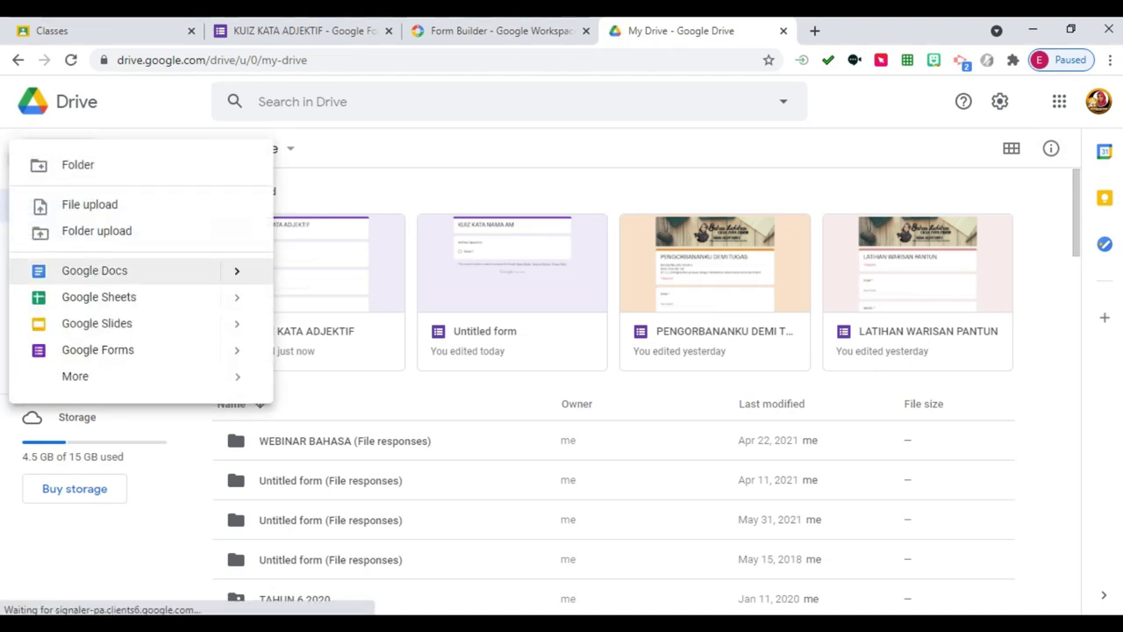
left_click(94, 270)
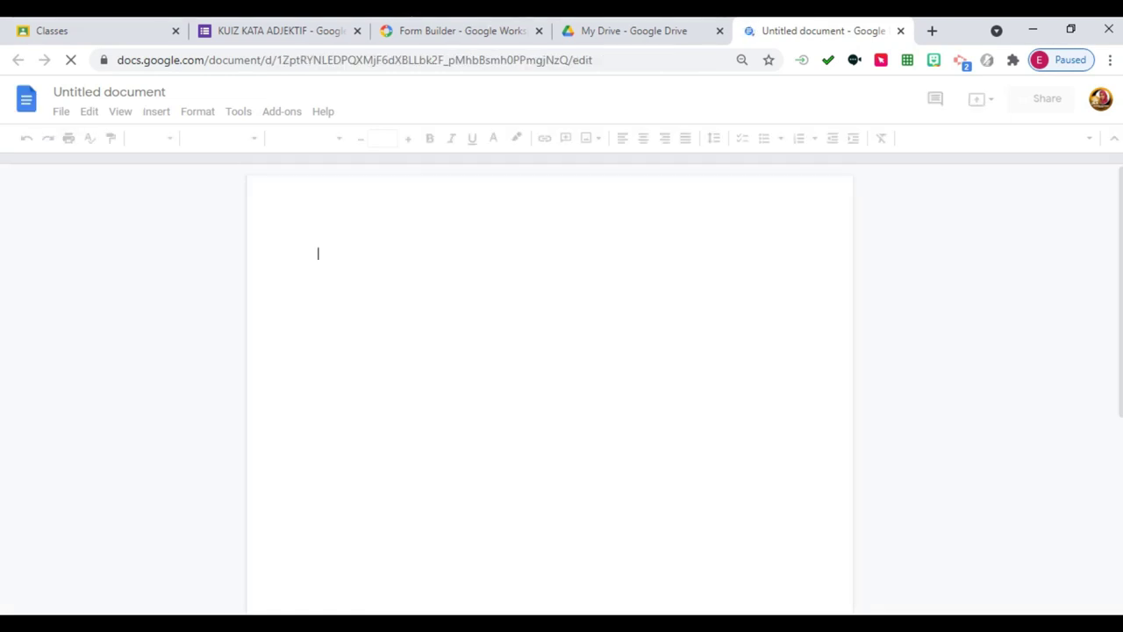
Copy quiz questions 1 through 10 from the Word document into the blank Google Doc.
key("alt+Tab")
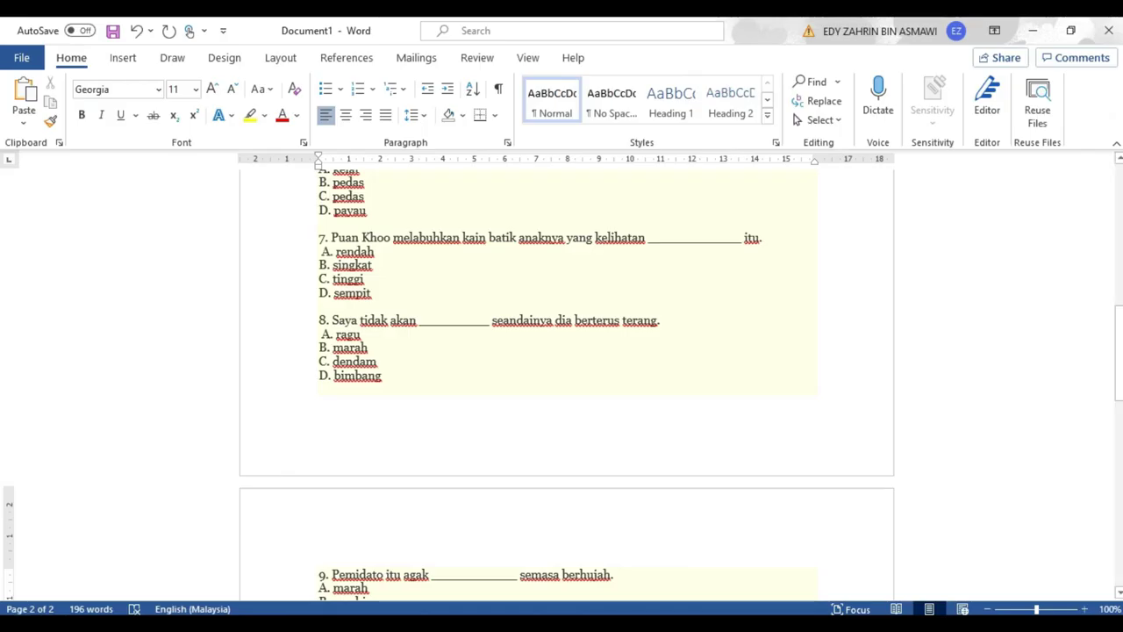
scroll(567, 386, "up", 15)
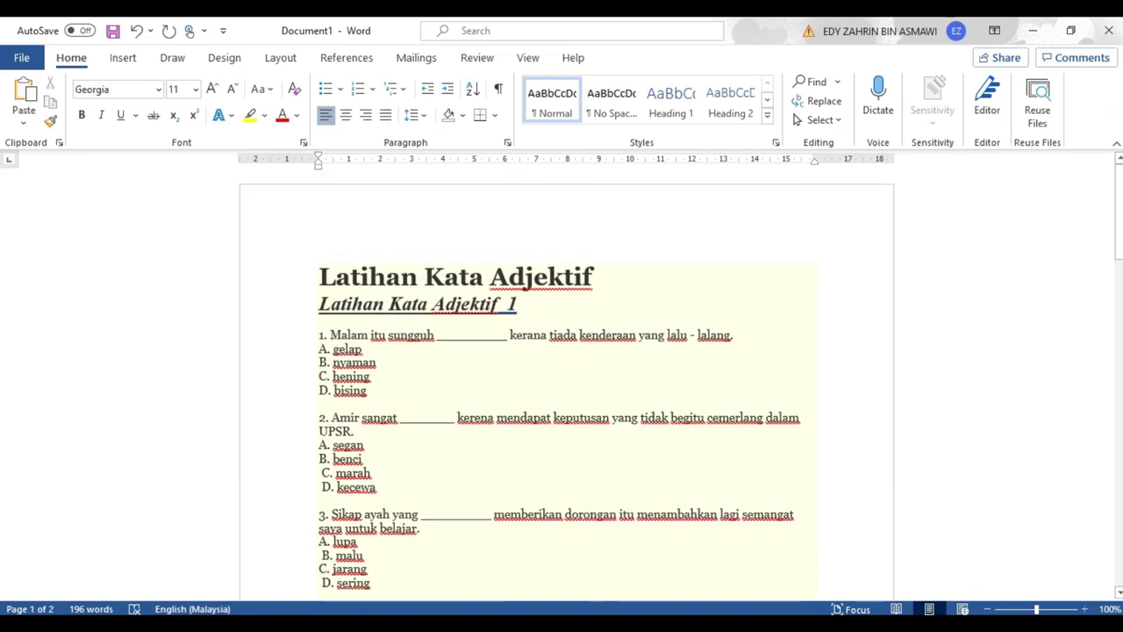
key("shift+Down")
key("shift+Down")
key("shift+Down")
key("shift+Down")
key("shift+Down")
key("shift+Down")
key("shift+Down")
key("shift+Down")
key("shift+Down")
key("shift+Down")
key("shift+Down")
key("shift+Down")
key("shift+Down")
key("shift+Down")
key("shift+Down")
key("shift+Down")
key("shift+Down")
key("shift+Down")
key("shift+Down")
key("shift+Down")
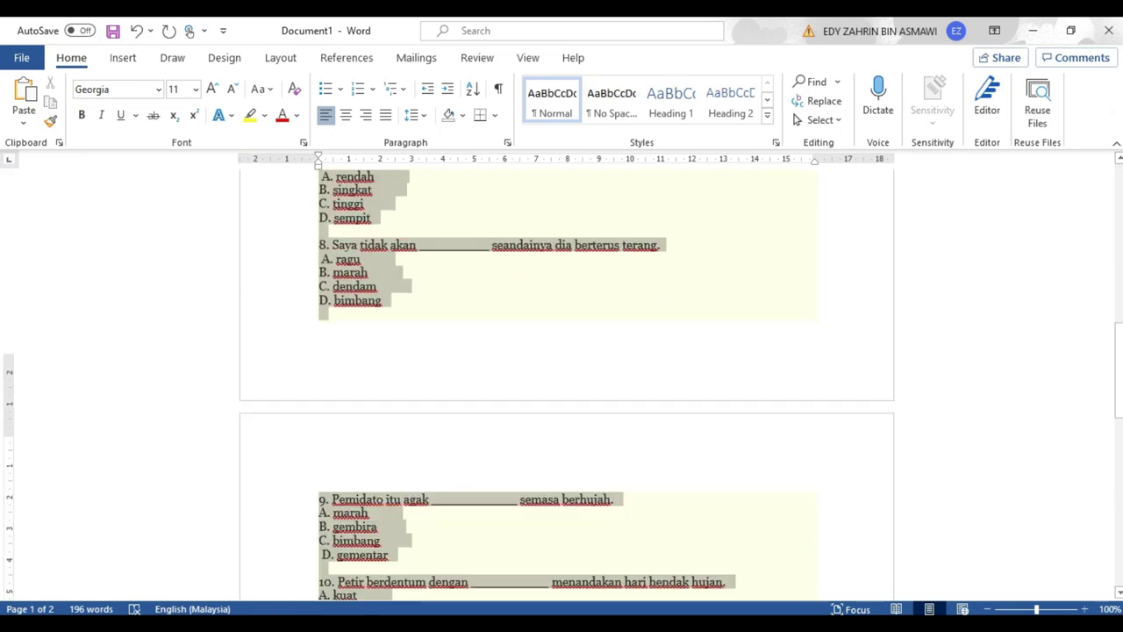
key("shift+Down")
key("shift+Down")
key("shift+Down")
key("shift+Down")
key("shift+Down")
key("shift+Down")
key("shift+Down")
key("shift+Down")
key("shift+Down")
key("shift+Down")
key("shift+Down")
key("shift+Down")
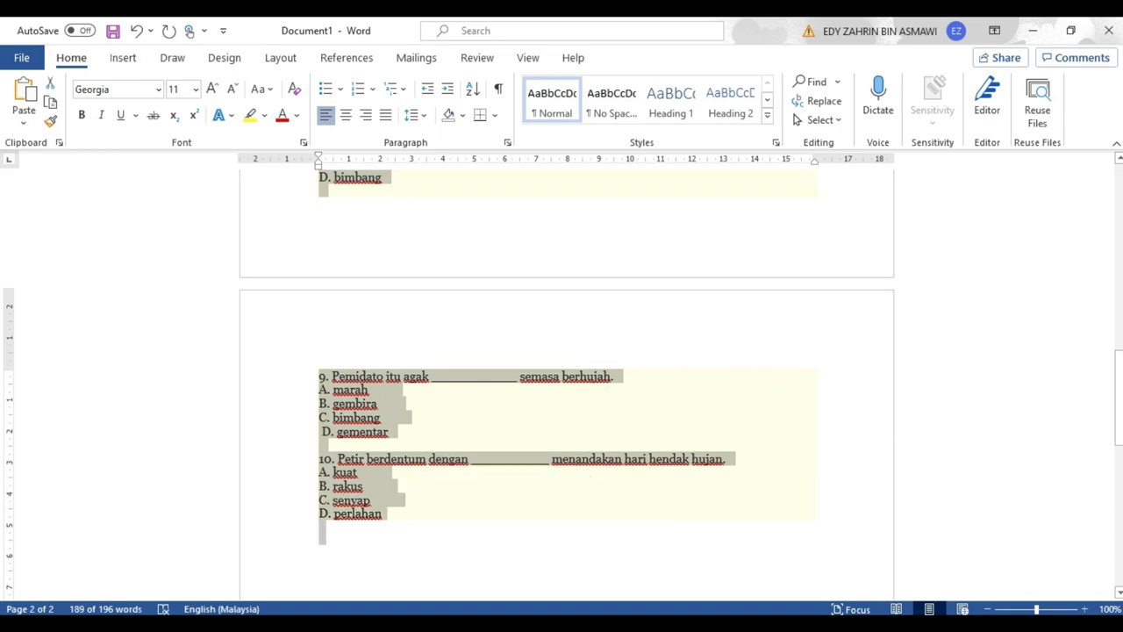
key("alt+Tab")
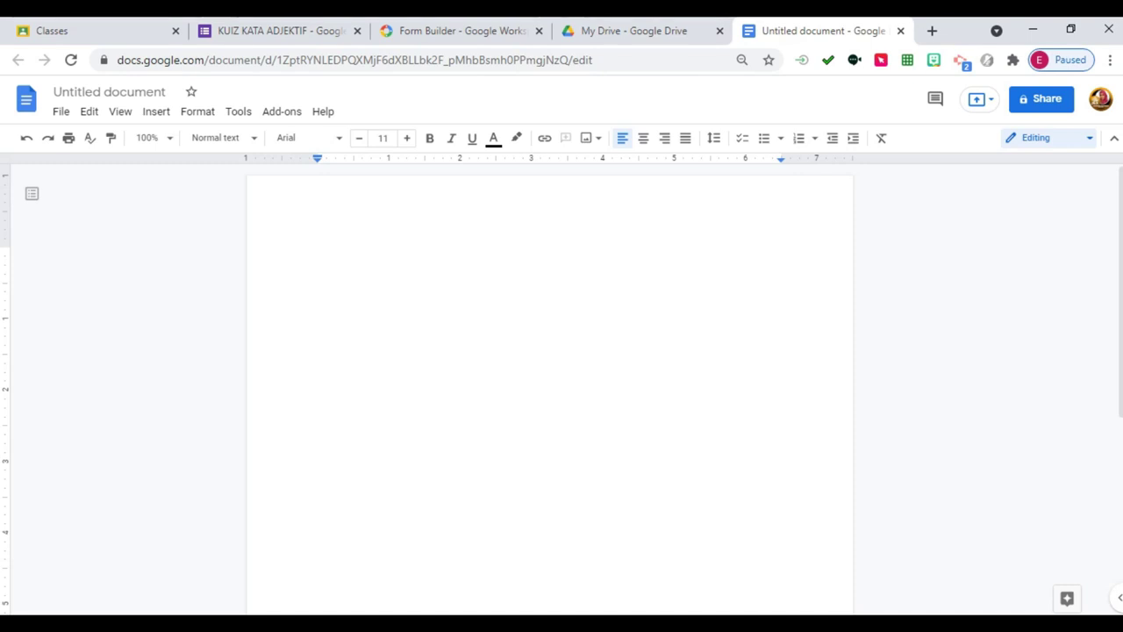
key("ctrl+v")
scroll(550, 395, "up", 20)
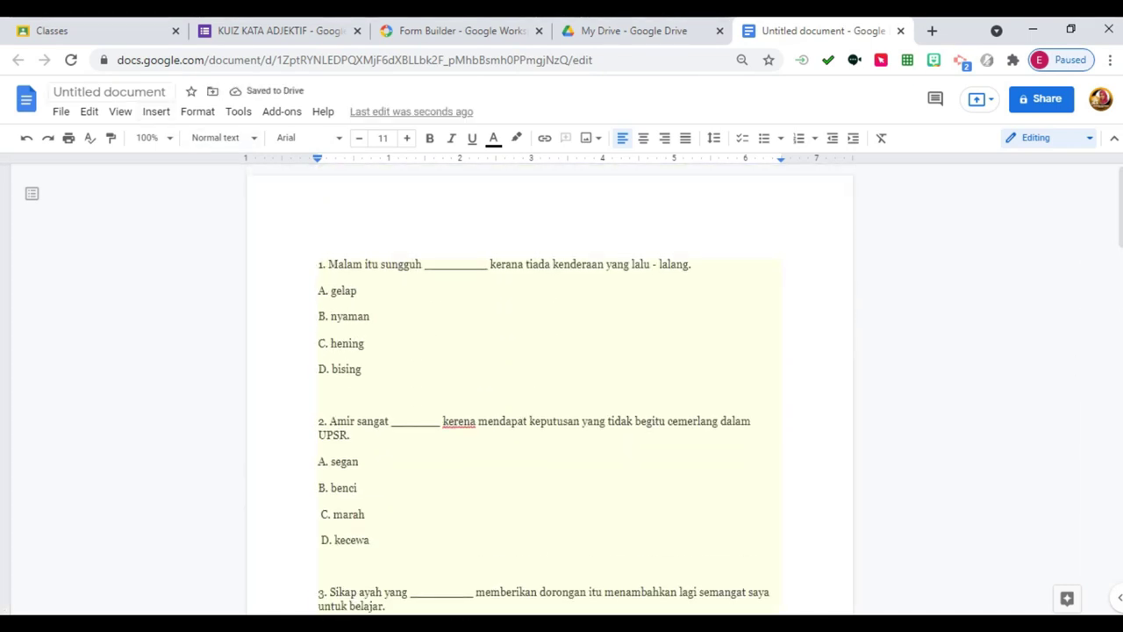
Rename the Untitled document to 'KUIZ KATA ADJEKTIF'.
left_click(55, 91)
key("BackSpace")
type("l")
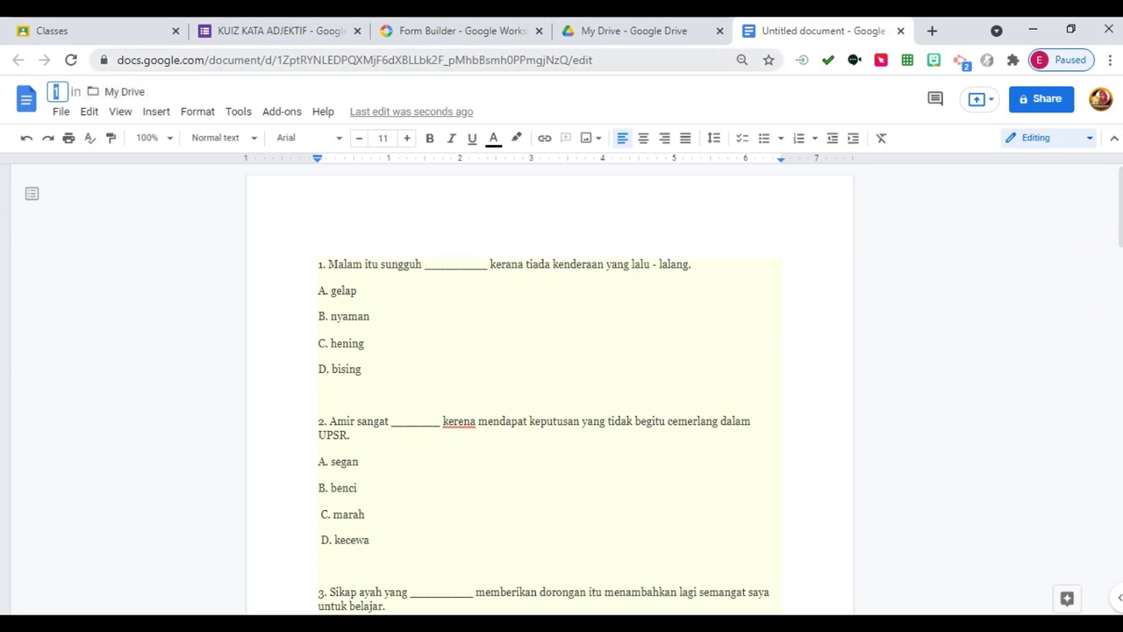
type("atihan kata")
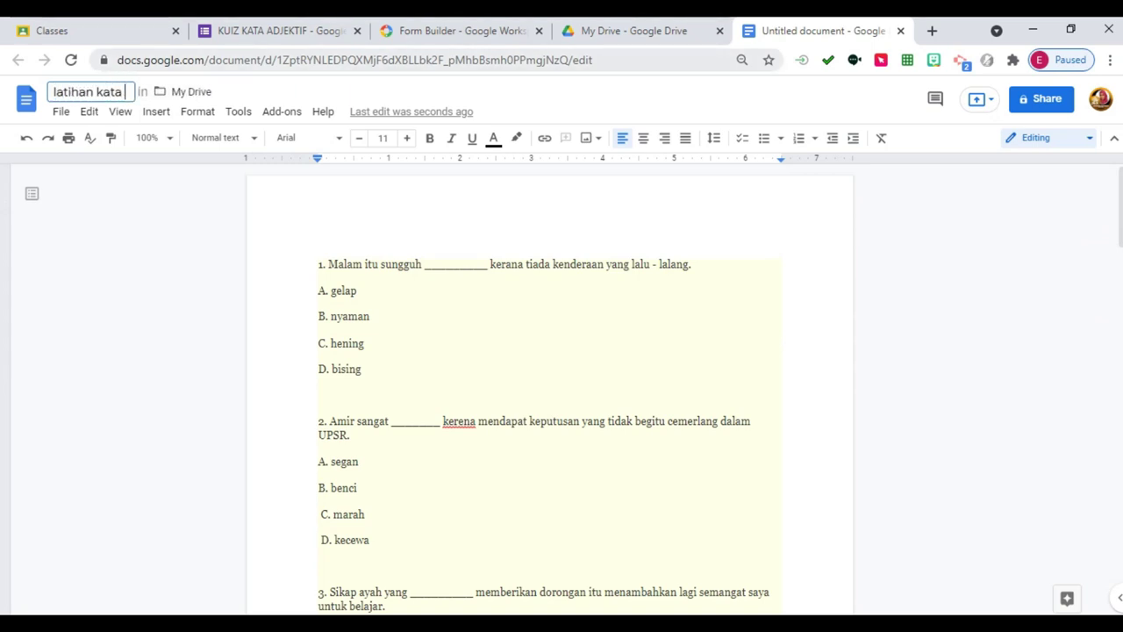
key("ctrl+BackSpace")
key("ctrl+BackSpace")
type("KUIZ K")
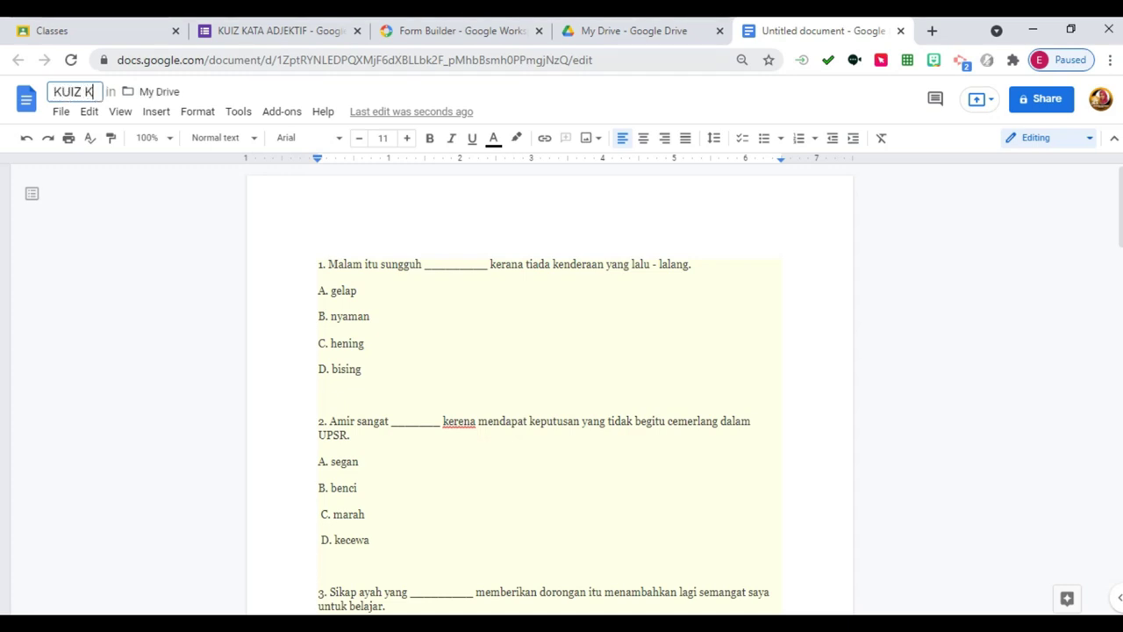
type("ATA ADJEKTIF")
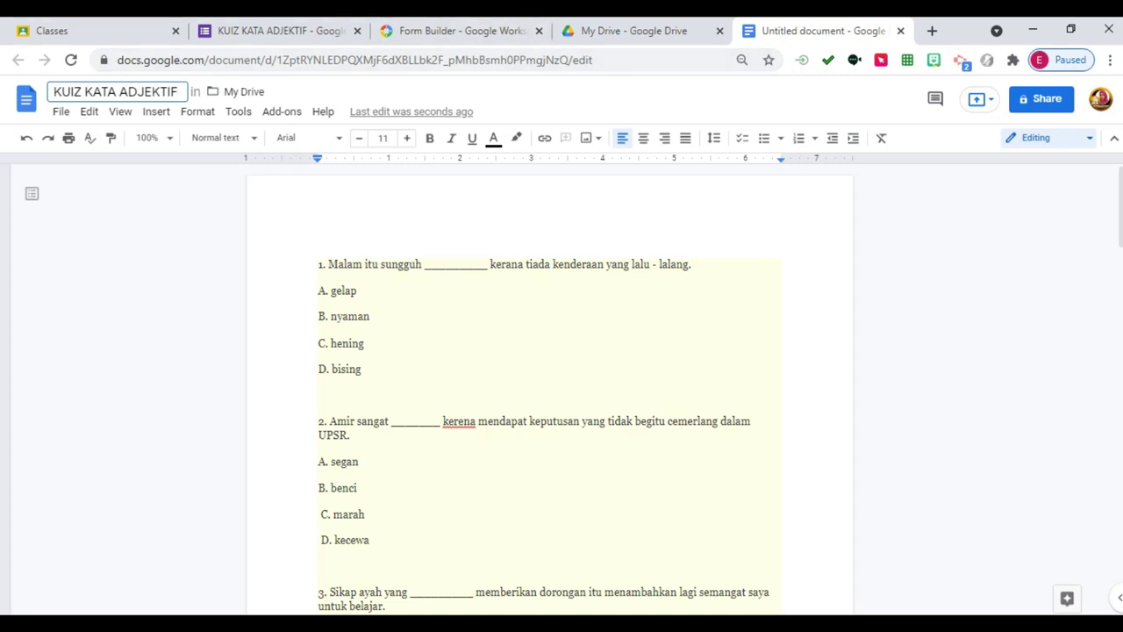
key("Return")
key("shift+Down")
key("shift+Down")
key("shift+Down")
key("shift+Down")
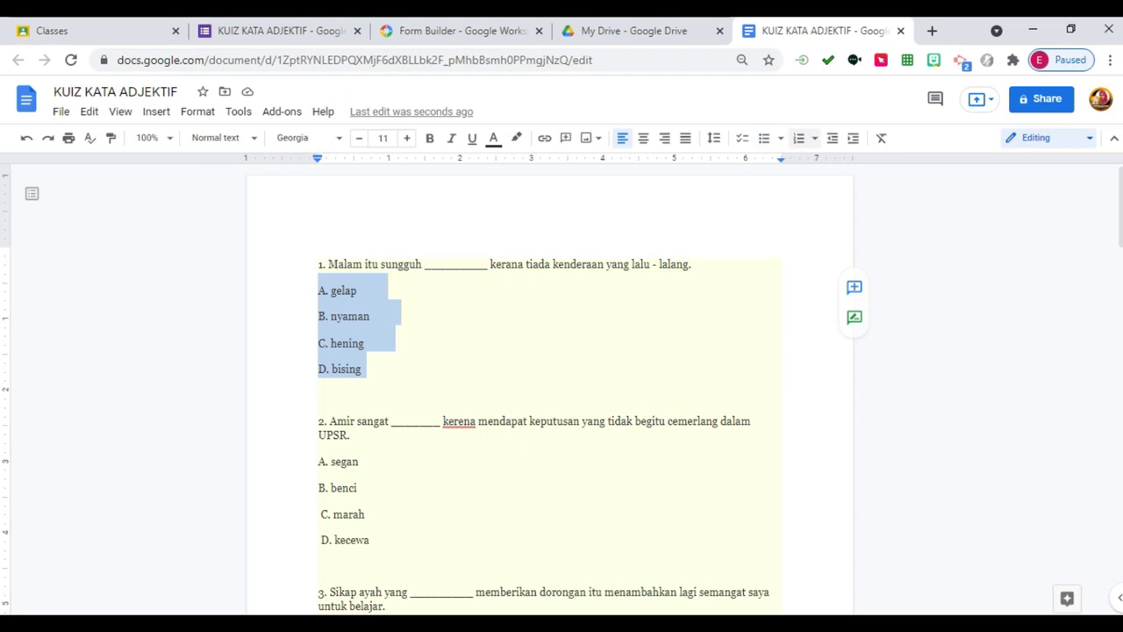
Make the A–D options of questions 1, 2 and 3 bulleted lists.
left_click(781, 138)
key("Return")
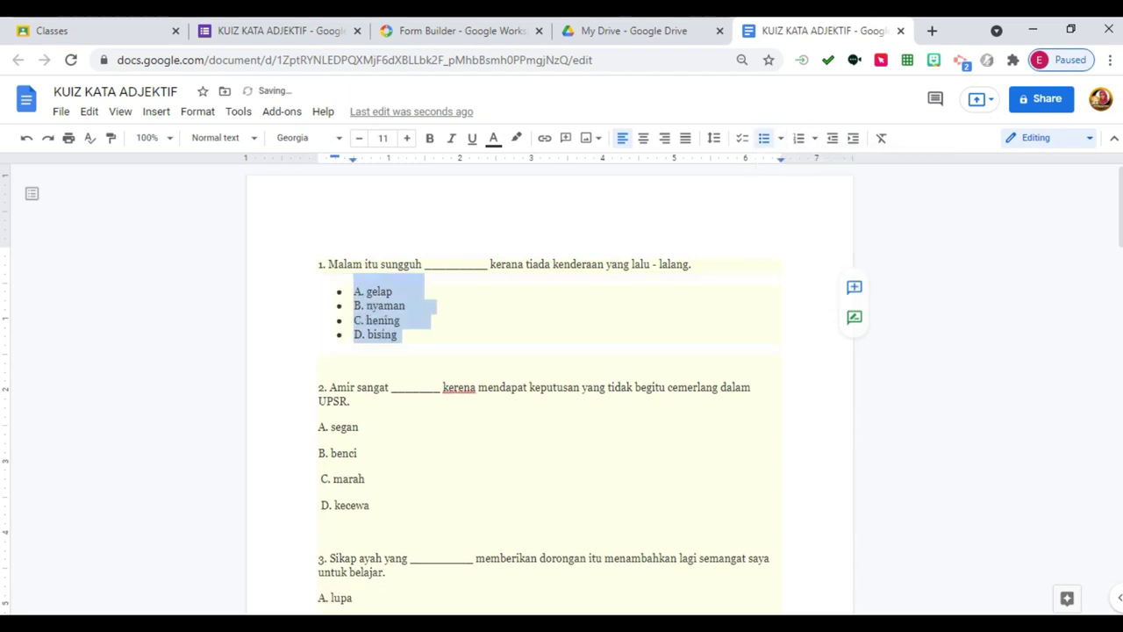
left_click_drag(318, 427, 369, 505)
key("ctrl+shift+8")
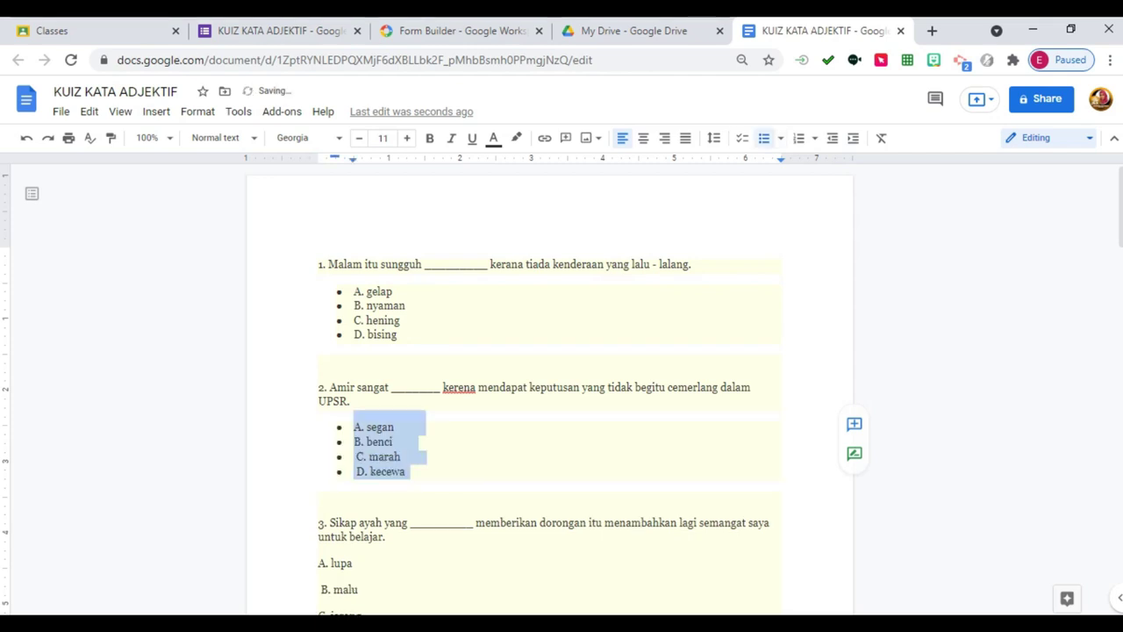
scroll(549, 386, "down", 3)
left_click_drag(317, 309, 323, 423)
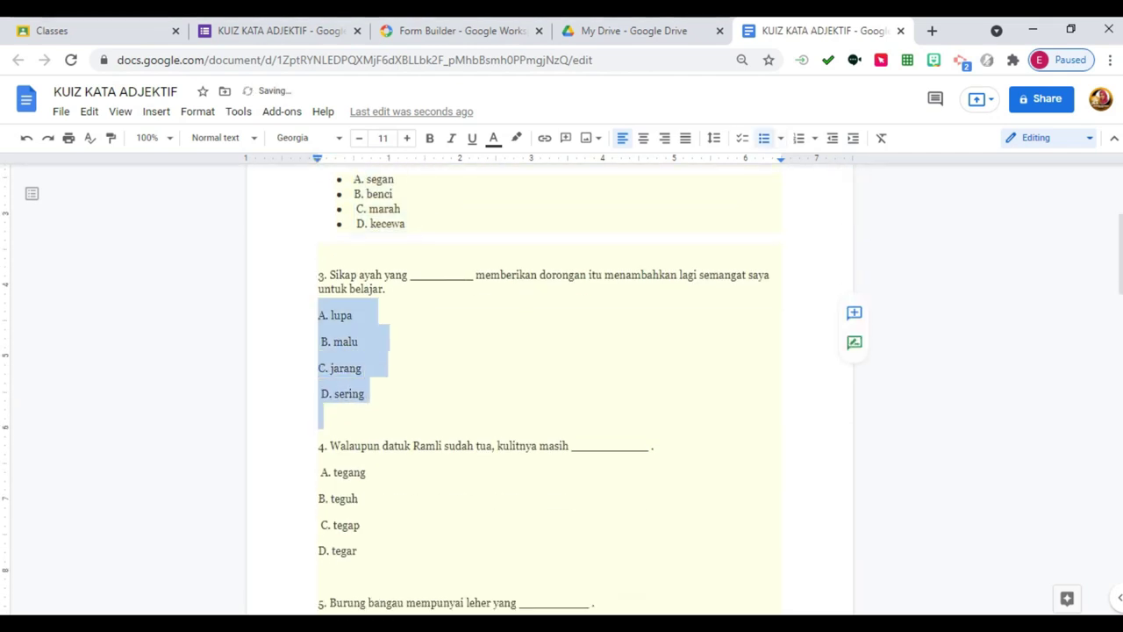
key("ctrl+shift+8")
Remove the stray empty bullet line and make question 4's options a bulleted list.
scroll(549, 386, "down", 3)
scroll(549, 386, "up", 2)
left_click(356, 292)
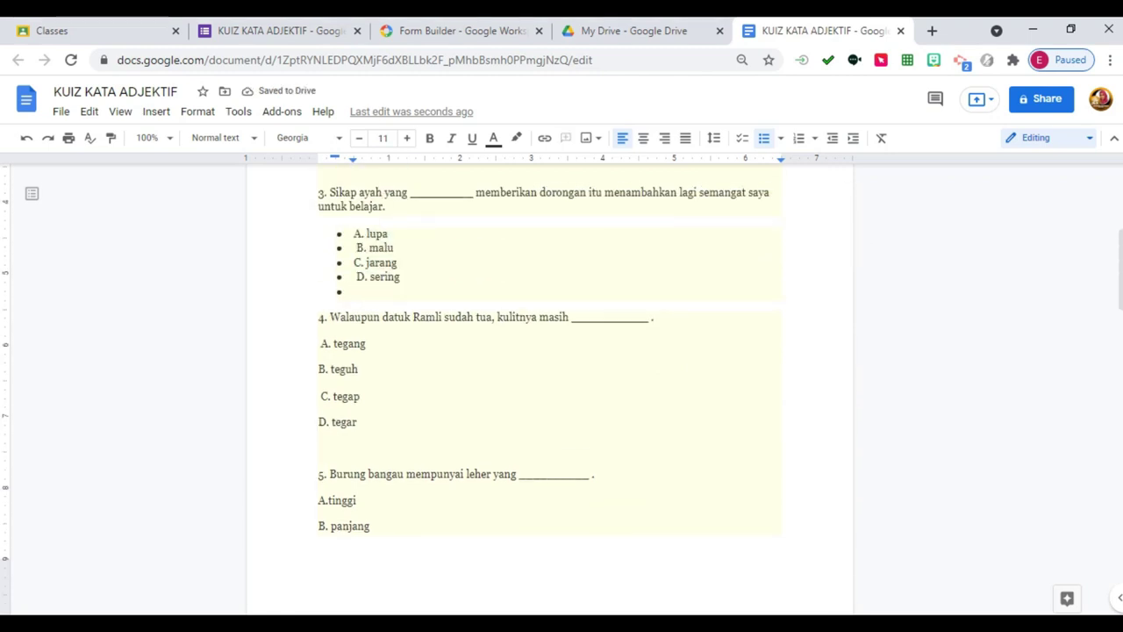
key("BackSpace")
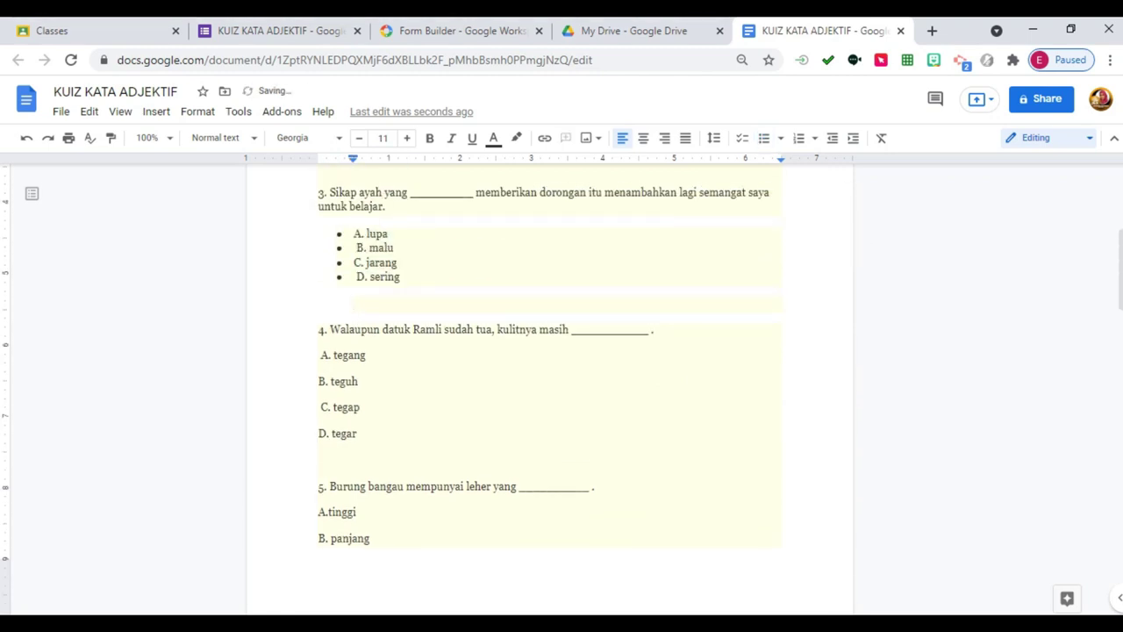
left_click_drag(317, 349, 360, 436)
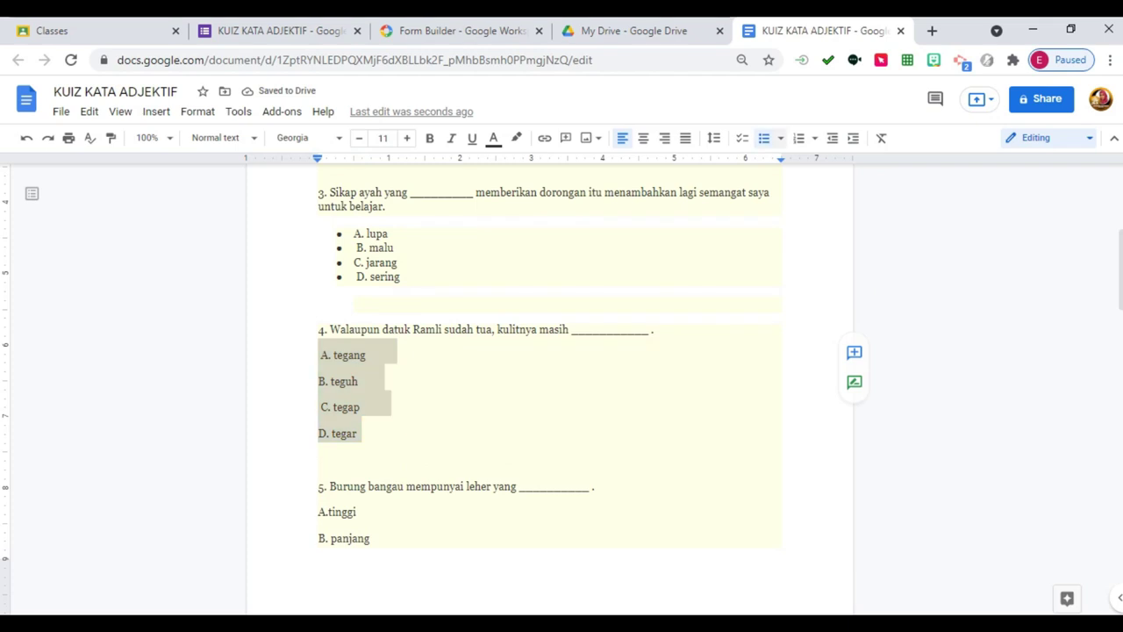
key("ctrl+shift+8")
Bullet the options of questions 5 (including D. rendah), 6 and 7.
scroll(550, 386, "down", 3)
left_click_drag(318, 229, 367, 282)
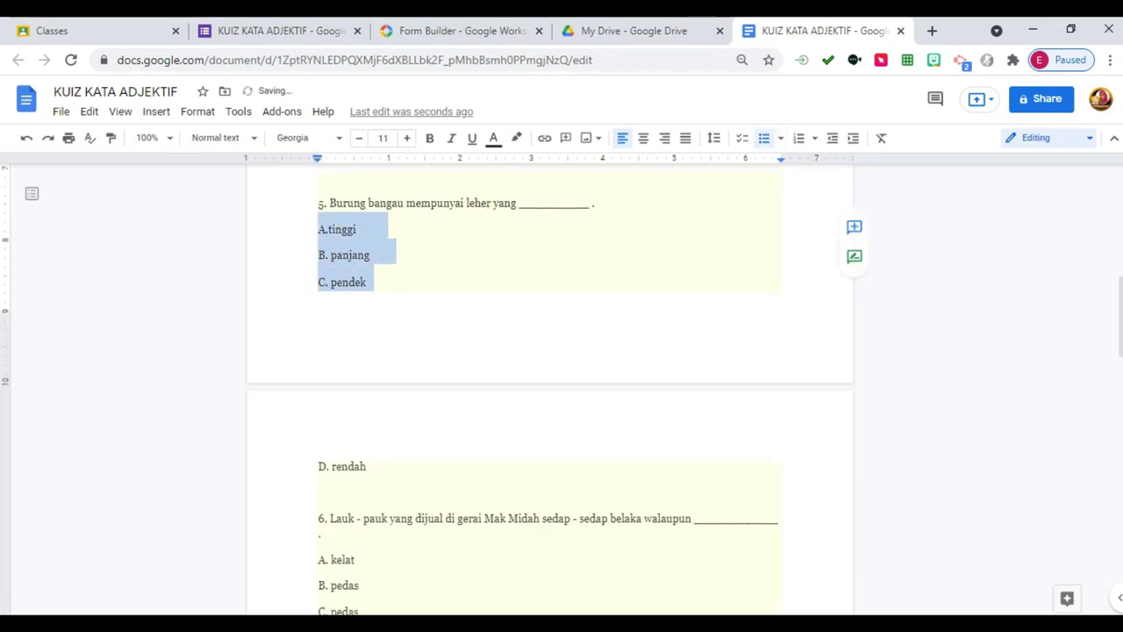
key("ctrl+shift+8")
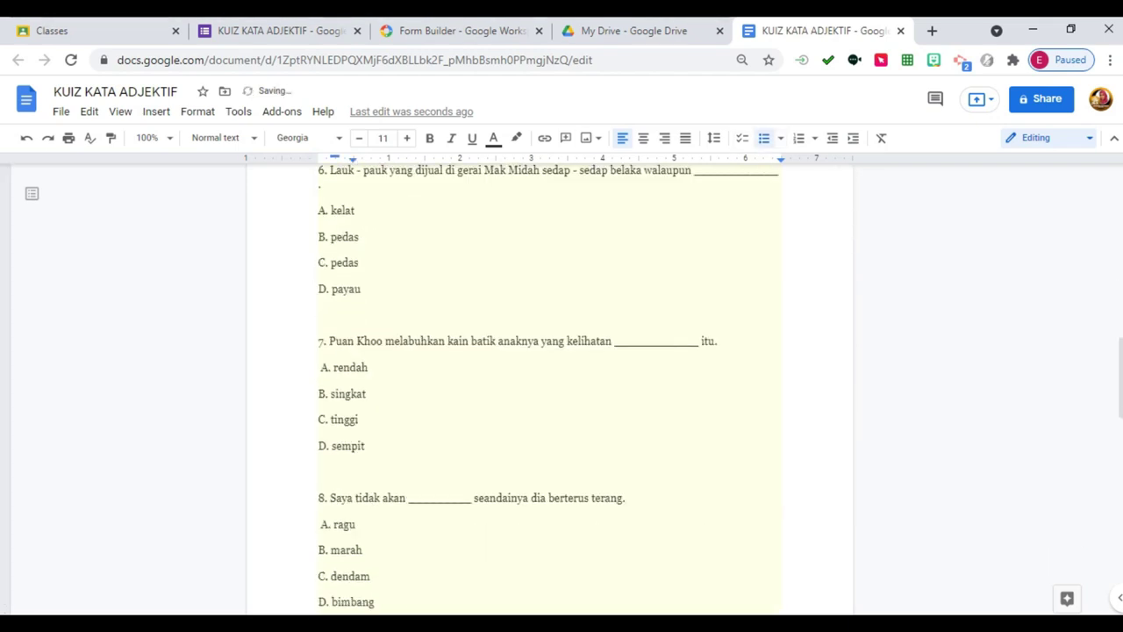
left_click_drag(318, 284, 367, 284)
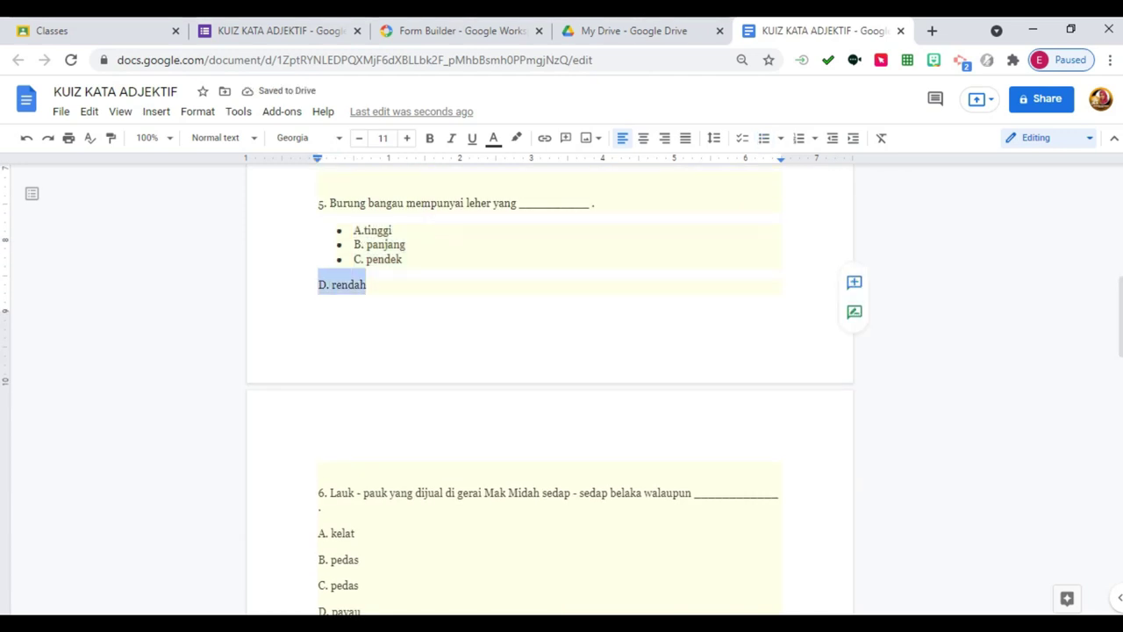
key("ctrl+shift+8")
scroll(550, 387, "down", 4)
scroll(551, 386, "up", 2)
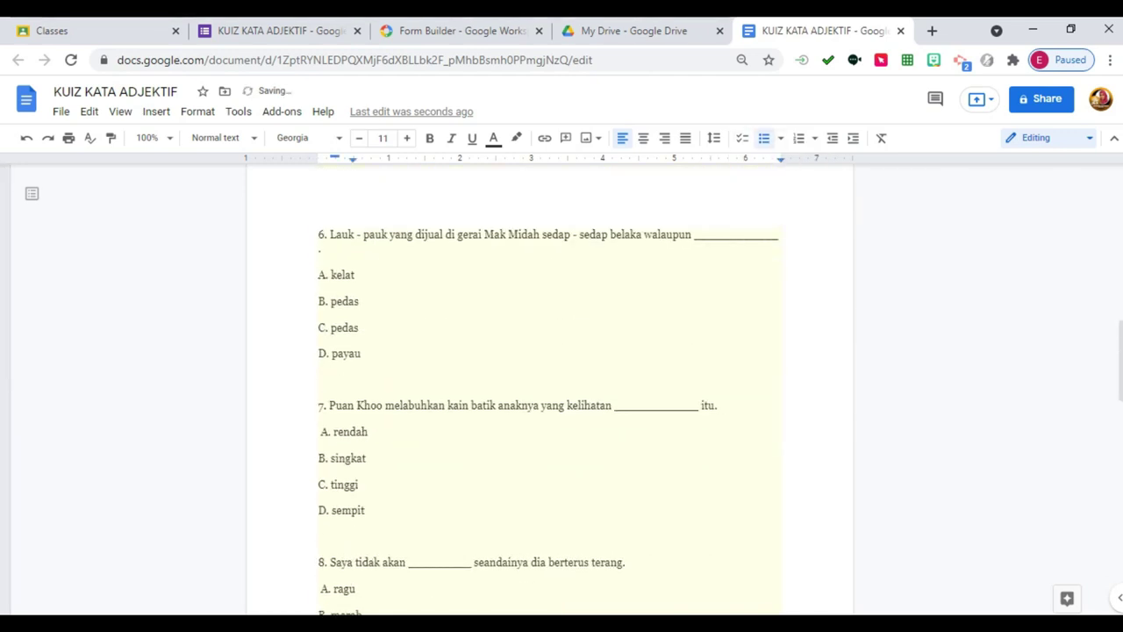
left_click_drag(318, 341, 361, 420)
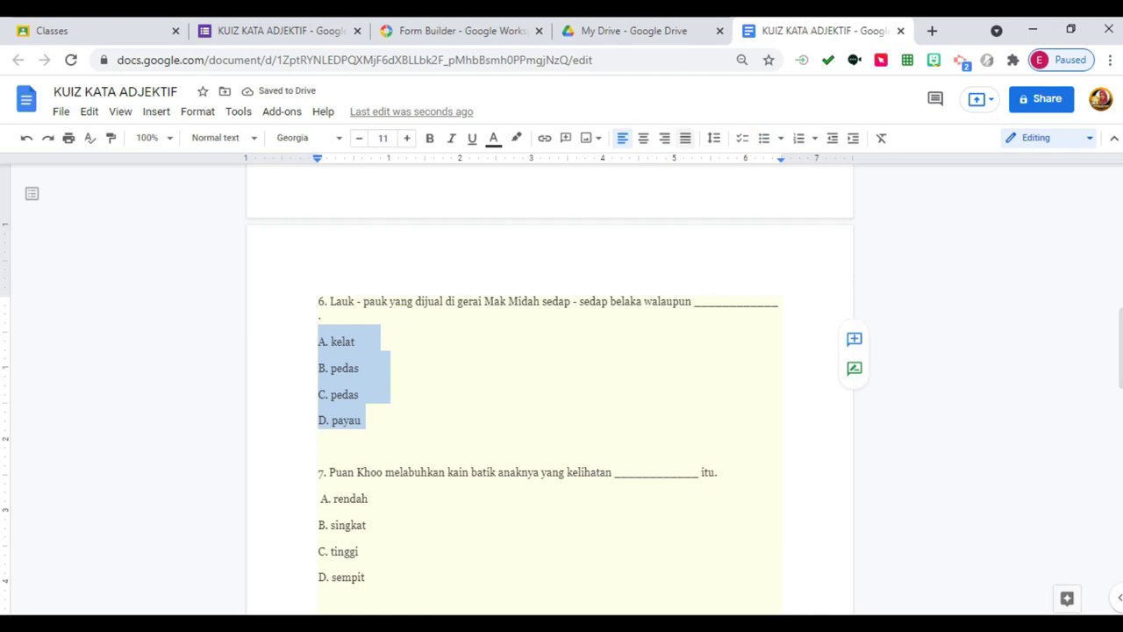
left_click(764, 138)
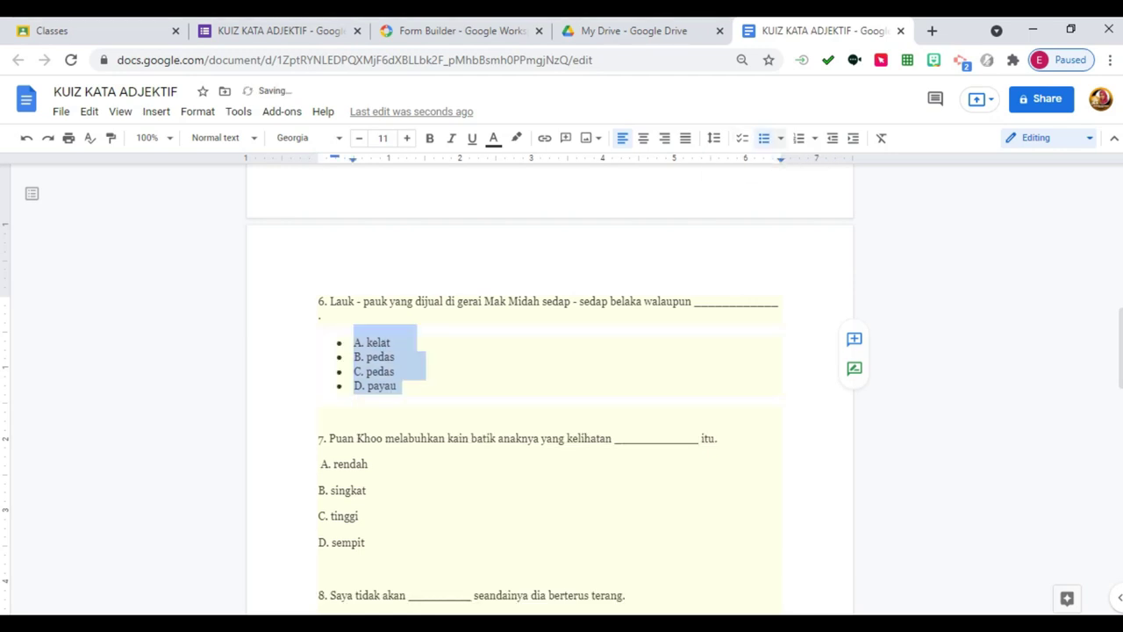
scroll(550, 386, "down", 3)
left_click_drag(365, 295, 317, 216)
key("ctrl+shift+8")
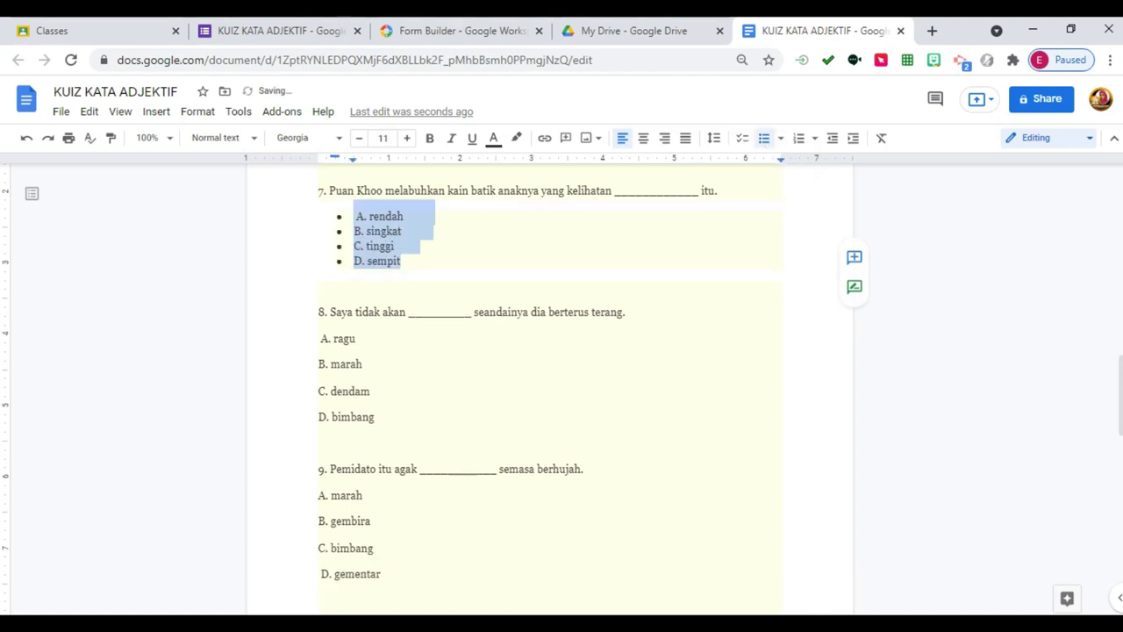
Bullet questions 8 and 9's options, replacing an accidental checklist, and return to the quiz form.
left_click_drag(319, 338, 378, 417)
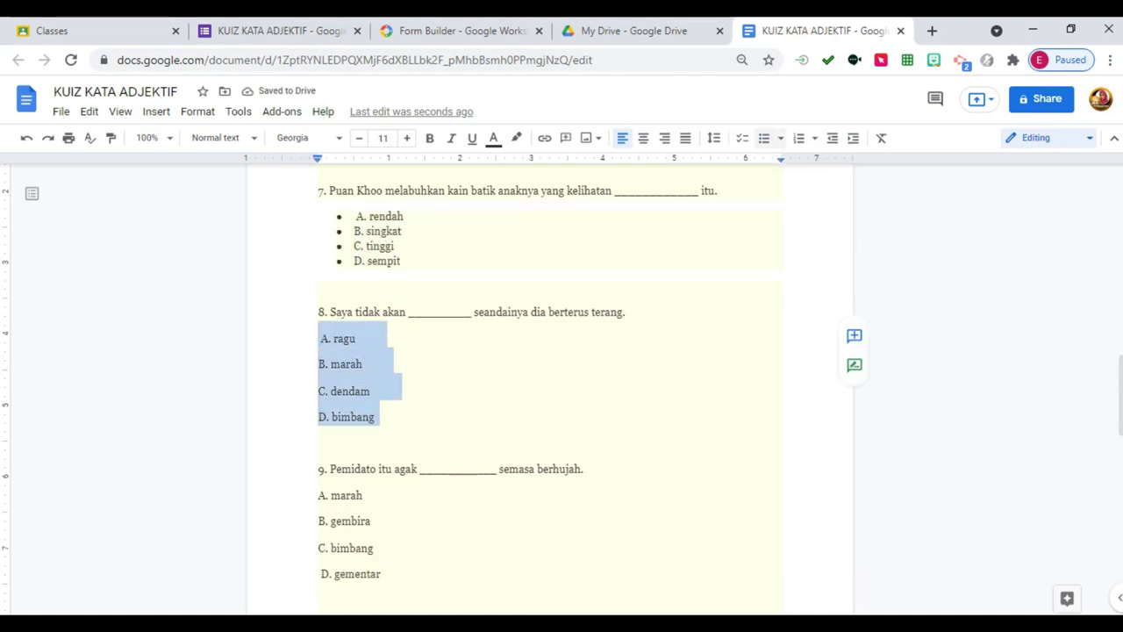
left_click(741, 138)
left_click(763, 138)
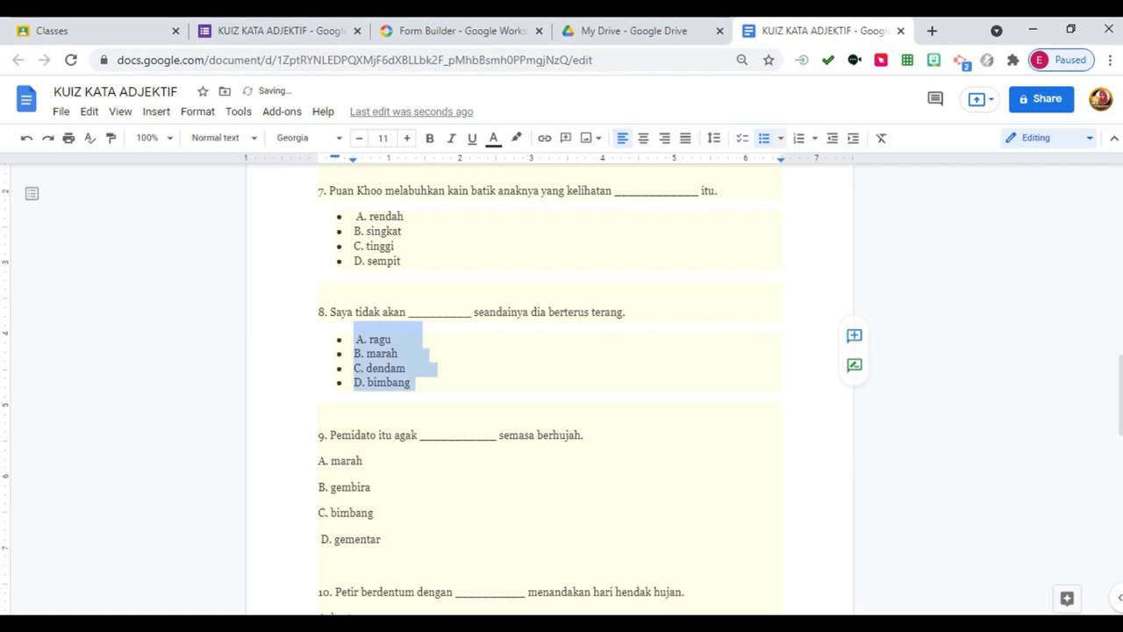
left_click_drag(319, 455, 383, 544)
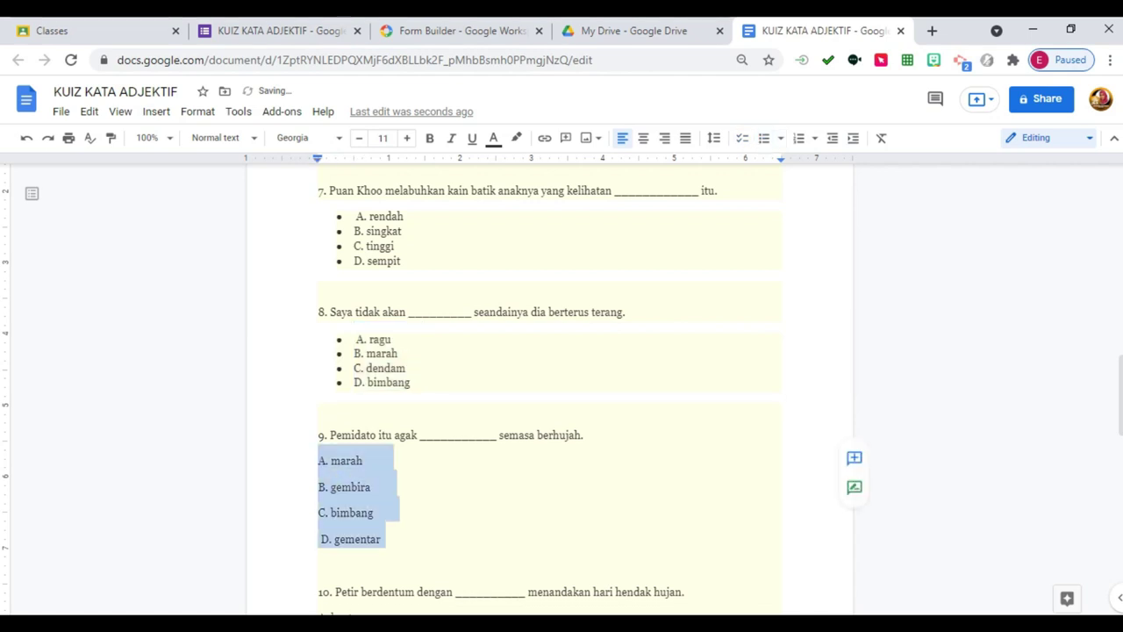
left_click(763, 138)
scroll(549, 386, "down", 4)
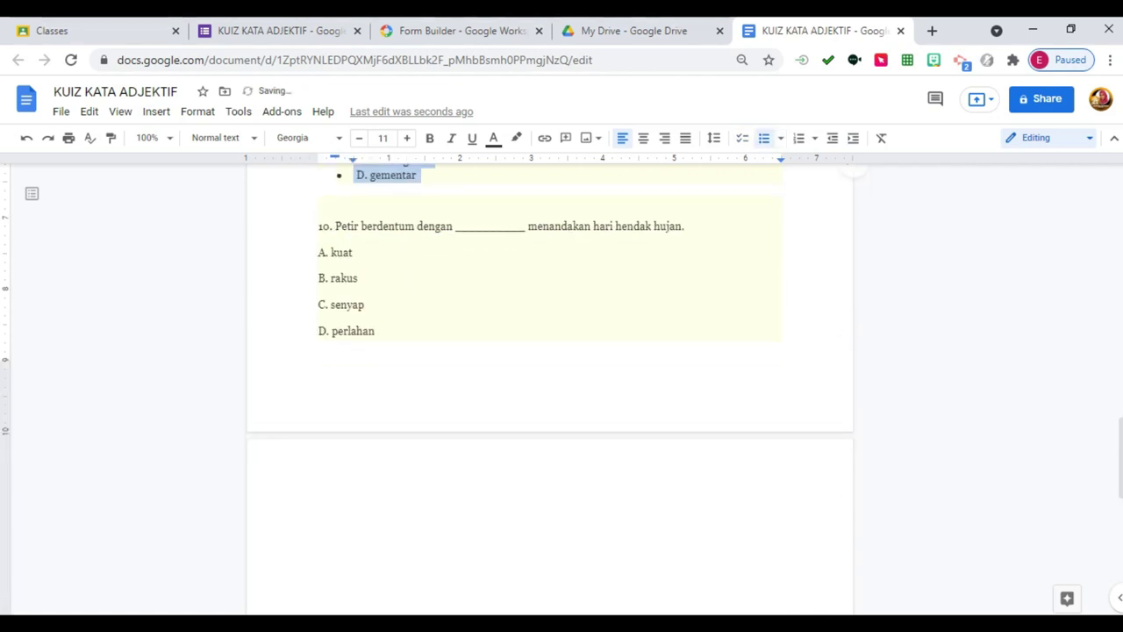
scroll(550, 386, "up", 15)
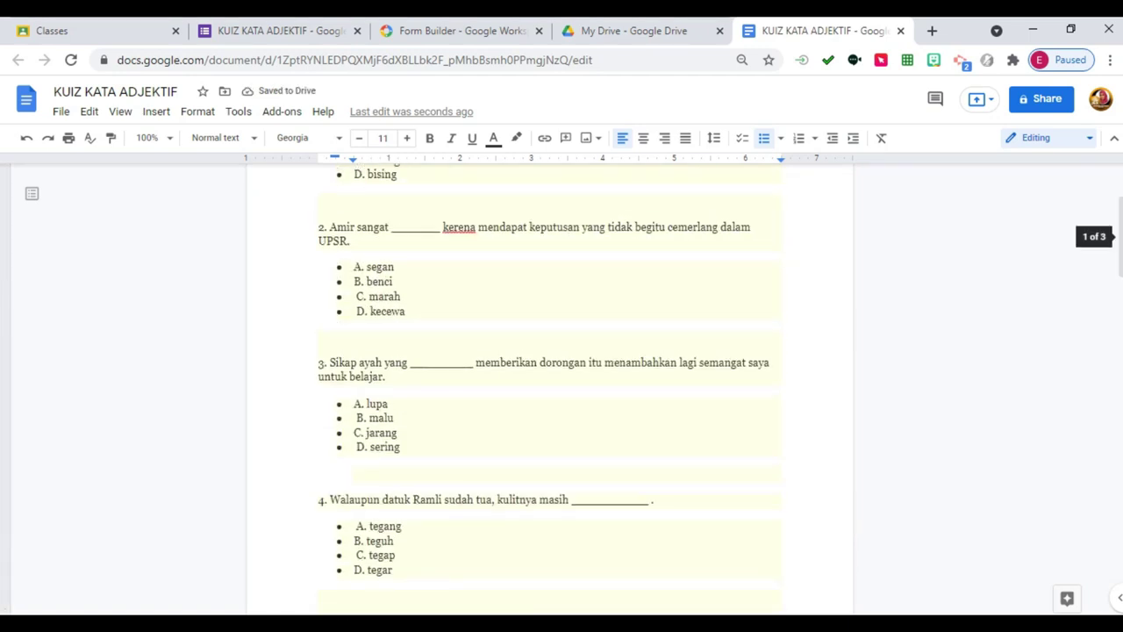
scroll(549, 387, "up", 2)
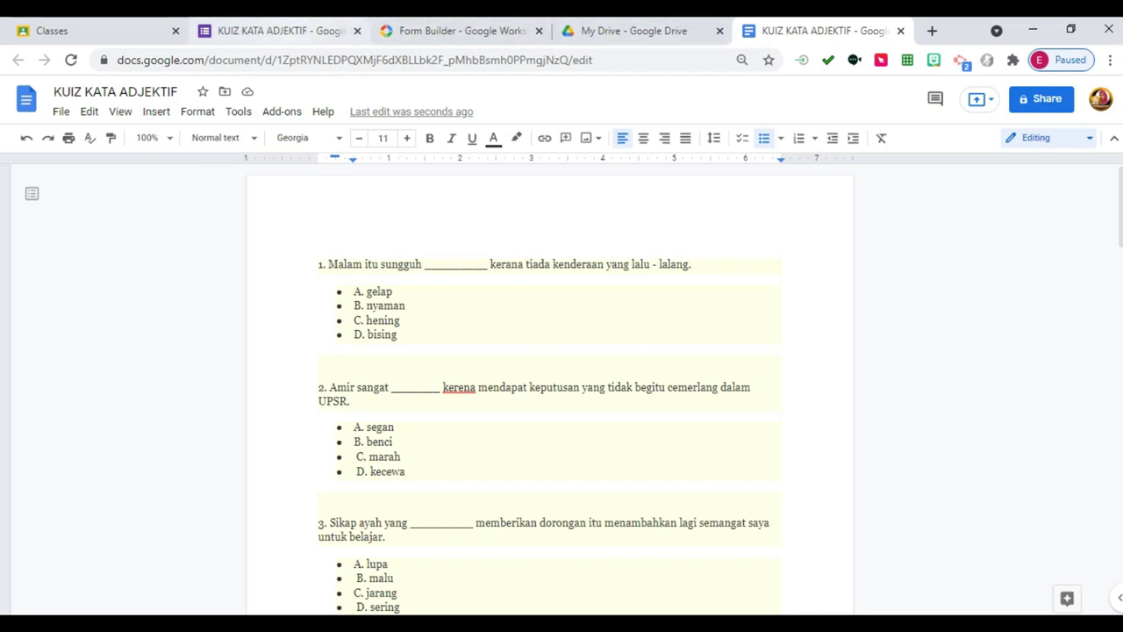
left_click(280, 31)
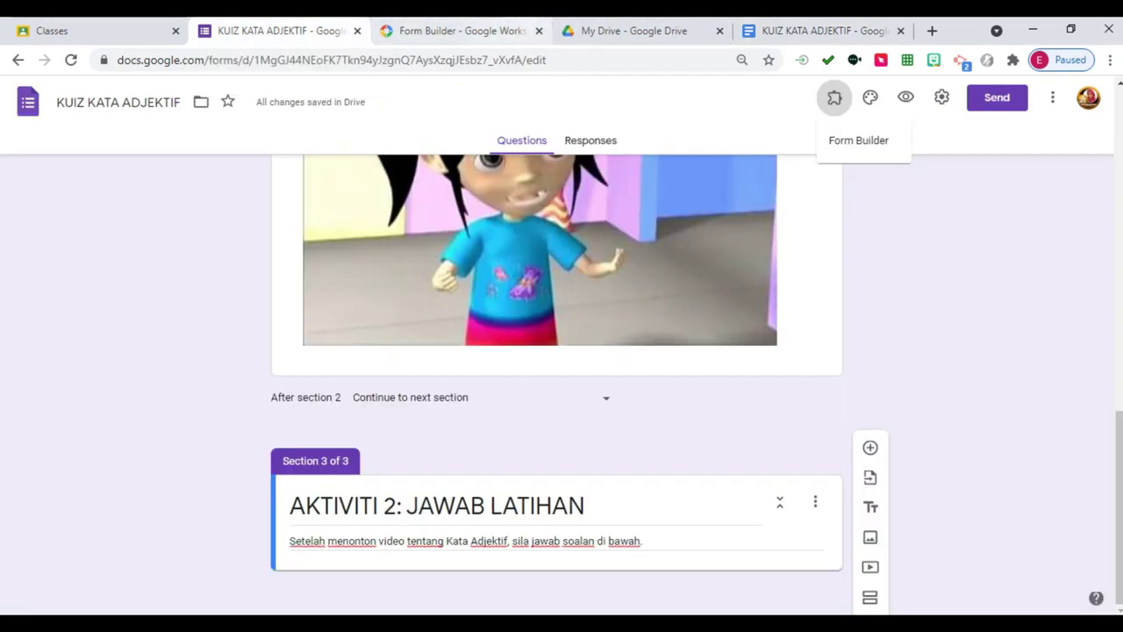
Close the Form Builder store tab, start the Form Builder add-on, and choose Google Docs import.
left_click(539, 30)
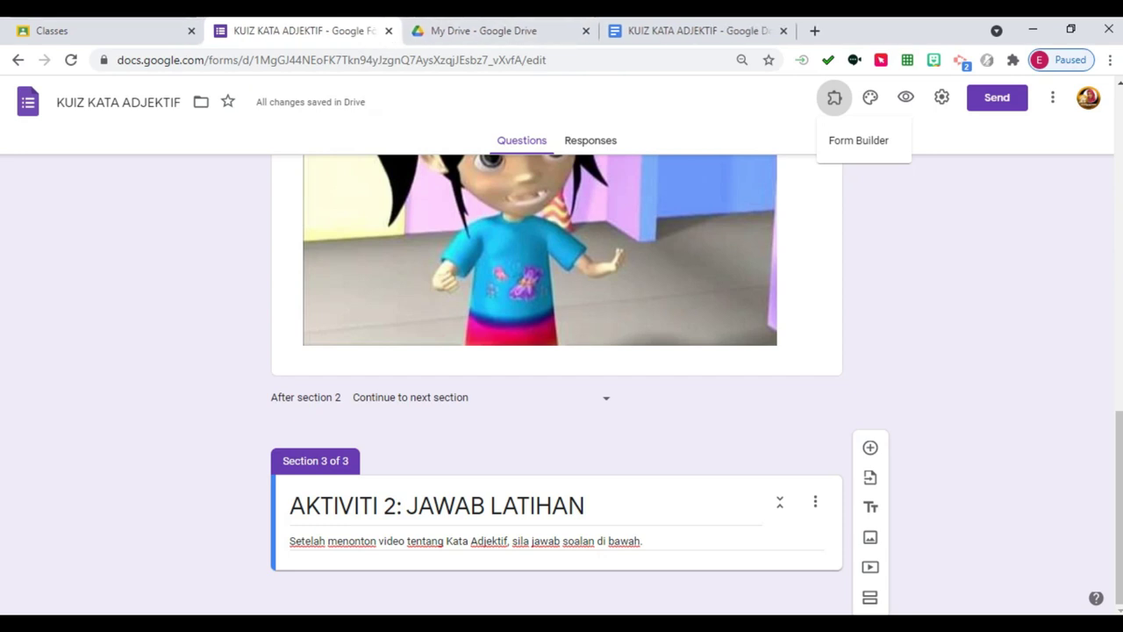
scroll(558, 364, "up", 2)
scroll(557, 363, "down", 2)
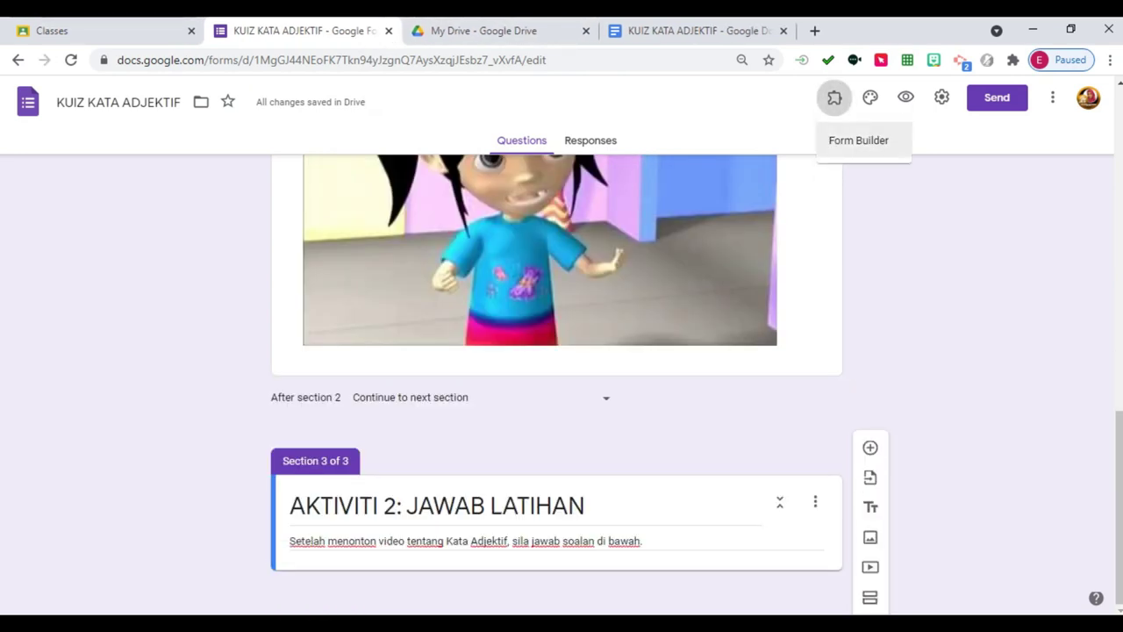
left_click(834, 97)
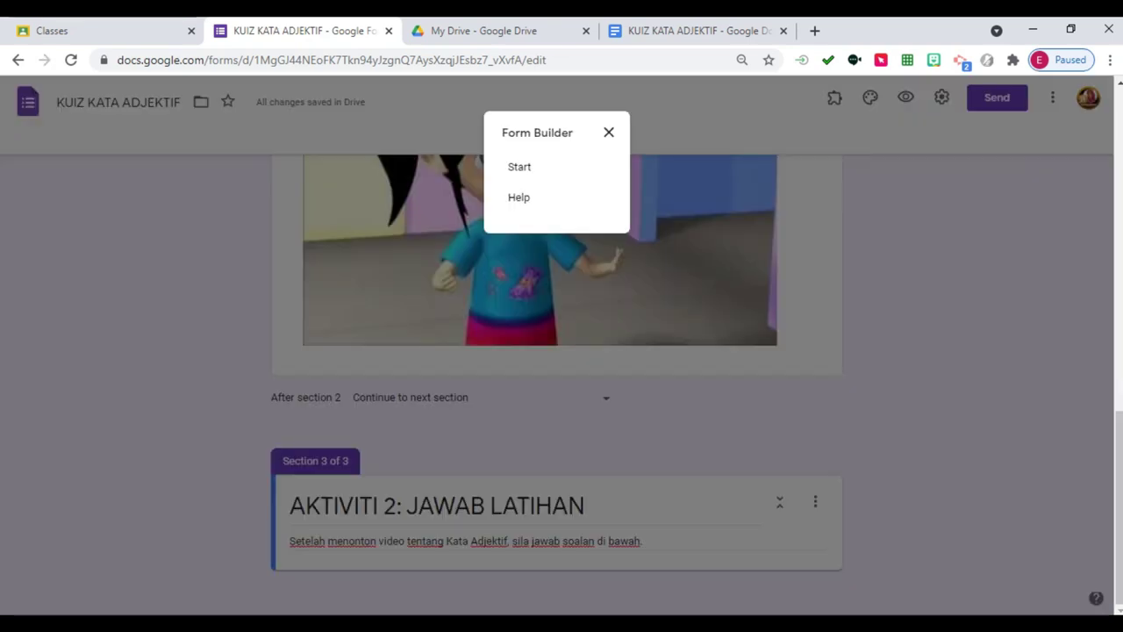
left_click(519, 166)
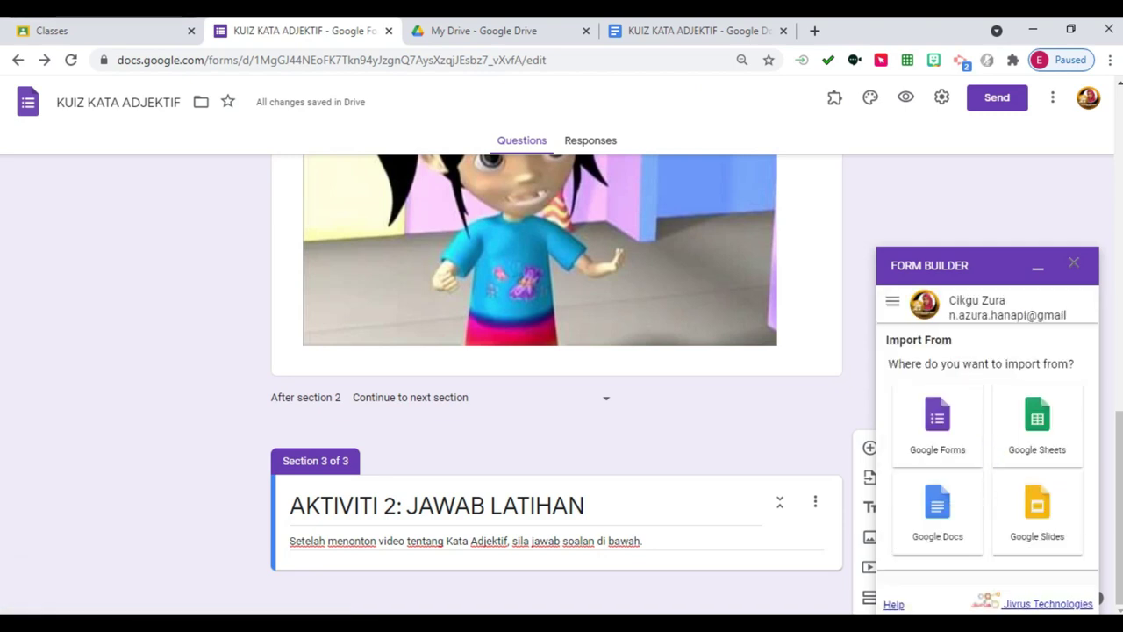
key("ctrl+a")
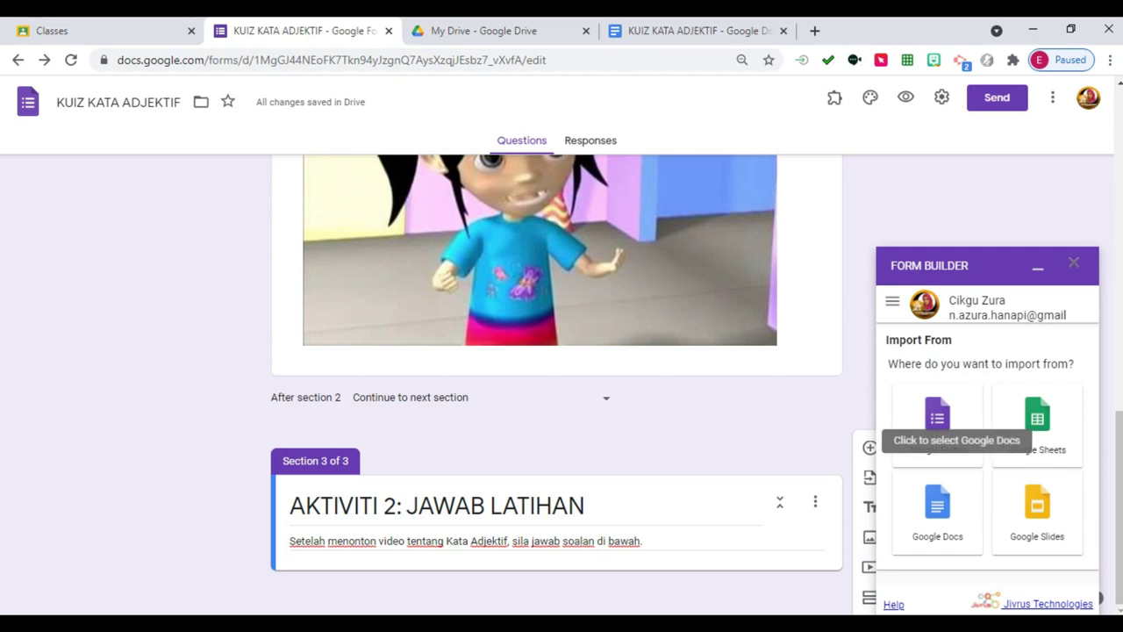
left_click(975, 474)
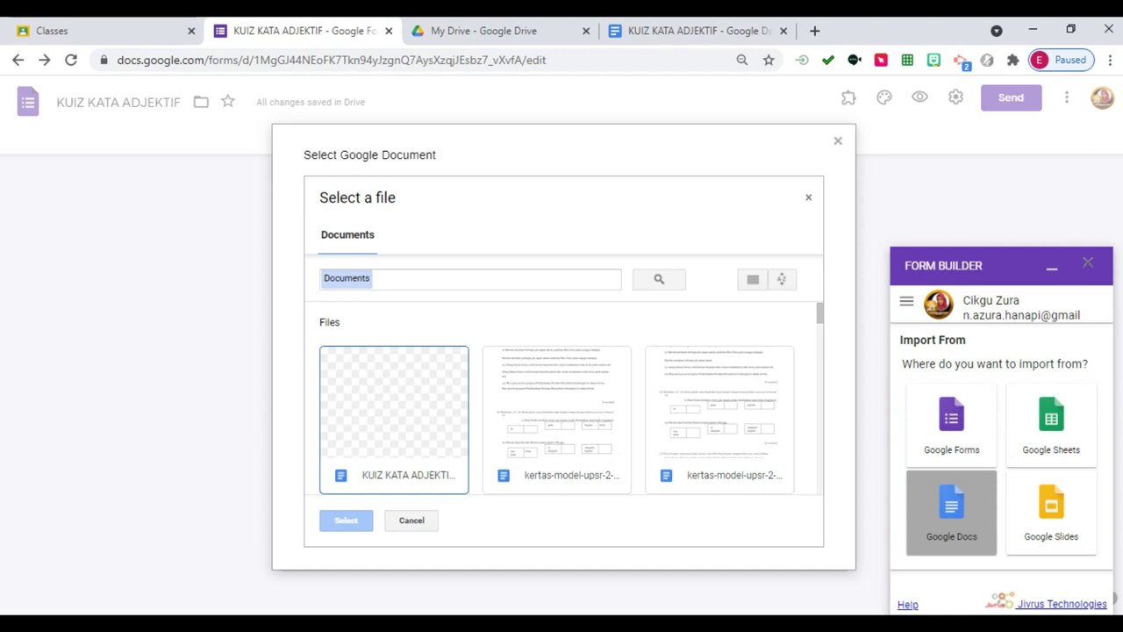
Load the KUIZ KATA ADJEKTIF document, review the 14 imported rows, and open question 1's setup.
left_click(394, 413)
left_click(345, 520)
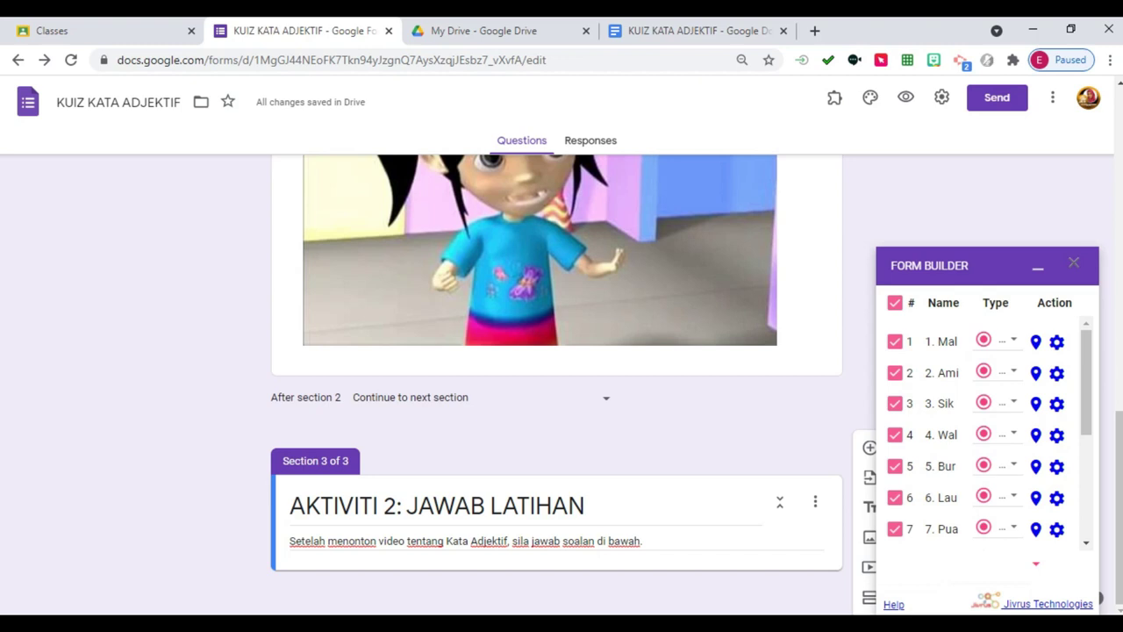
key("ctrl+a")
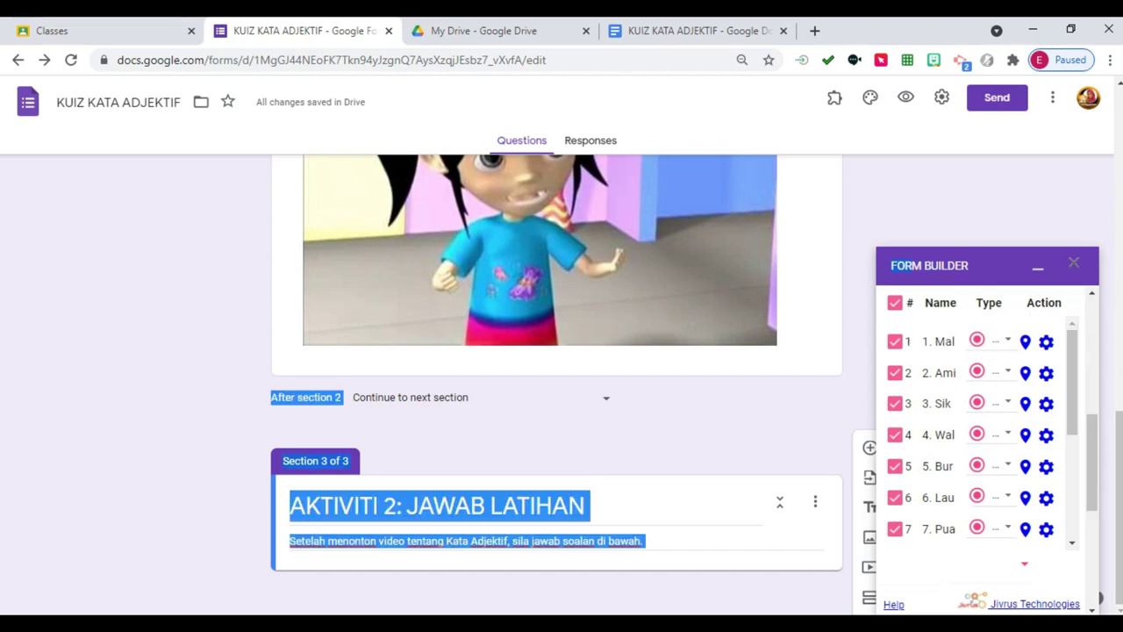
left_click(977, 377)
scroll(977, 393, "down", 2)
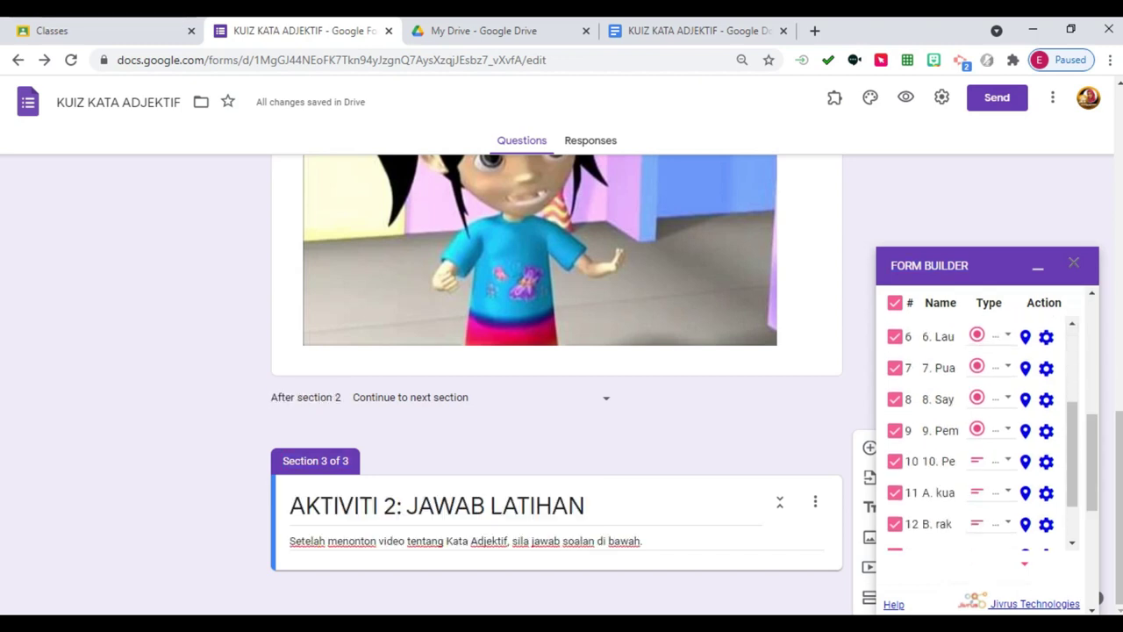
scroll(977, 393, "down", 3)
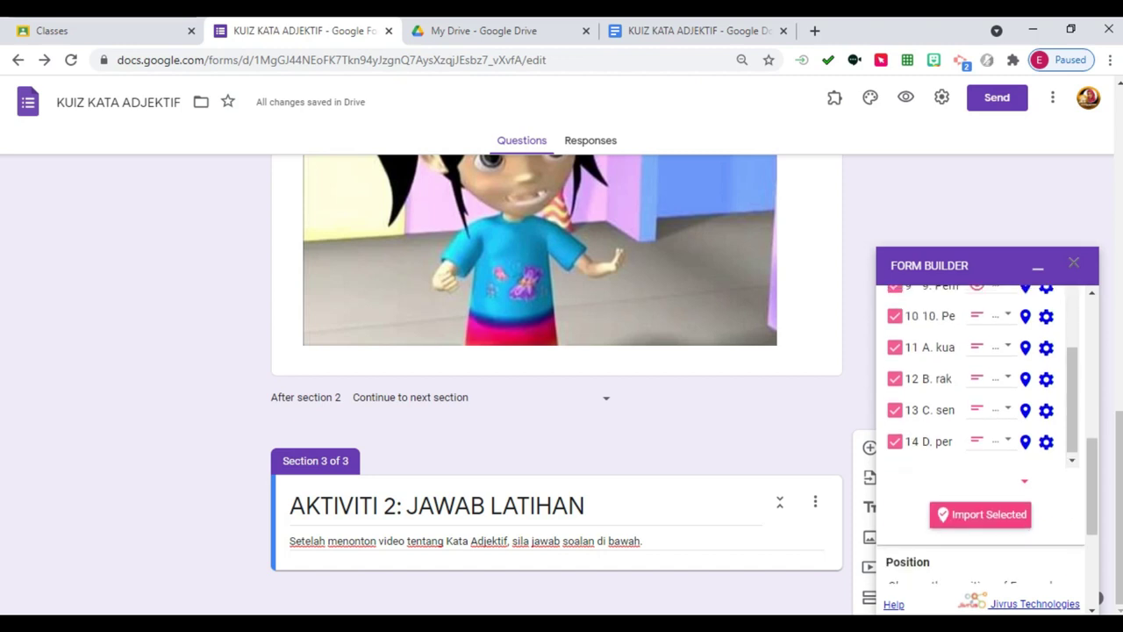
scroll(977, 393, "up", 3)
scroll(977, 394, "up", 1)
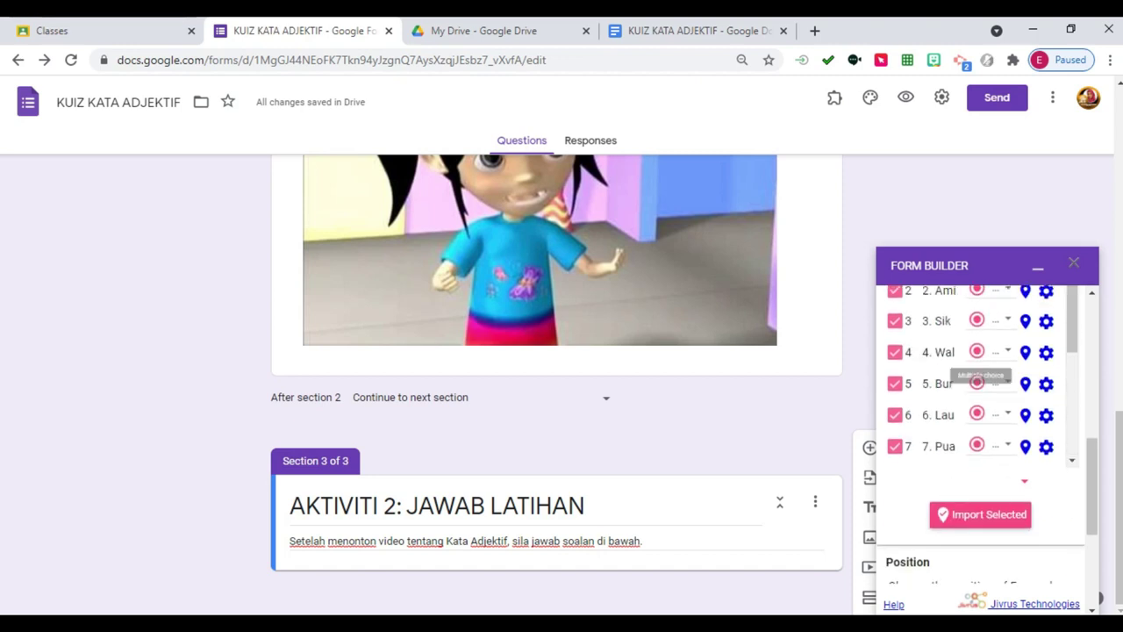
scroll(977, 386, "up", 3)
scroll(977, 387, "down", 1)
scroll(976, 386, "down", 2)
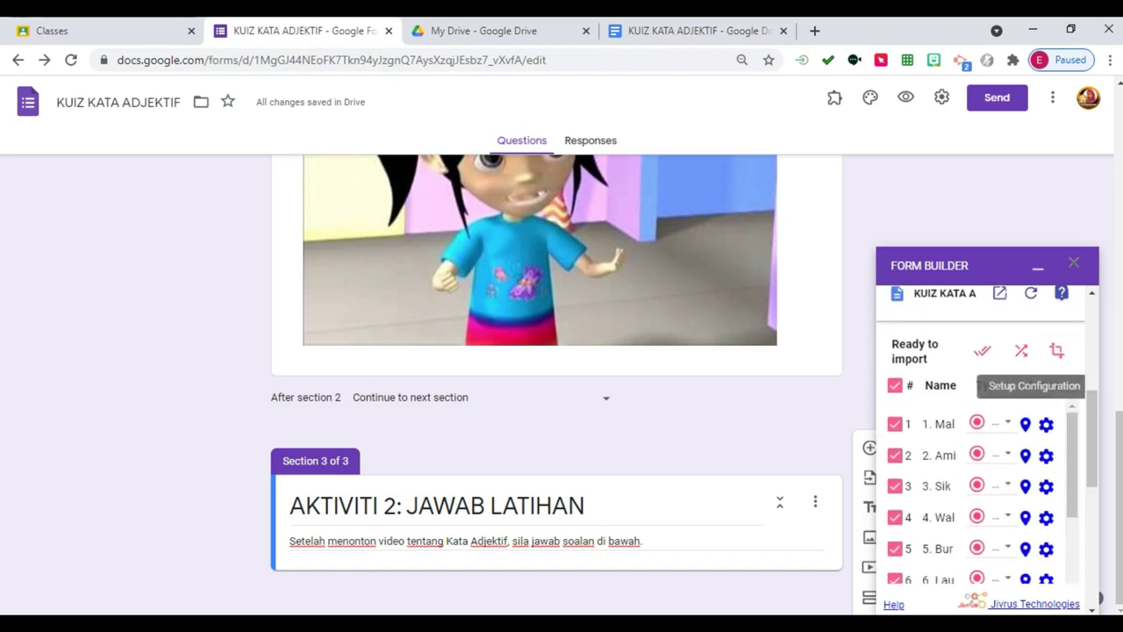
left_click(1046, 424)
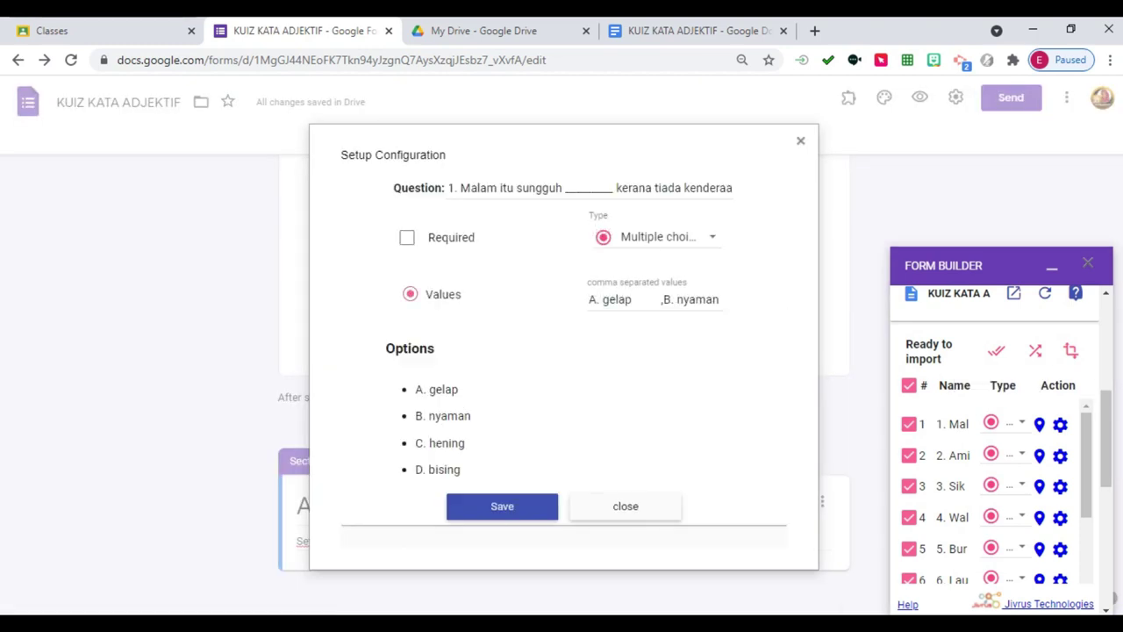
Close question 1's setup unchanged and import all 14 checked questions at the Bottom position.
left_click(800, 140)
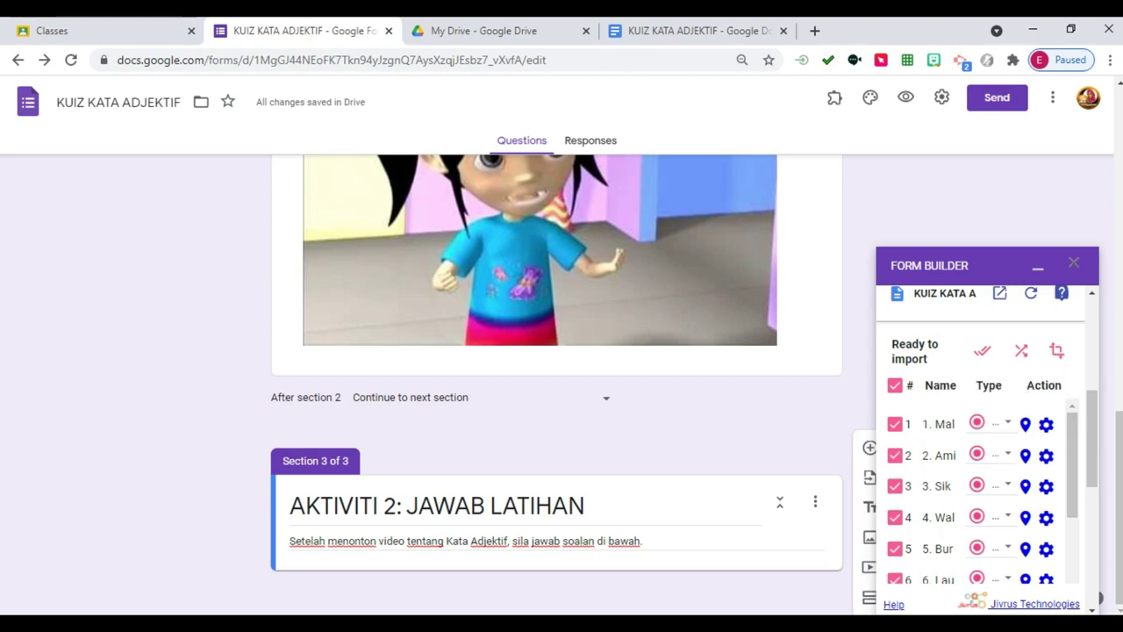
scroll(983, 491, "down", 3)
scroll(983, 439, "down", 5)
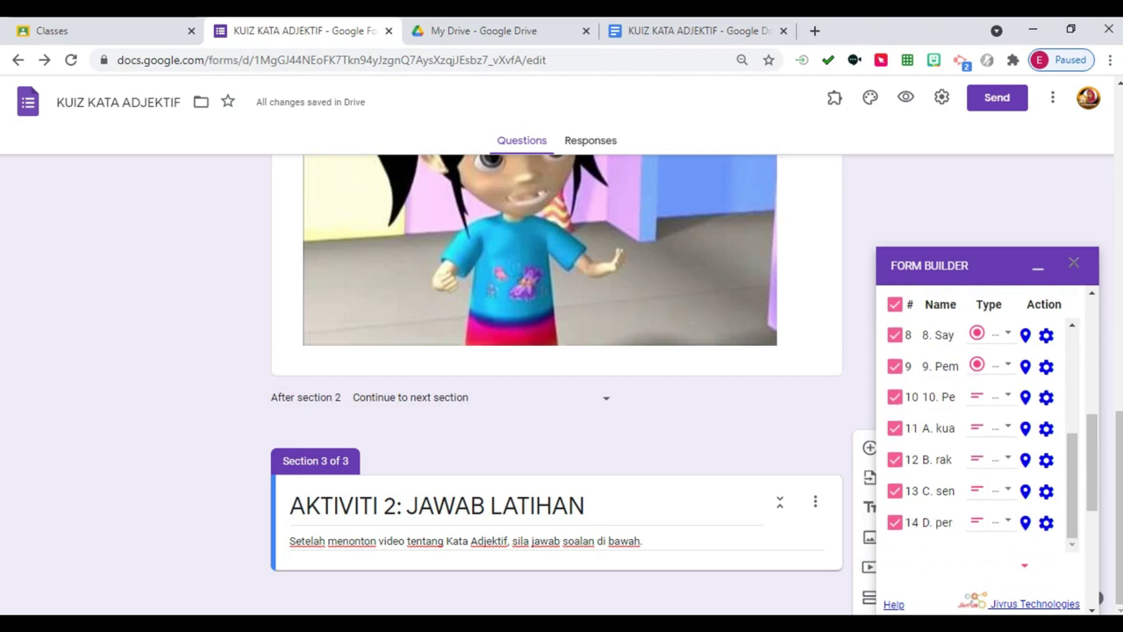
scroll(983, 439, "up", 1)
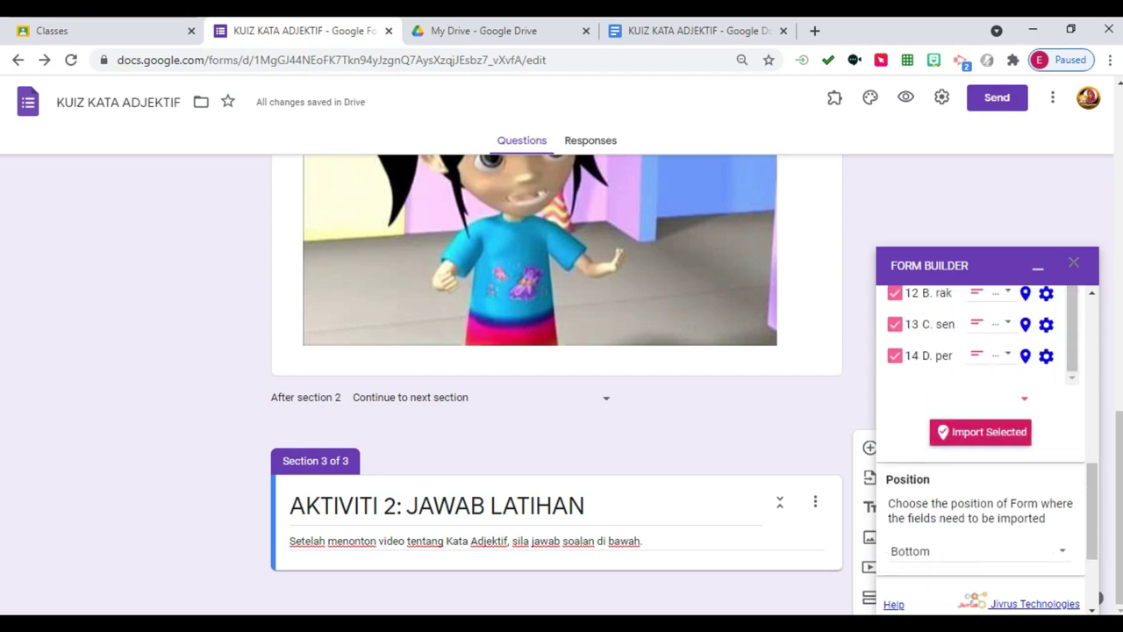
left_click(980, 431)
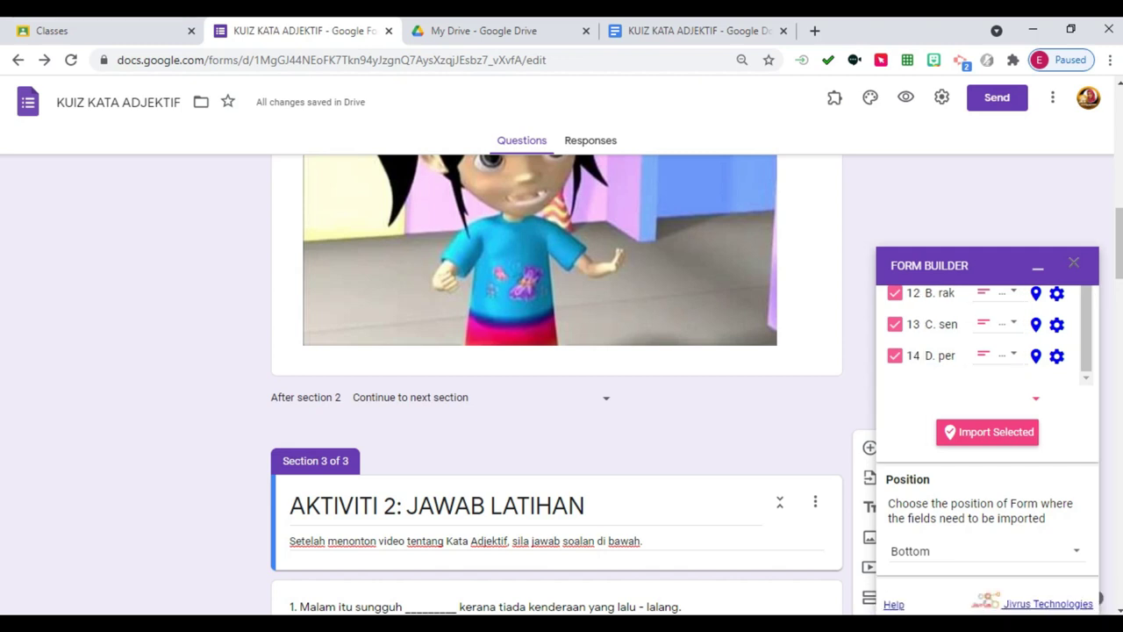
scroll(557, 386, "down", 7)
scroll(557, 386, "up", 4)
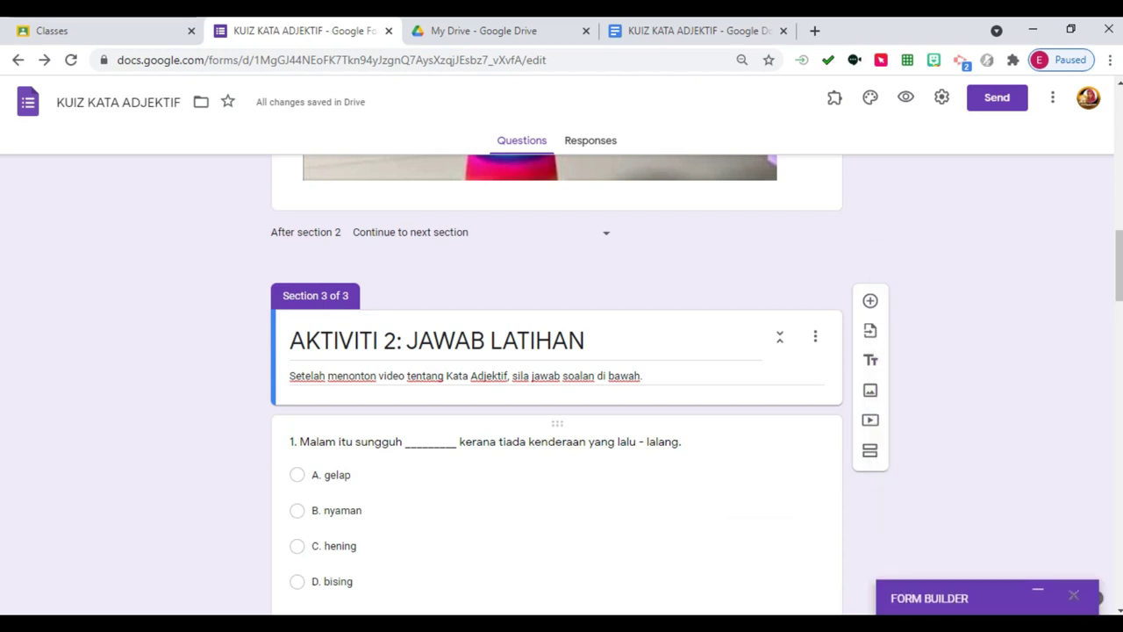
scroll(556, 386, "down", 2)
scroll(556, 386, "down", 8)
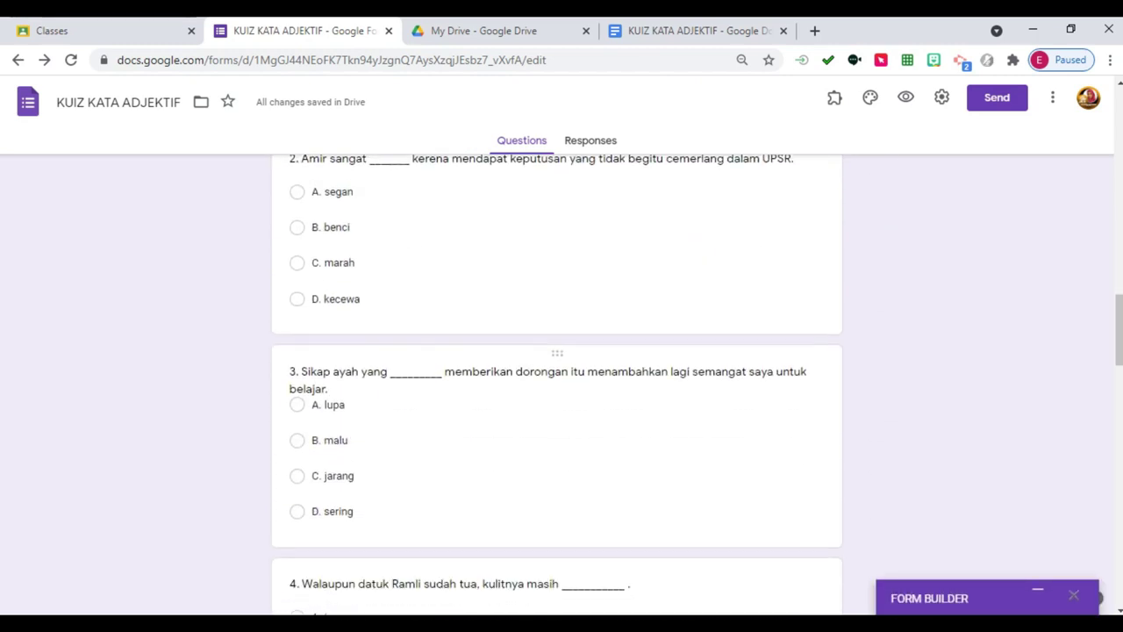
scroll(557, 387, "up", 8)
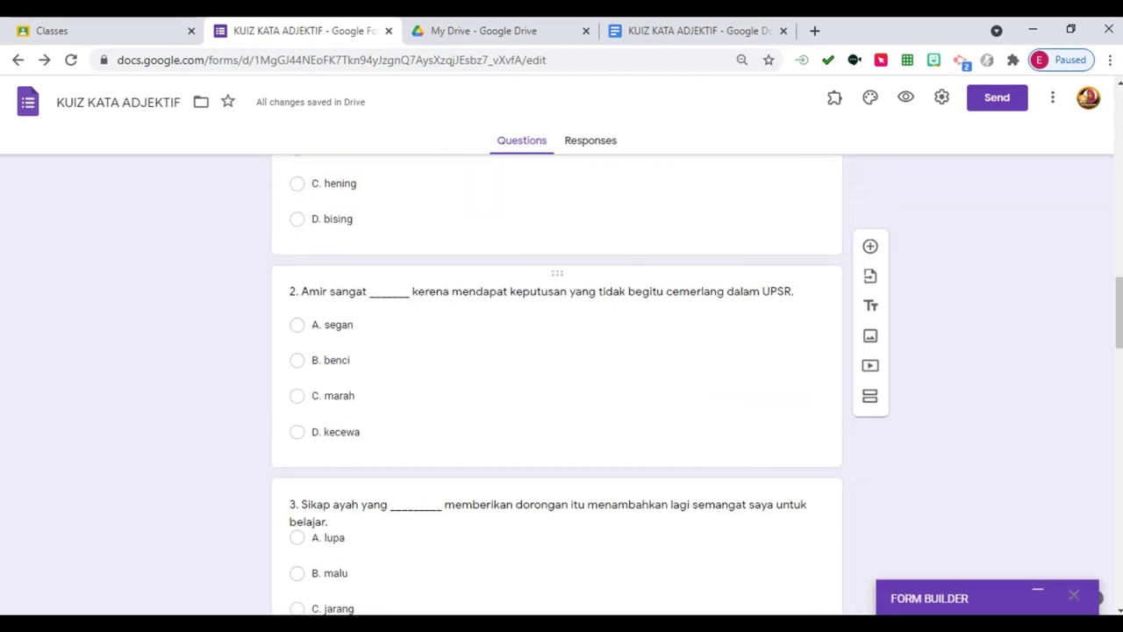
scroll(556, 386, "down", 19)
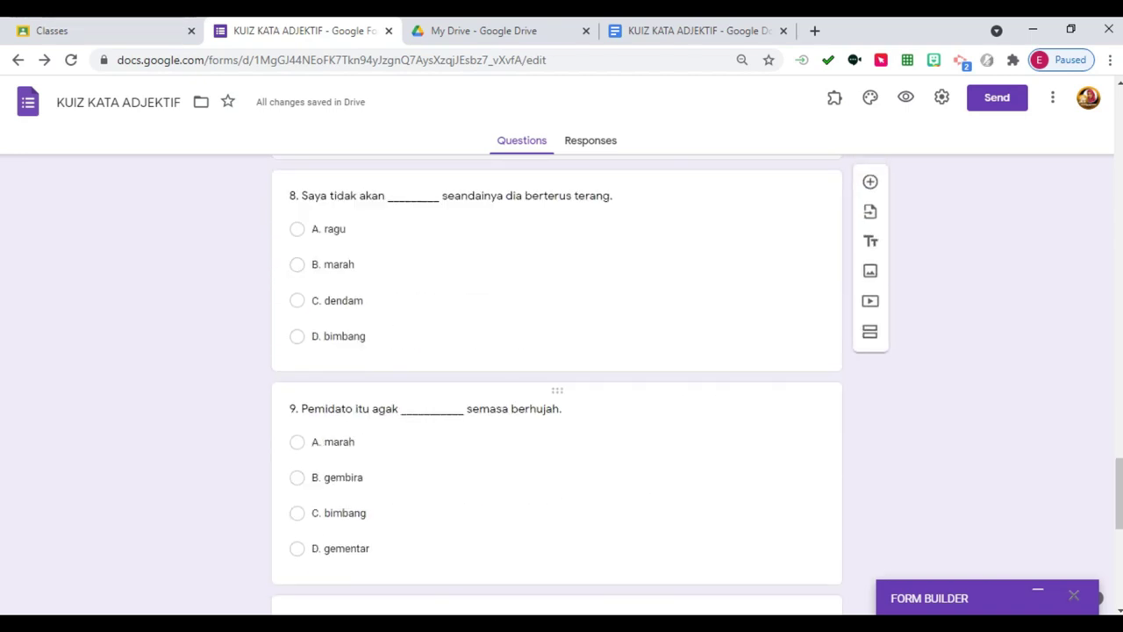
scroll(556, 387, "down", 1)
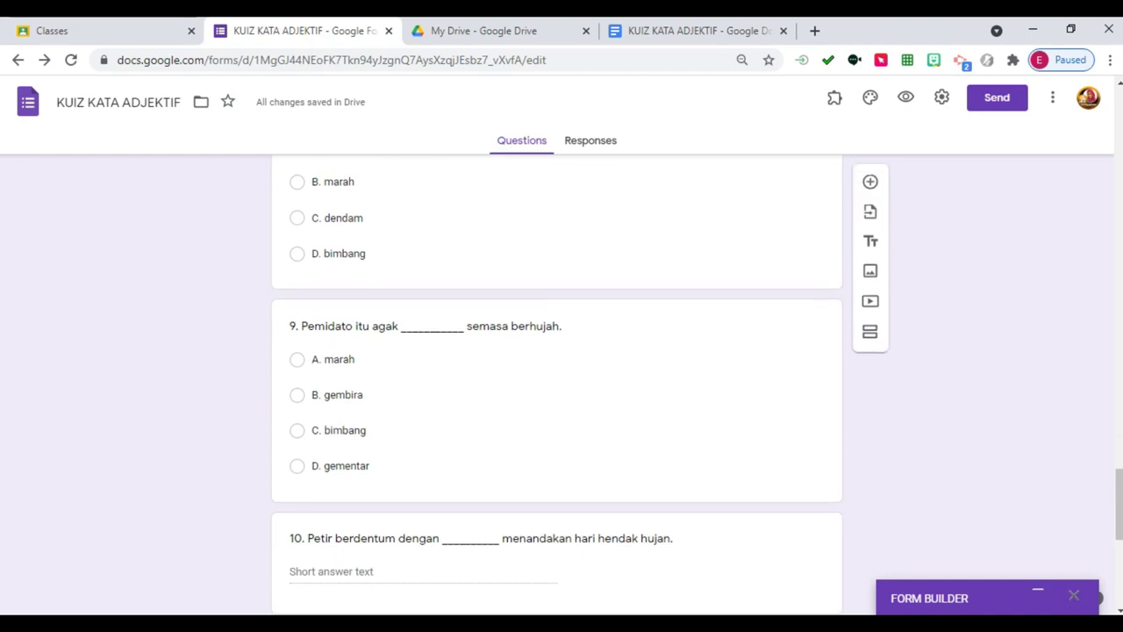
scroll(557, 386, "up", 1)
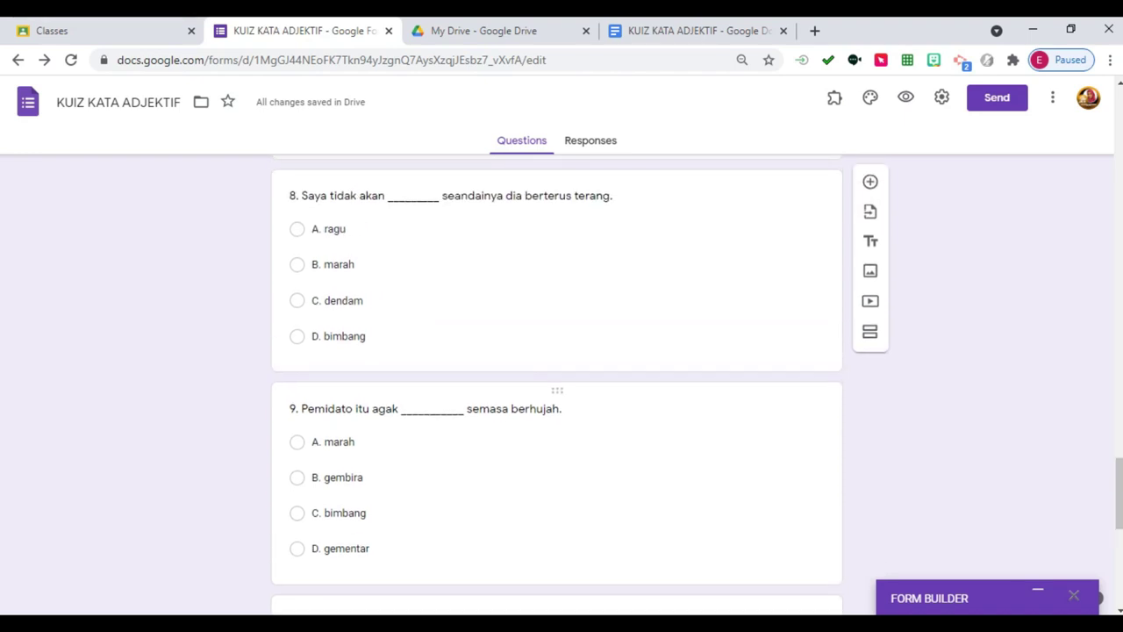
left_click(698, 31)
scroll(550, 386, "down", 15)
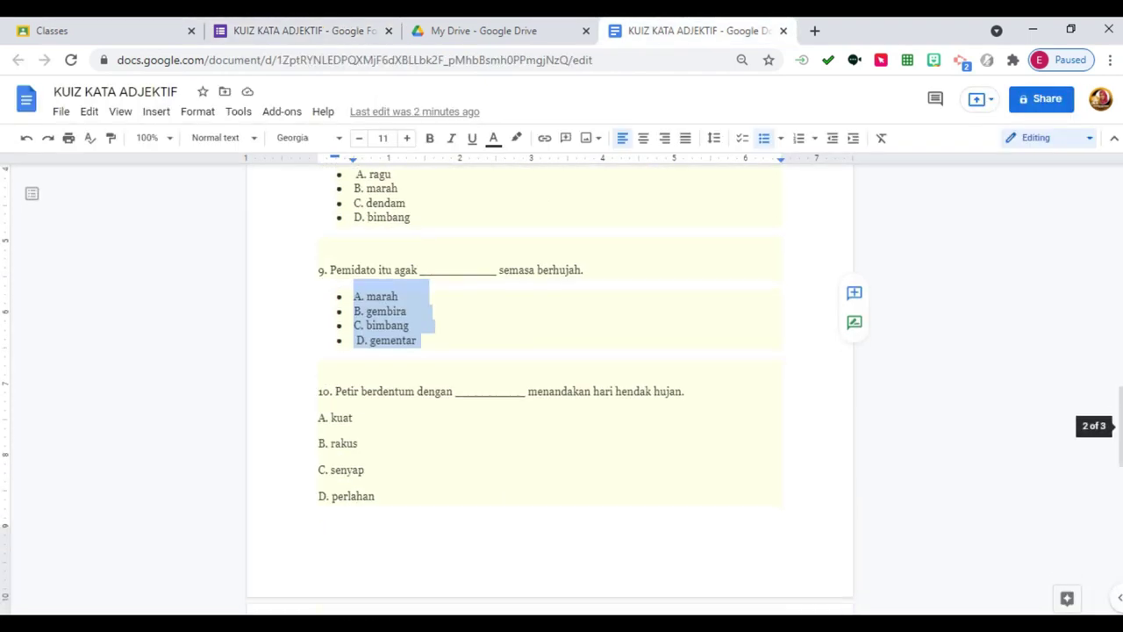
scroll(550, 386, "down", 3)
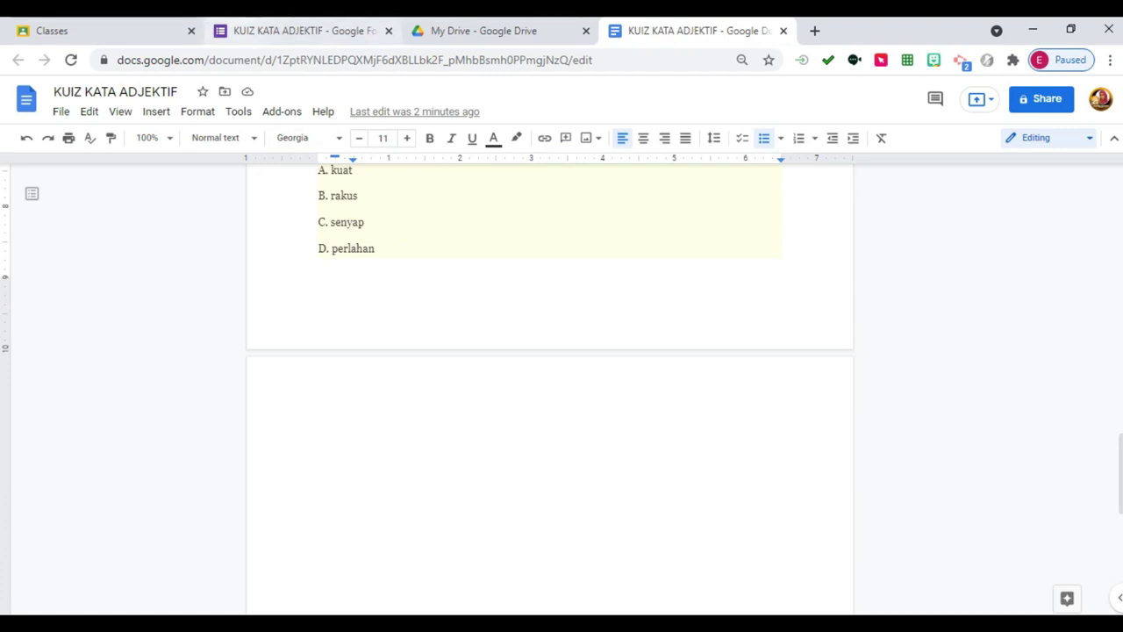
left_click(304, 31)
scroll(556, 387, "down", 4)
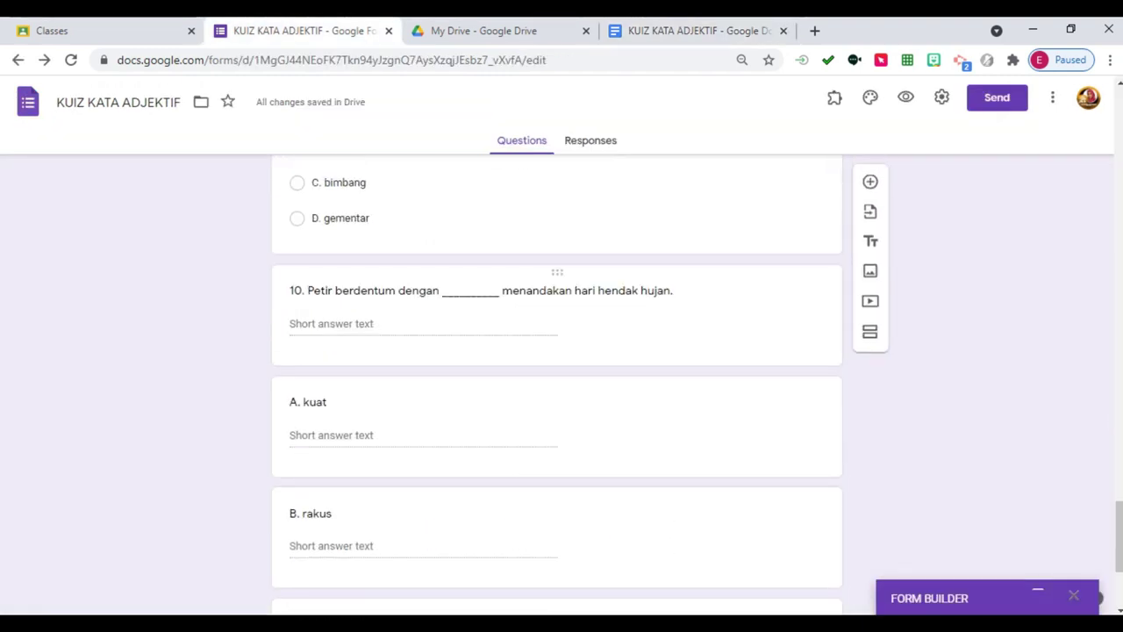
Inspect question 10 and the stray short-answer items A. kuat through D. perlahan.
left_click(481, 291)
scroll(556, 387, "down", 4)
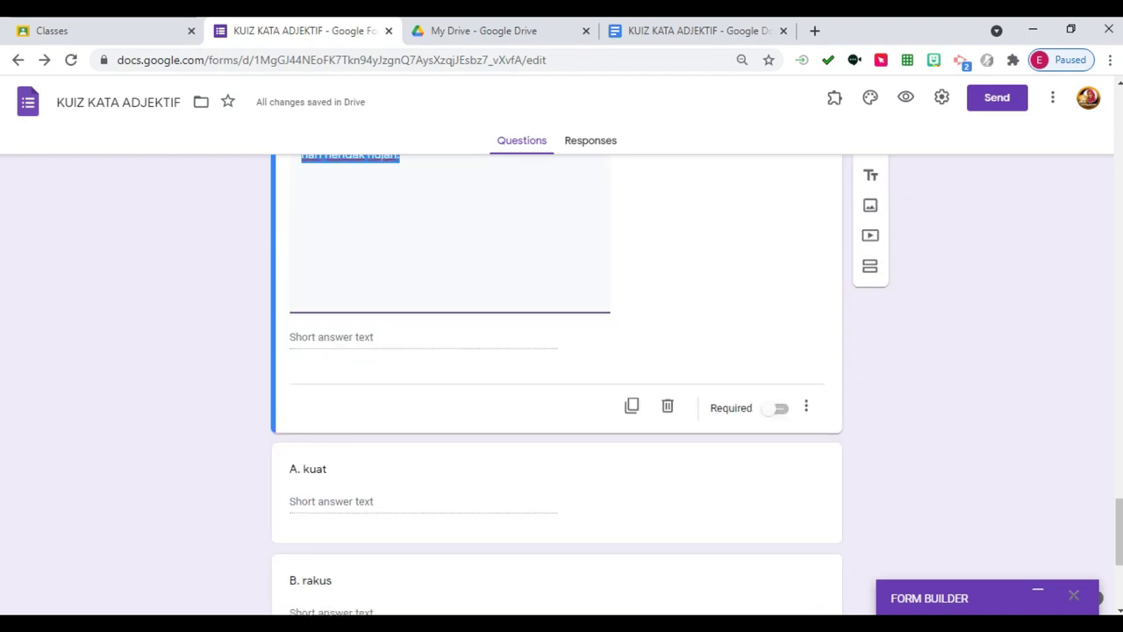
scroll(556, 421, "down", 2)
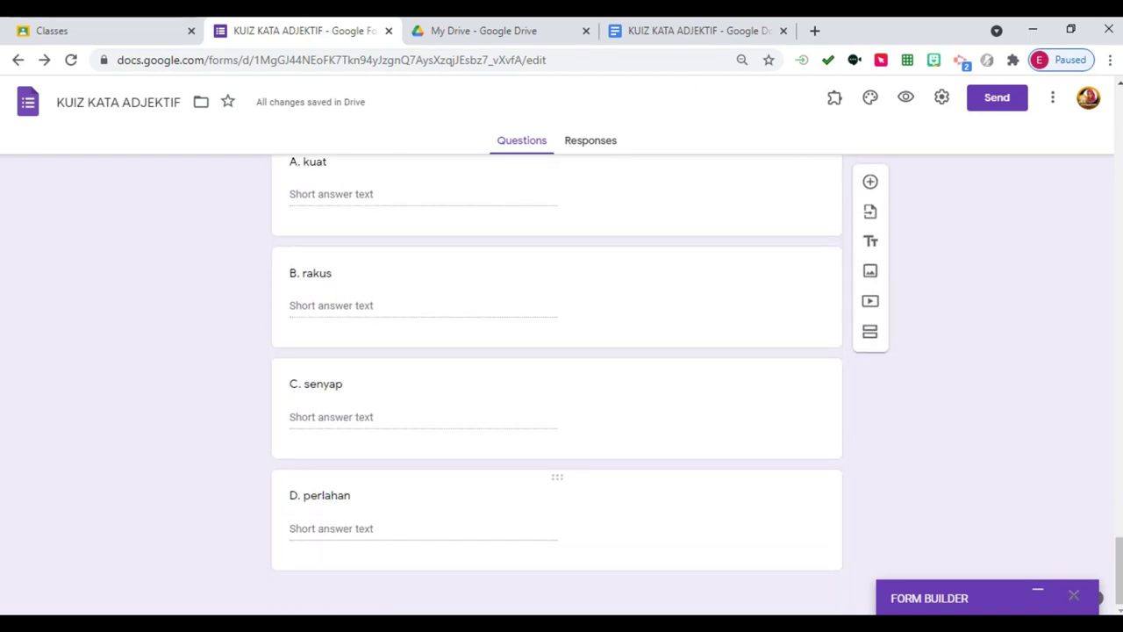
scroll(556, 386, "up", 7)
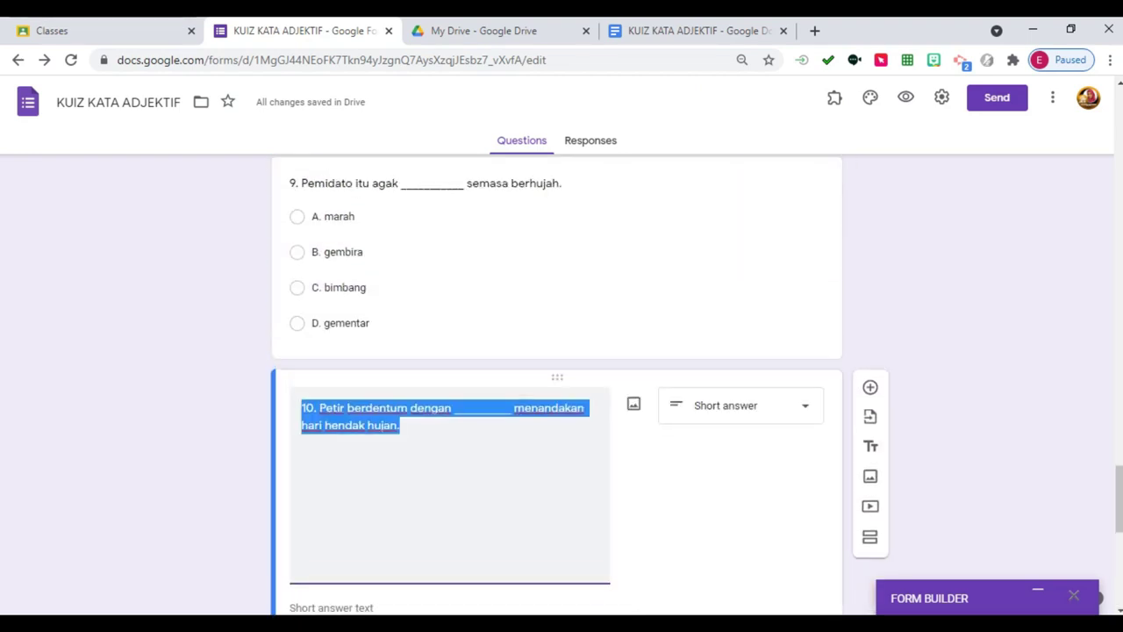
scroll(556, 386, "down", 3)
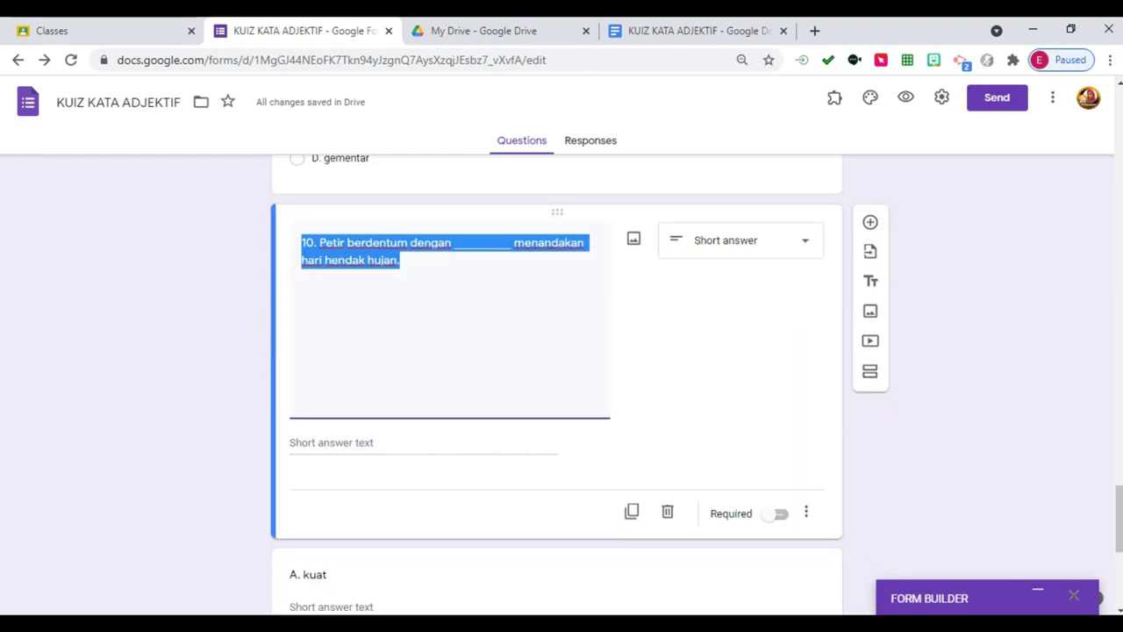
scroll(556, 386, "down", 4)
left_click(351, 243)
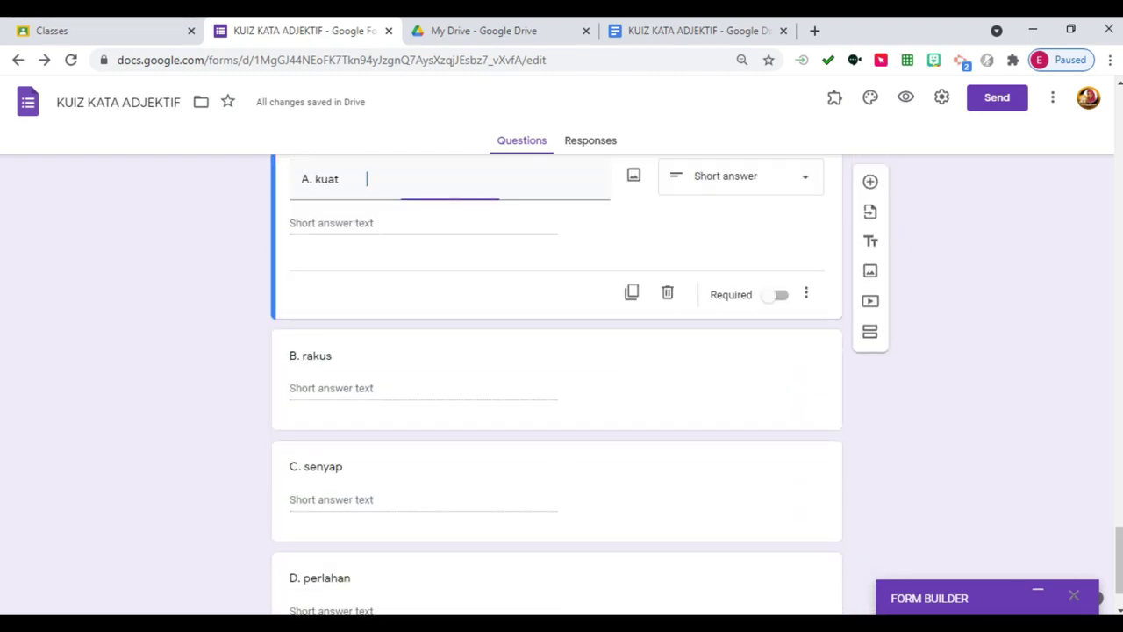
left_click(351, 356)
left_click(315, 466)
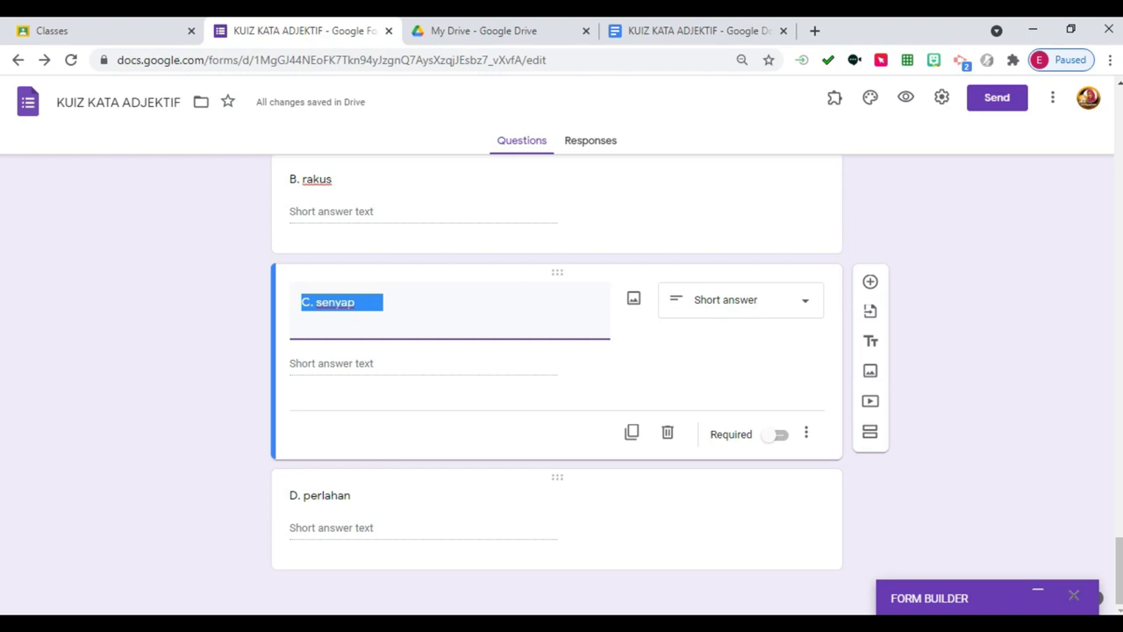
left_click(347, 494)
scroll(556, 386, "up", 5)
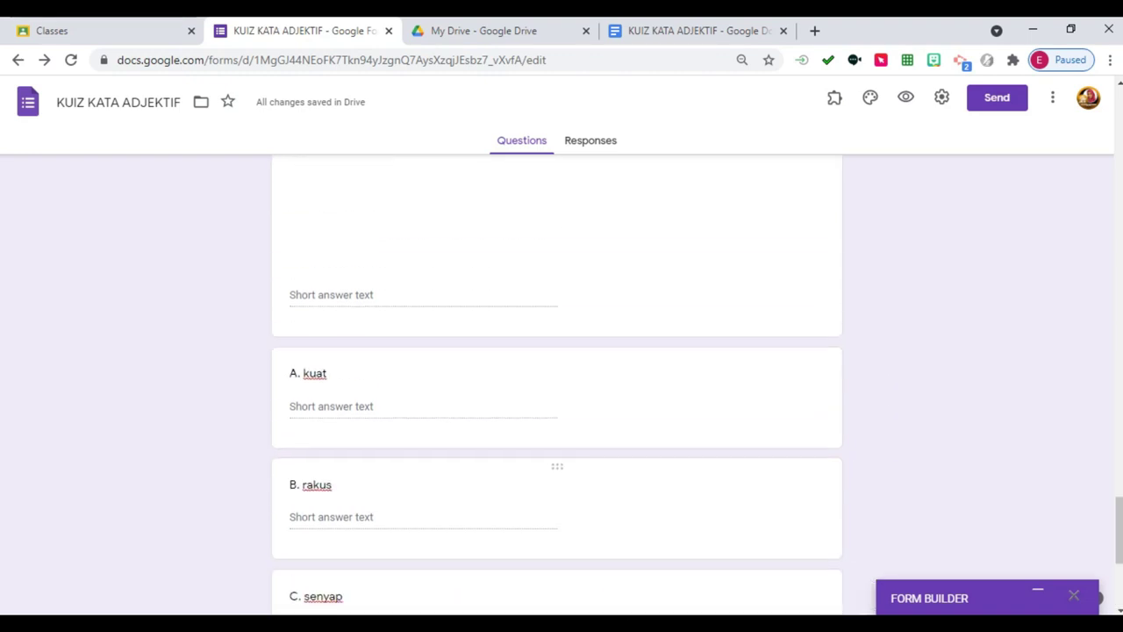
scroll(556, 386, "up", 1)
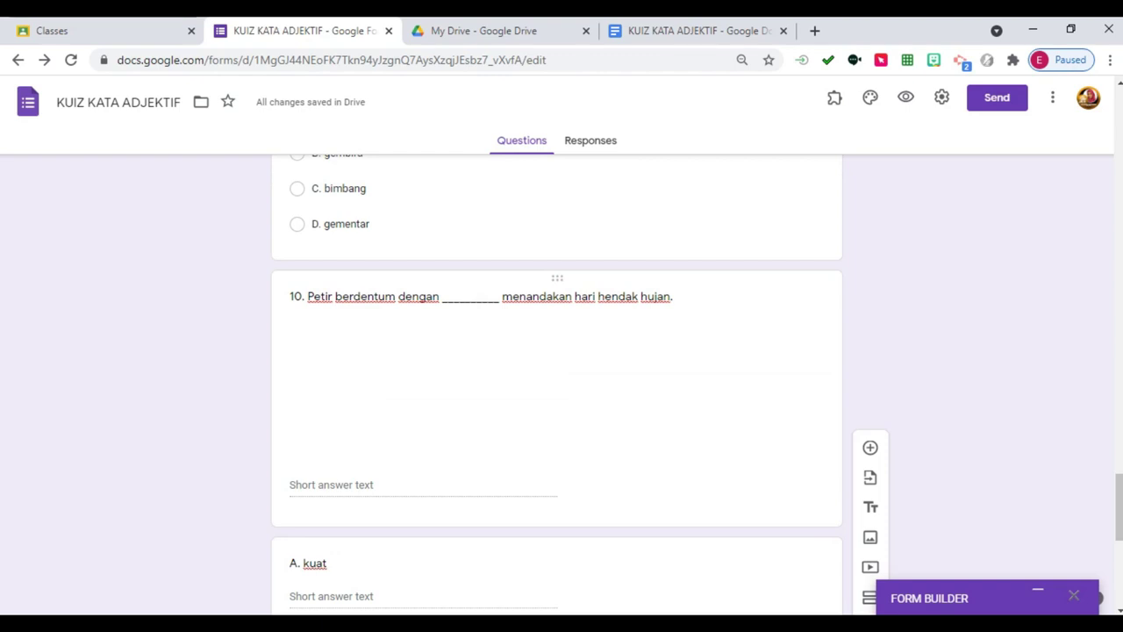
Delete question 10 and the A. kuat, B. rakus, C. senyap and D. perlahan items.
left_click(377, 296)
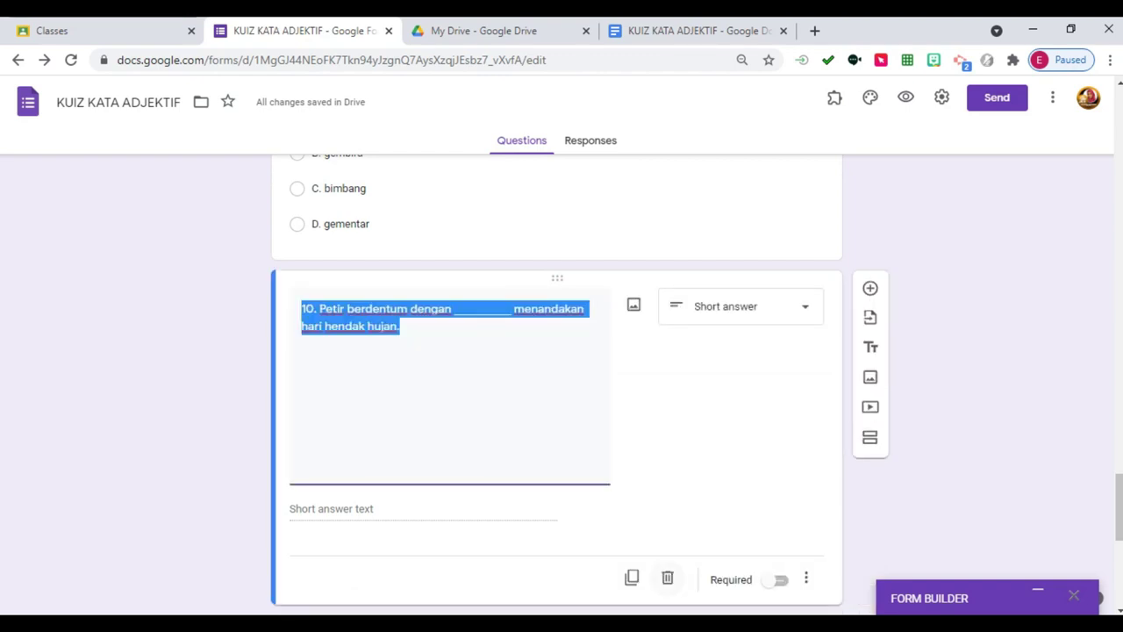
left_click(667, 578)
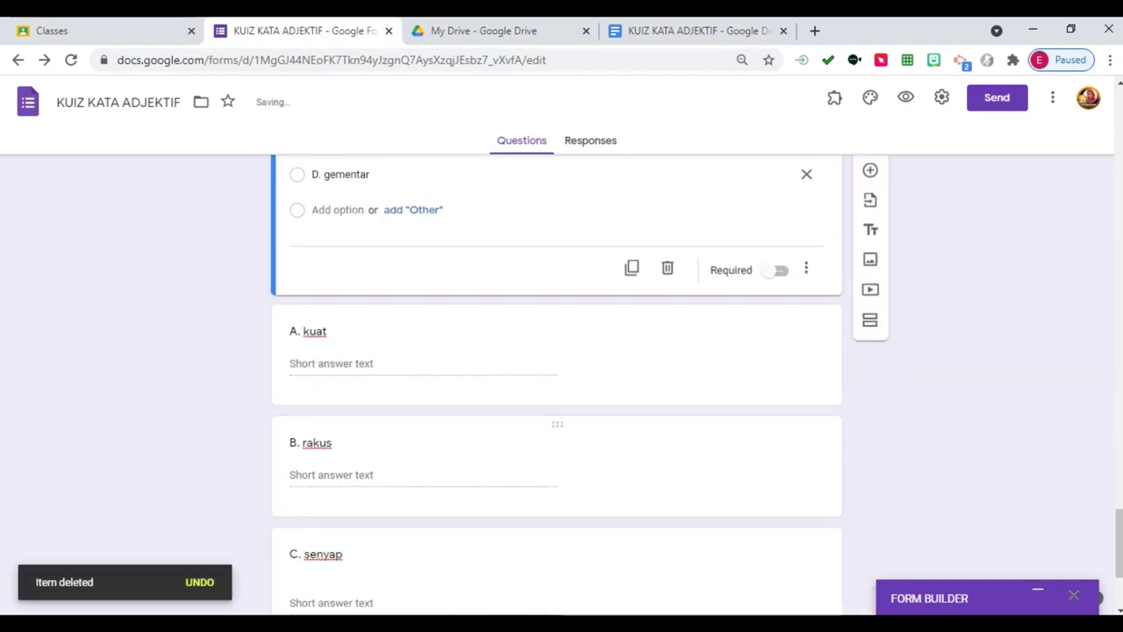
scroll(556, 386, "down", 2)
left_click(667, 195)
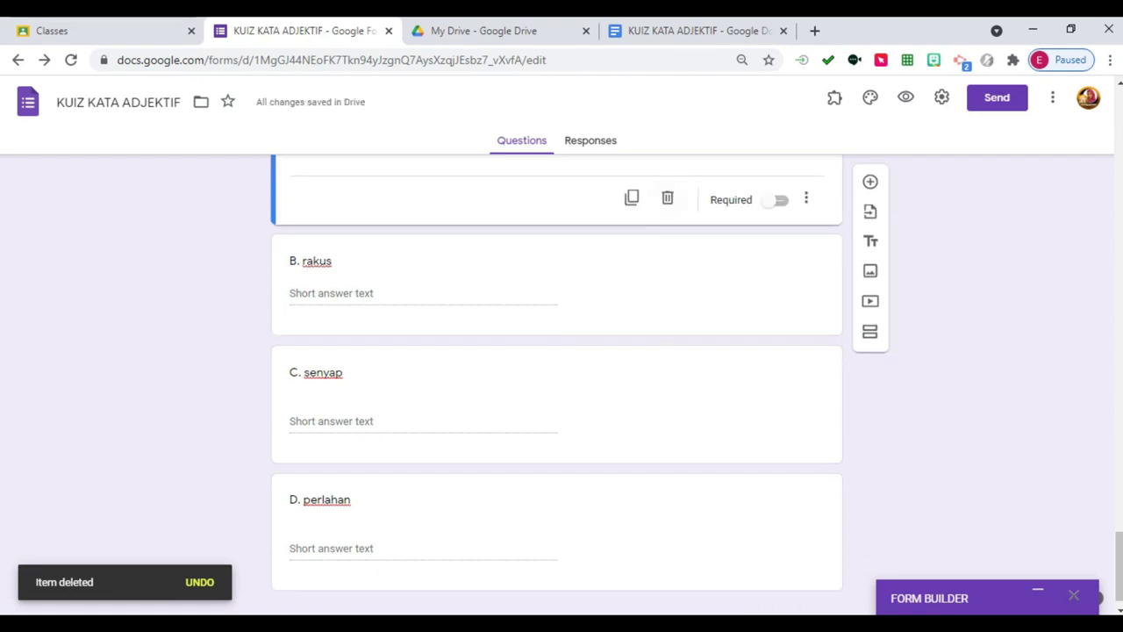
left_click(667, 196)
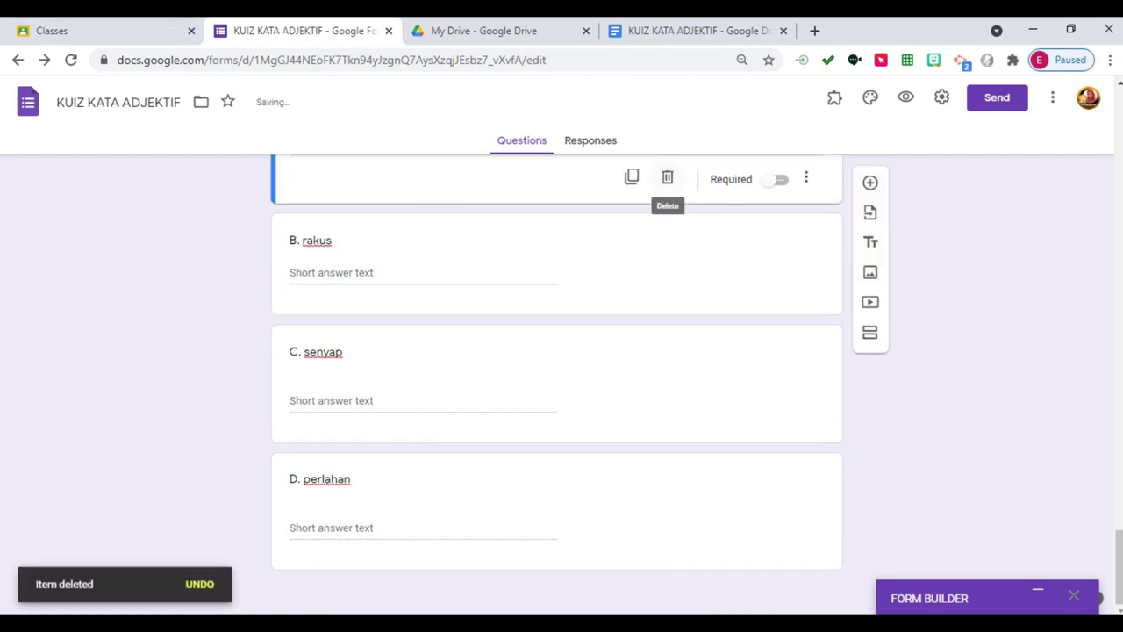
scroll(667, 188, "up", 2)
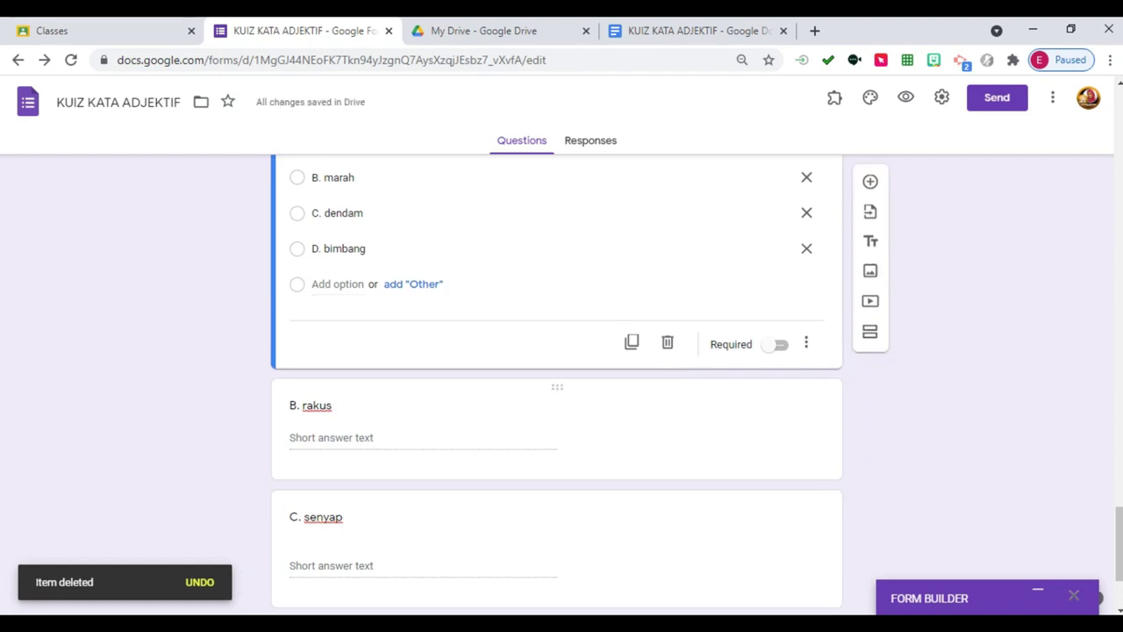
left_click(667, 424)
left_click(667, 424)
left_click(667, 438)
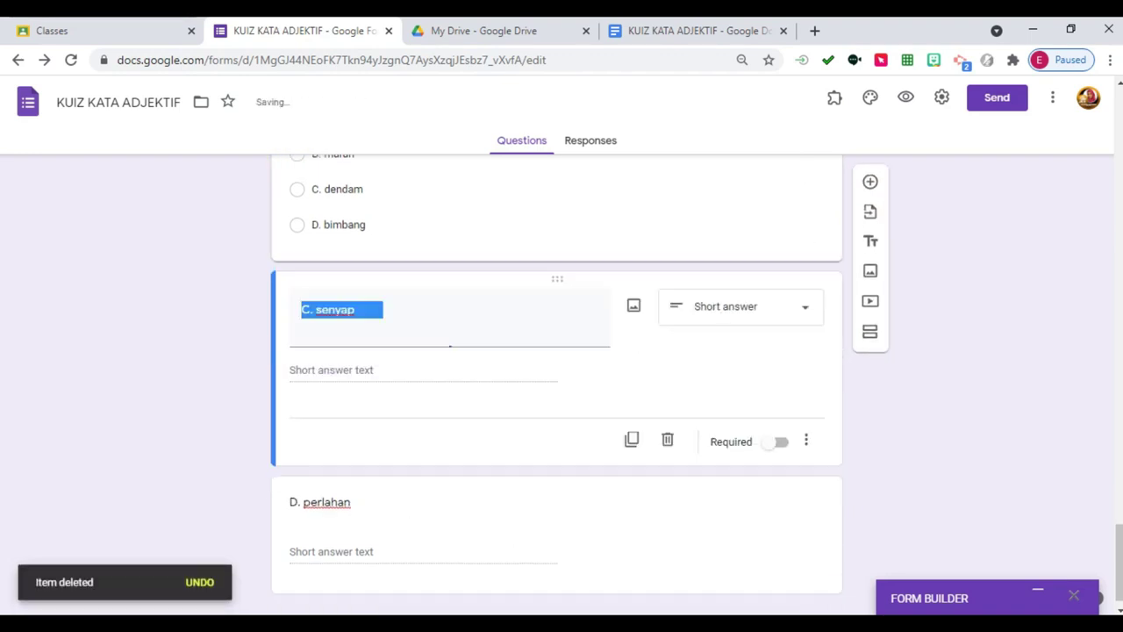
left_click(667, 439)
left_click(667, 539)
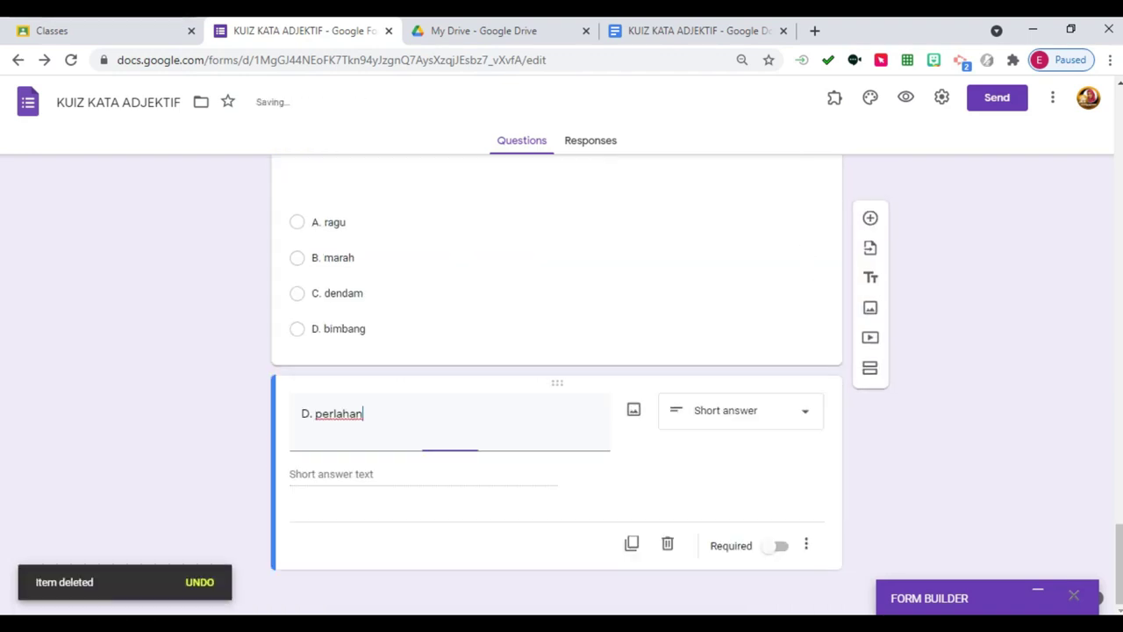
left_click(667, 540)
scroll(557, 351, "up", 20)
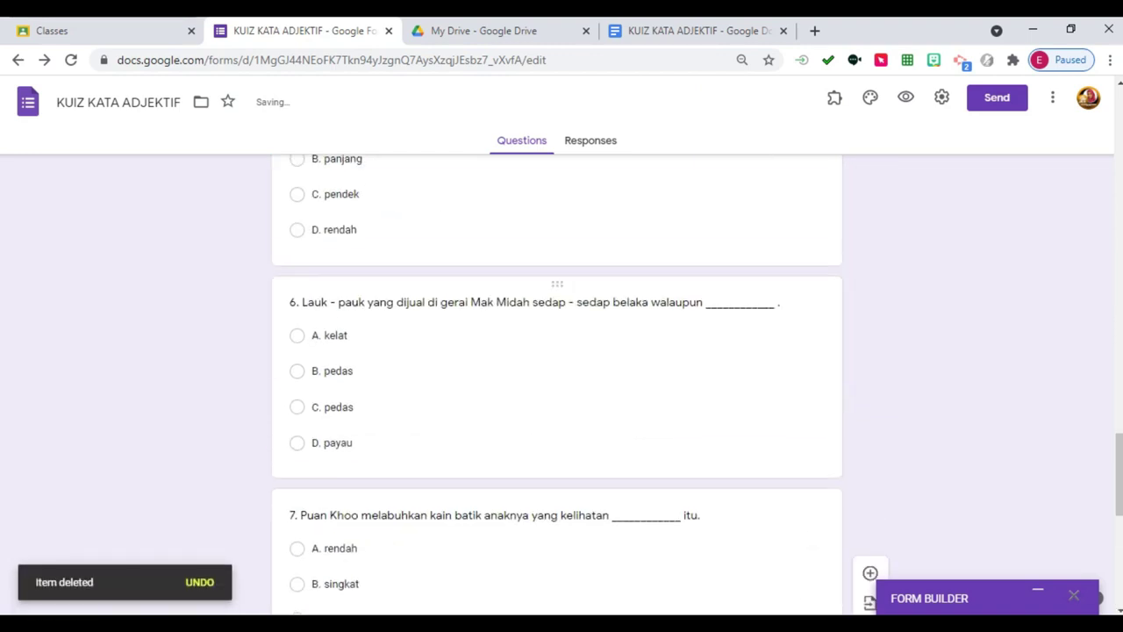
scroll(557, 352, "down", 5)
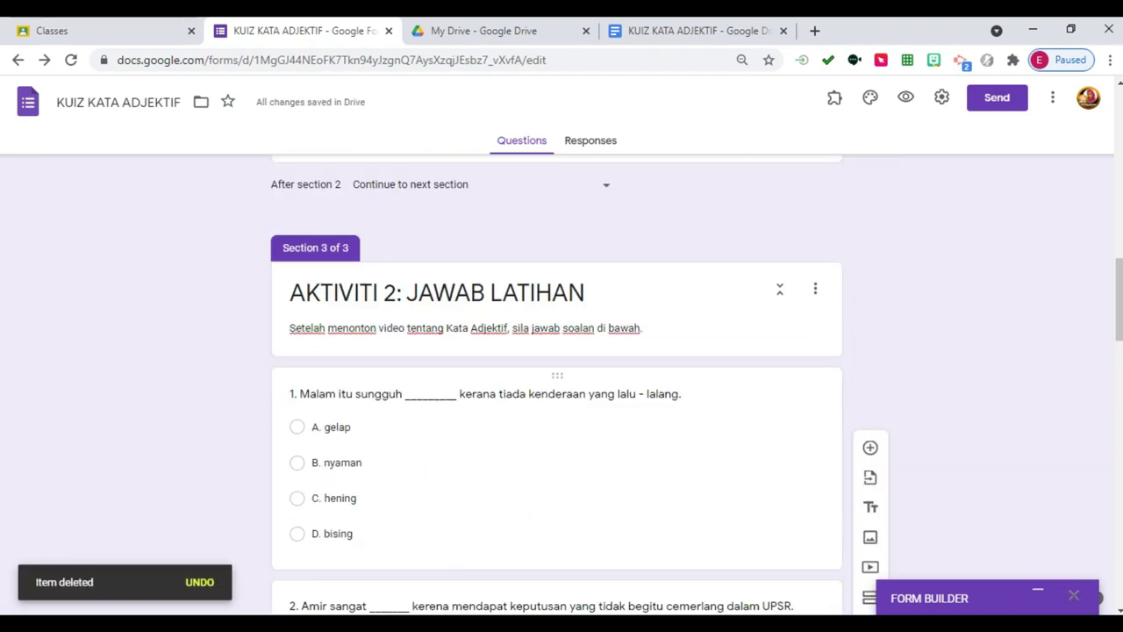
Finish editing question 1's text and open the form Settings at the General options.
left_click(557, 465)
scroll(557, 351, "down", 3)
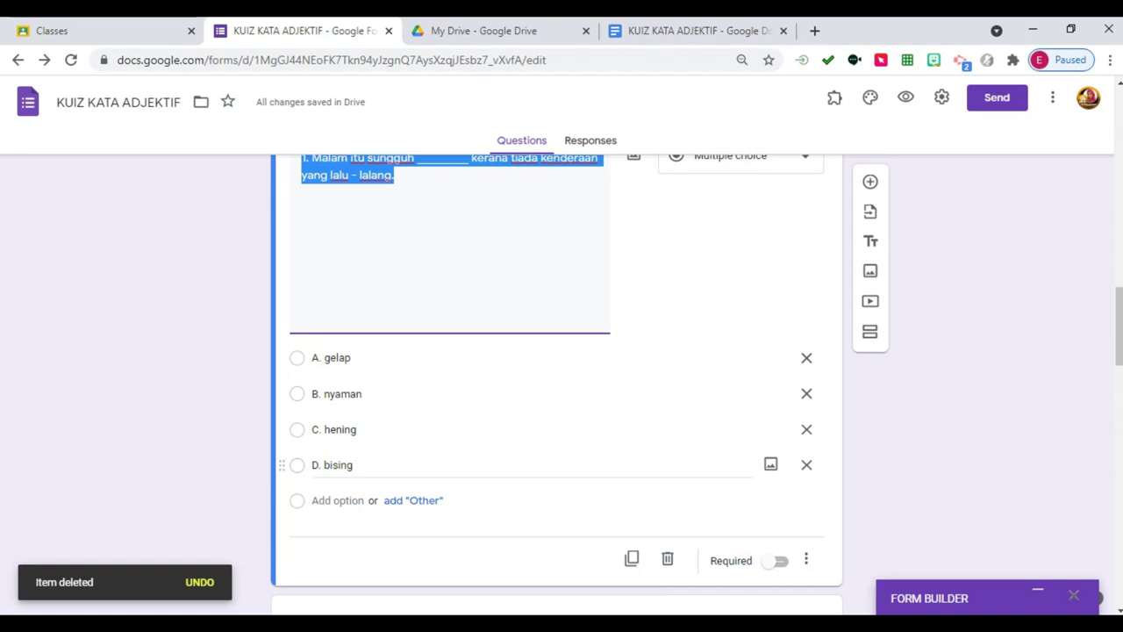
scroll(557, 351, "up", 1)
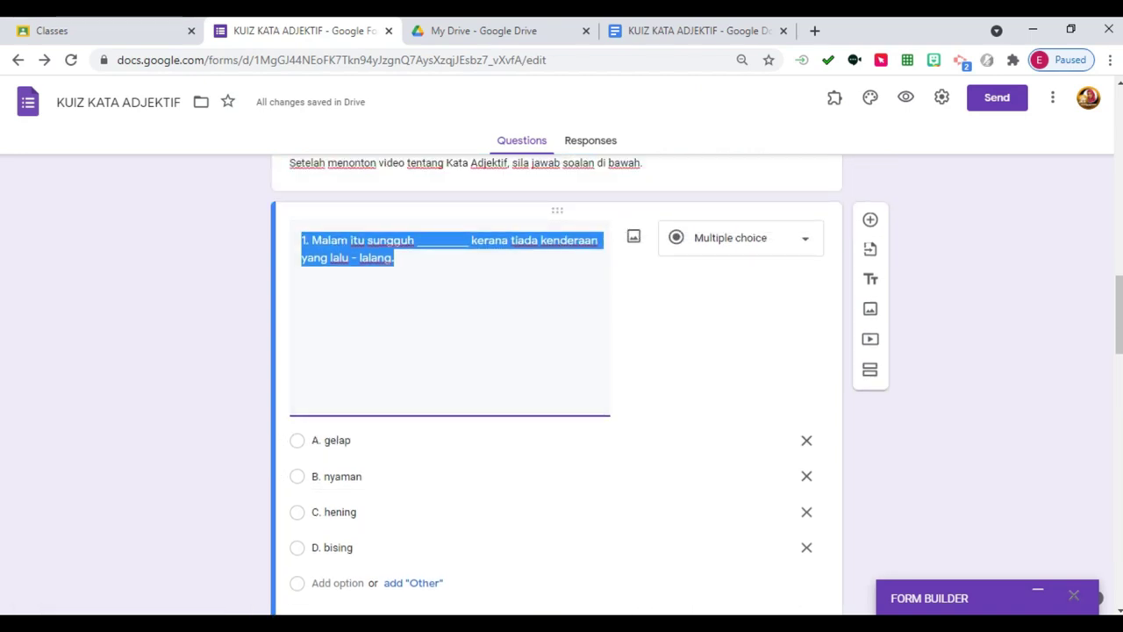
key("Tab")
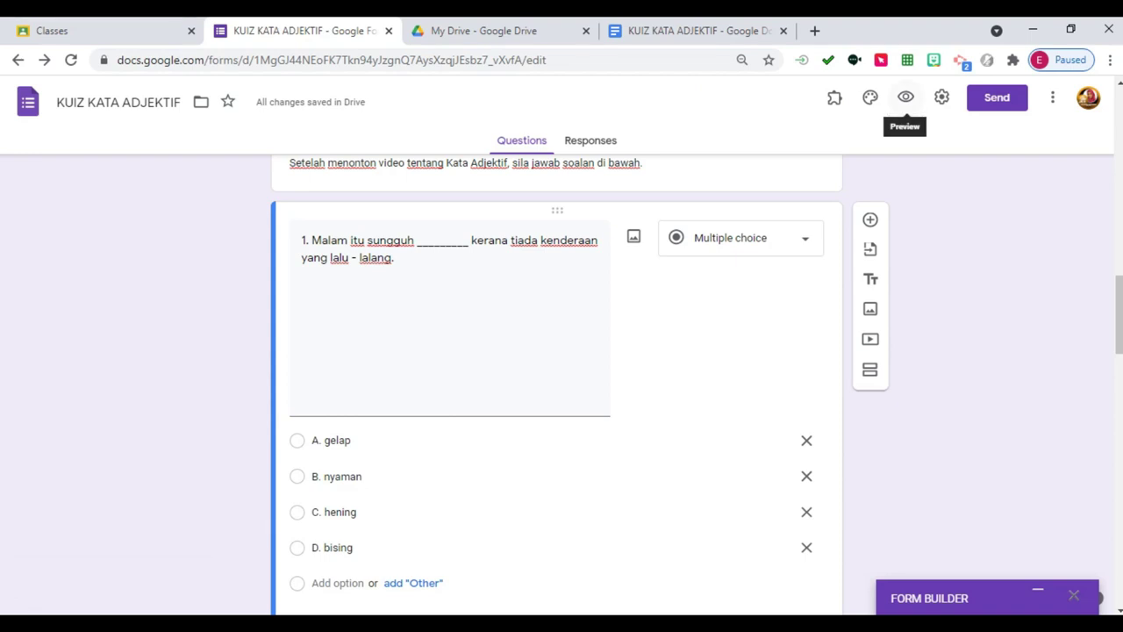
left_click(941, 96)
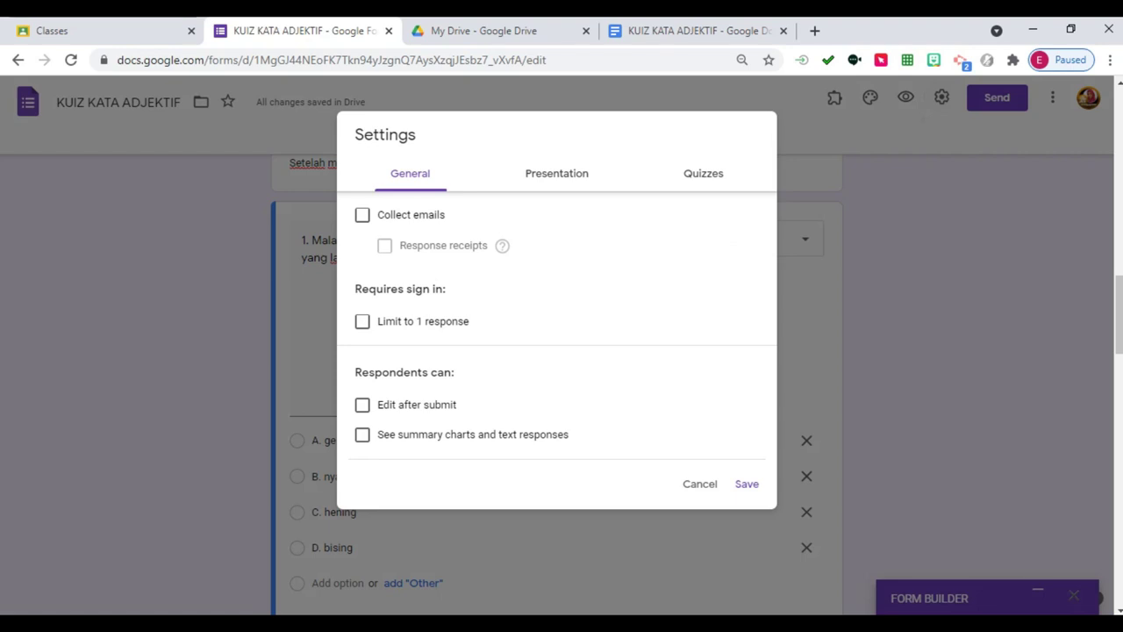
Switch on 'Make this a quiz' in the Quizzes settings, releasing grades immediately after submission.
left_click(703, 173)
left_click(372, 216)
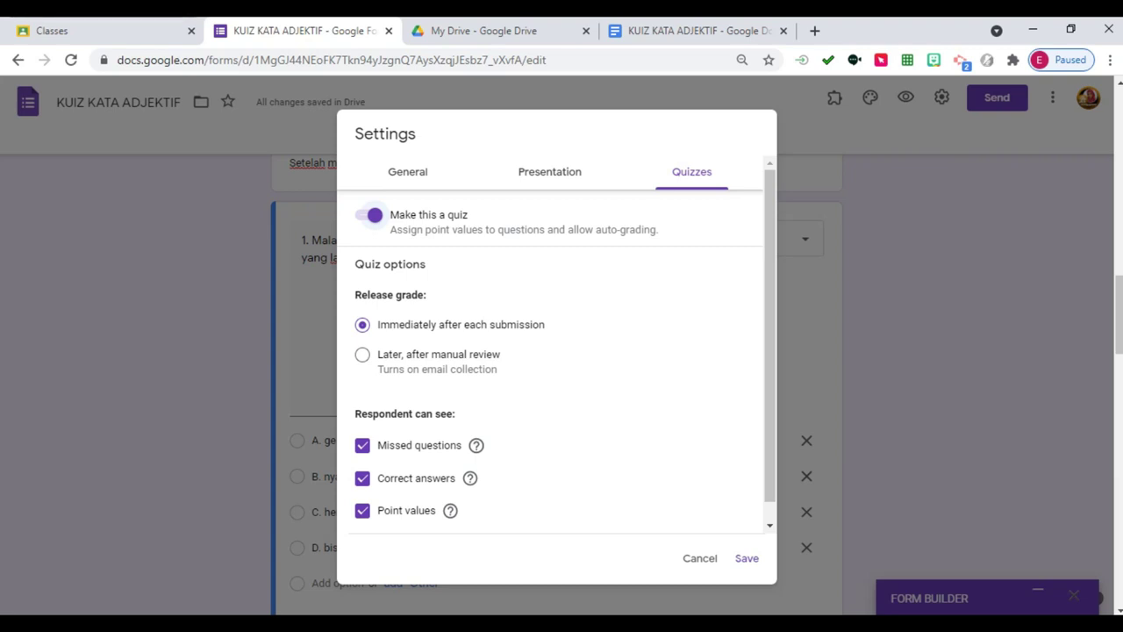
scroll(553, 351, "down", 1)
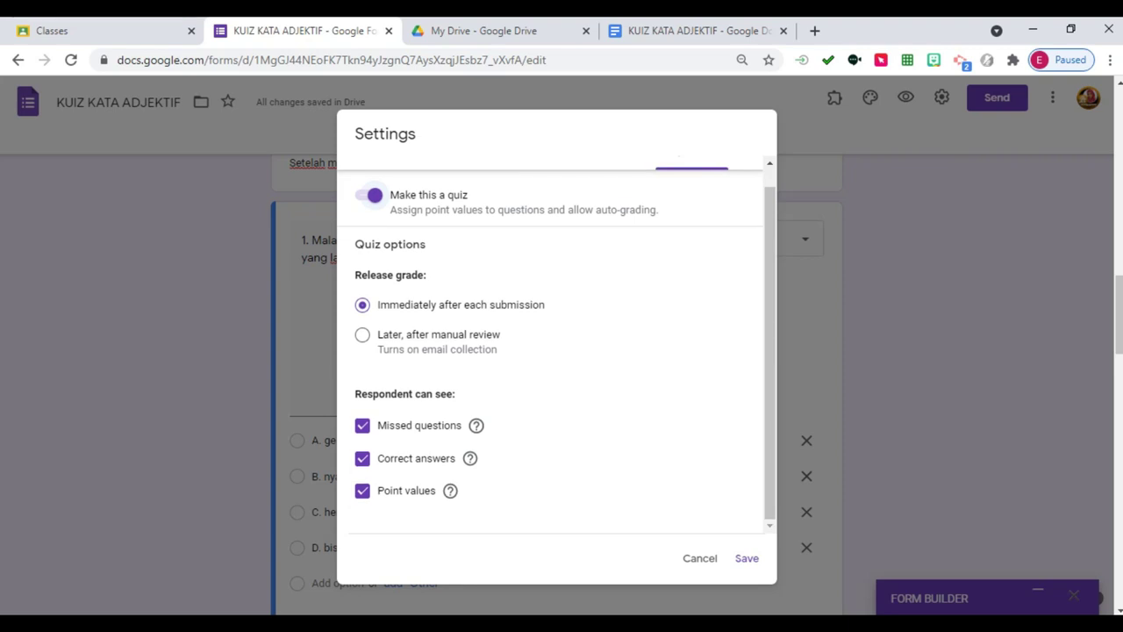
scroll(556, 351, "up", 1)
Set the confirmation message to 'TAHNIAH! TUGASAN ANDA TELAH CIKGU TERIMA.' in Presentation settings.
left_click(556, 173)
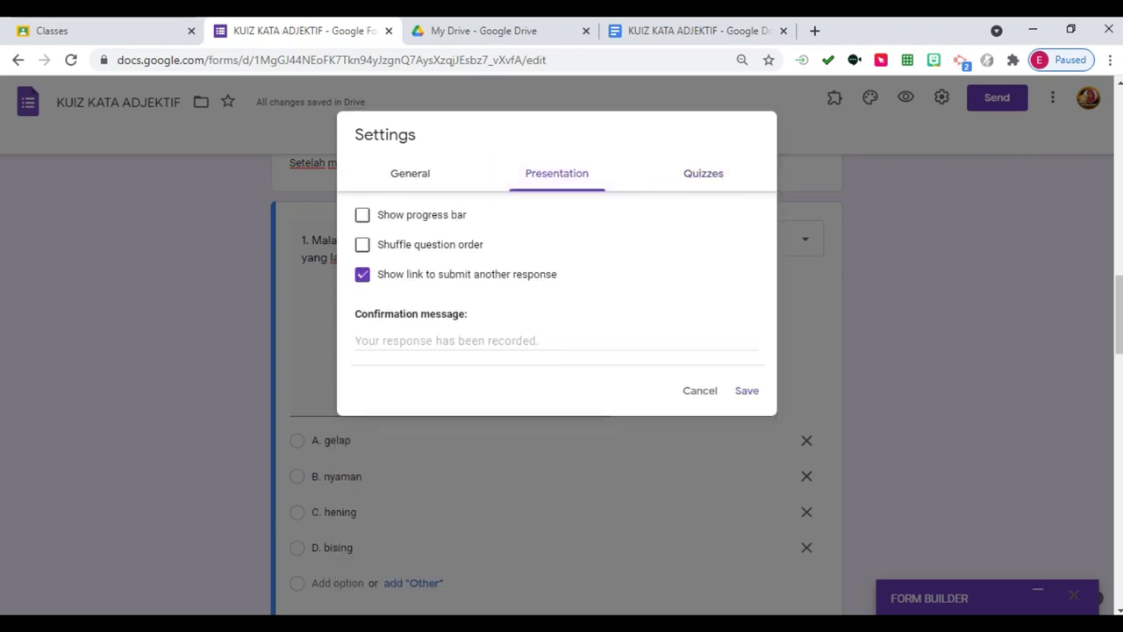
left_click(557, 340)
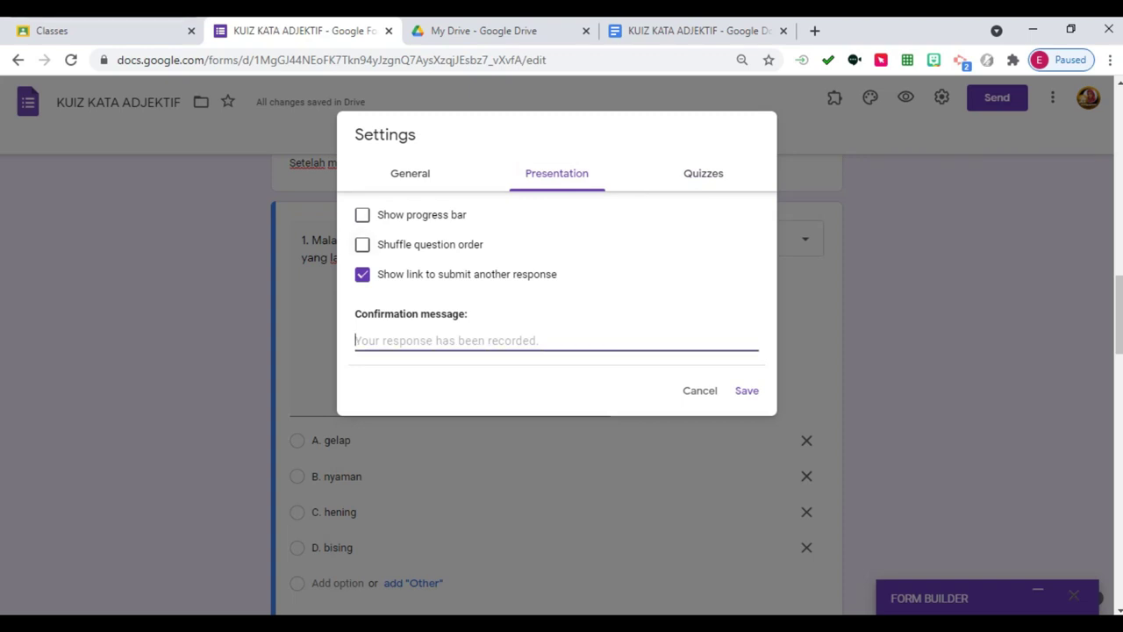
type("tU")
key("BackSpace")
key("BackSpace")
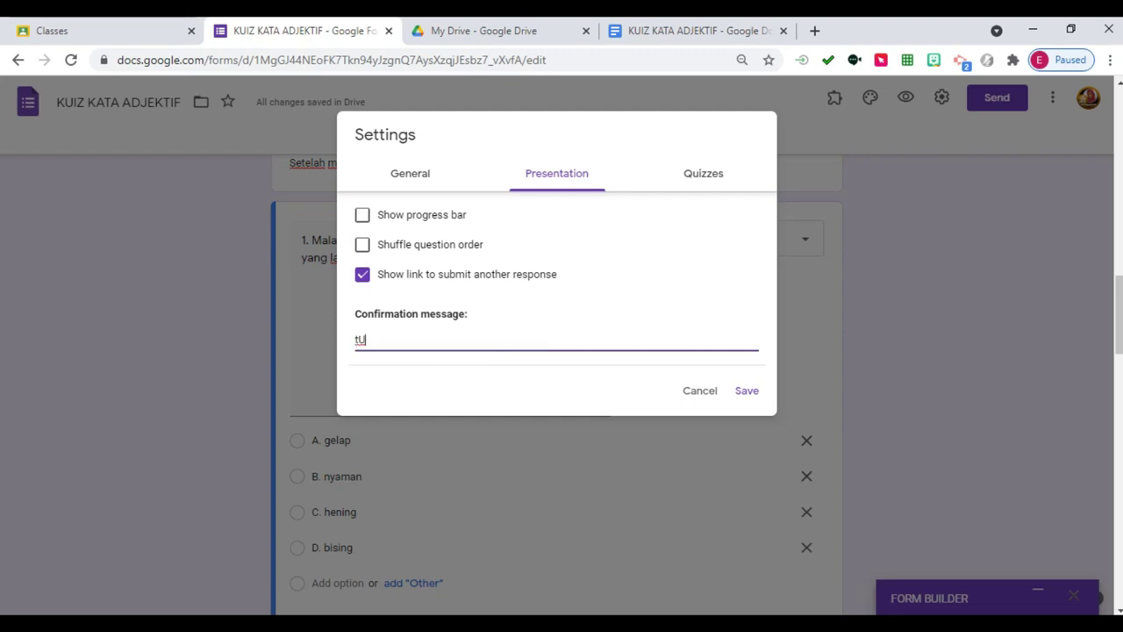
type("tUGA")
key("BackSpace")
key("BackSpace")
key("BackSpace")
key("BackSpace")
type("TAHNIAH! TUGASAN ANDA TEL")
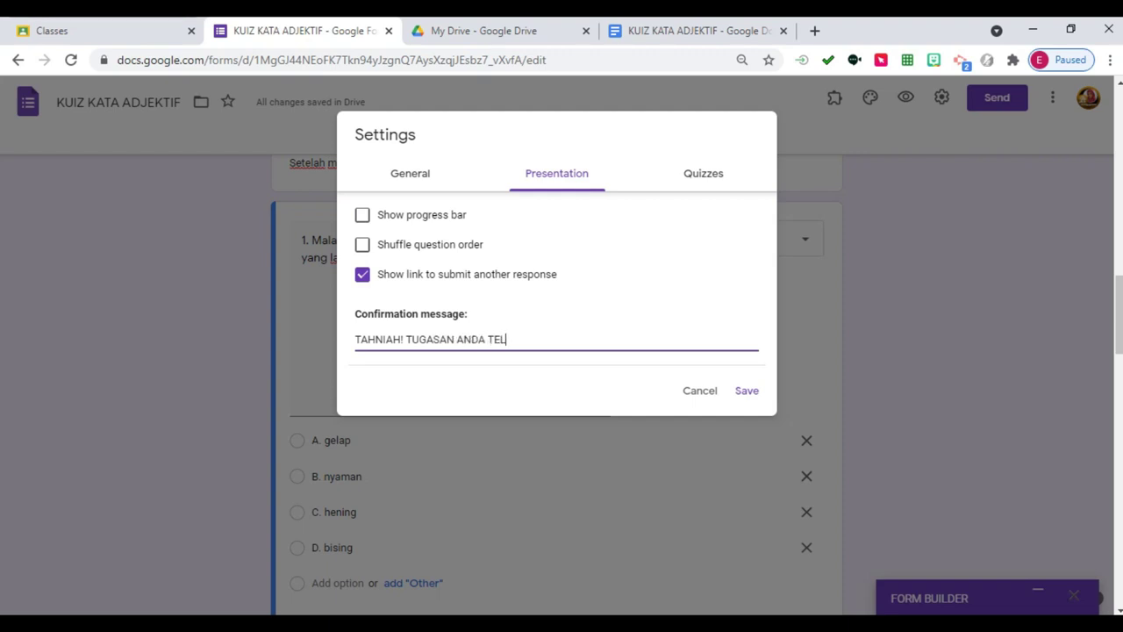
type("AH CIKGU TERIMA.")
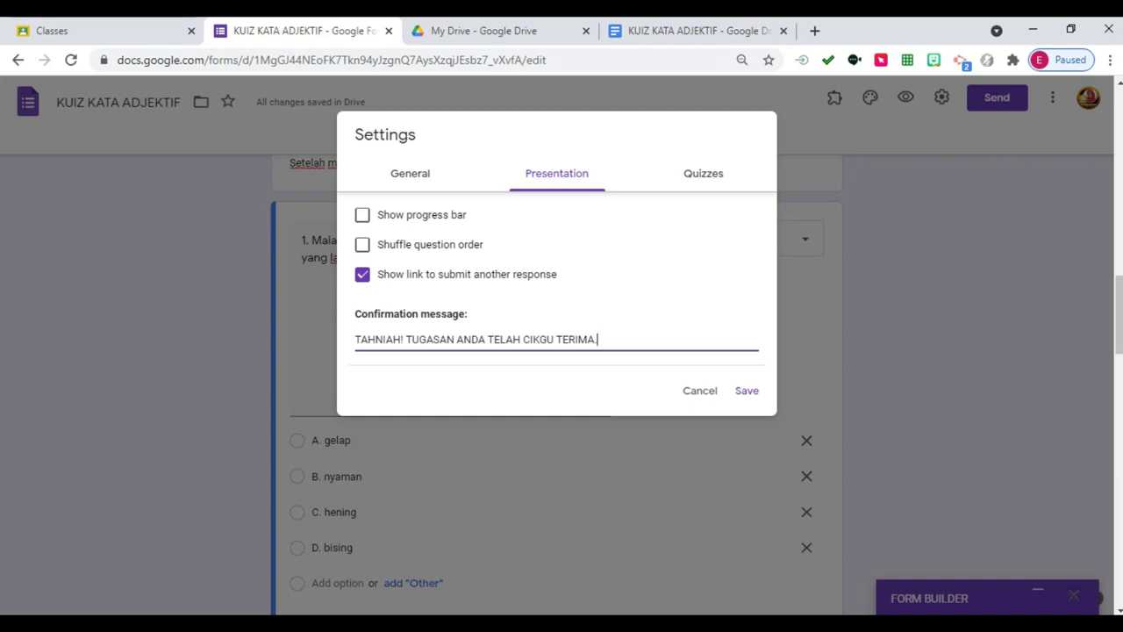
Turn on 'Shuffle question order' for respondents.
scroll(561, 491, "up", 2)
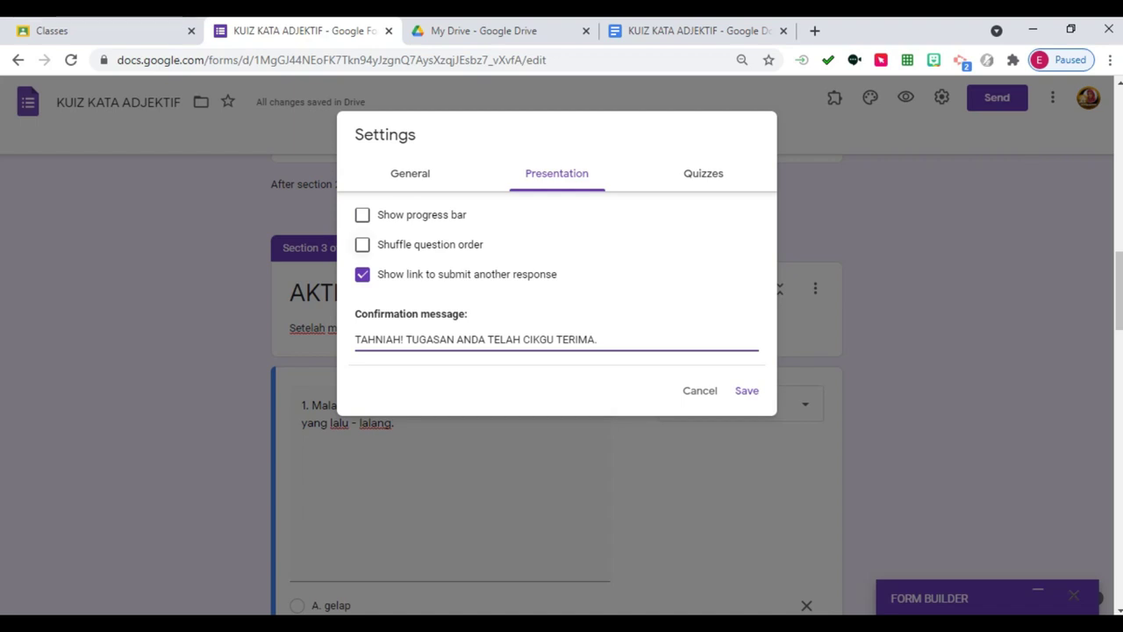
left_click(362, 245)
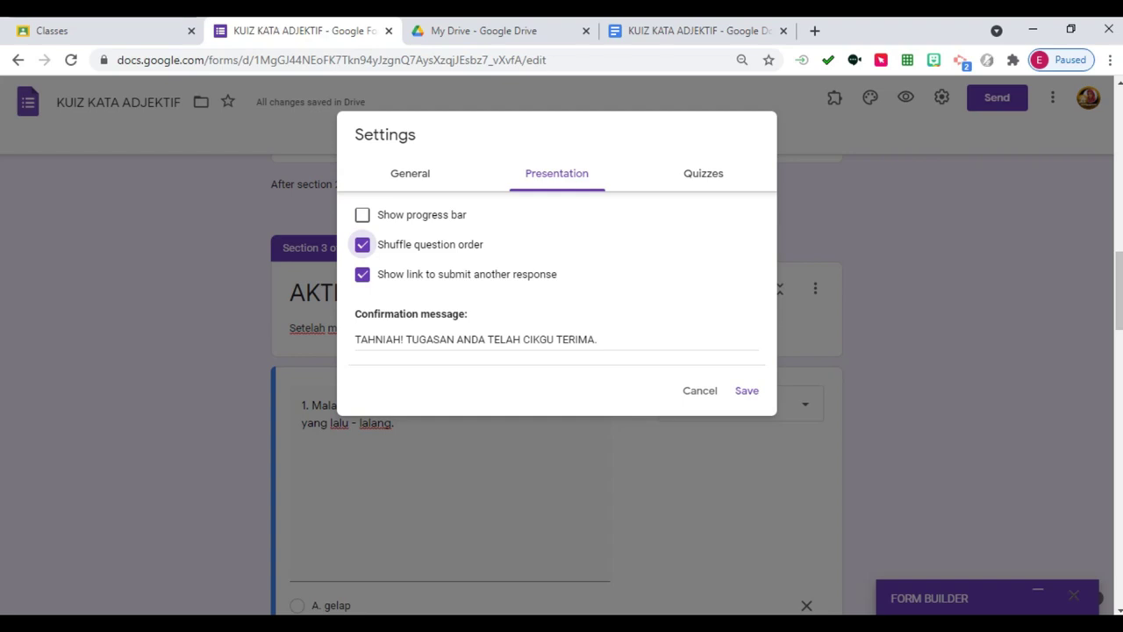
left_click(410, 173)
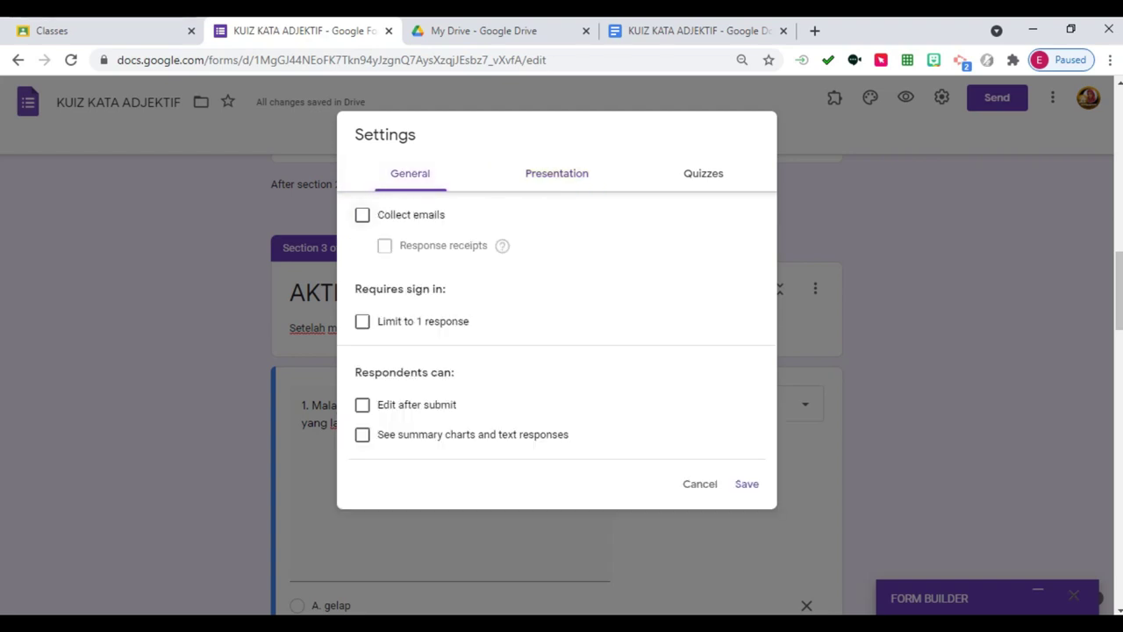
Turn on 'Collect emails' in General settings and save the quiz settings.
left_click(363, 214)
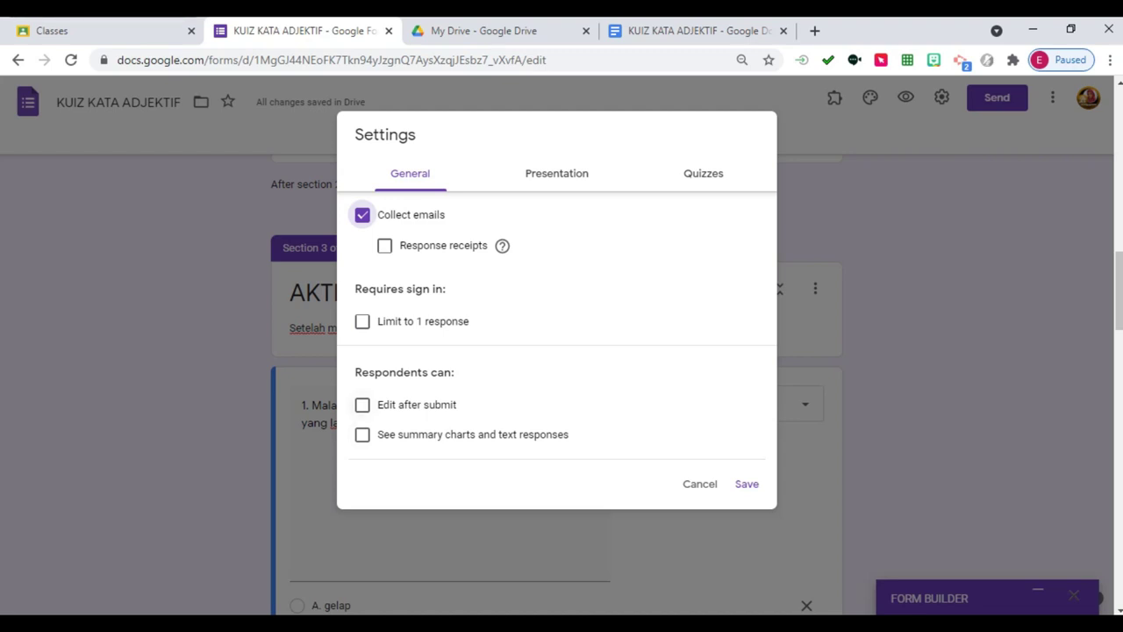
left_click(747, 483)
scroll(557, 351, "down", 1)
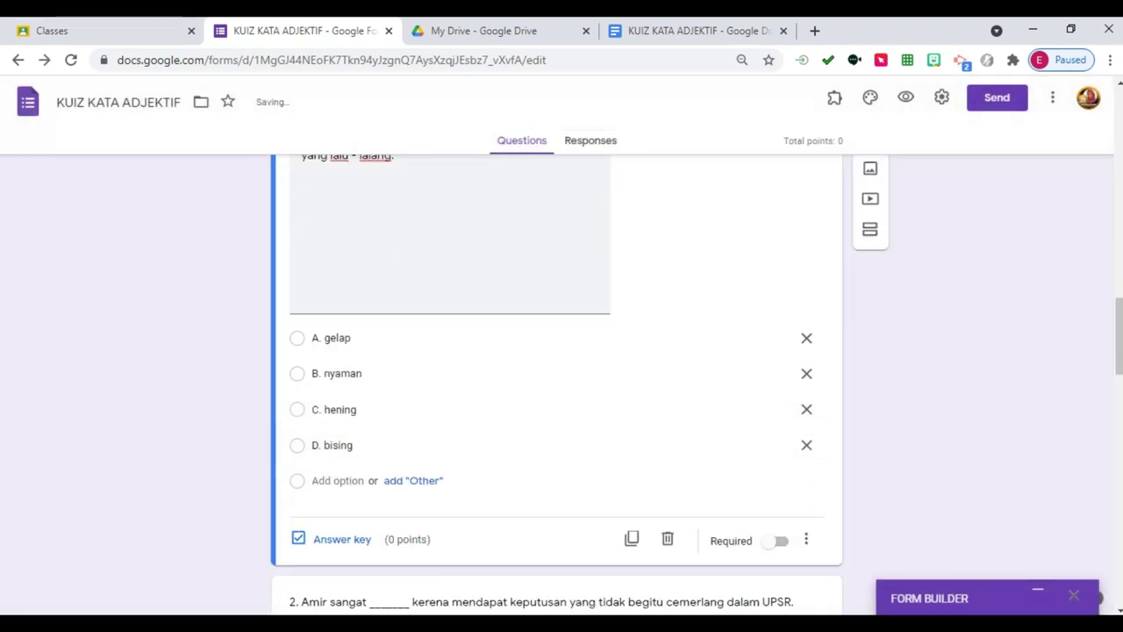
Give question 1 2 points with C. hening as the correct answer, and make it required.
scroll(557, 351, "down", 1)
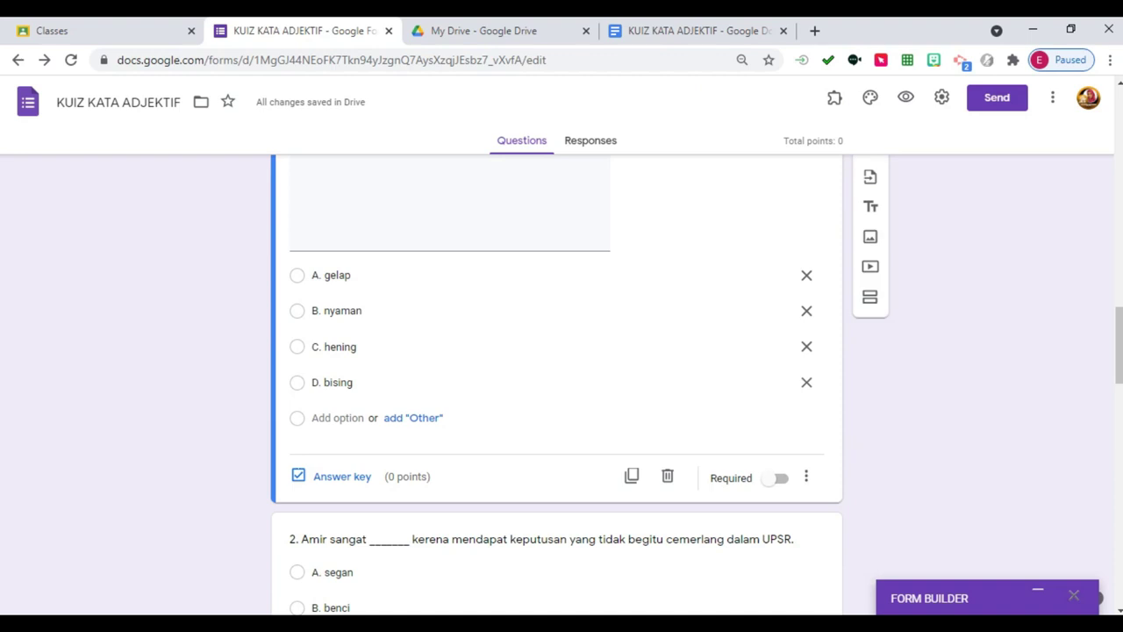
left_click(343, 475)
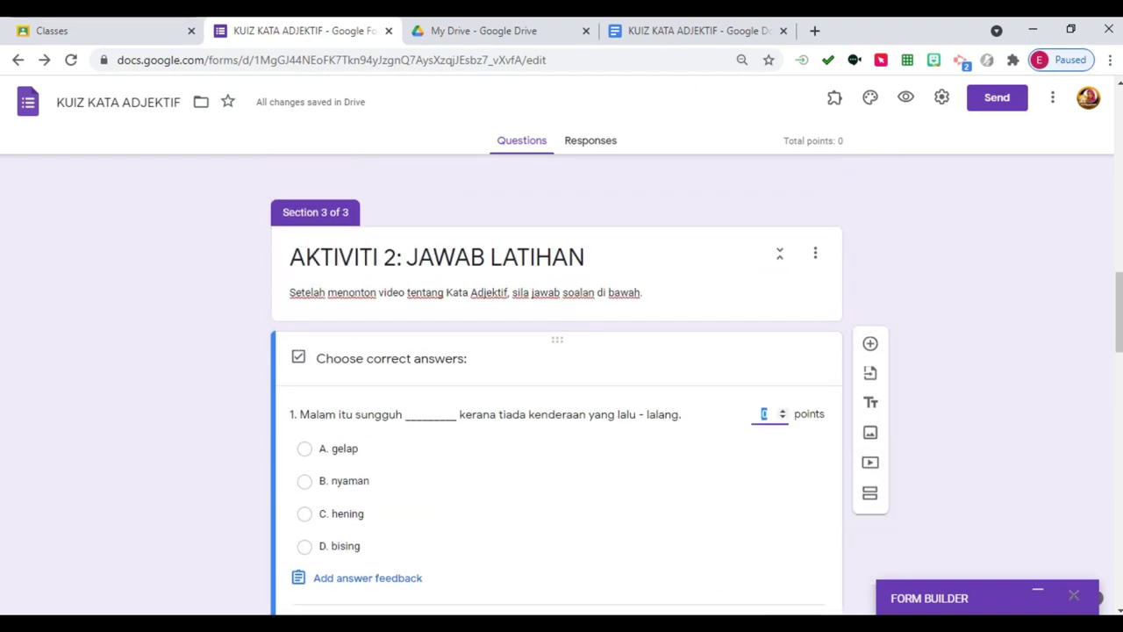
type("2")
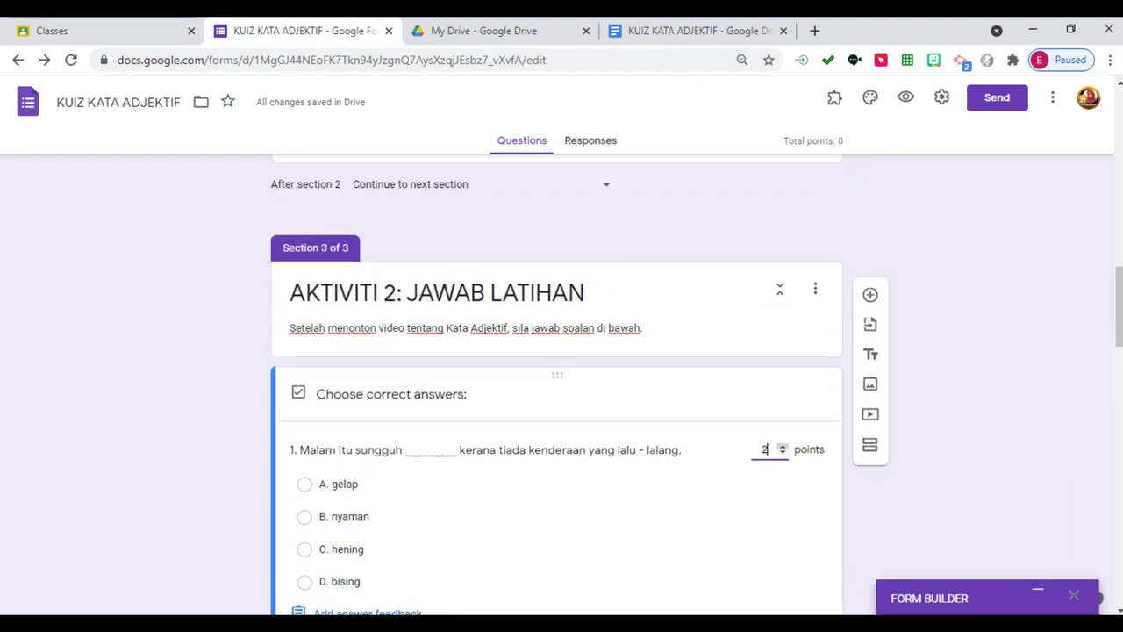
scroll(557, 386, "down", 1)
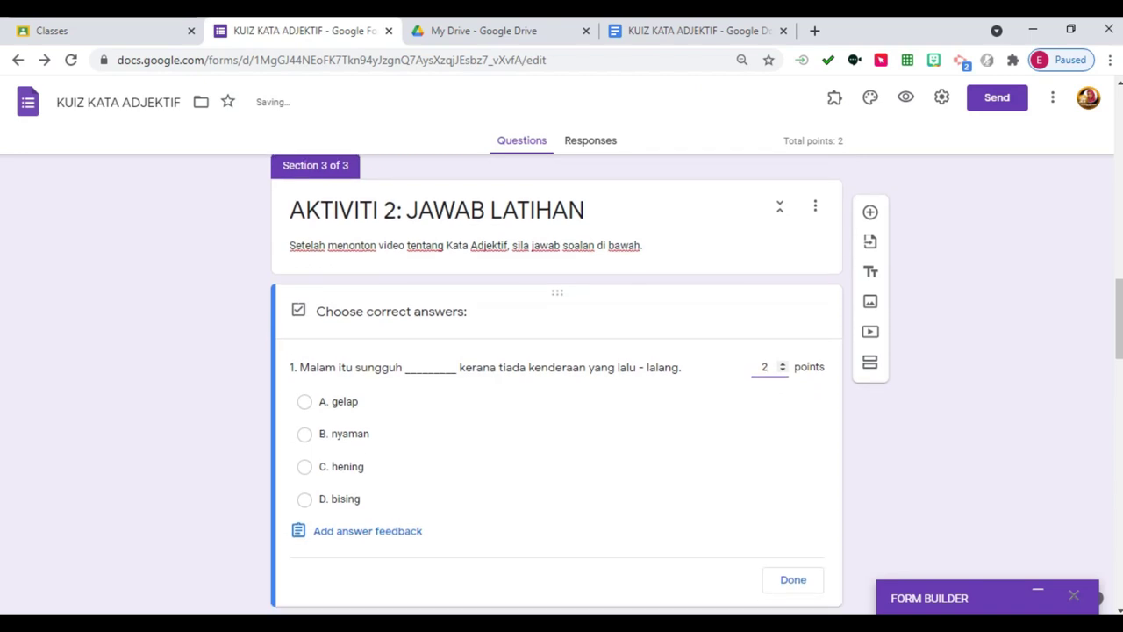
left_click(305, 466)
scroll(556, 385, "down", 1)
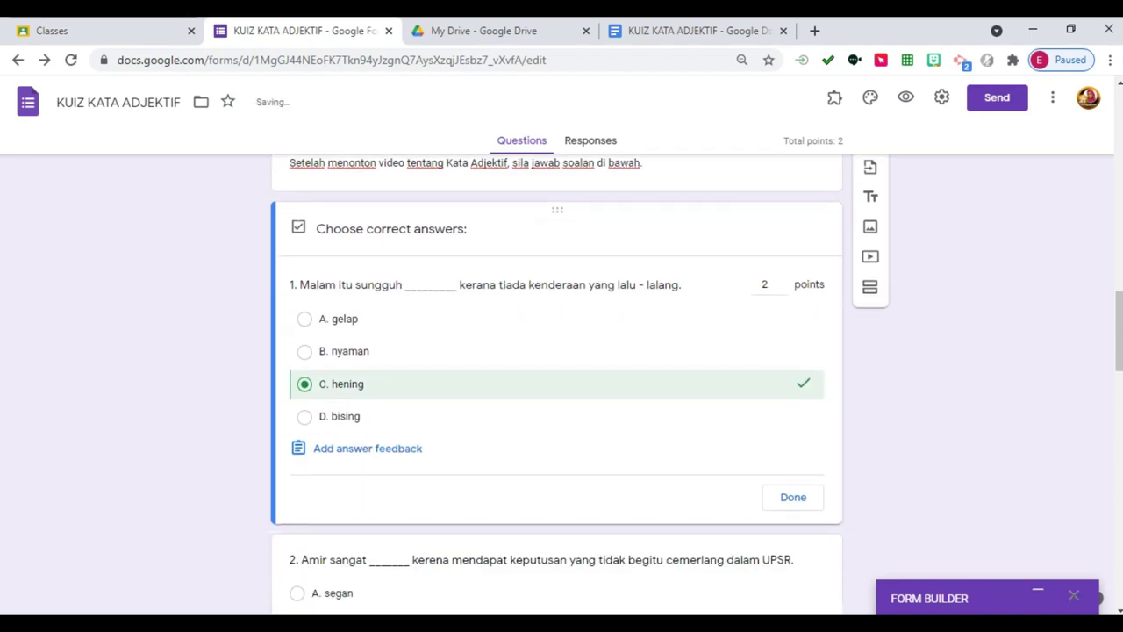
left_click(793, 496)
left_click(776, 505)
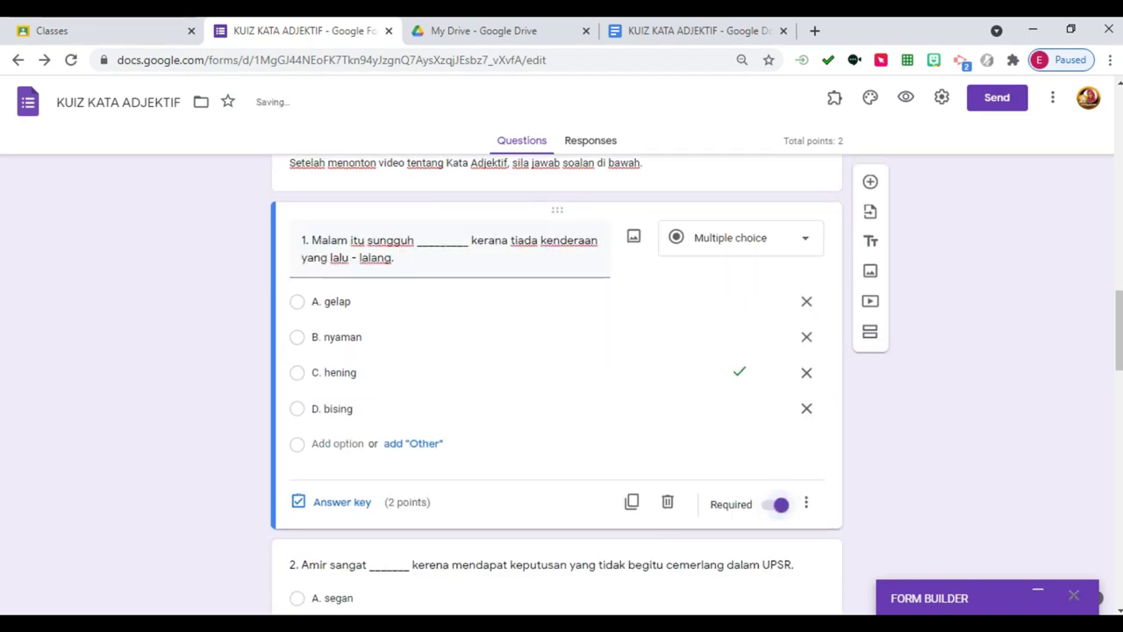
Open question 2's answer key to give it 2 points.
scroll(557, 386, "down", 3)
left_click(439, 316)
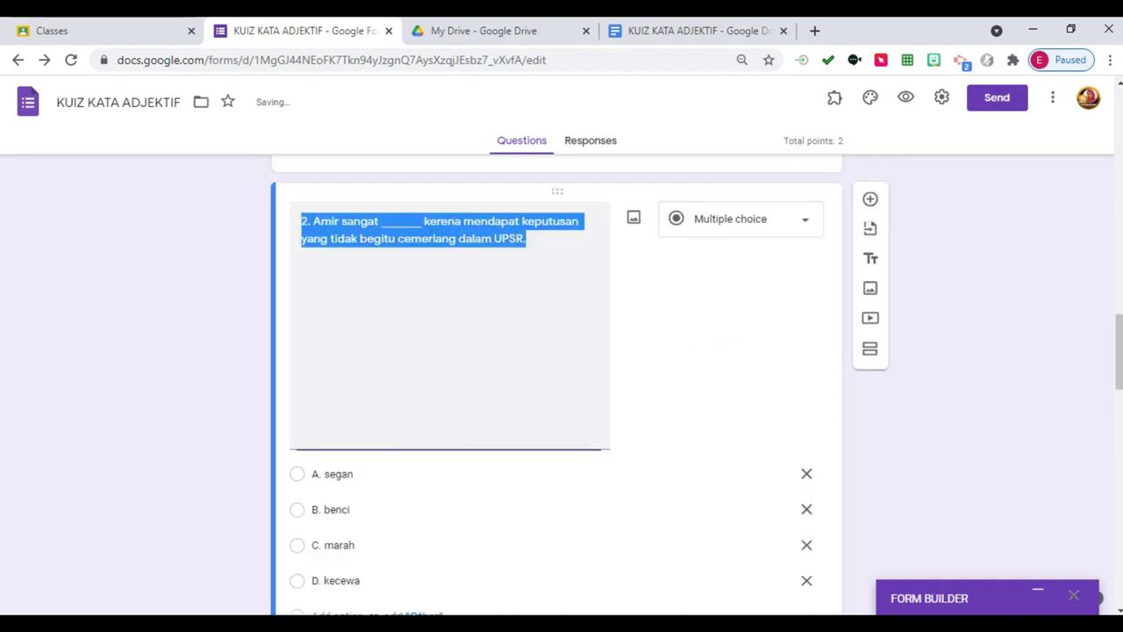
scroll(556, 387, "down", 1)
left_click(324, 592)
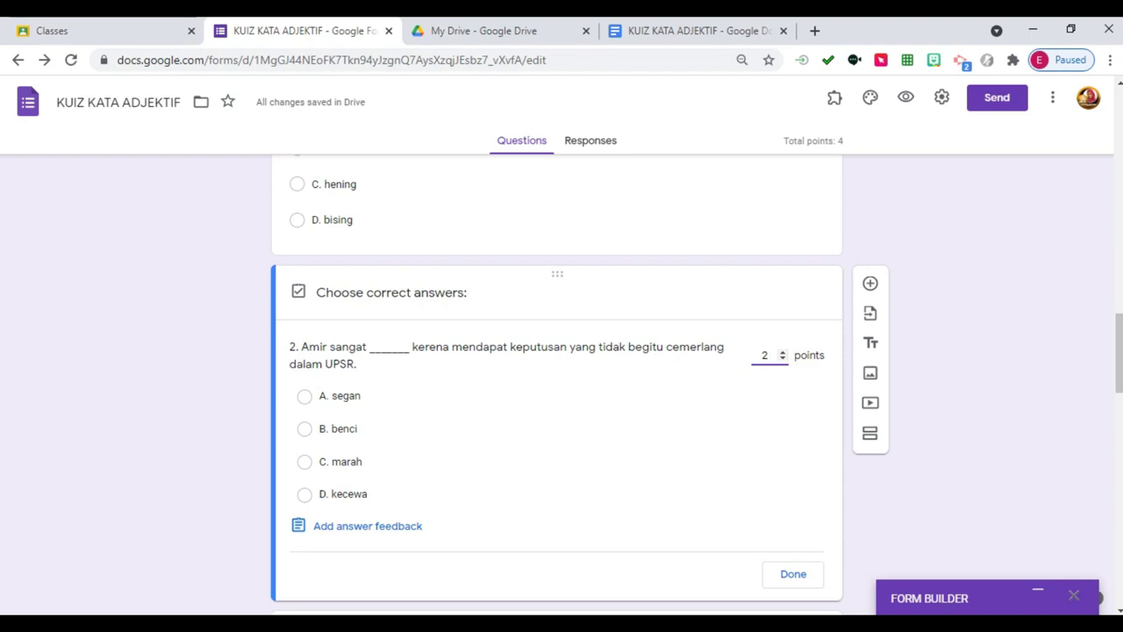
Mark D. kecewa as question 2's correct answer and make question 2 required.
left_click(305, 495)
scroll(557, 395, "down", 3)
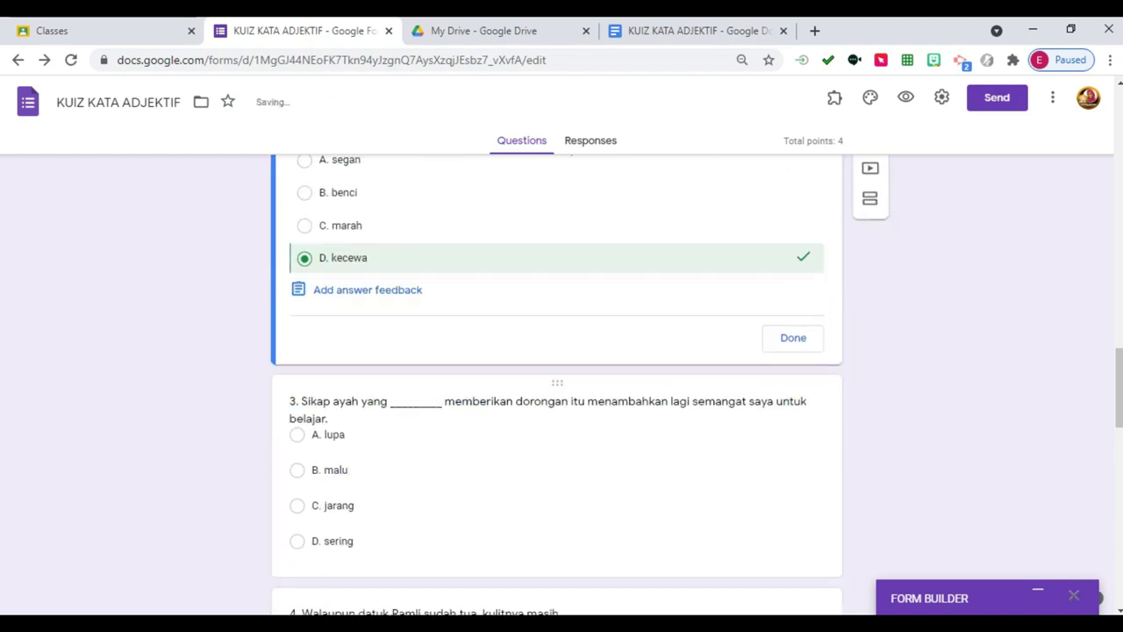
left_click(792, 326)
scroll(558, 395, "down", 2)
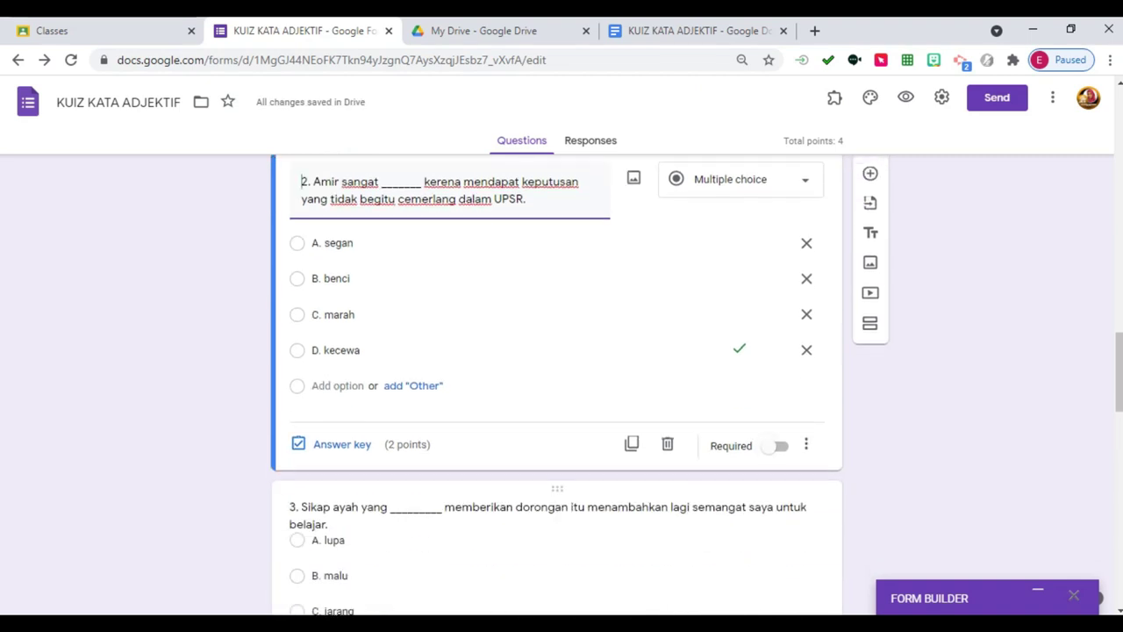
left_click(781, 446)
Give question 3 2 points in its answer key.
scroll(557, 395, "down", 2)
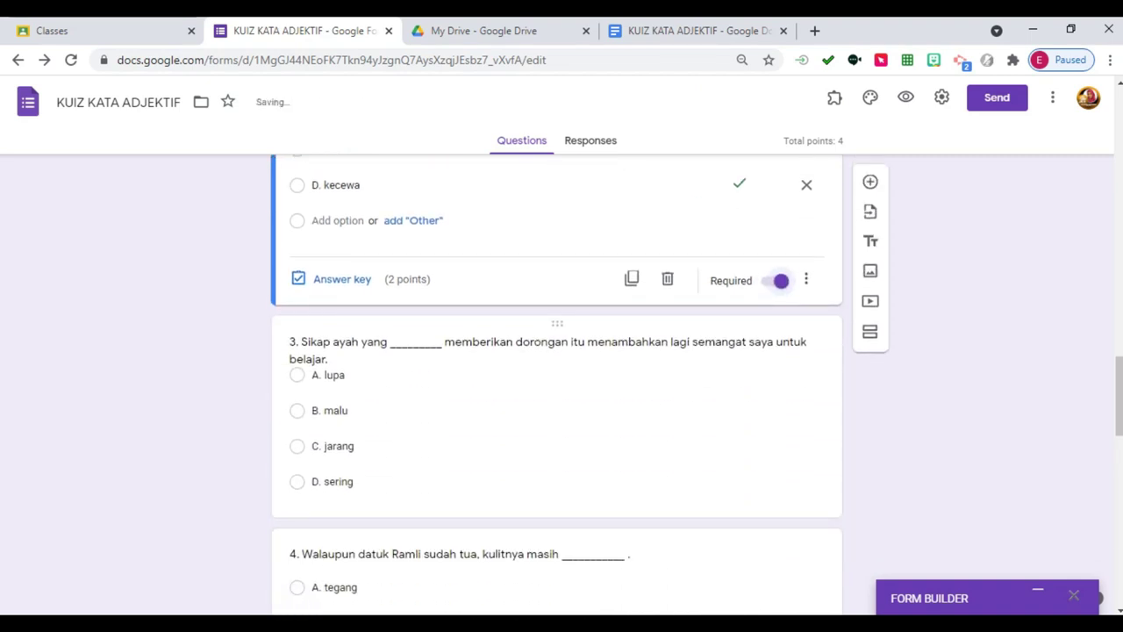
left_click(526, 338)
scroll(557, 395, "down", 2)
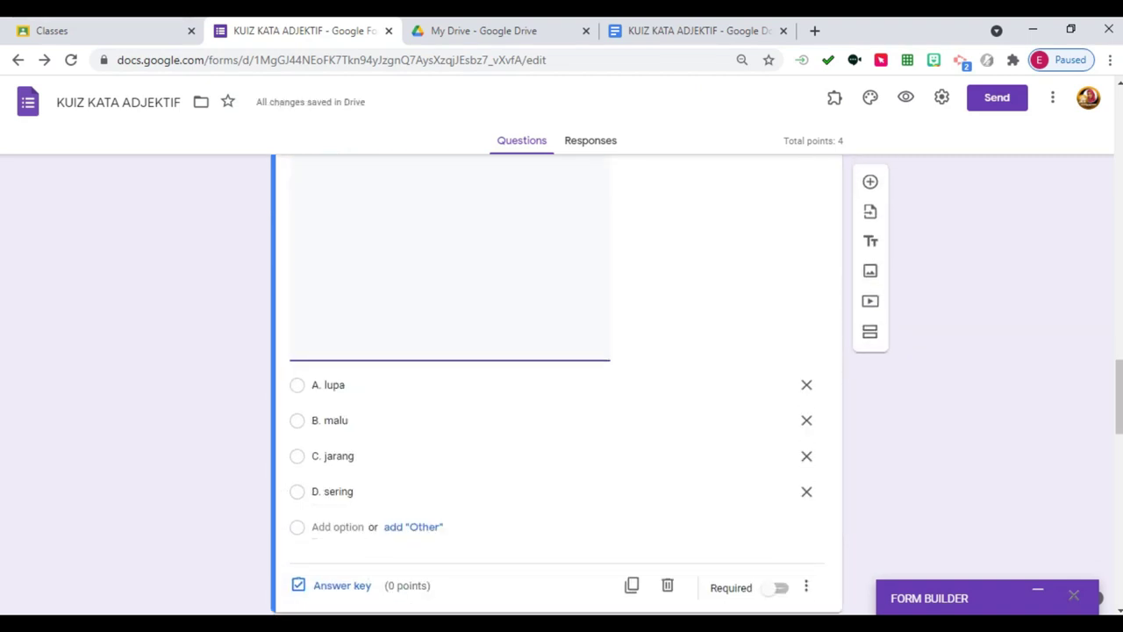
left_click(334, 584)
scroll(557, 386, "up", 3)
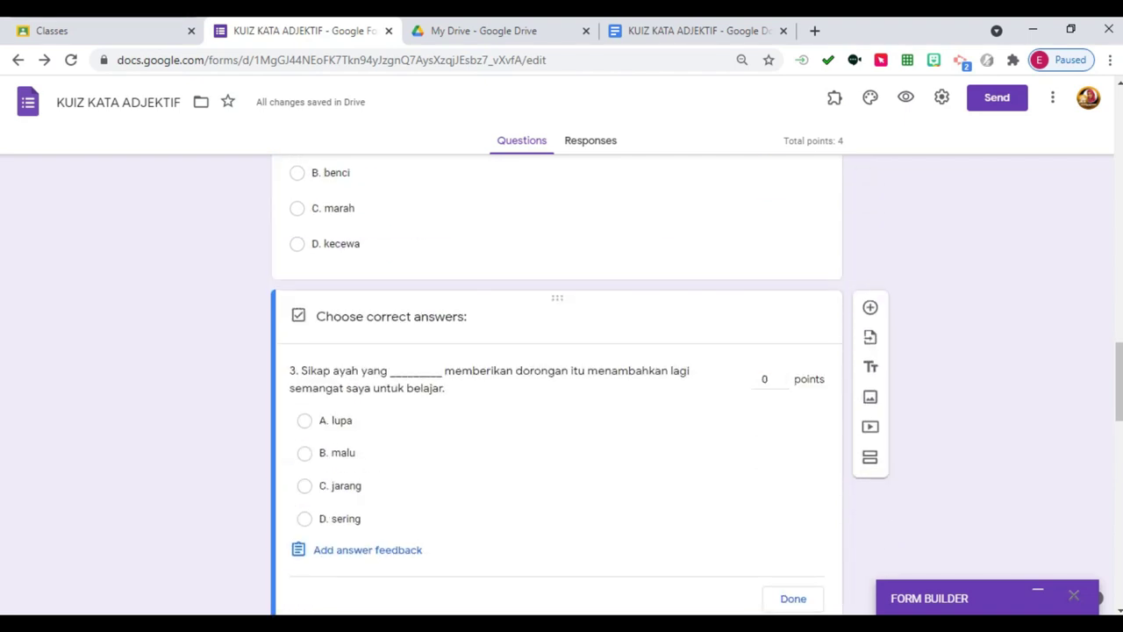
left_click(782, 376)
left_click(782, 376)
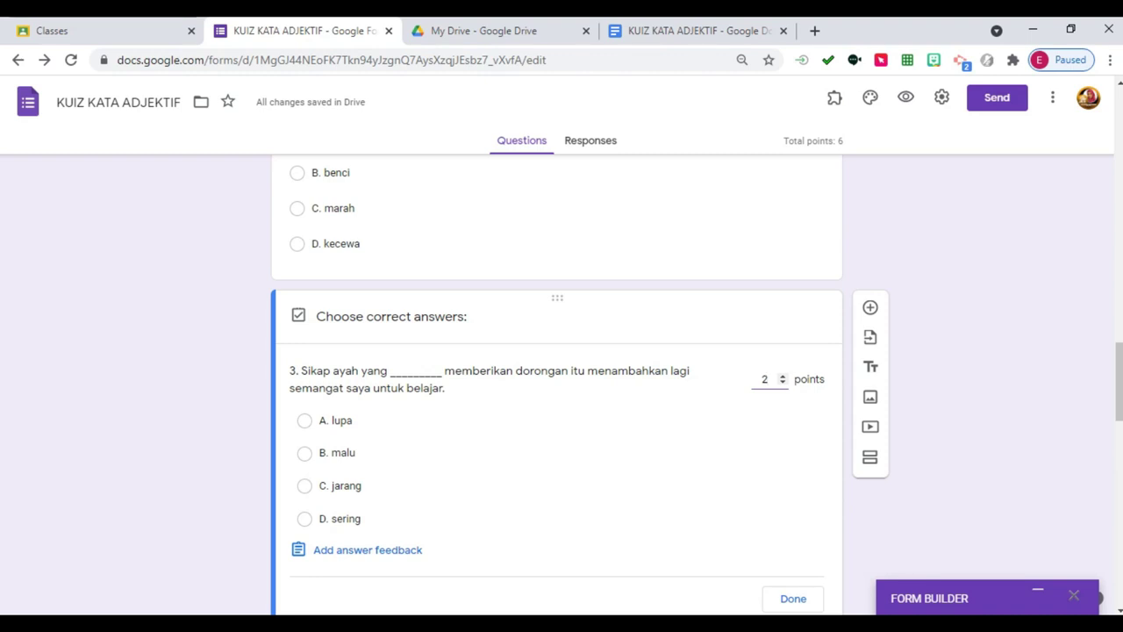
Mark D. sering as question 3's correct answer and make question 3 required.
left_click(304, 519)
scroll(556, 395, "down", 2)
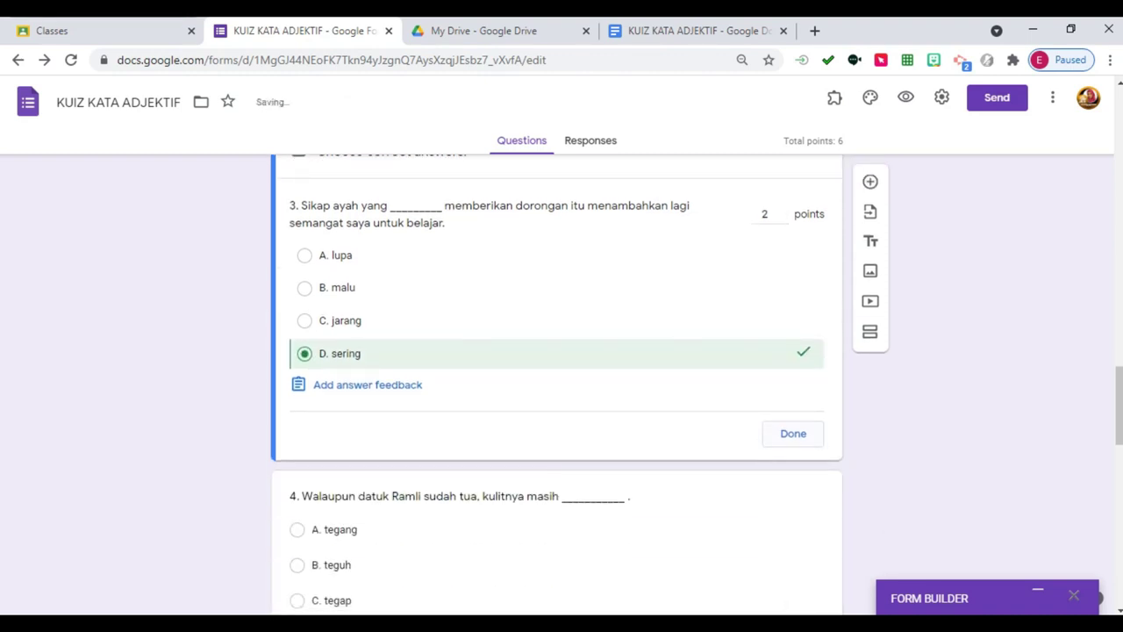
left_click(793, 434)
left_click(778, 427)
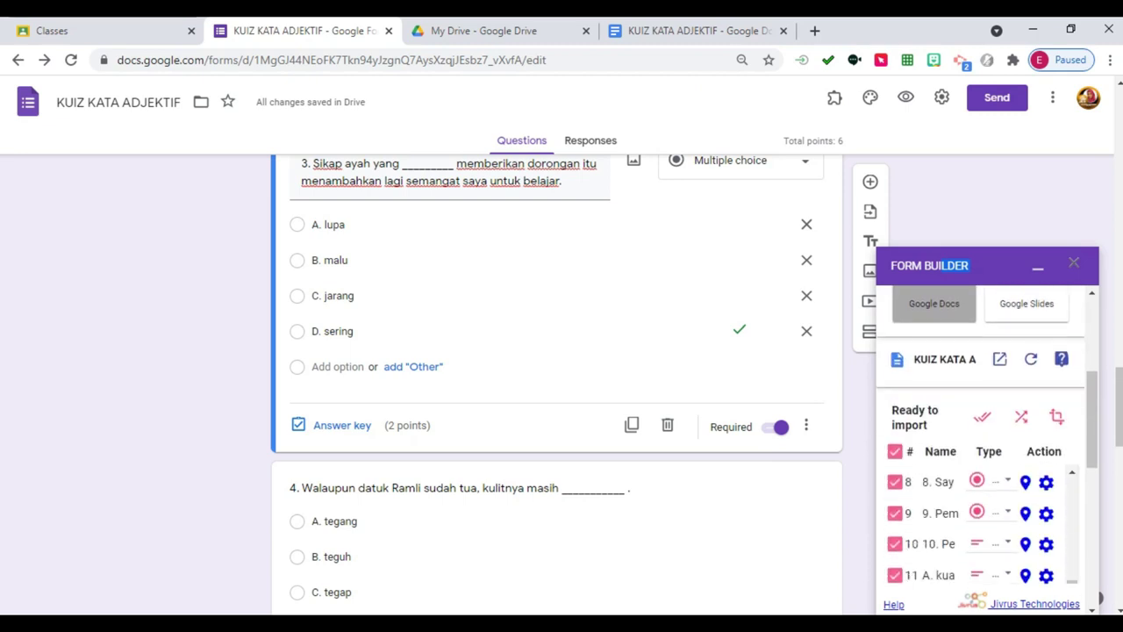
In Form Builder's settings for question 1, tick Required and edit its answer values.
scroll(939, 351, "up", 3)
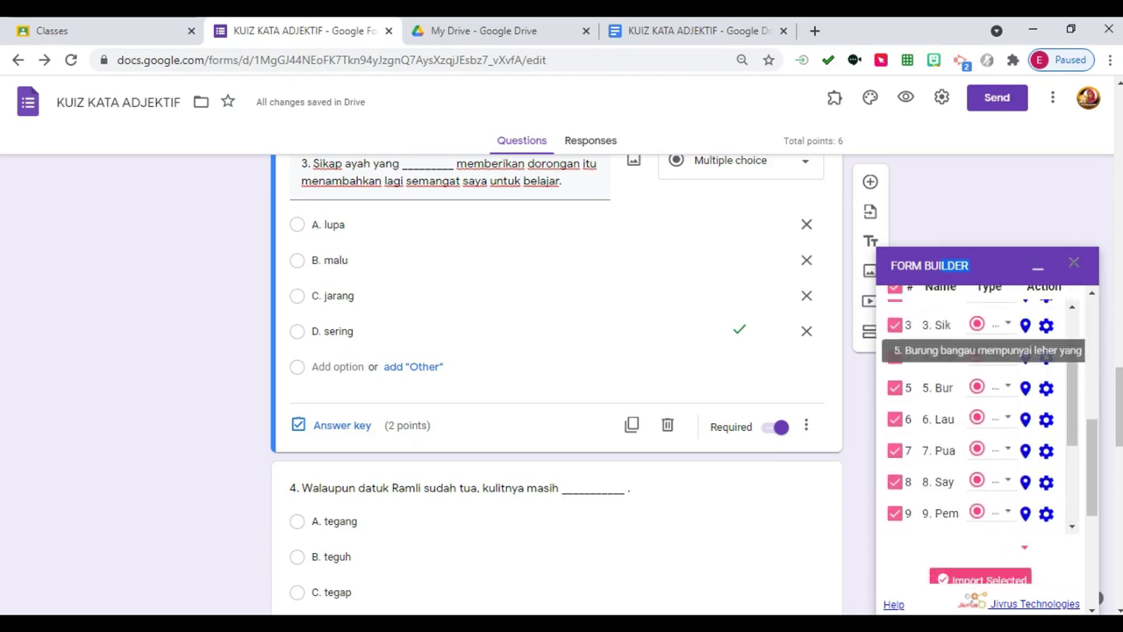
scroll(965, 395, "up", 5)
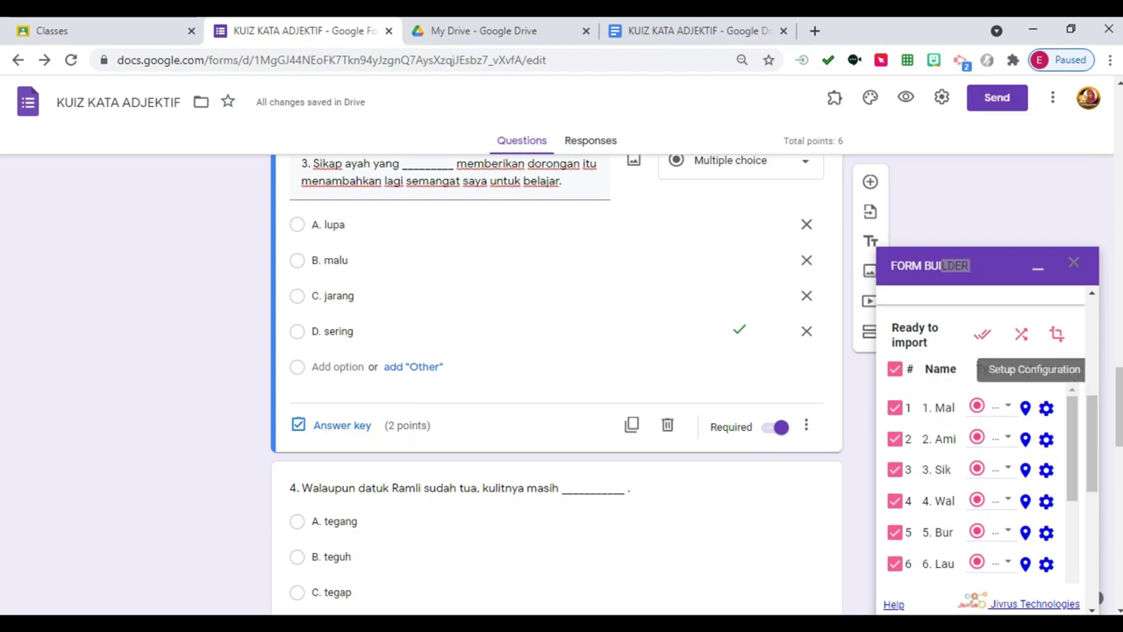
left_click(1046, 407)
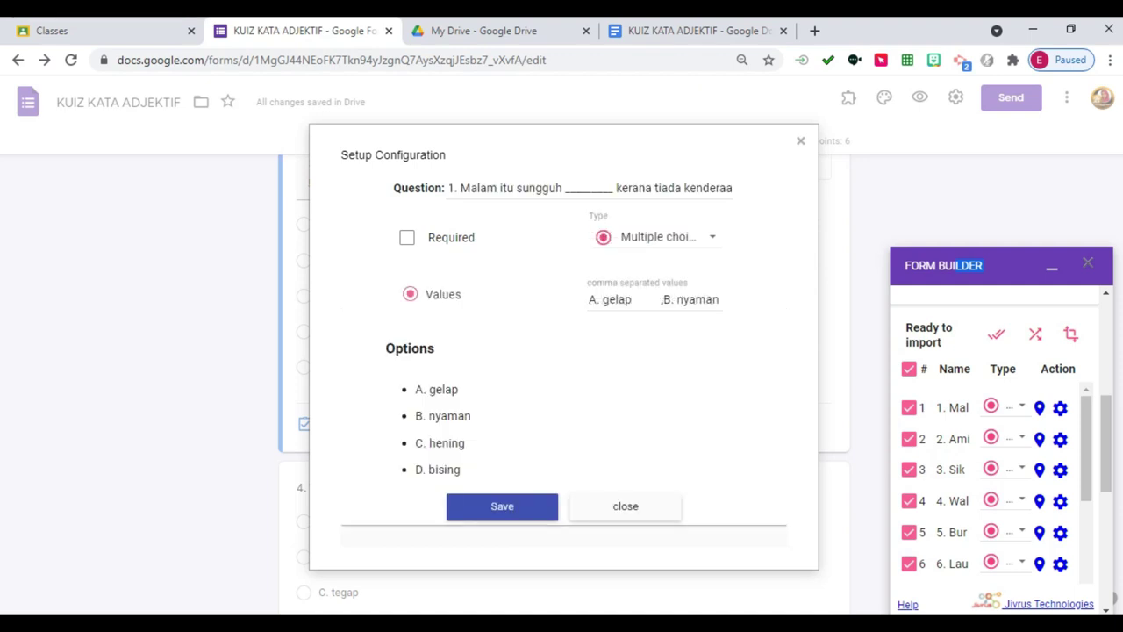
left_click(407, 237)
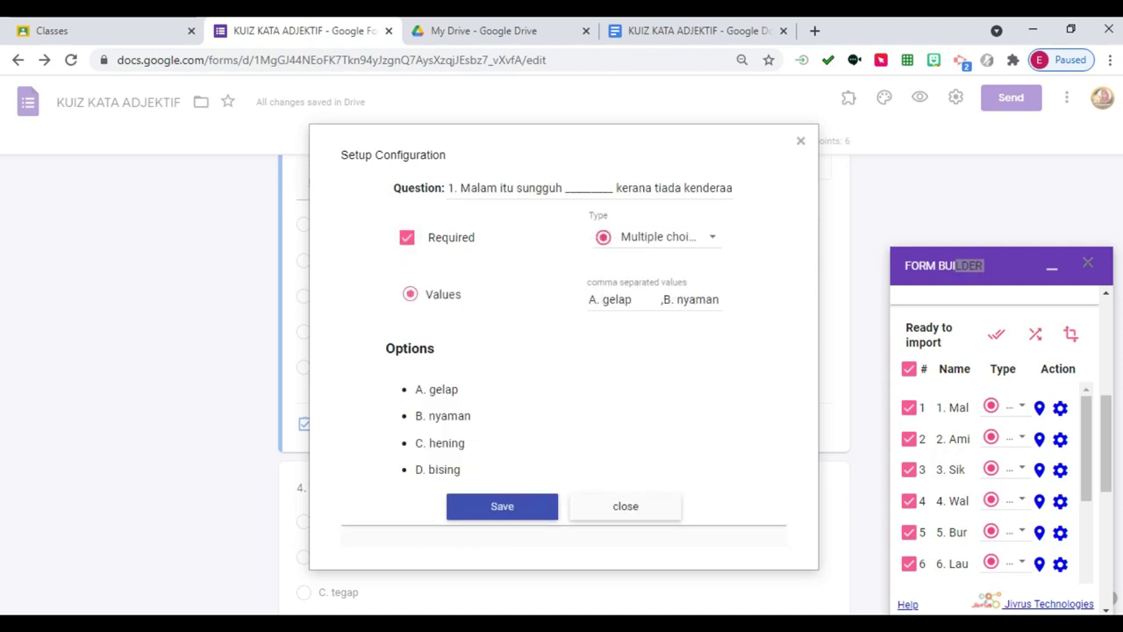
left_click(600, 299)
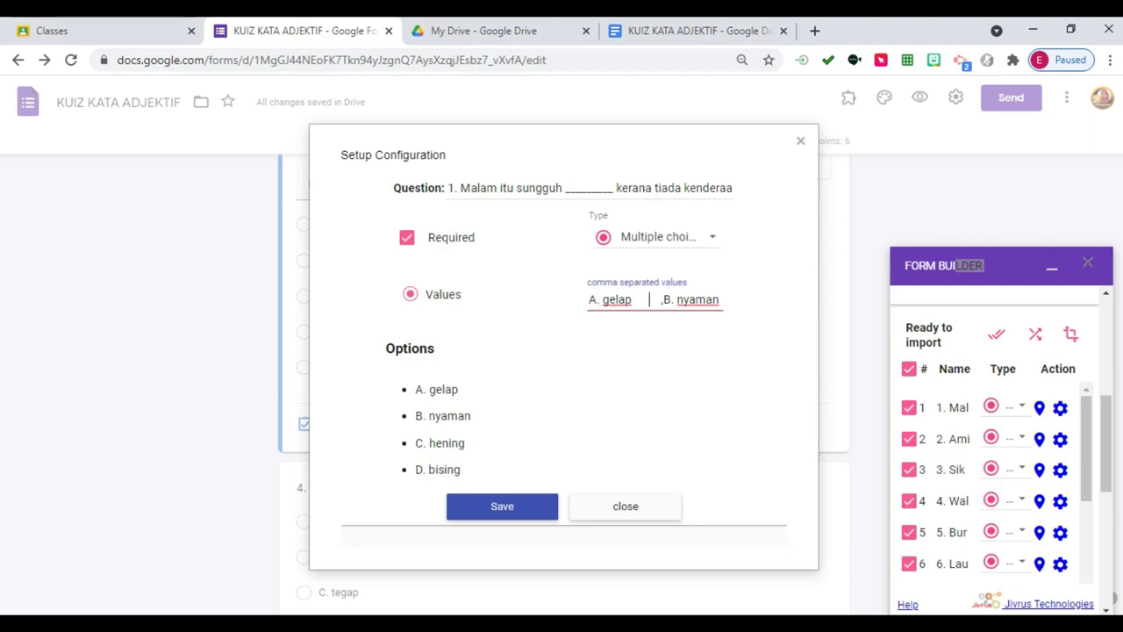
Change question 1's type to Dropdown in the Form Builder settings.
key("shift+Tab")
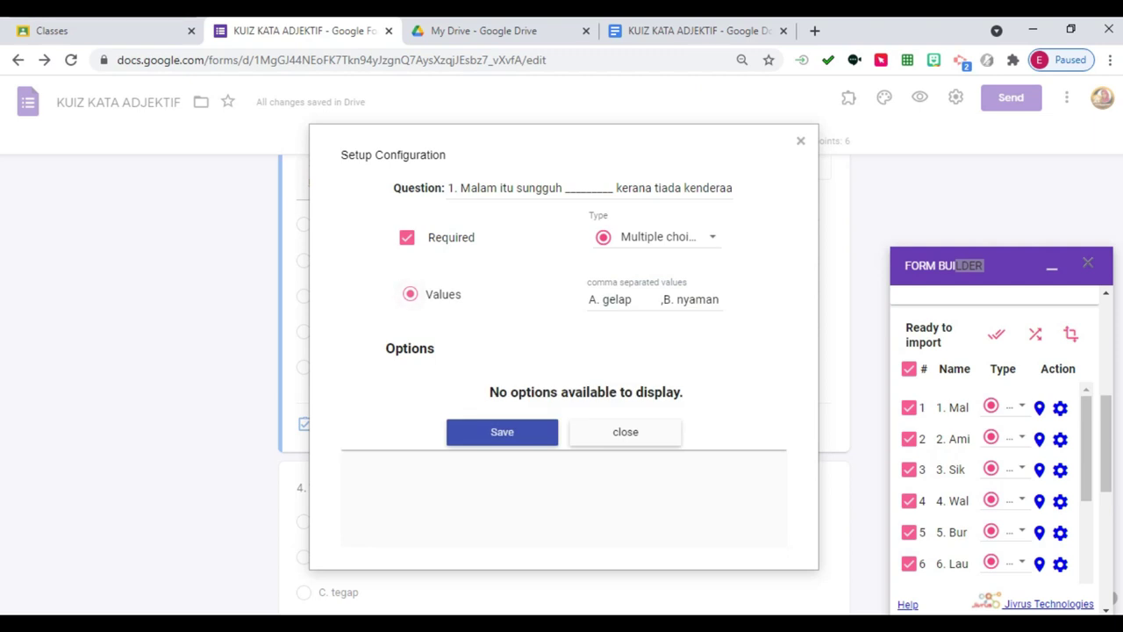
key("Tab")
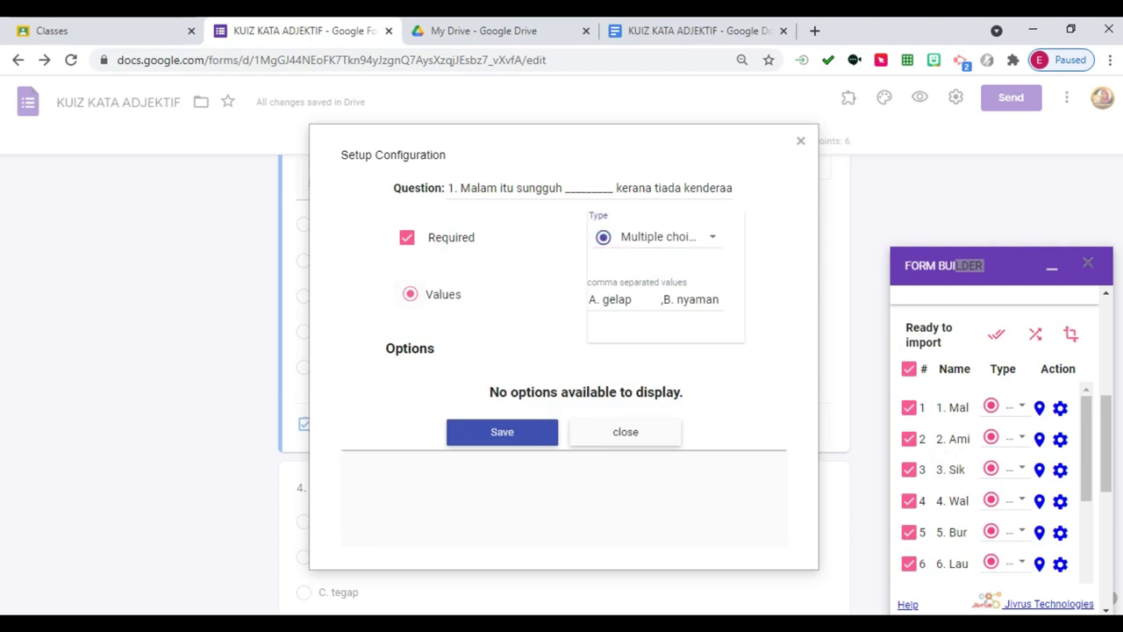
key("space")
key("Escape")
key("Tab")
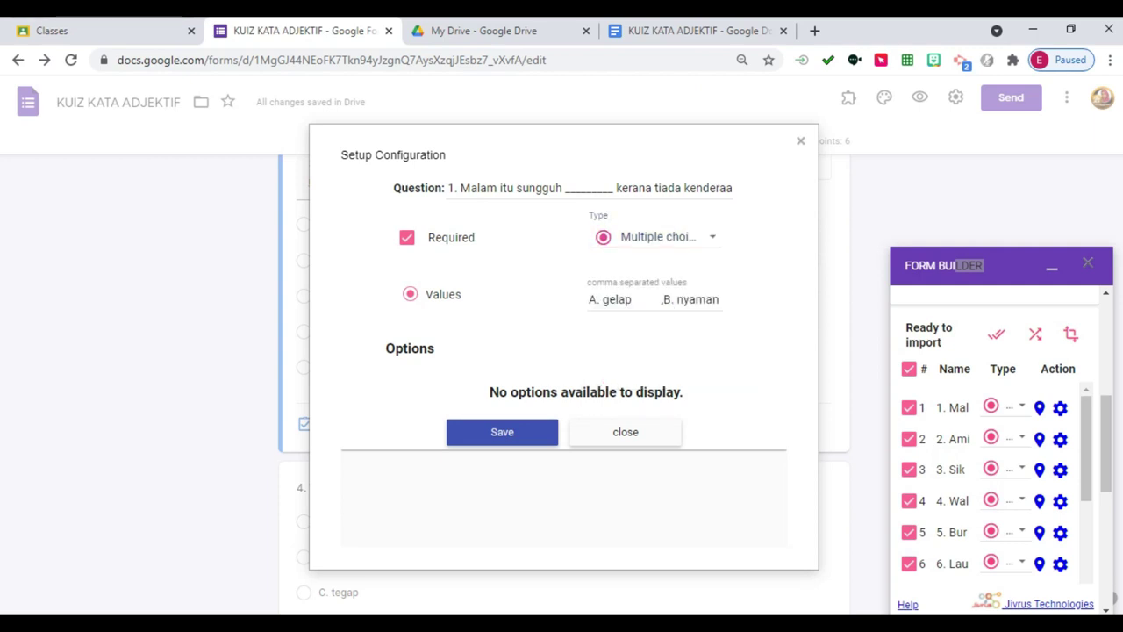
key("shift+Tab")
key("space")
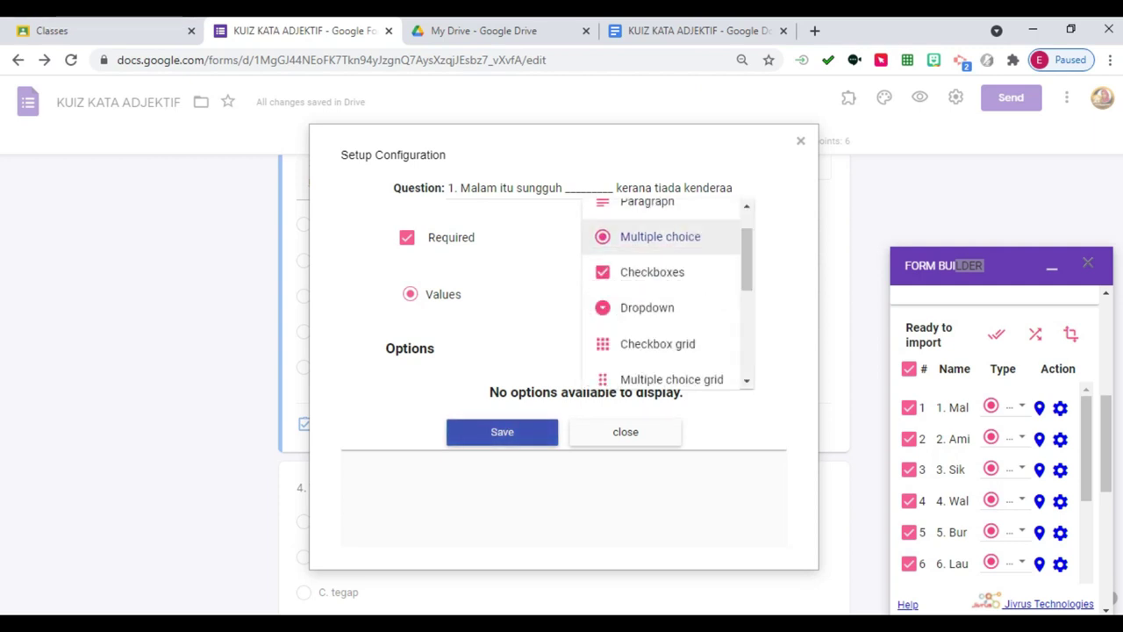
key("Down")
key("Down")
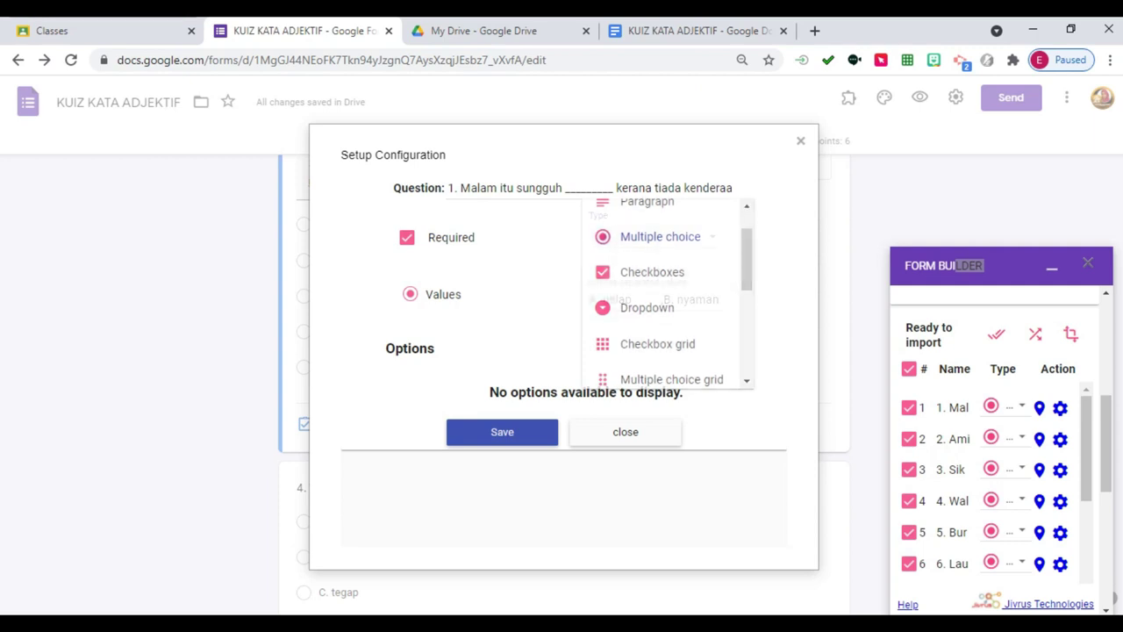
key("Return")
key("space")
key("Down")
key("Down")
key("Return")
key("Return")
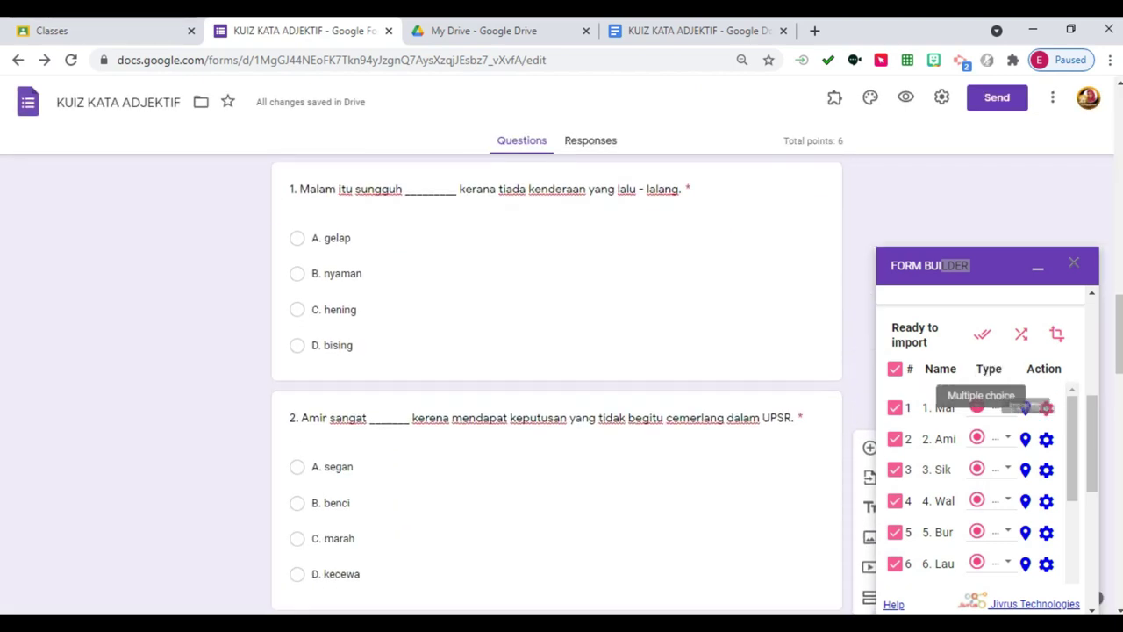
Make questions 2 and 3 required in Form Builder and save each one's settings.
left_click(1046, 439)
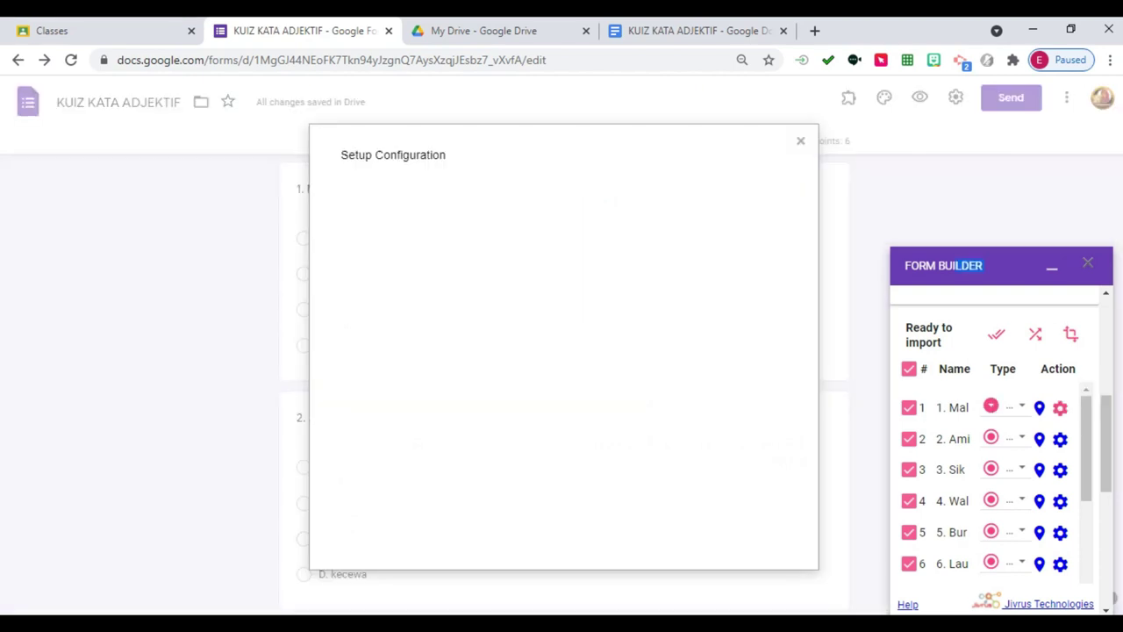
left_click(406, 237)
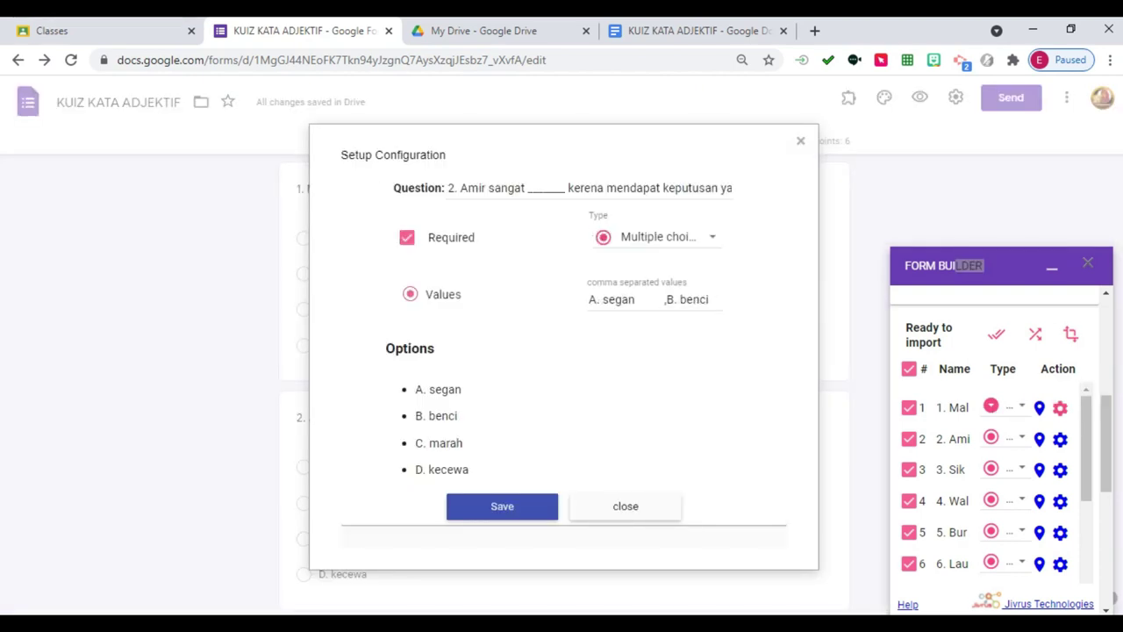
left_click(653, 299)
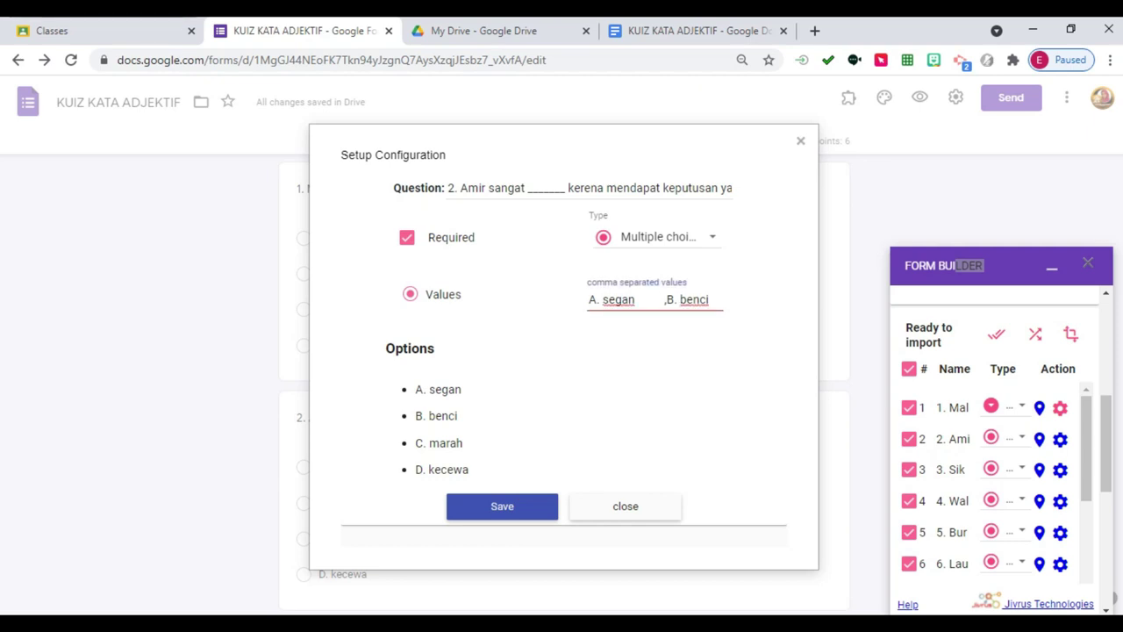
left_click(502, 506)
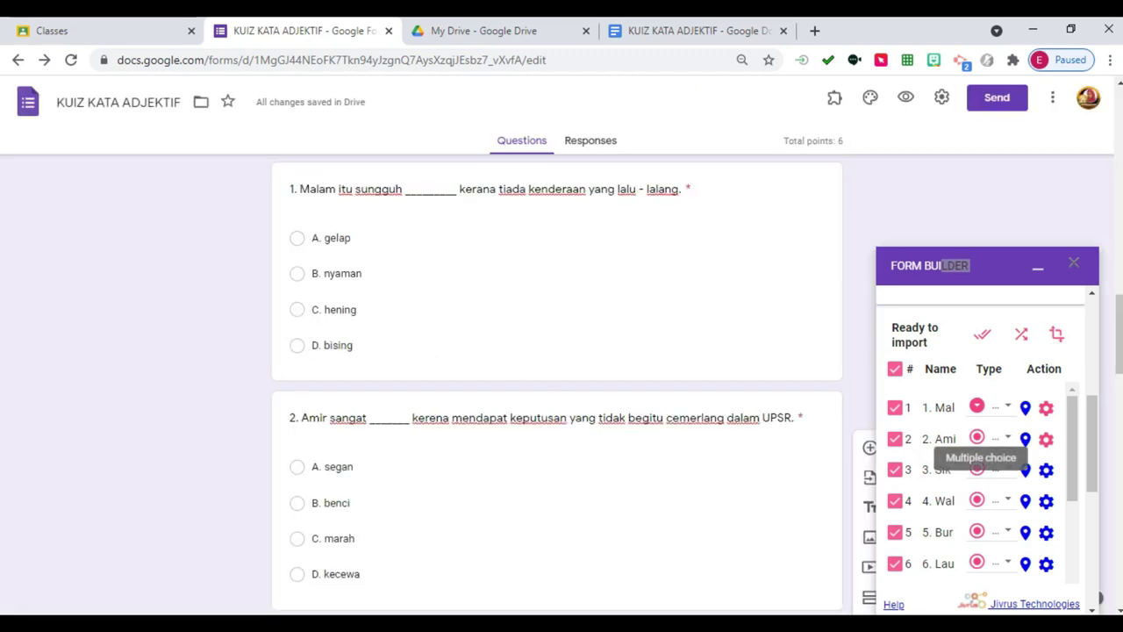
left_click(1046, 470)
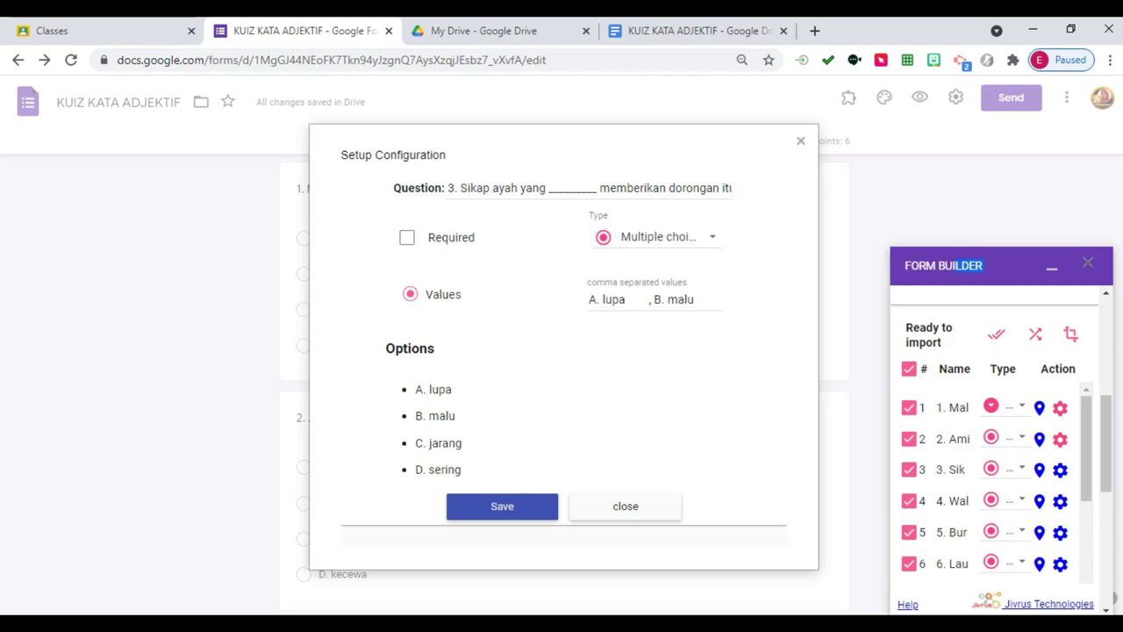
left_click(407, 237)
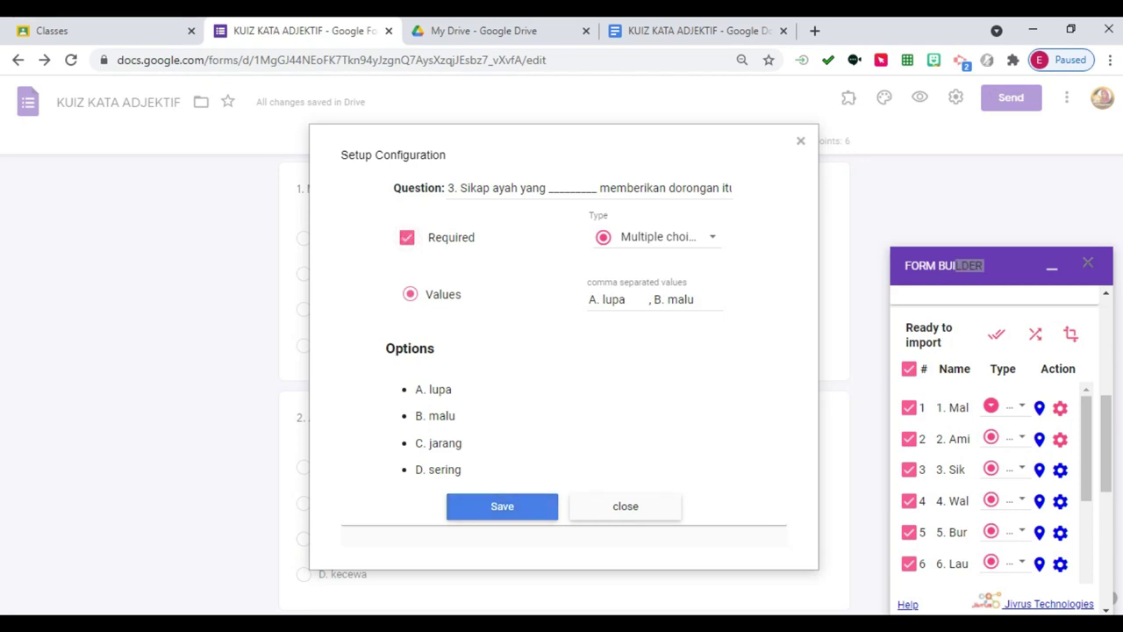
left_click(502, 507)
Try importing the 14 selected fields, dismiss the quota warning, and collapse Form Builder.
scroll(979, 482, "down", 5)
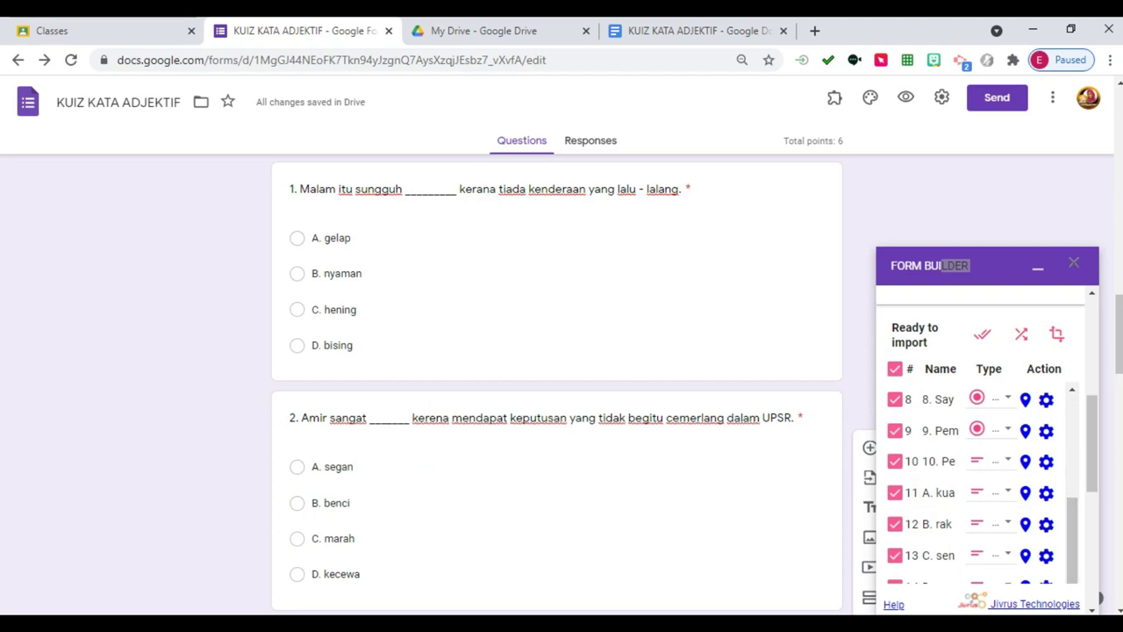
scroll(983, 439, "down", 3)
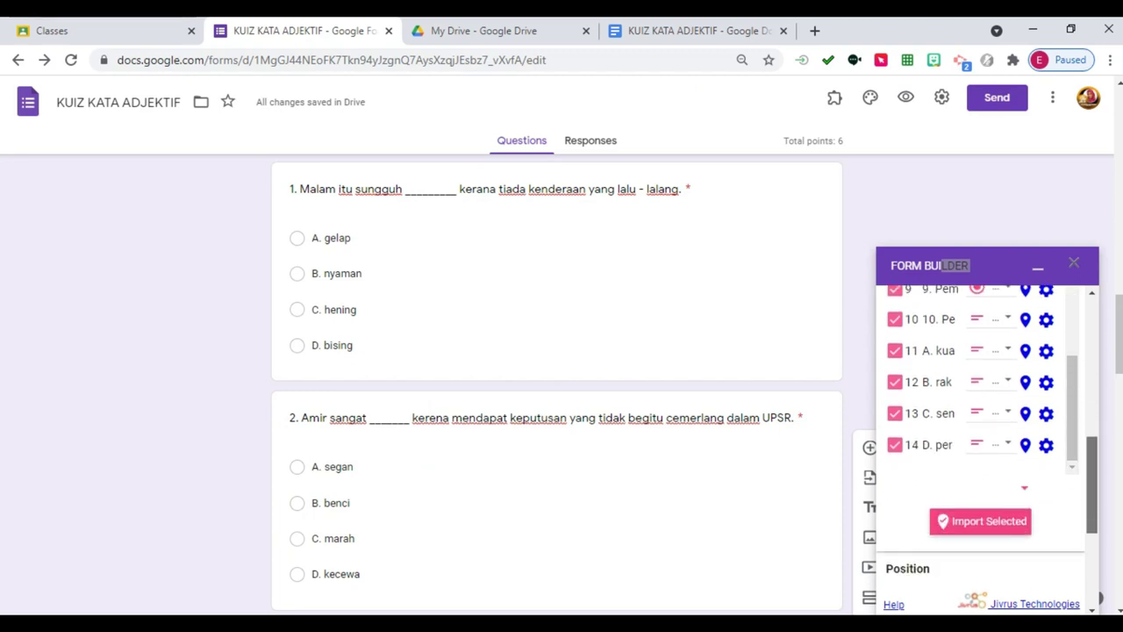
left_click(980, 516)
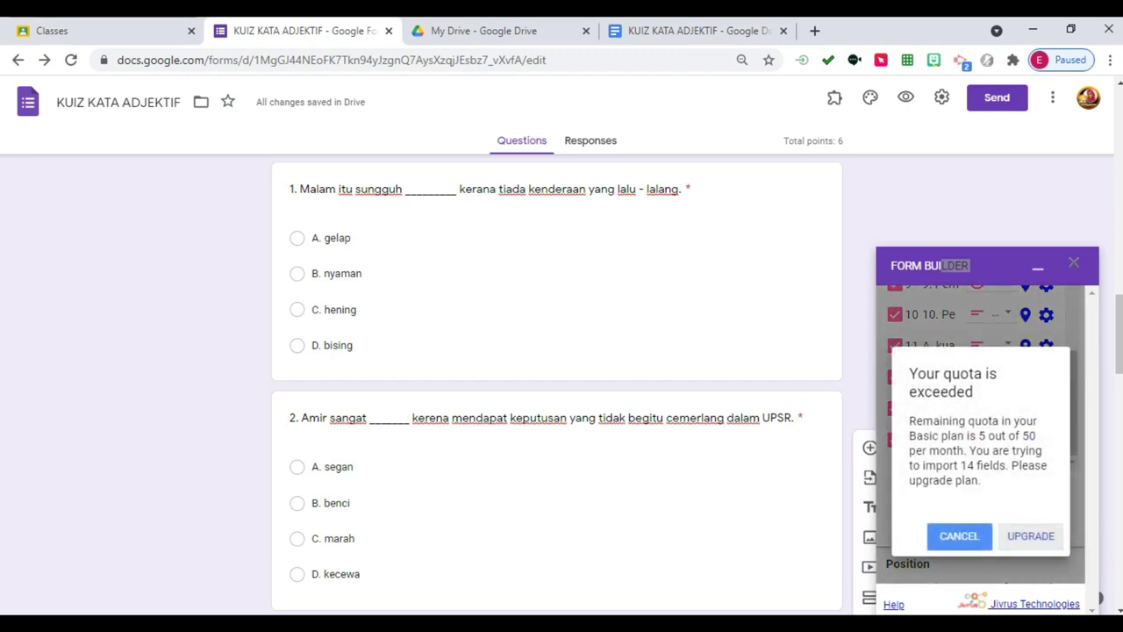
left_click(959, 535)
left_click(956, 266)
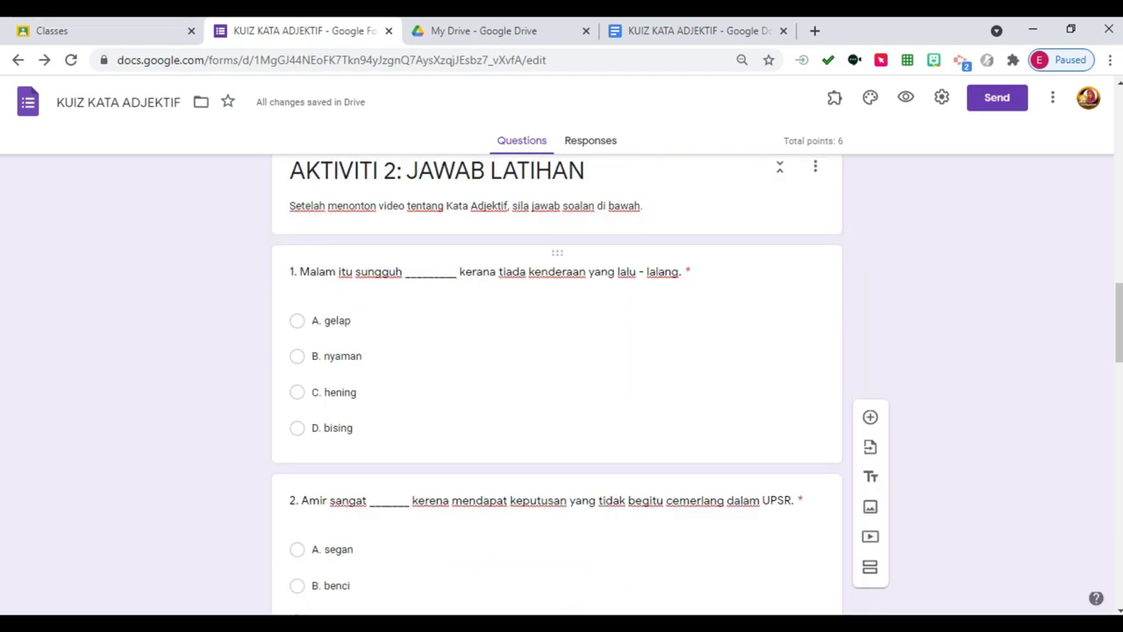
Merge the section starting at question 5 into the section above it.
scroll(557, 386, "down", 6)
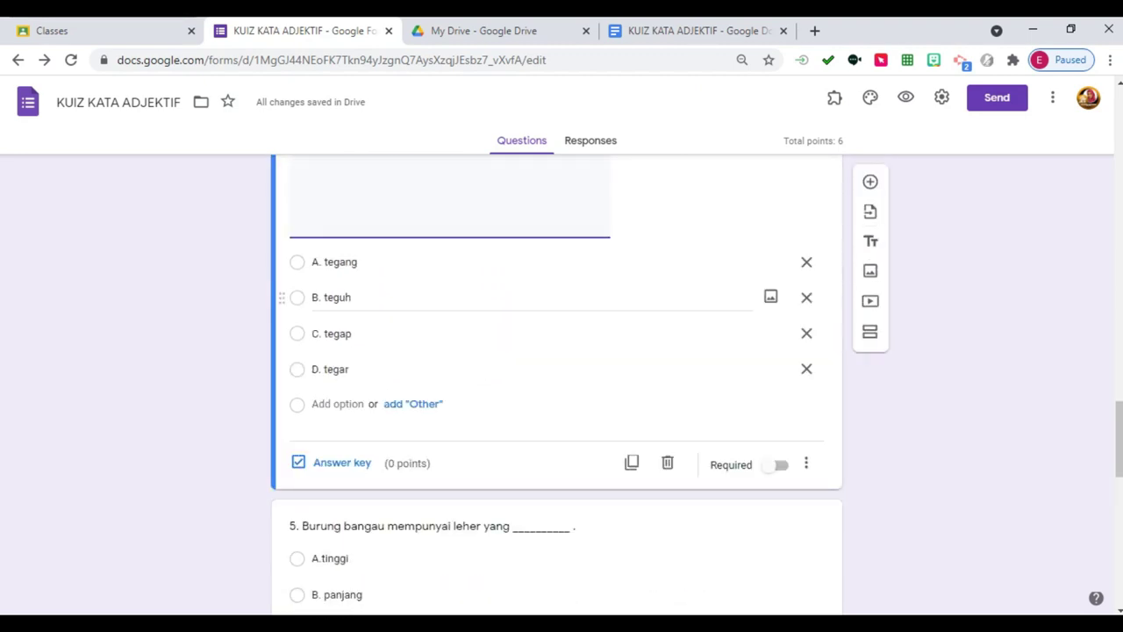
scroll(557, 387, "up", 2)
scroll(557, 387, "down", 4)
scroll(557, 386, "down", 8)
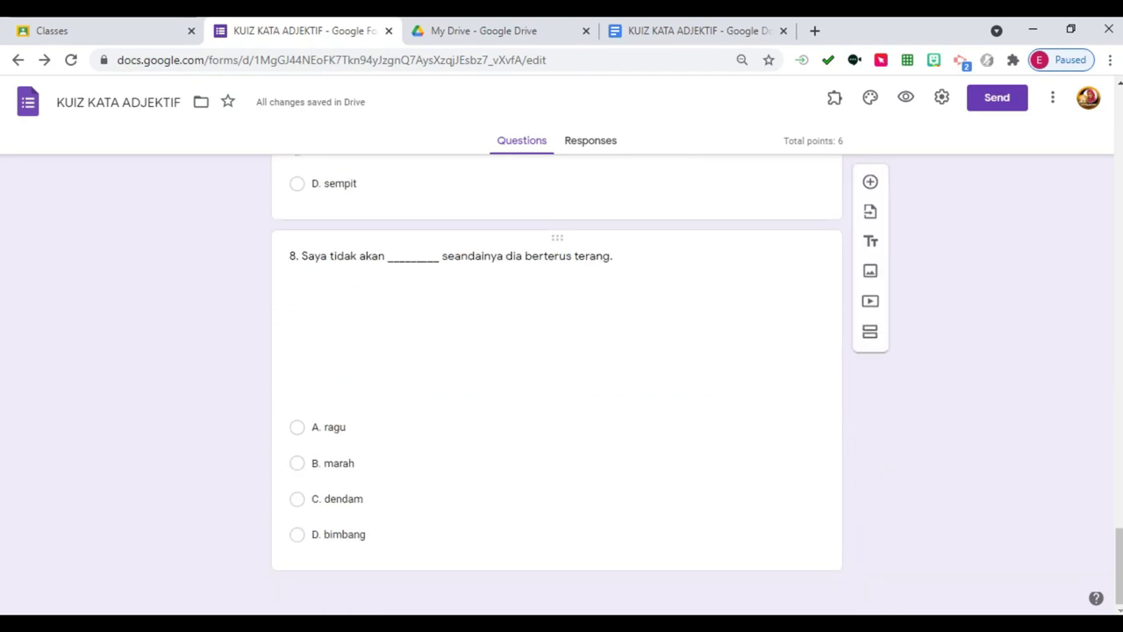
scroll(558, 386, "up", 20)
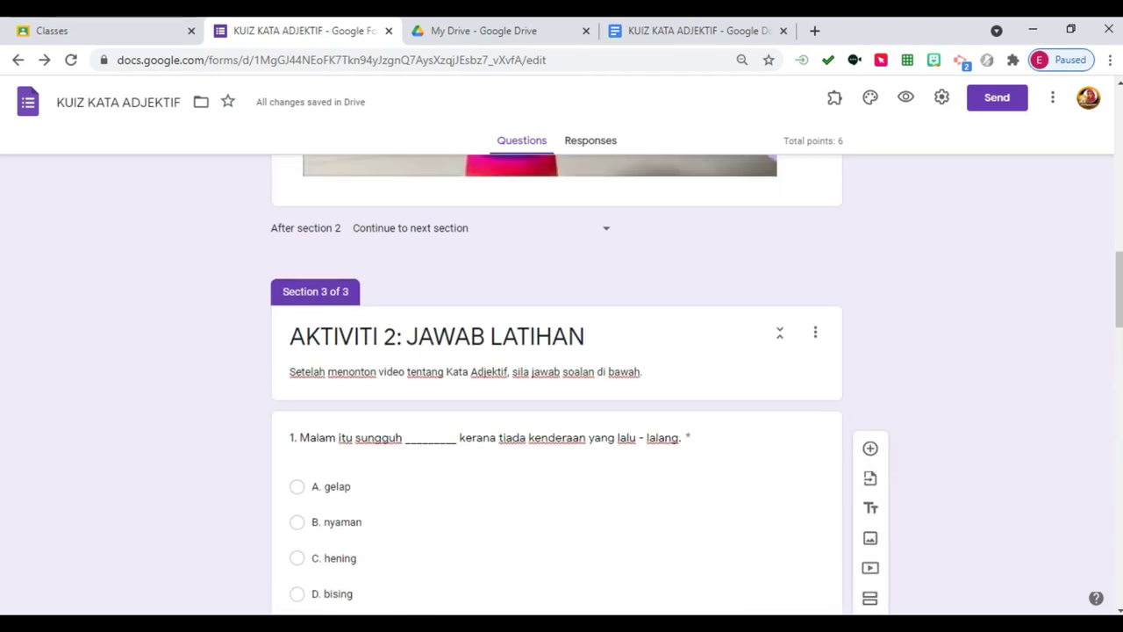
scroll(557, 386, "down", 20)
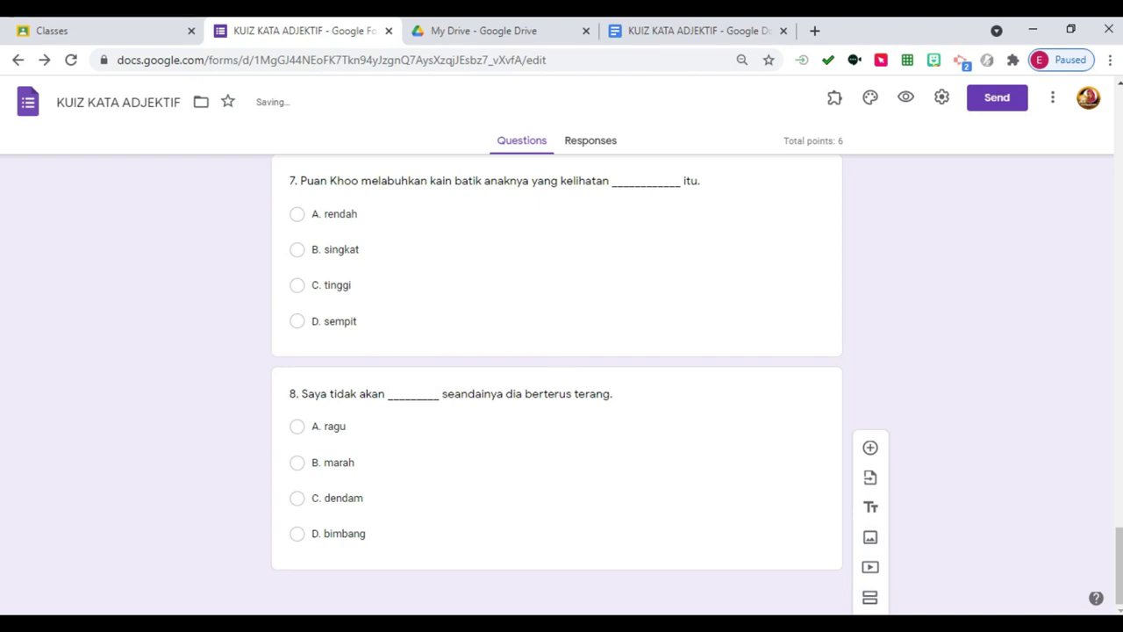
scroll(558, 386, "up", 8)
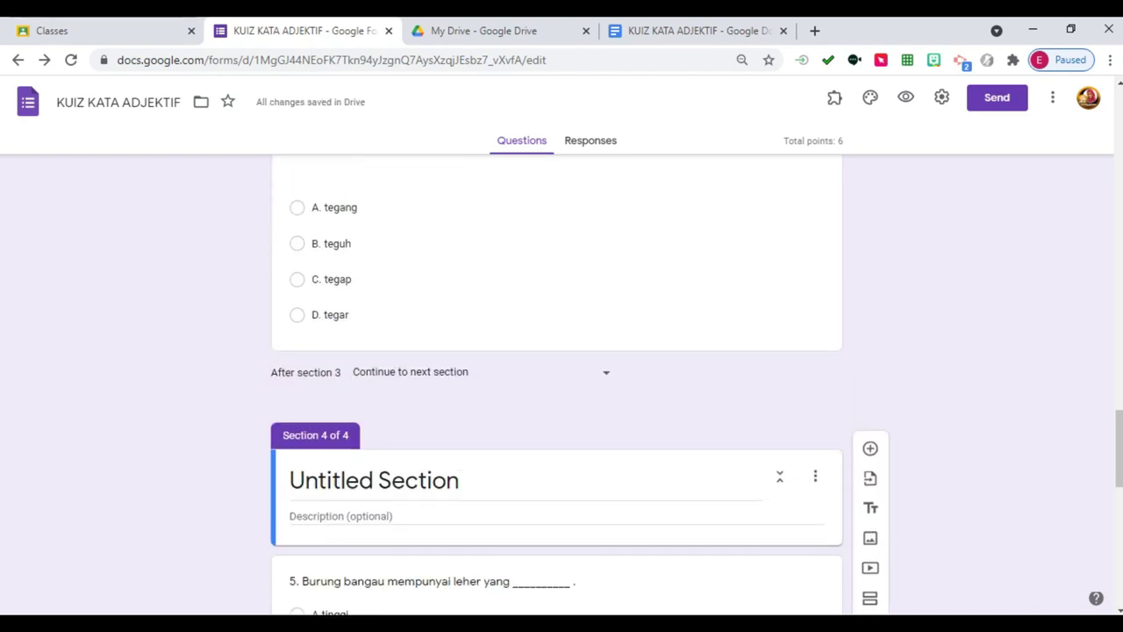
left_click(815, 475)
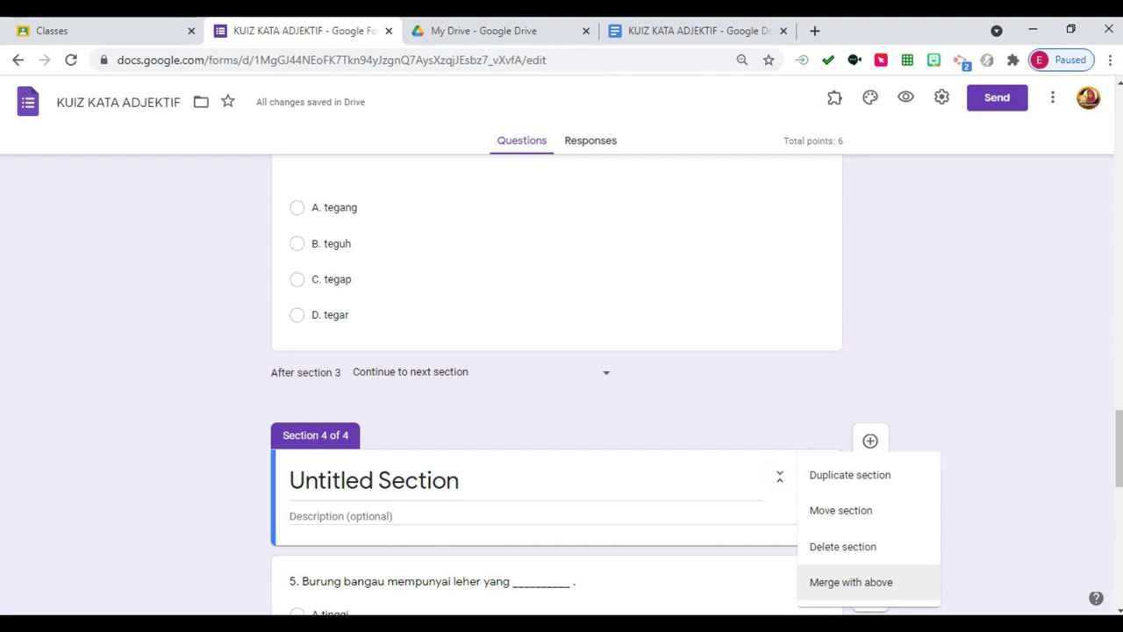
left_click(852, 582)
Add a new section right after question 8.
scroll(851, 526, "down", 5)
scroll(557, 386, "down", 2)
left_click(338, 534)
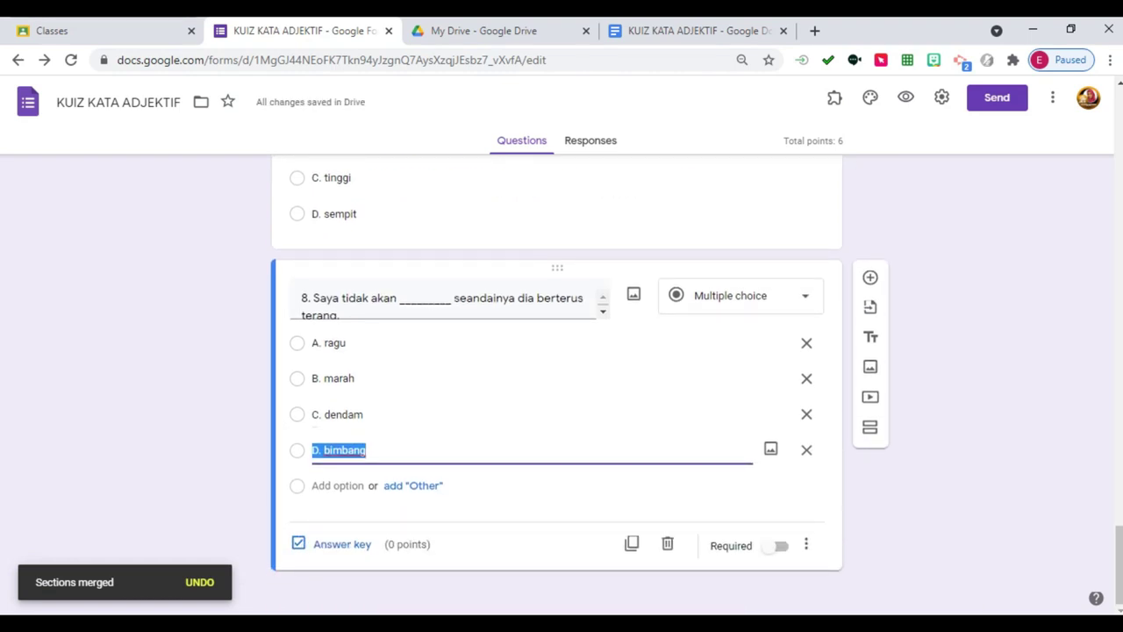
left_click(870, 427)
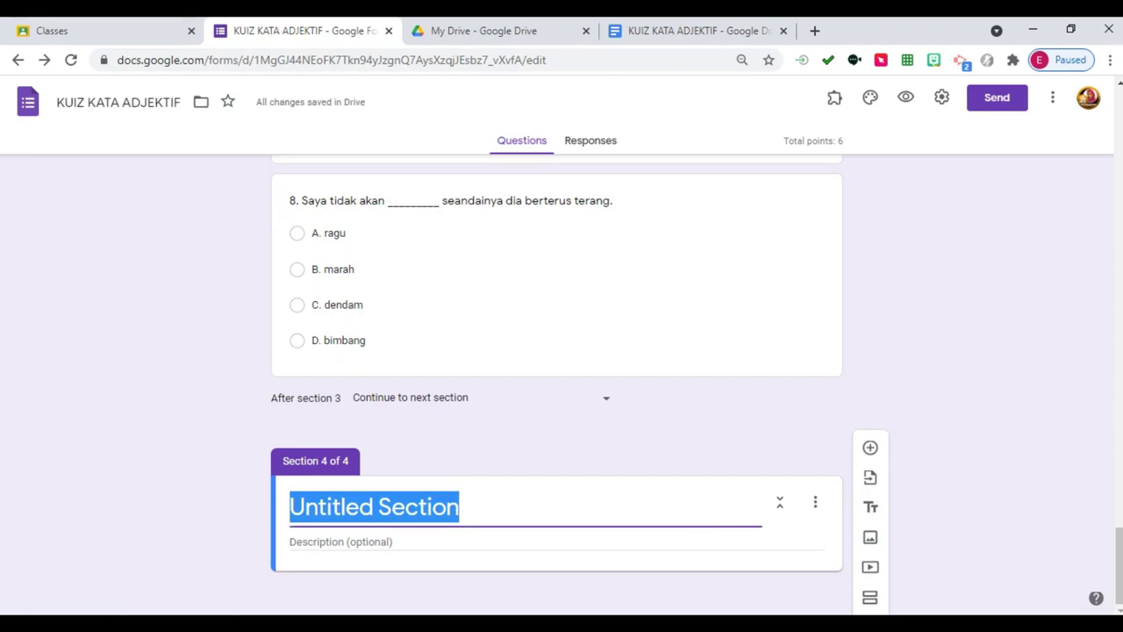
Title section 4 'AKTIVITI 3: LATIHAN 2' with description 'Bina ayat menggunakan kata djektif'.
type("AKTIVITI")
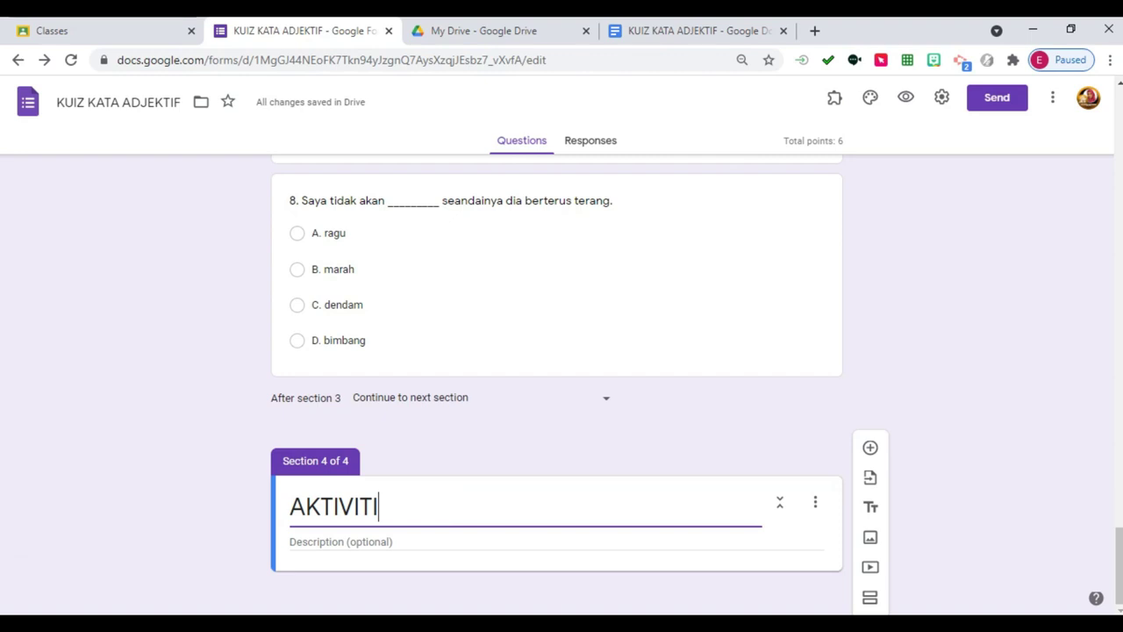
type(" 3: LATIHAN 2")
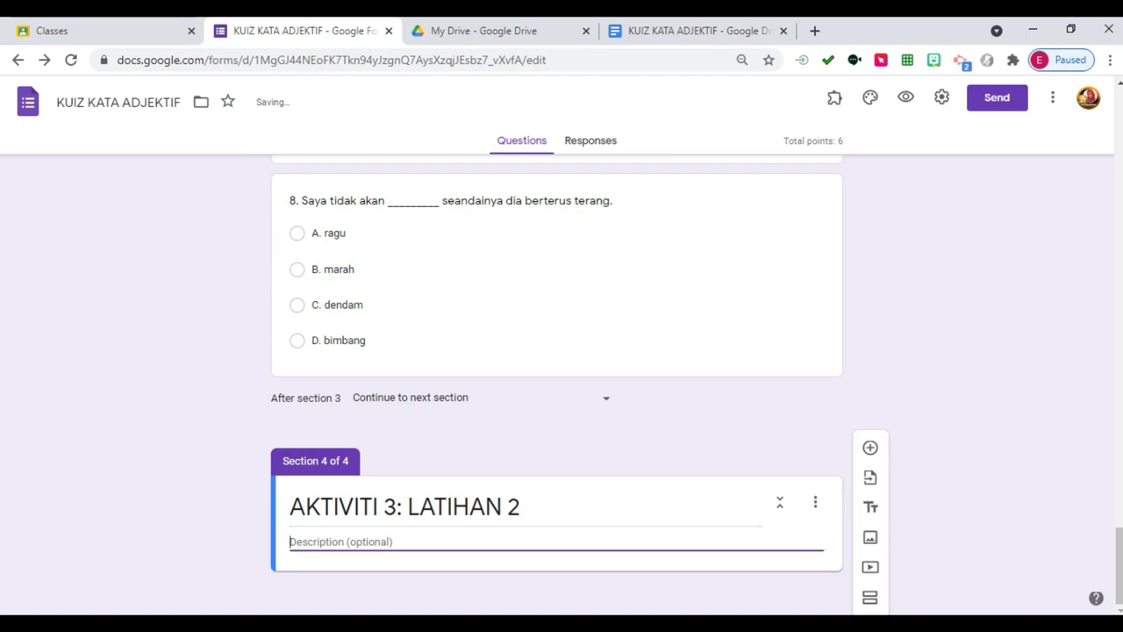
key("BackSpace")
key("BackSpace")
type("Jawab soalan di ba")
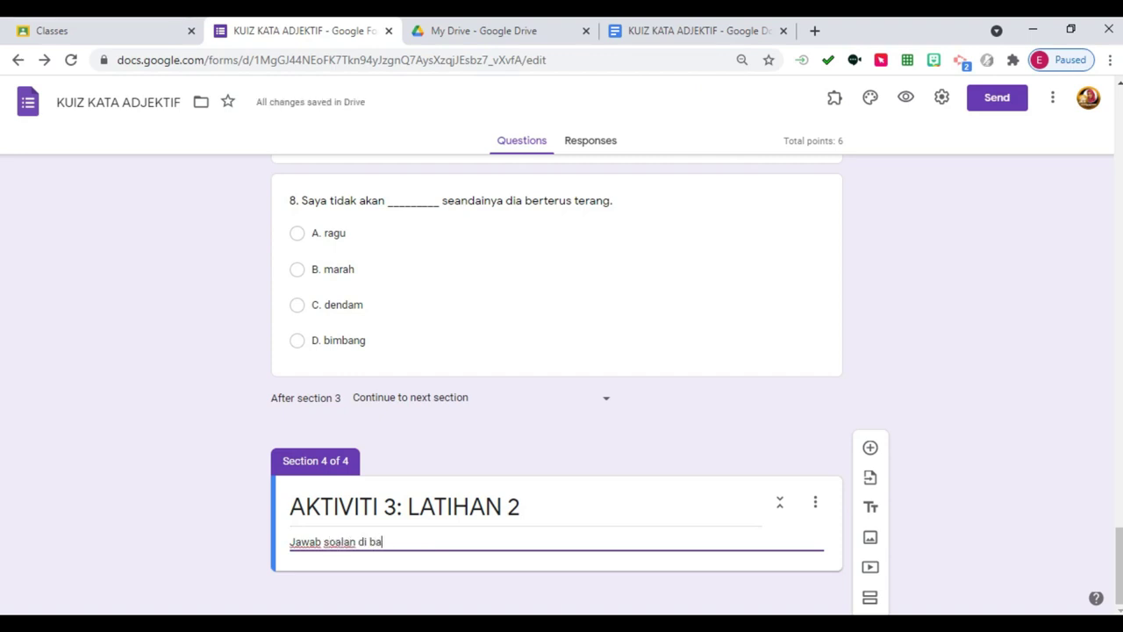
type("wah dengan tepat")
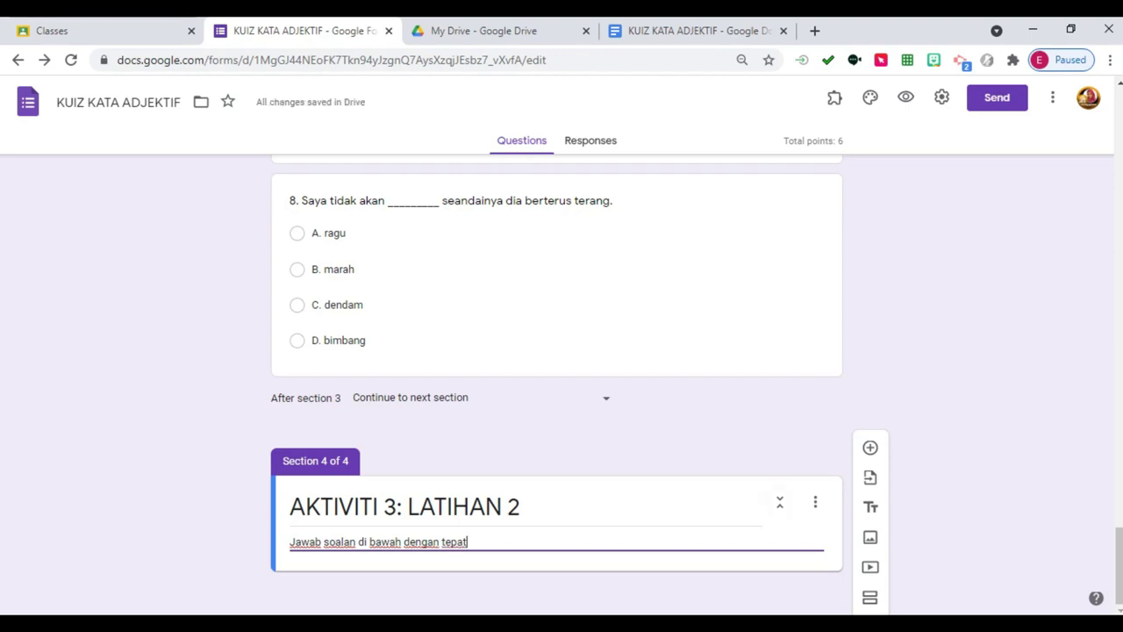
key("ctrl+shift+Left")
key("ctrl+shift+Left")
key("ctrl+shift+Left")
key("ctrl+shift+Left")
key("ctrl+shift+Left")
key("ctrl+shift+Left")
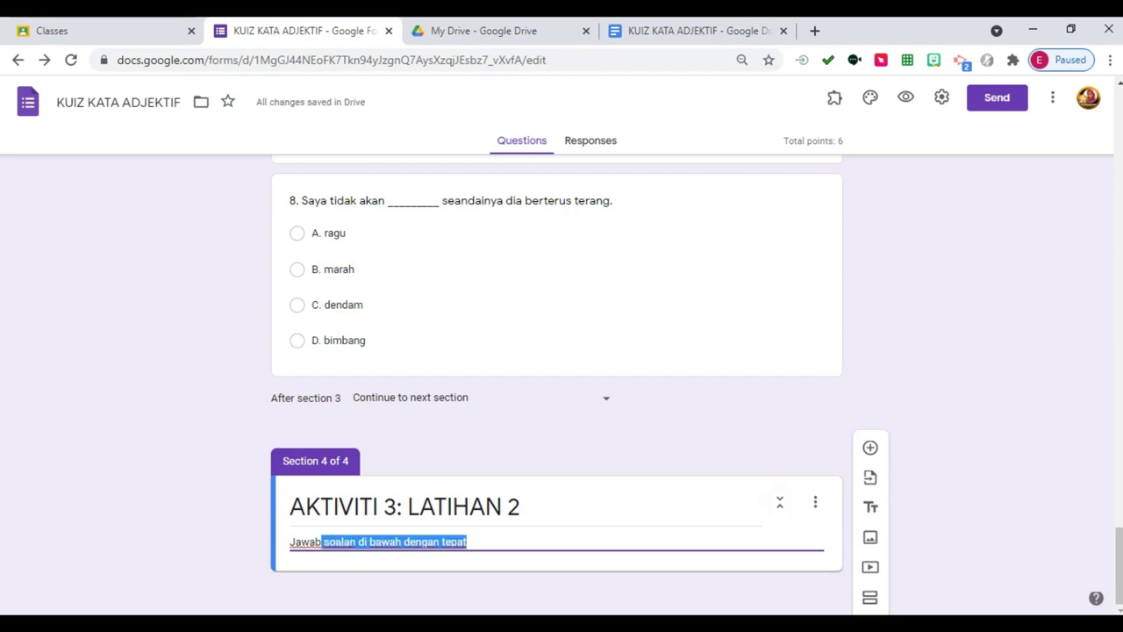
type("Bin a")
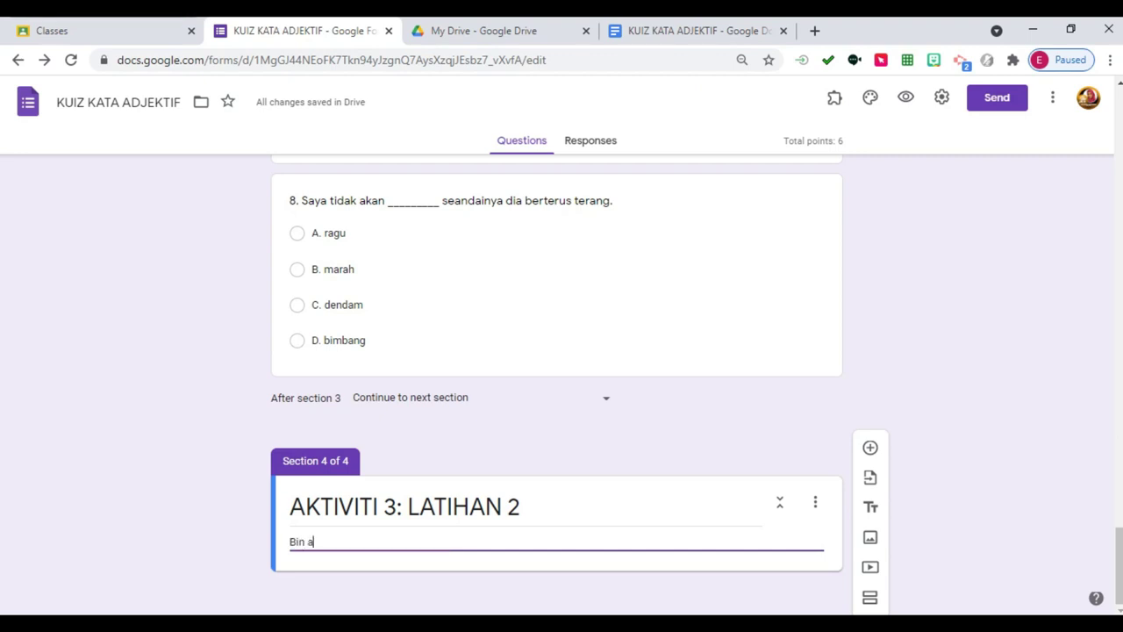
type("ayat")
key("BackSpace")
key("BackSpace")
key("BackSpace")
key("BackSpace")
key("BackSpace")
key("BackSpace")
type("a ayat men")
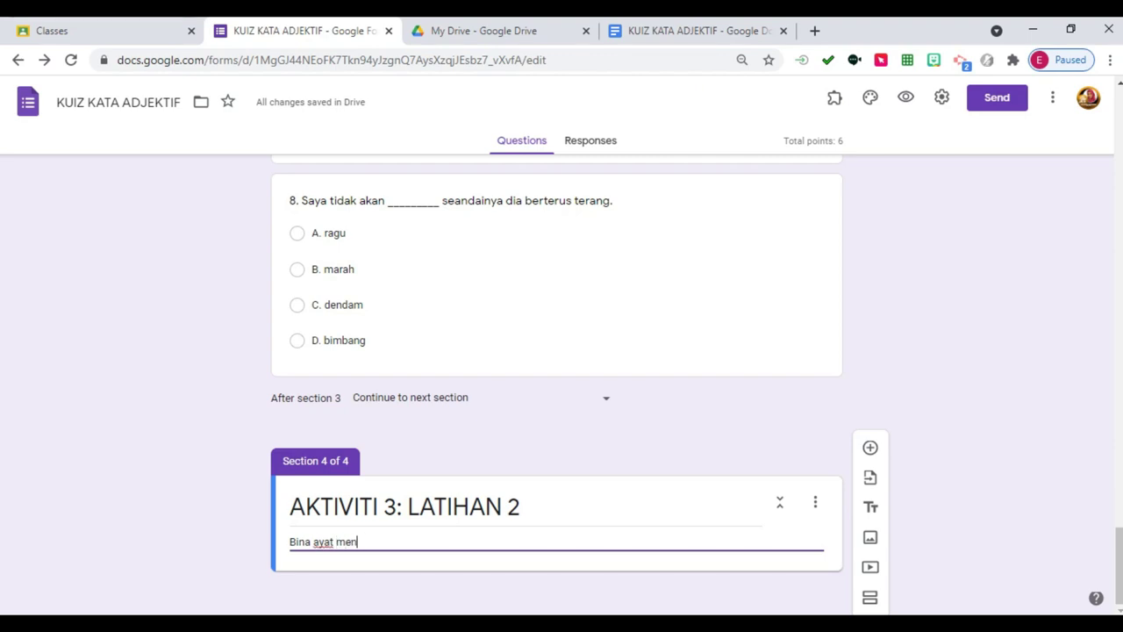
type("ggunakan kata diektif yang ")
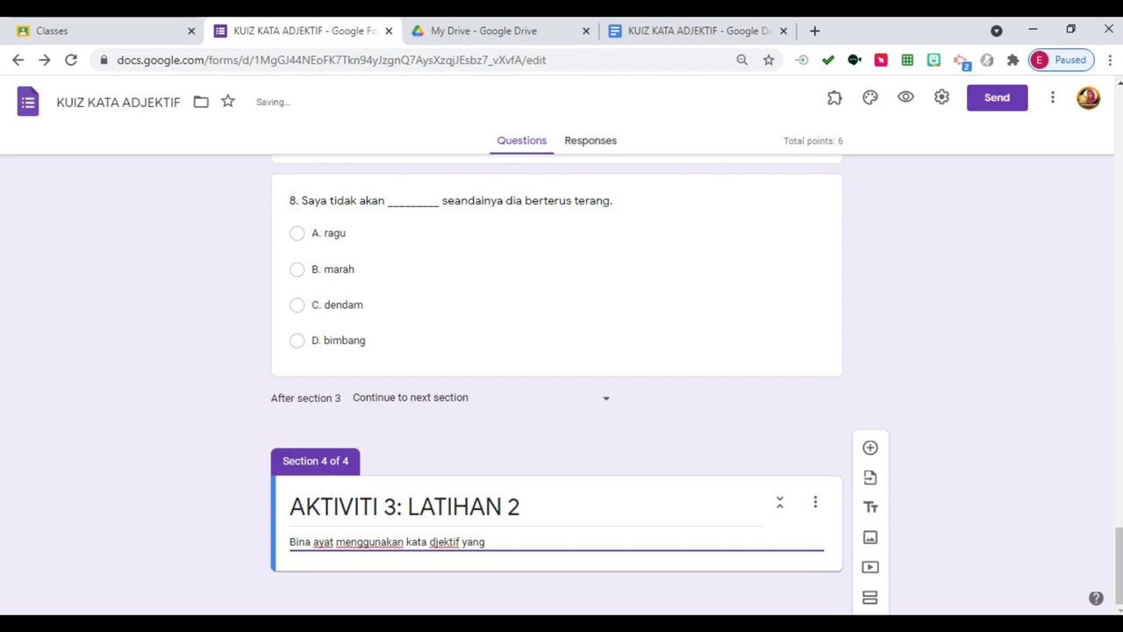
type("diberikan")
key("BackSpace")
key("BackSpace")
key("BackSpace")
key("BackSpace")
key("BackSpace")
key("BackSpace")
type("beri")
key("BackSpace")
key("BackSpace")
key("BackSpace")
key("BackSpace")
key("BackSpace")
key("BackSpace")
key("BackSpace")
key("BackSpace")
key("BackSpace")
key("BackSpace")
Add a required short-answer question '1. rindu' keyed to rindu, worth 3 points.
type(".")
left_click(870, 447)
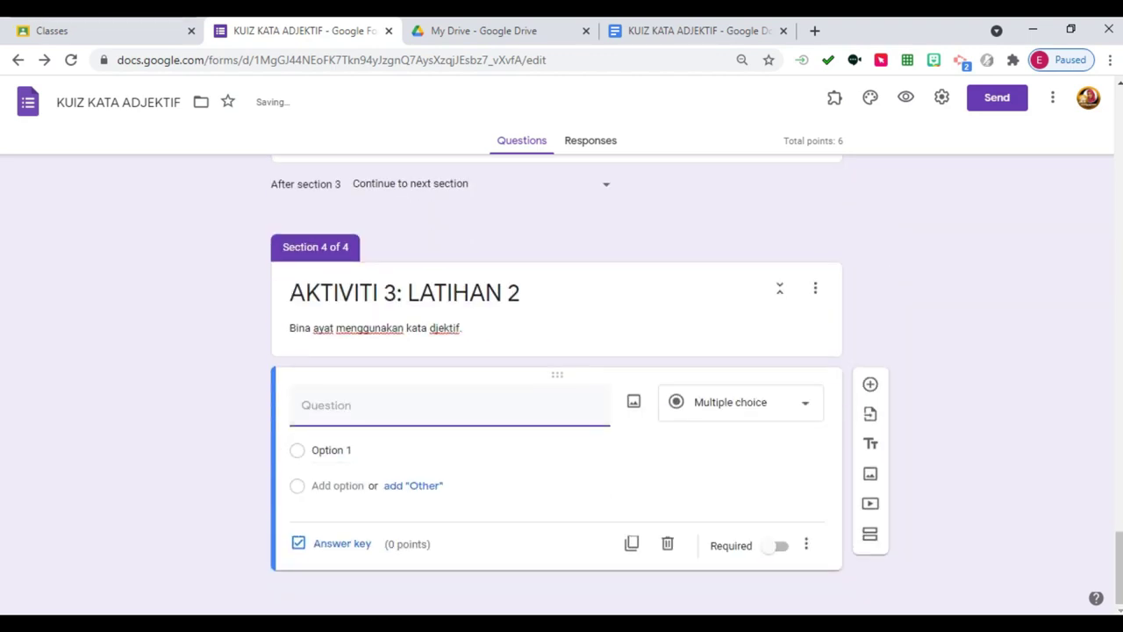
type("1. rindu")
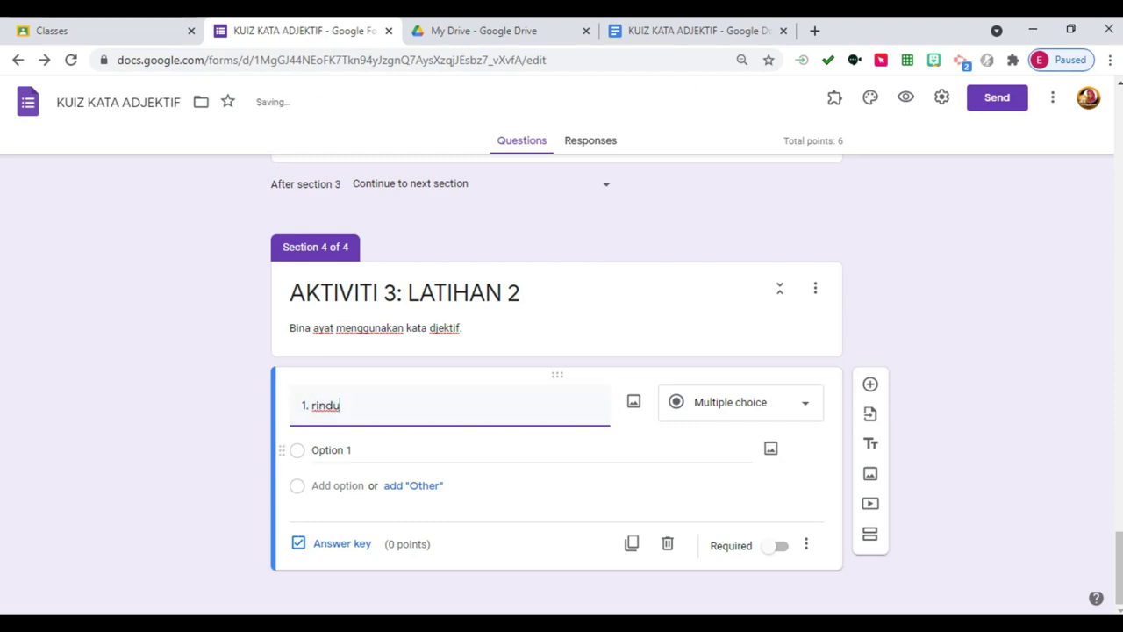
left_click(741, 402)
left_click(726, 175)
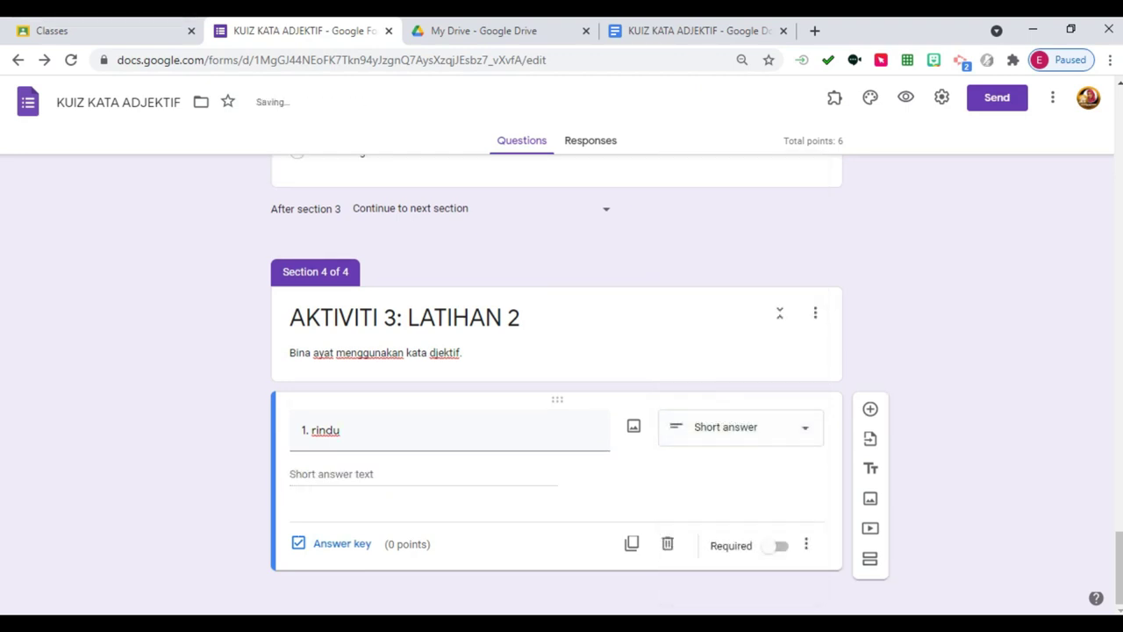
left_click(779, 546)
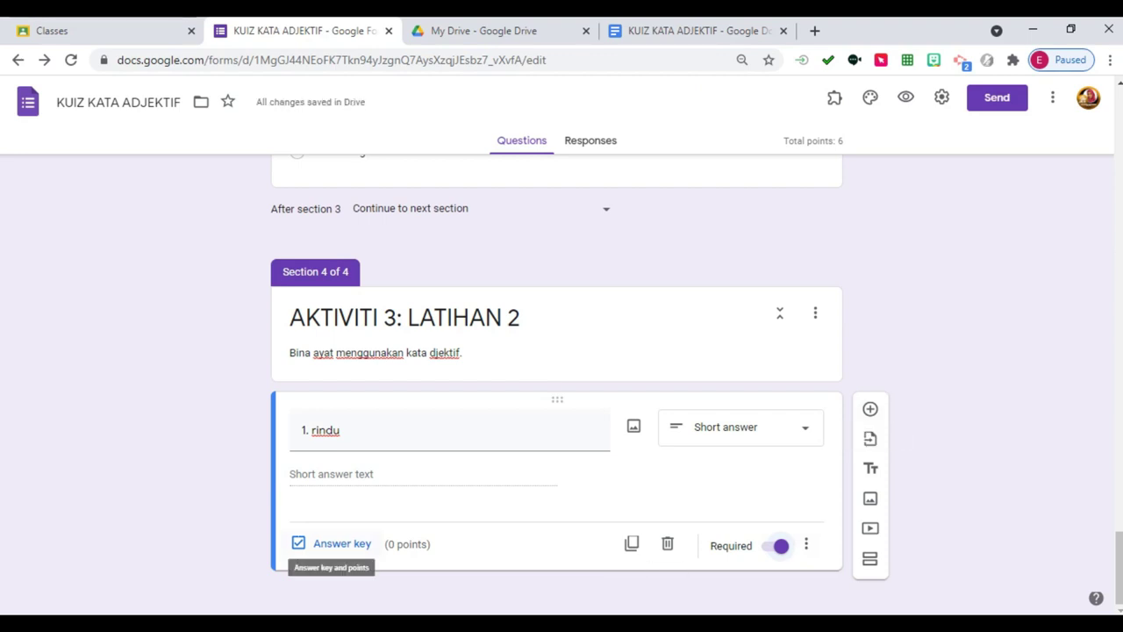
left_click(338, 543)
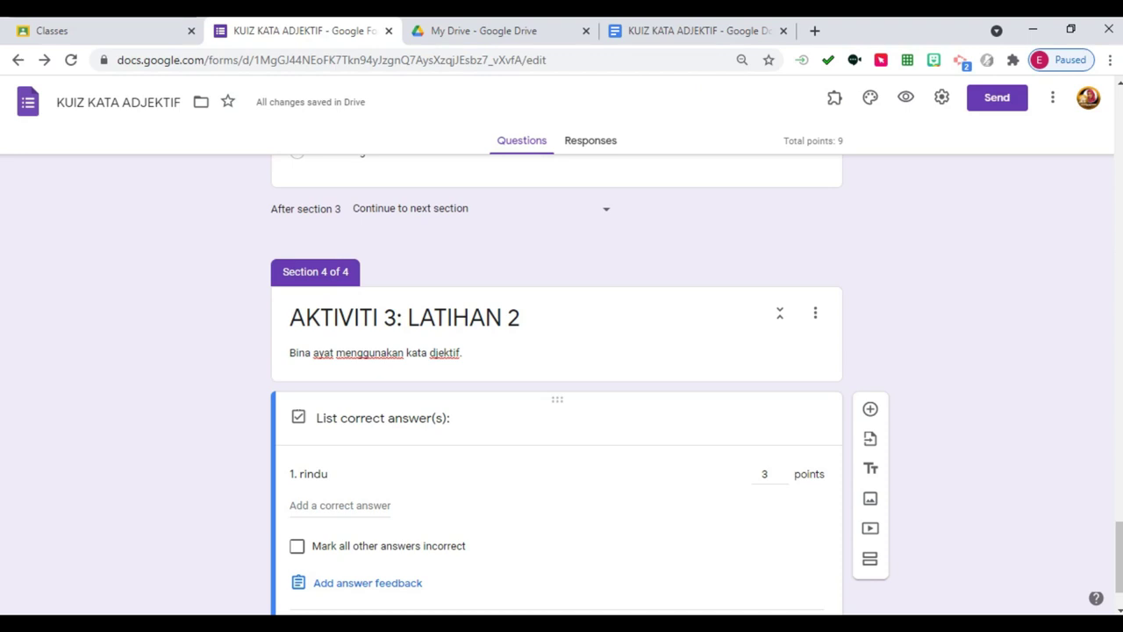
scroll(557, 386, "down", 1)
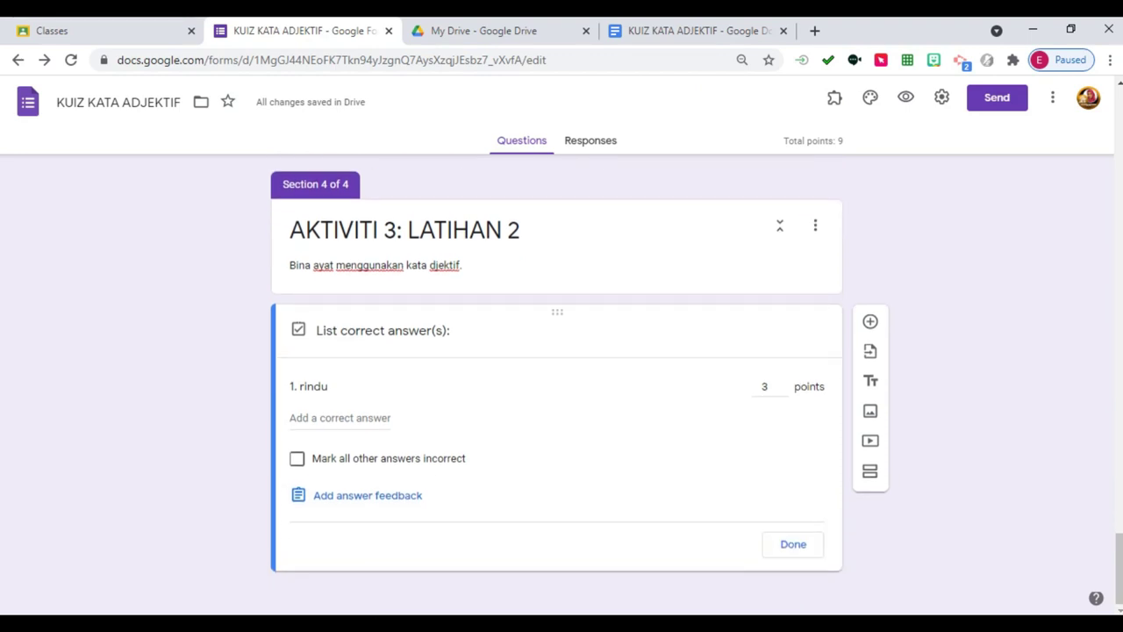
left_click(793, 544)
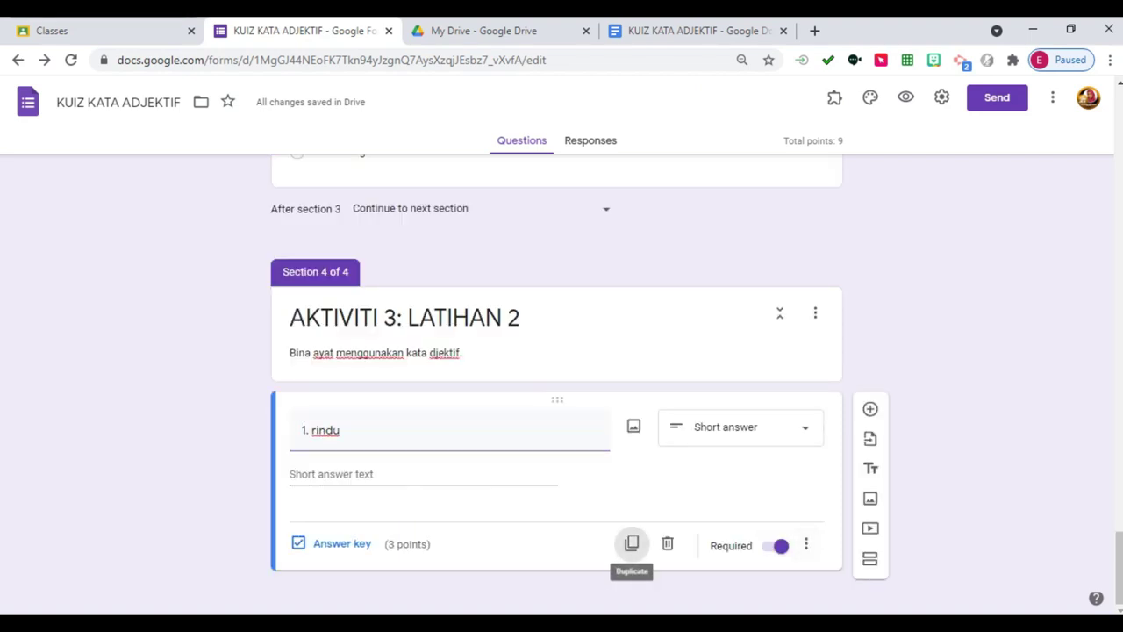
Duplicate the rindu question and retitle the copy '2. marah'.
left_click(632, 543)
left_click(313, 429)
triple_click(313, 429)
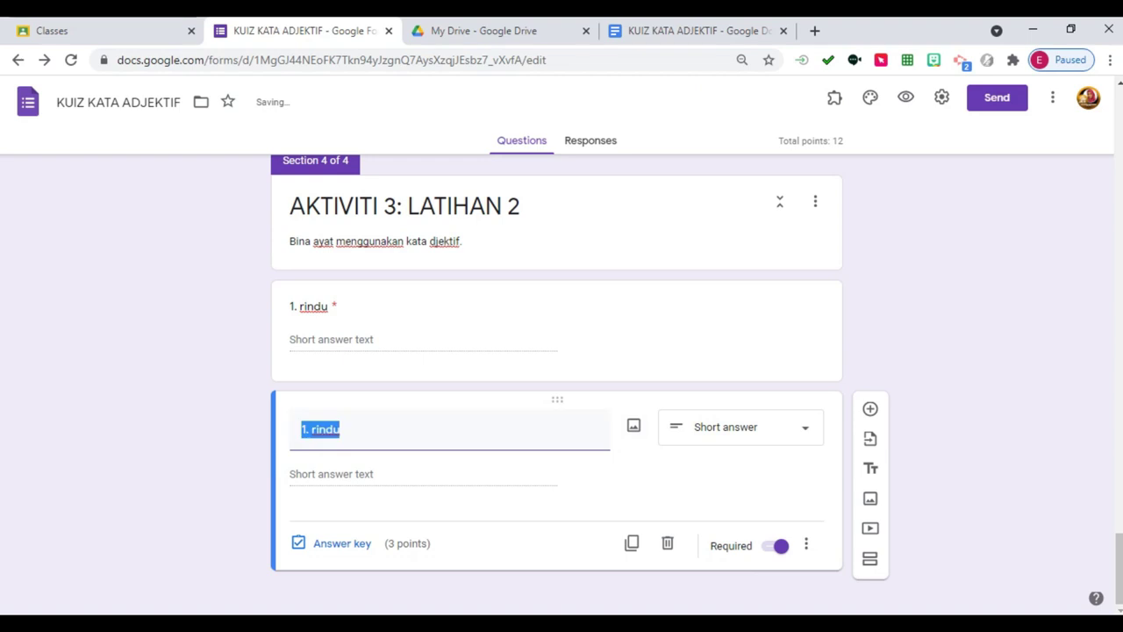
type("2. marah")
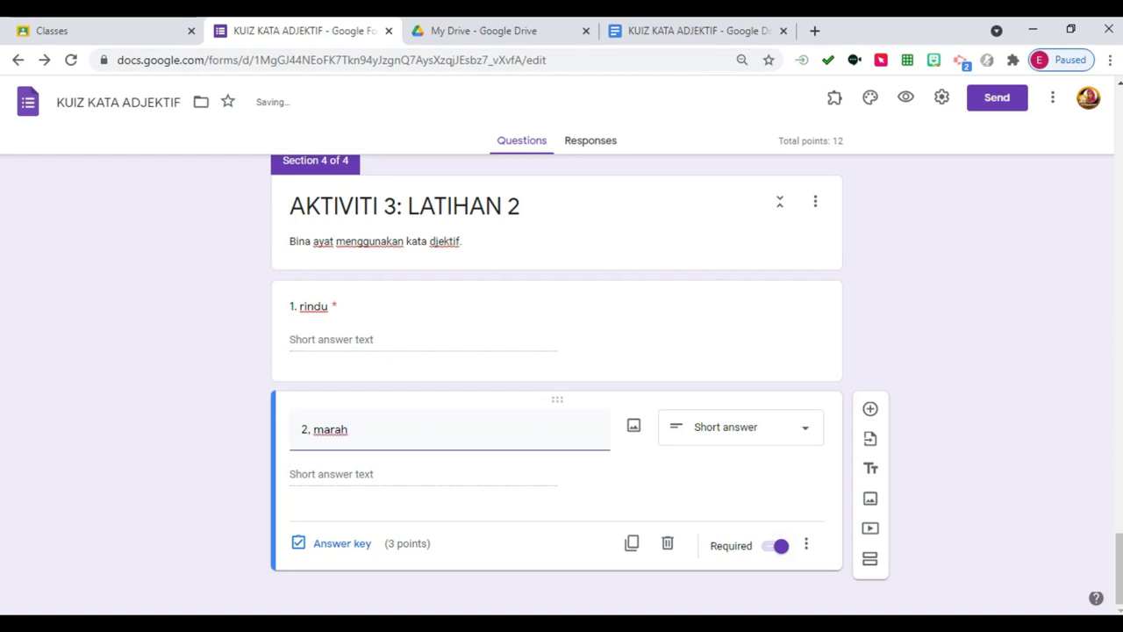
Duplicate it again as '3. bangga' and add a fifth section after it.
left_click(632, 543)
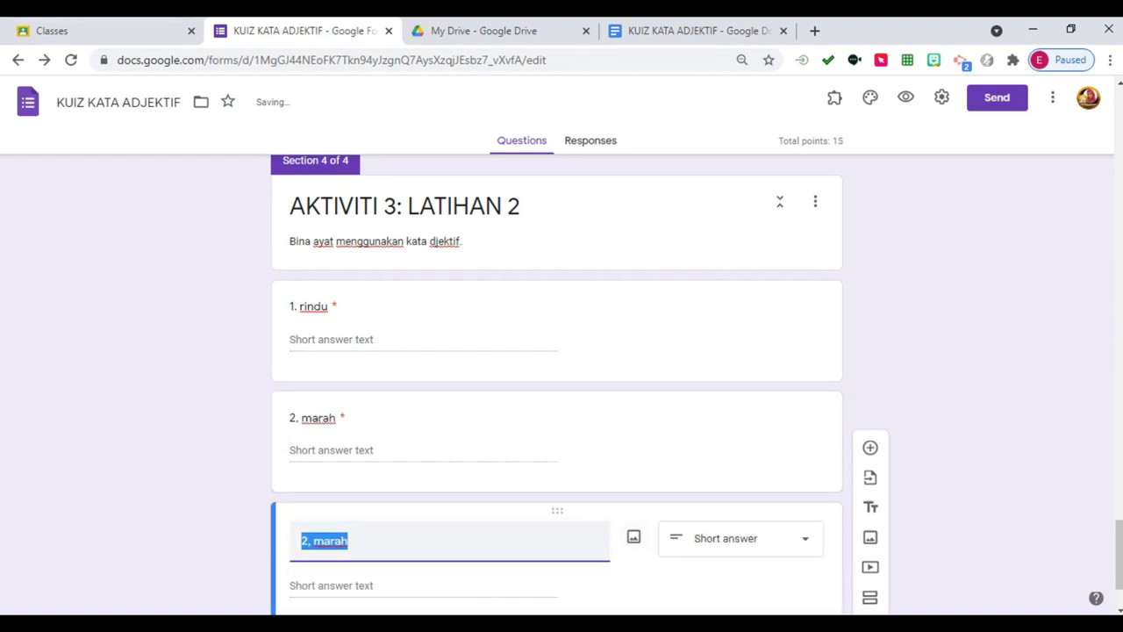
type("3.")
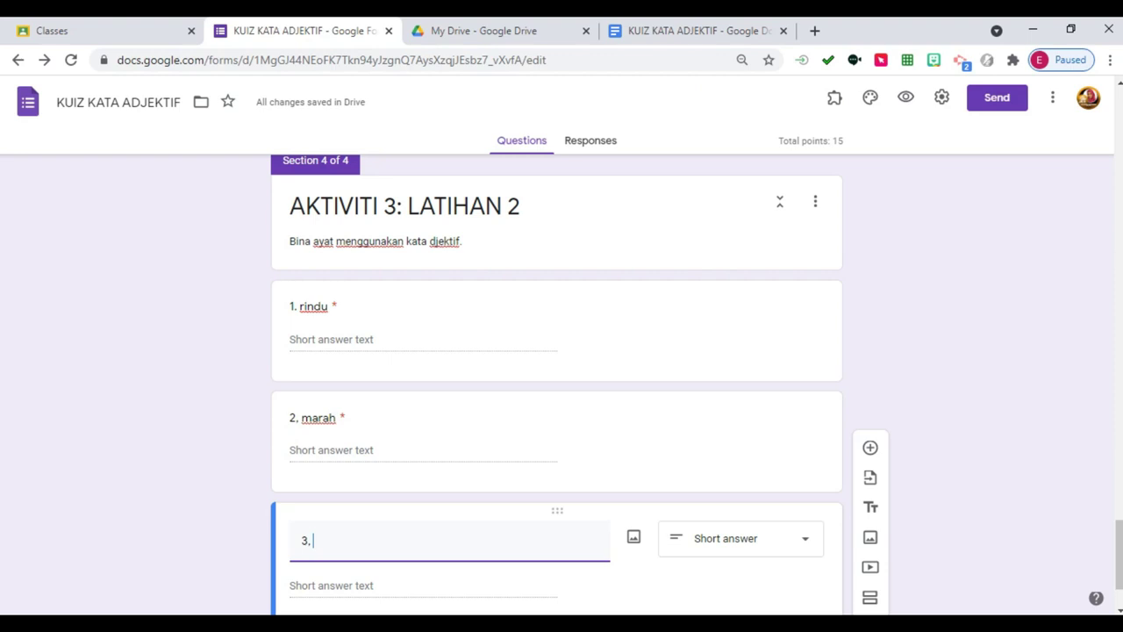
key("BackSpace")
type(". bangga")
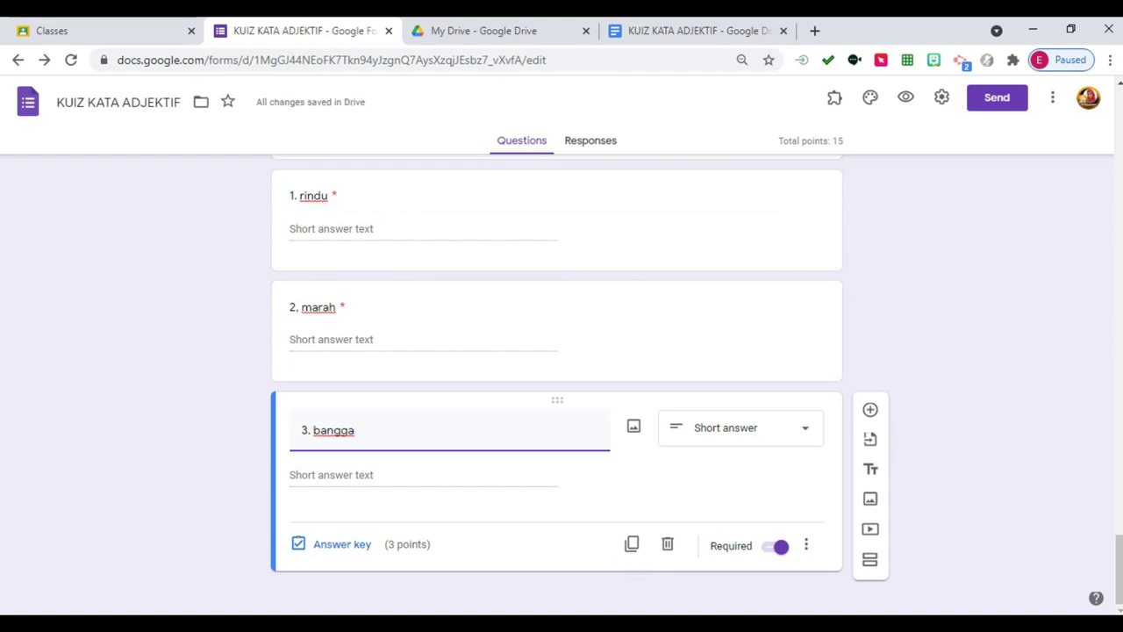
left_click(870, 559)
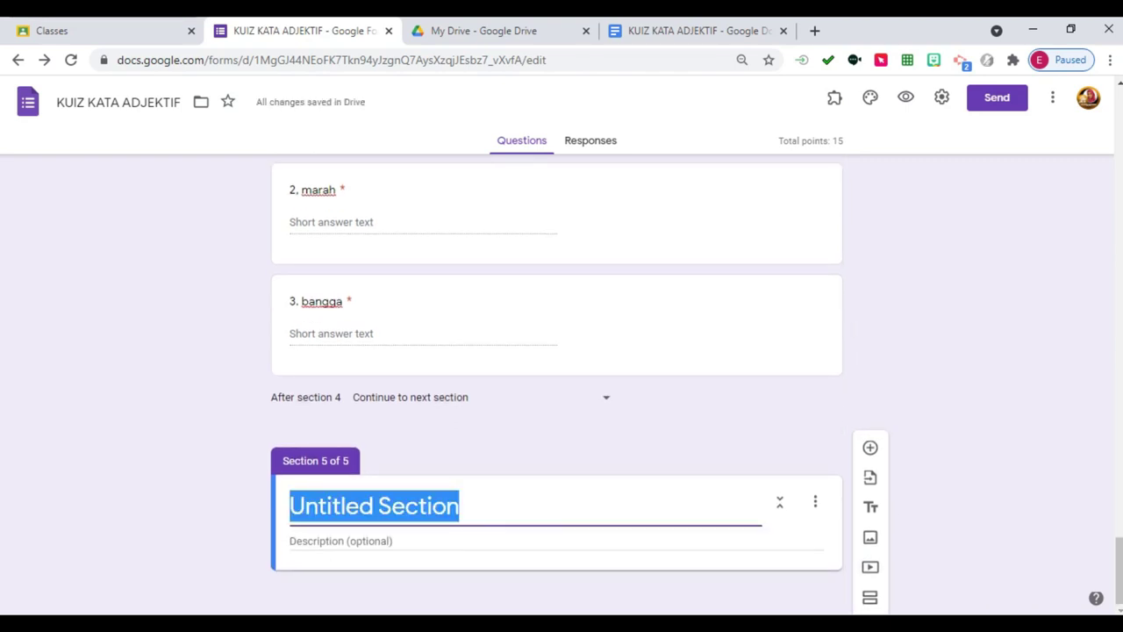
Delete the empty fifth section, leaving four sections.
type("sekian")
key("BackSpace")
key("BackSpace")
key("BackSpace")
key("BackSpace")
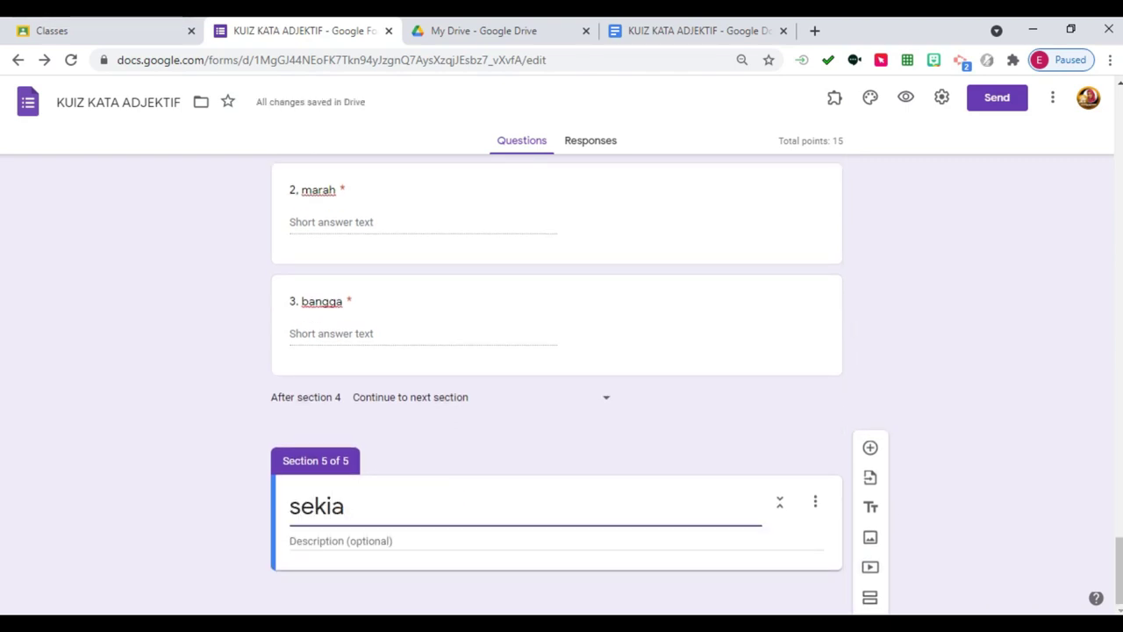
key("BackSpace")
key("BackSpace")
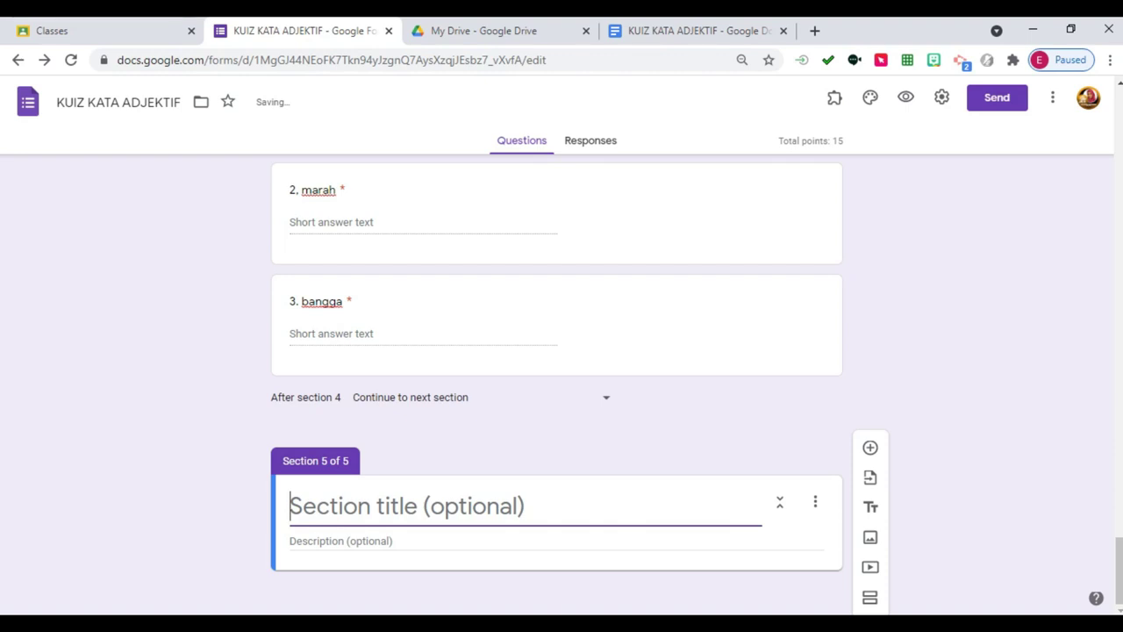
left_click(815, 501)
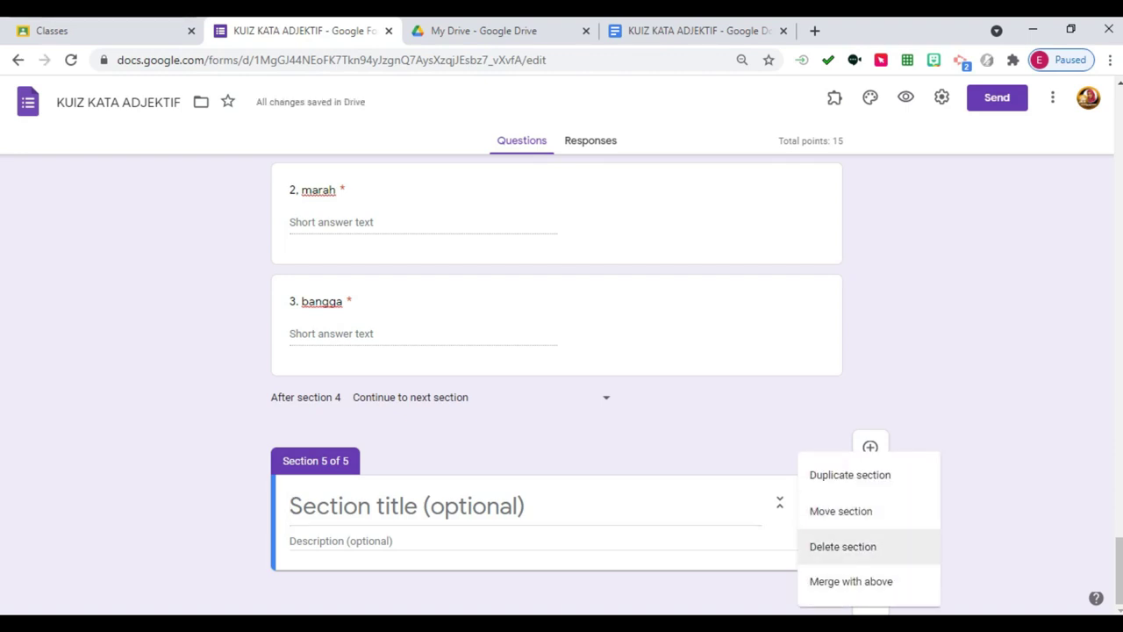
left_click(842, 546)
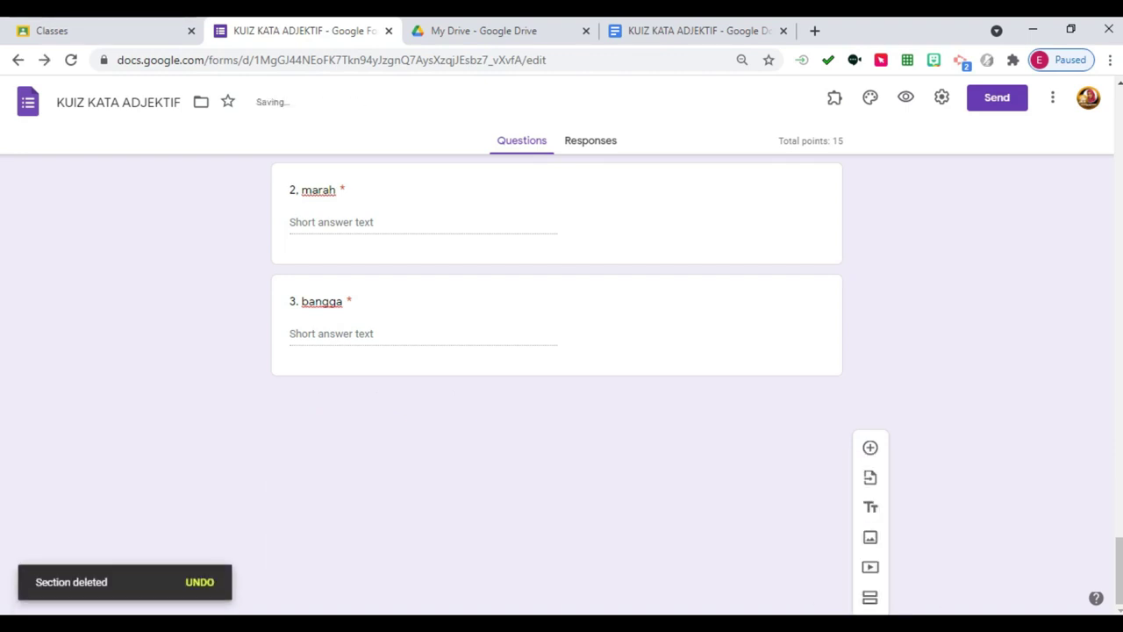
Scroll back up to Section 1 and the leftover Untitled Title block.
scroll(869, 507, "up", 2)
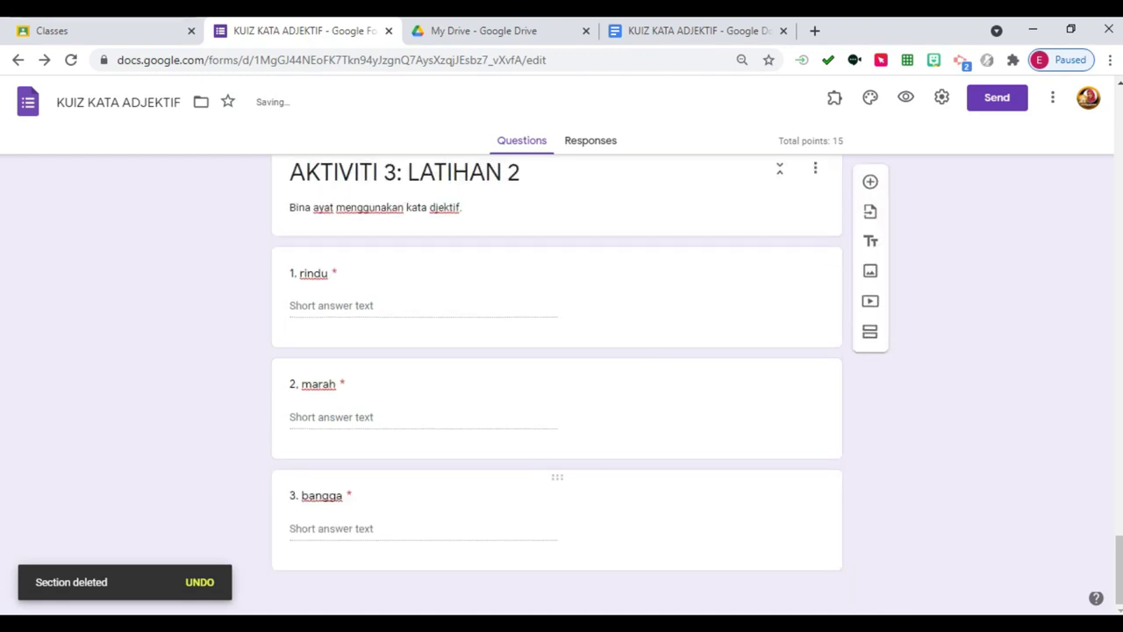
scroll(557, 377, "up", 3)
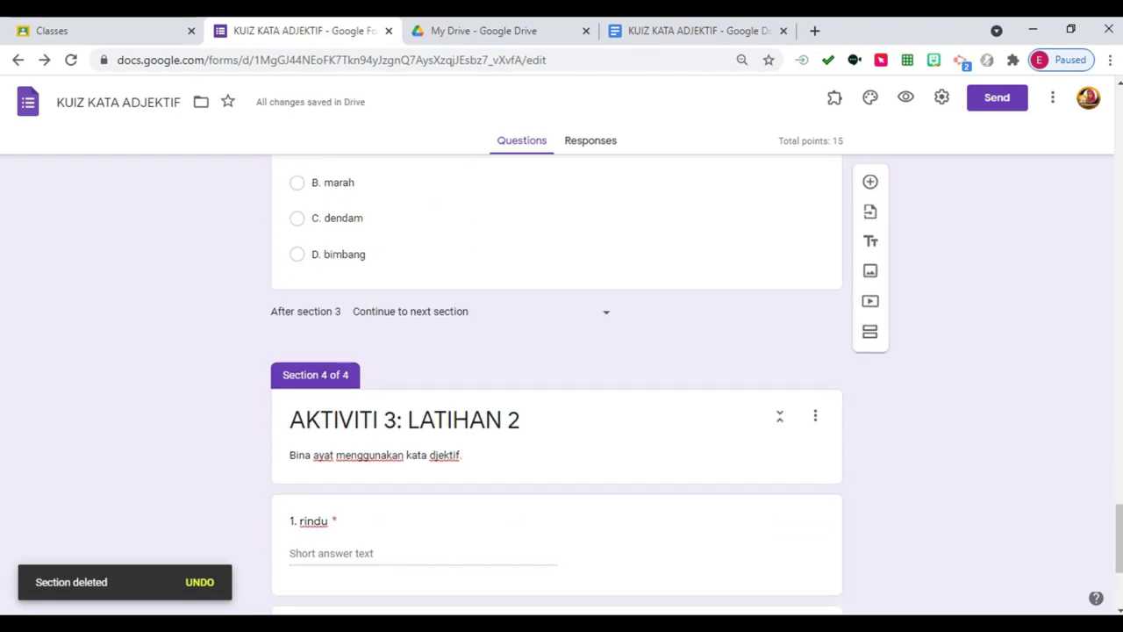
scroll(557, 378, "down", 3)
scroll(557, 378, "up", 8)
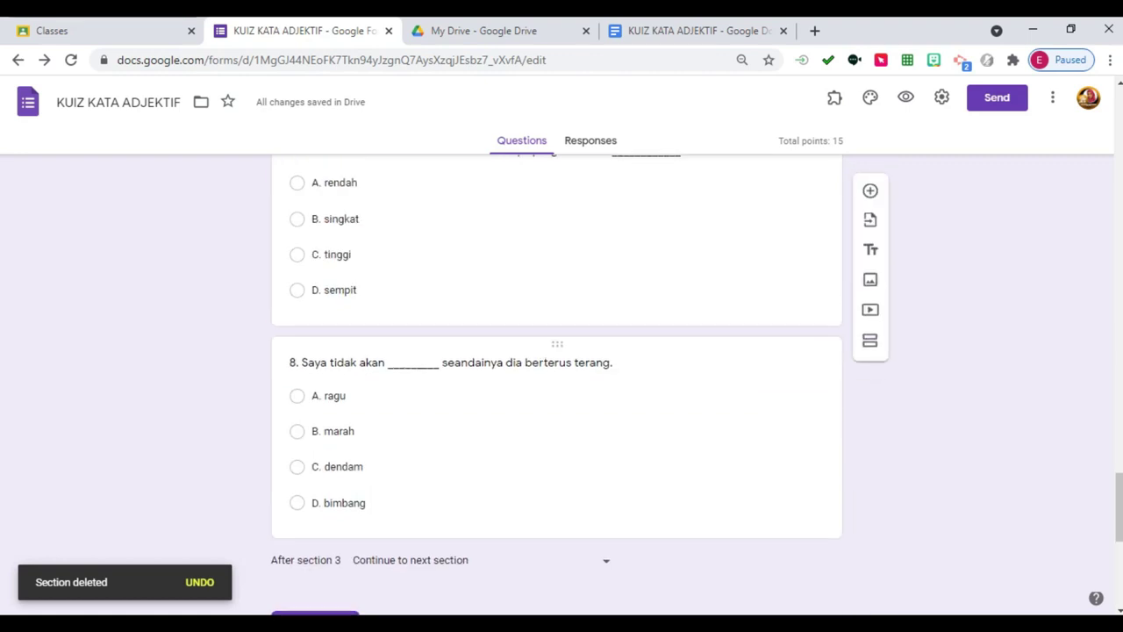
scroll(558, 377, "up", 15)
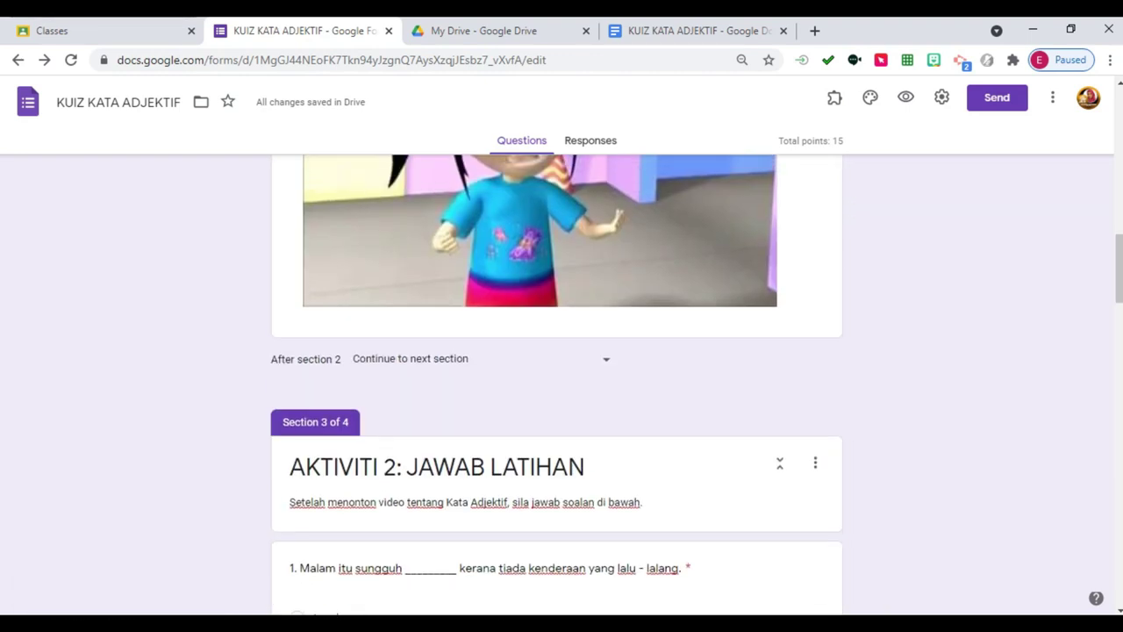
scroll(557, 378, "up", 10)
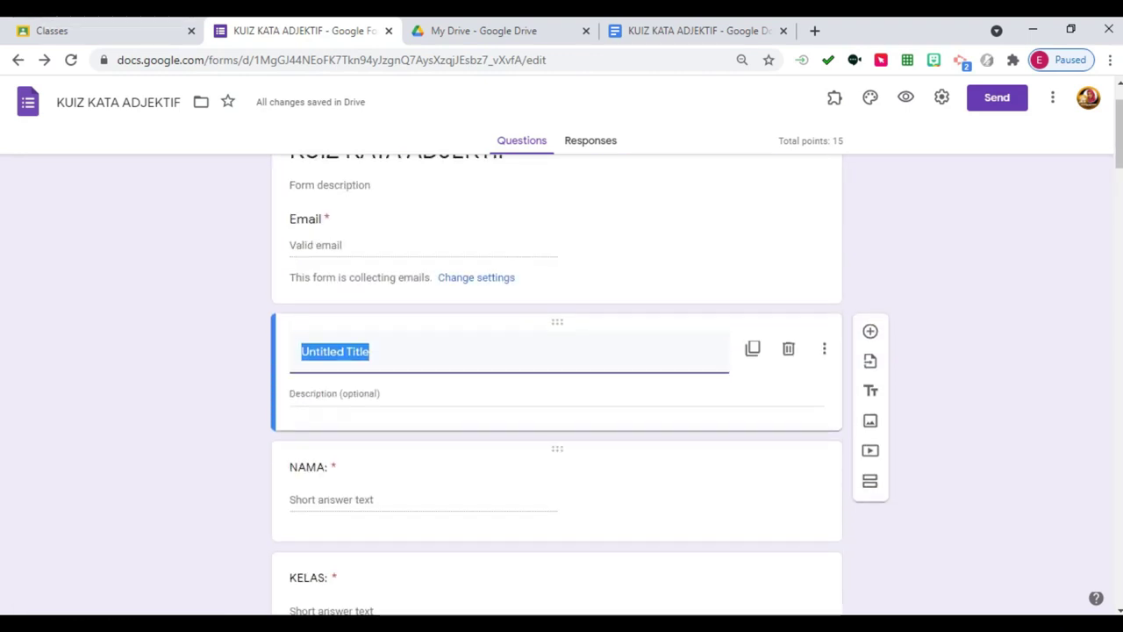
Delete the empty Untitled Title block above NAMA.
left_click(788, 425)
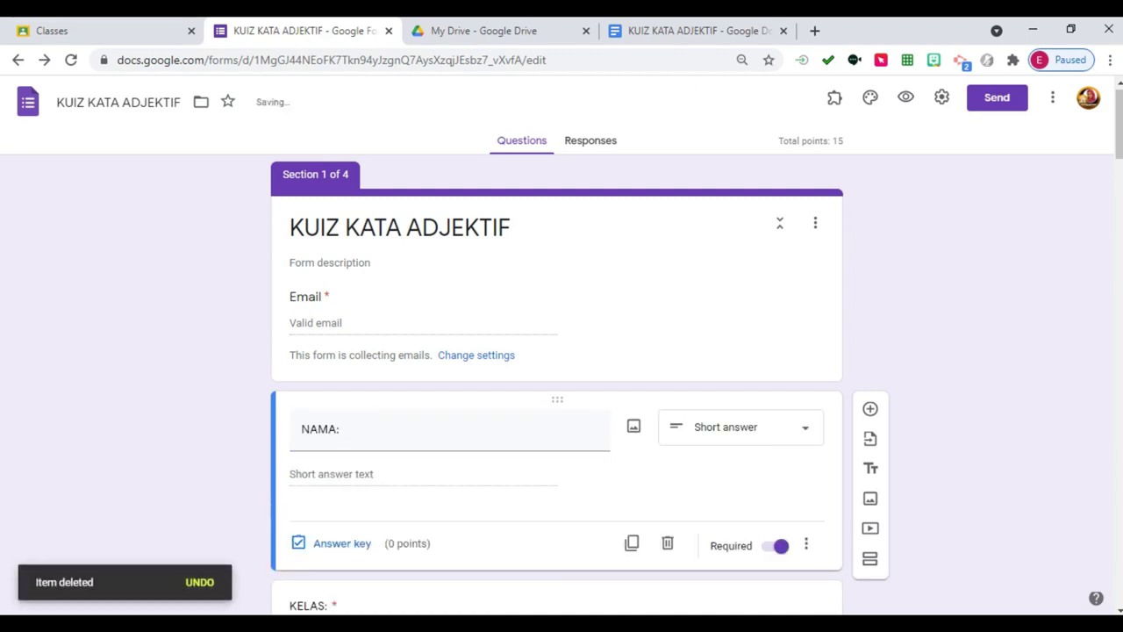
scroll(788, 426, "down", 10)
scroll(557, 377, "down", 15)
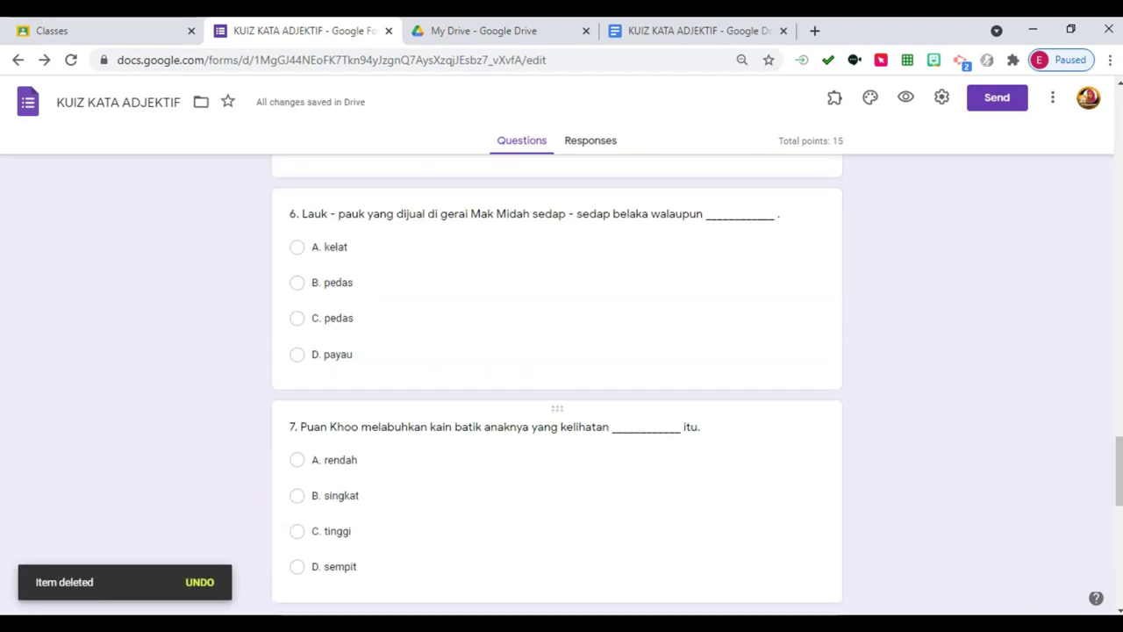
Add a closing block 'SEKIAN. TERIMA KASIH' after question 3, describing it with the teacher's name.
left_click(343, 495)
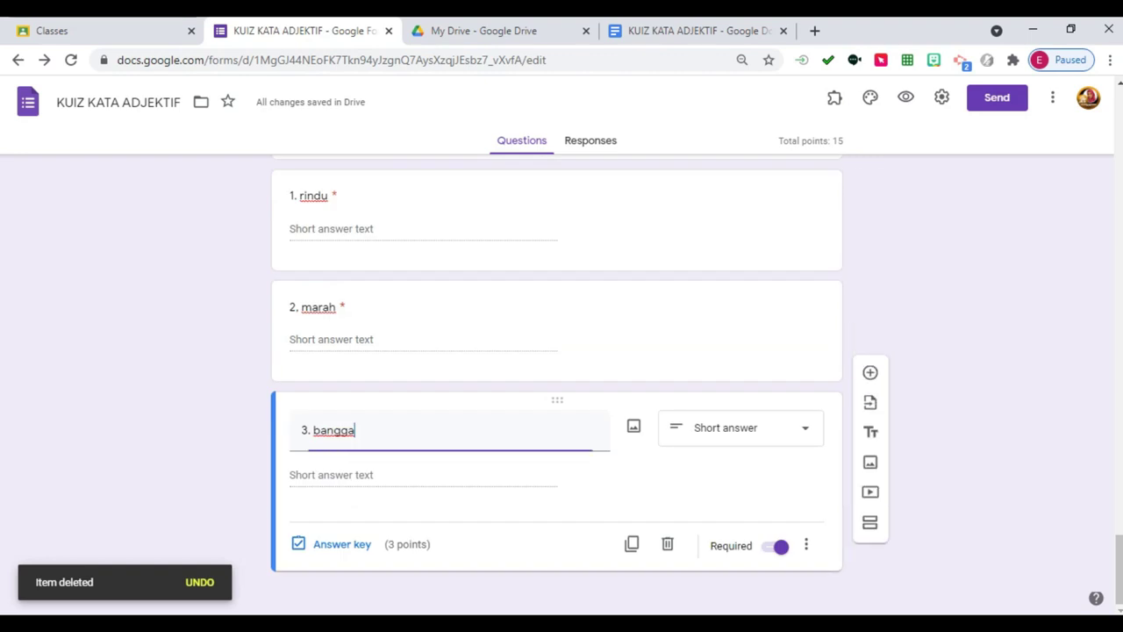
left_click(871, 469)
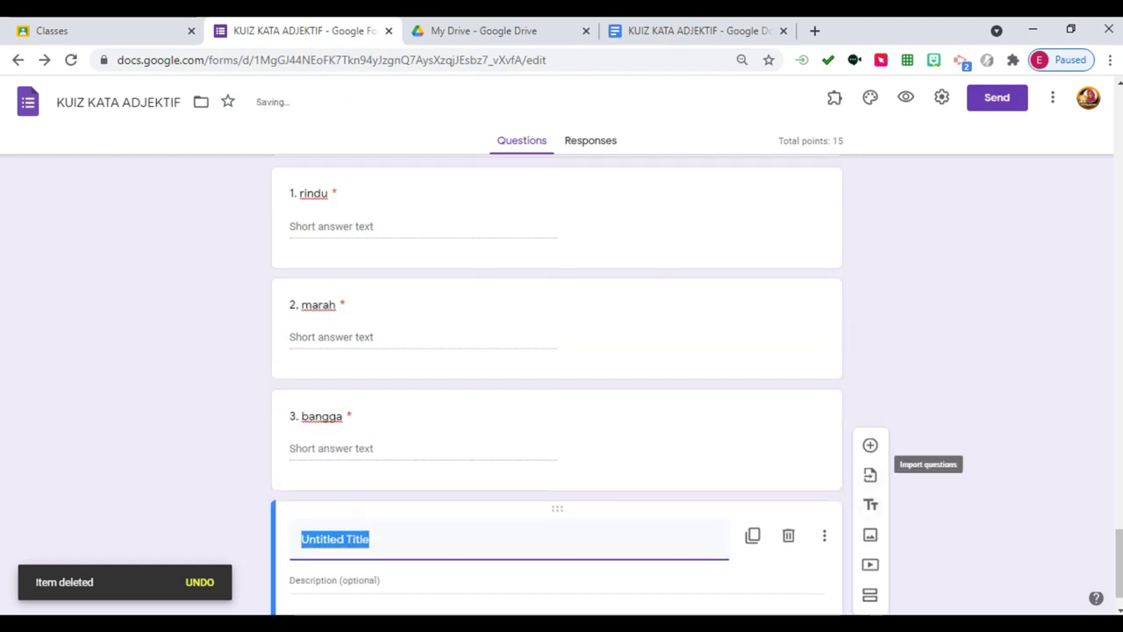
type("sekia")
key("BackSpace")
key("BackSpace")
type("SEK")
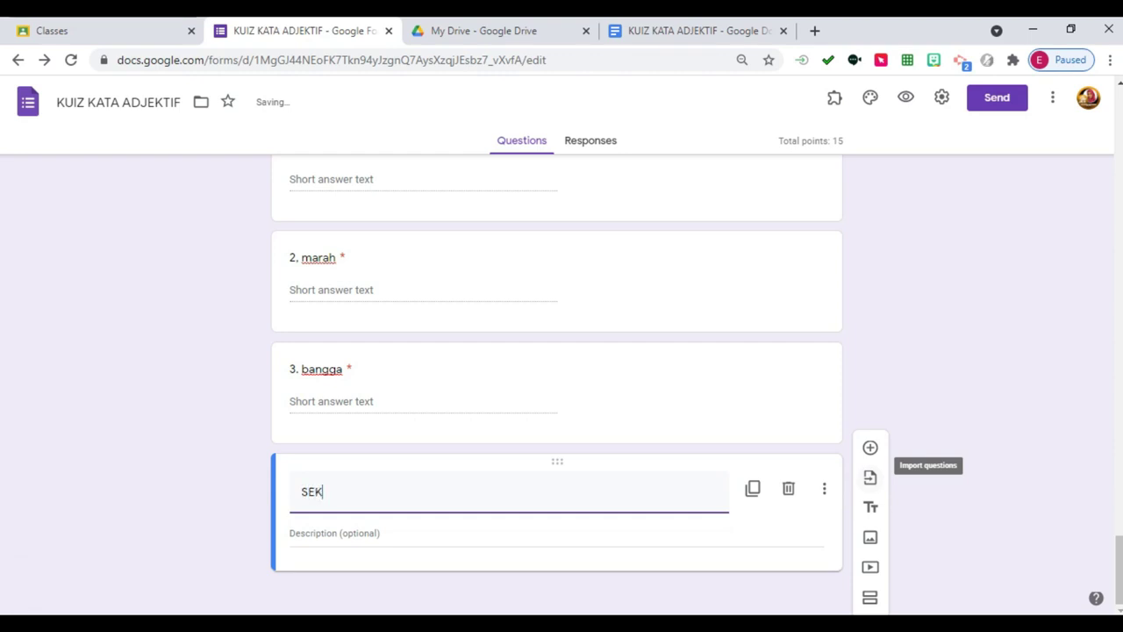
type("IAN. TERIMA KASIH")
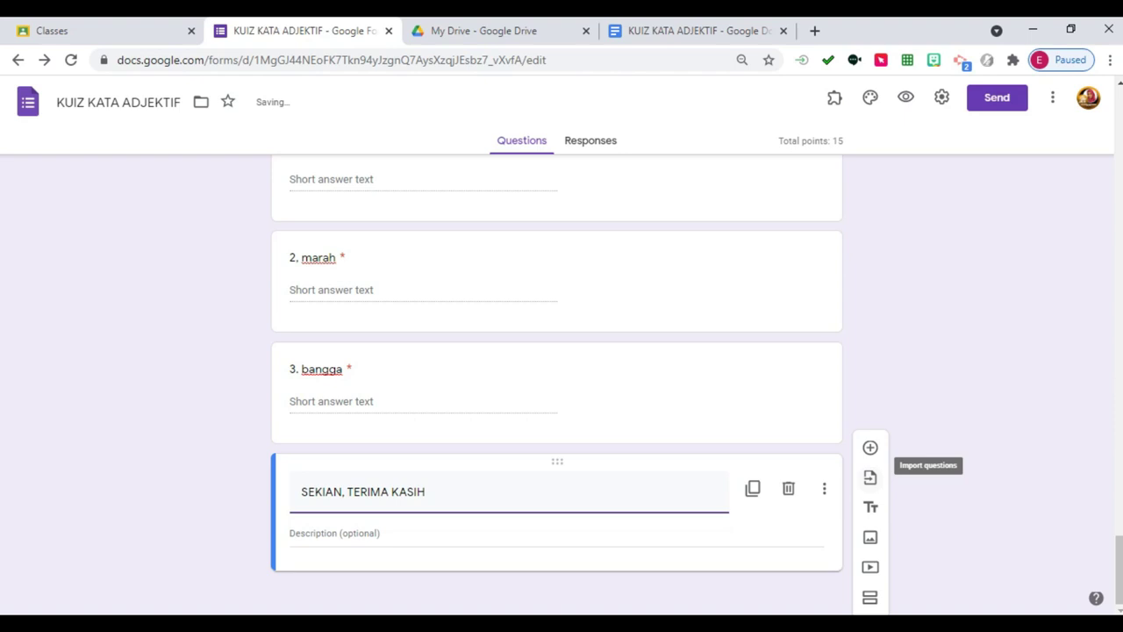
left_click(557, 545)
type("cIKG")
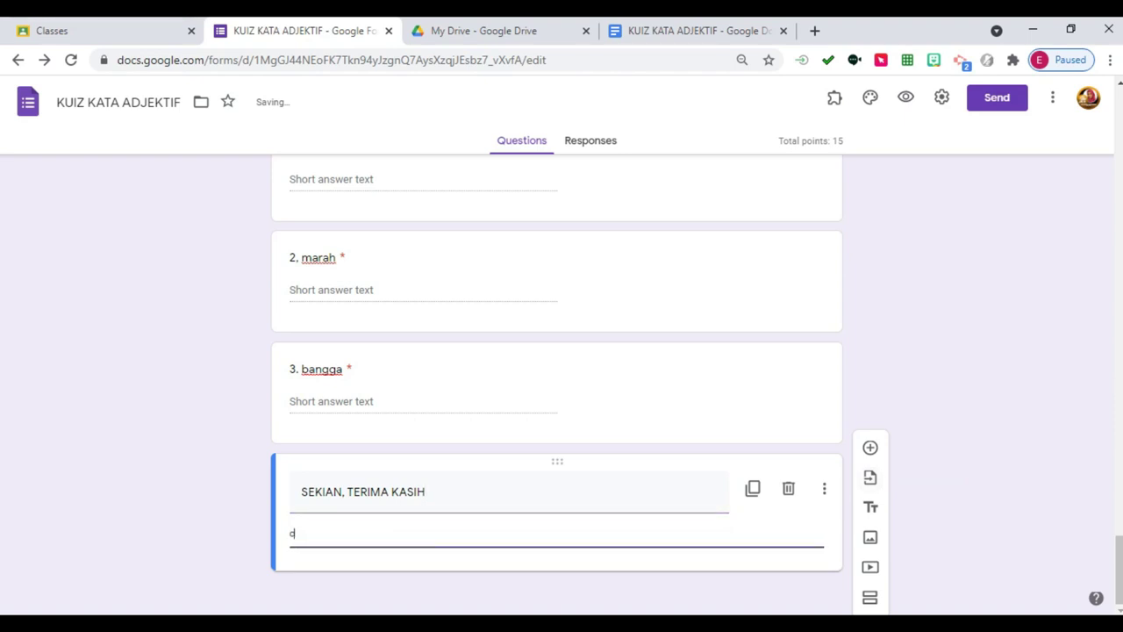
key("BackSpace")
key("BackSpace")
key("BackSpace")
key("BackSpace")
key("BackSpace")
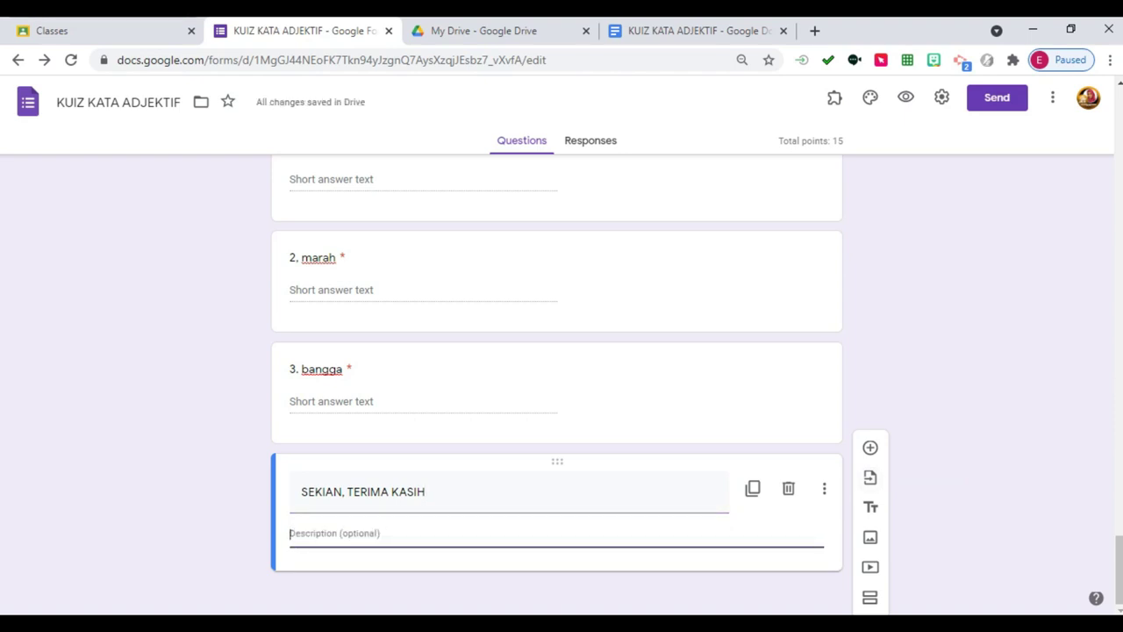
type("cikgu Azura")
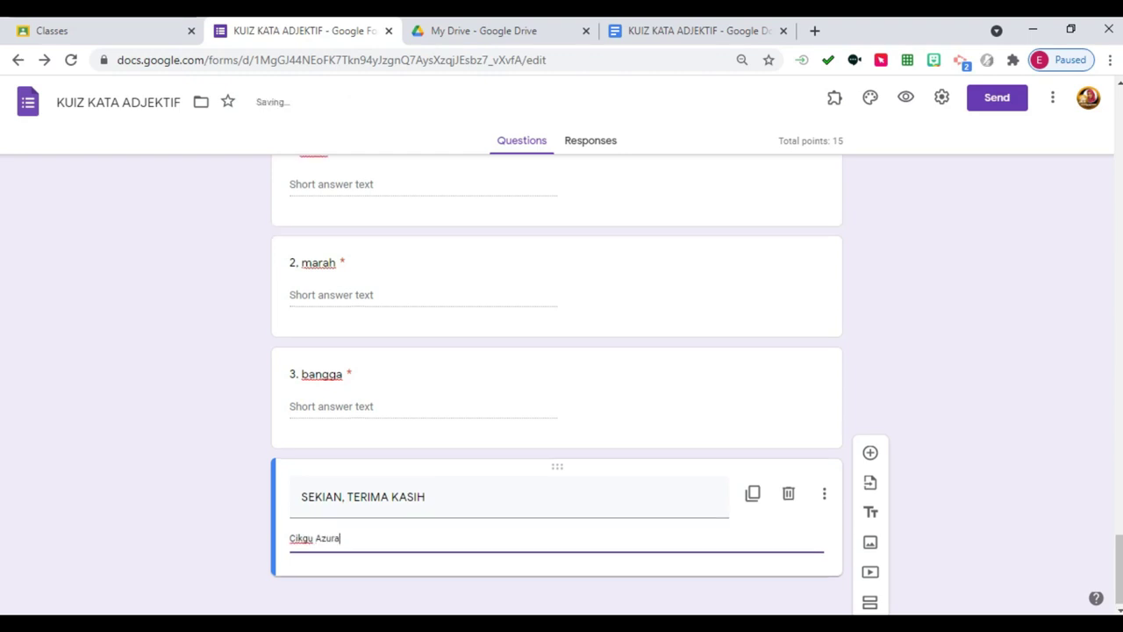
scroll(557, 352, "up", 4)
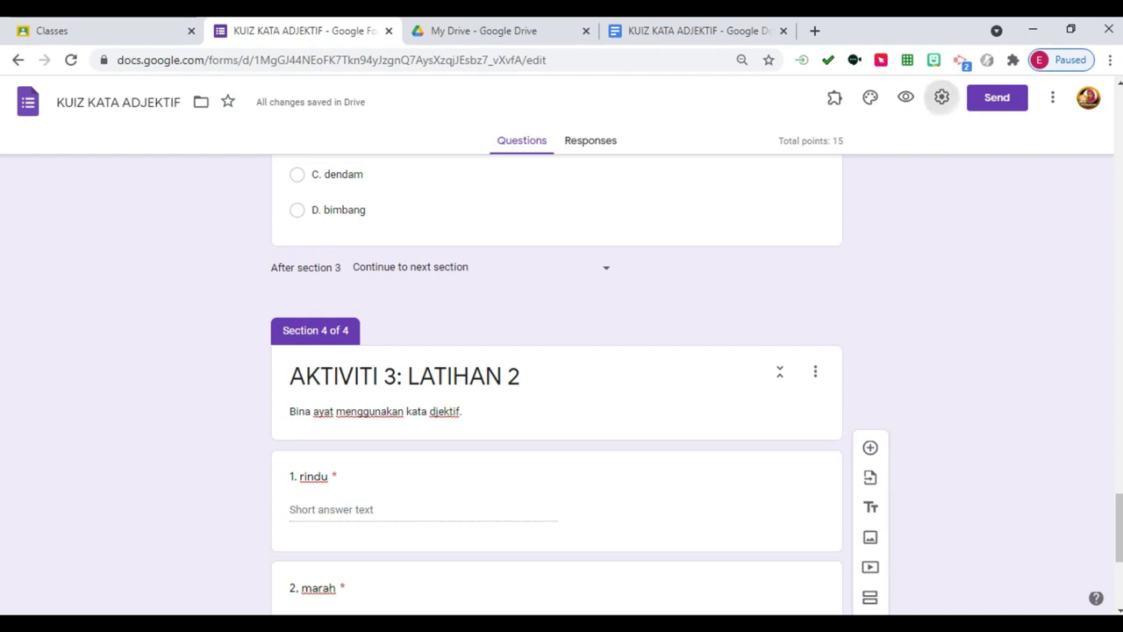
Set quiz grades to release later, after manual review, and save the settings.
left_click(942, 96)
left_click(703, 173)
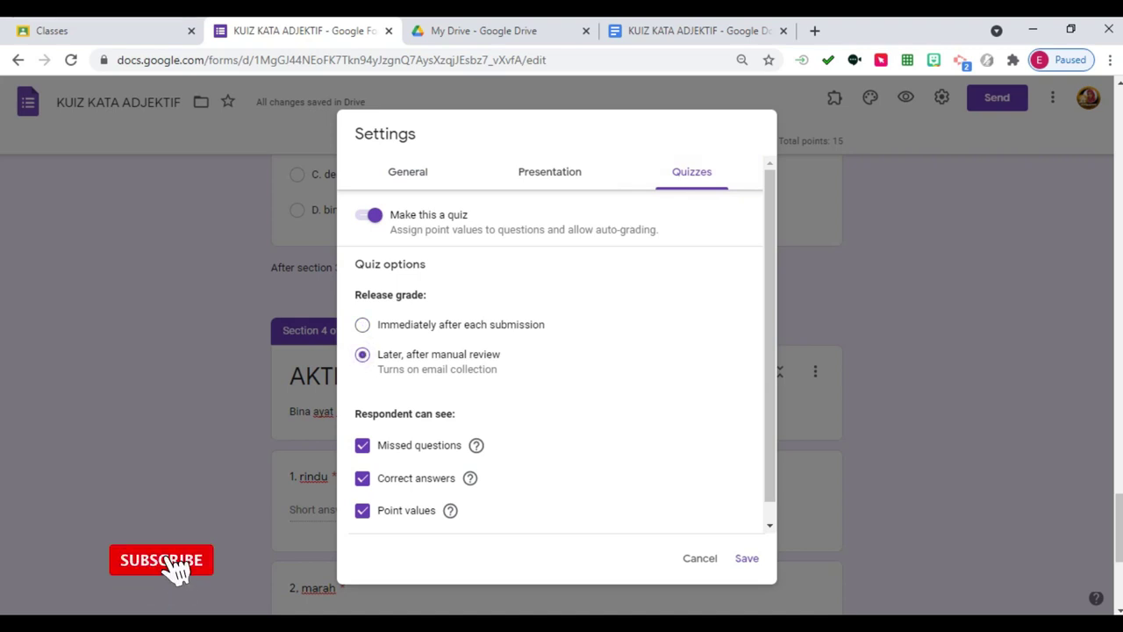
left_click(747, 558)
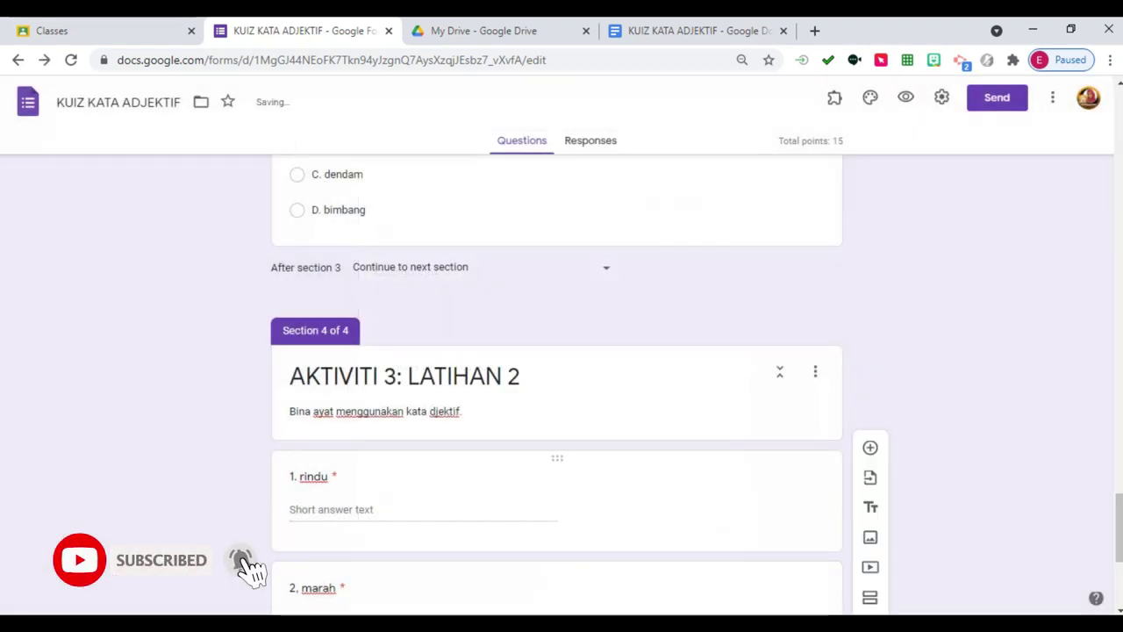
scroll(558, 386, "up", 10)
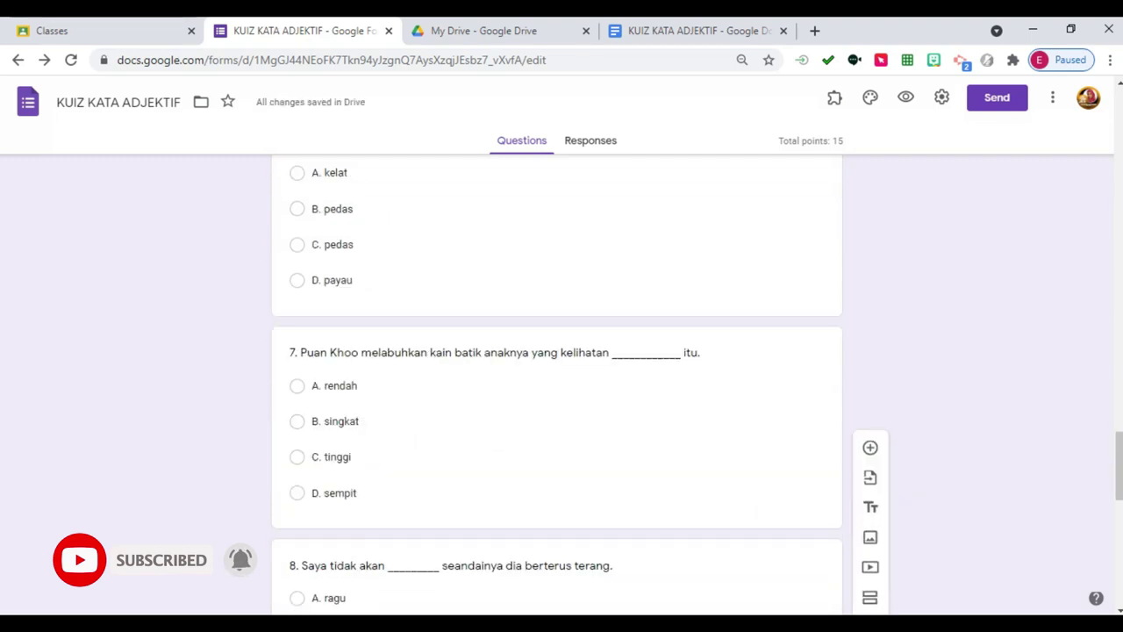
scroll(558, 386, "down", 15)
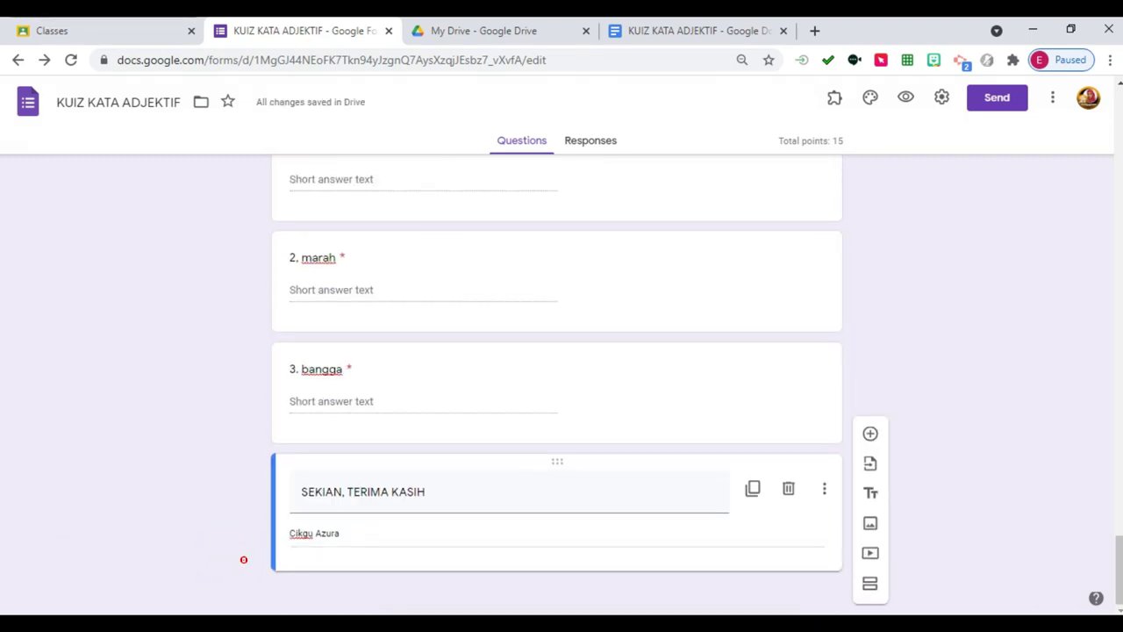
Generate a shortened forms.gle share link for the form.
left_click(997, 98)
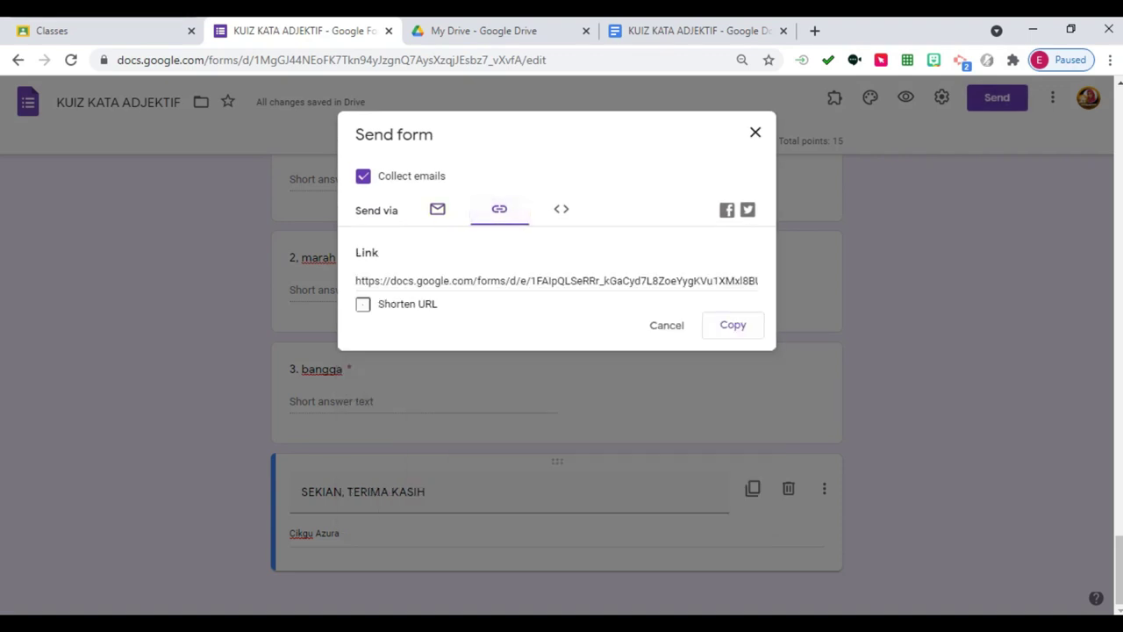
left_click(363, 303)
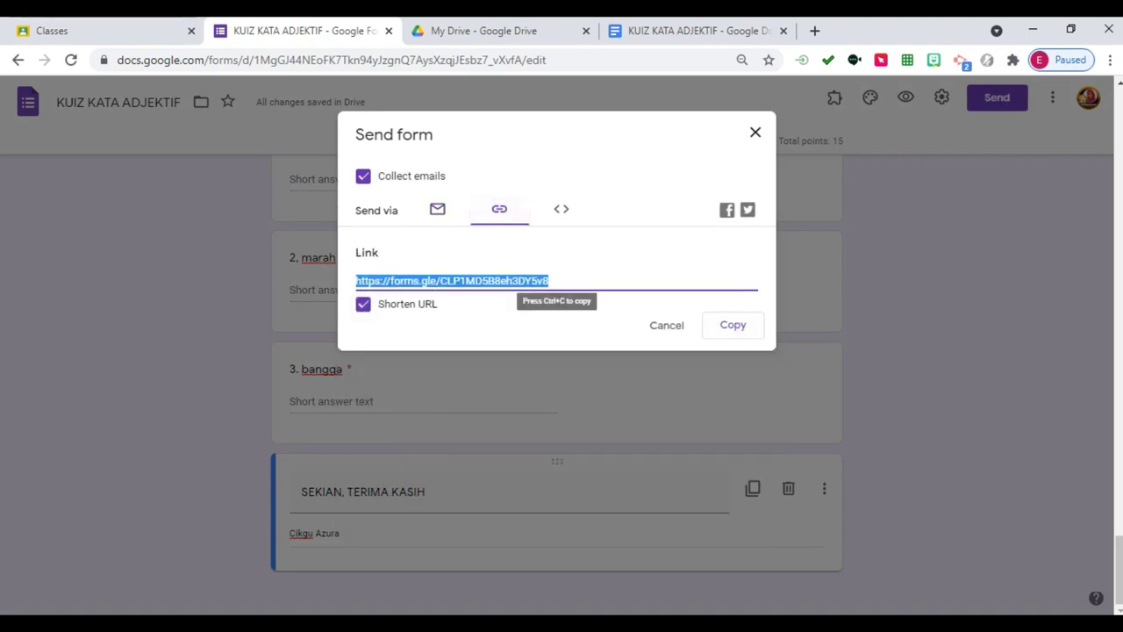
left_click(755, 132)
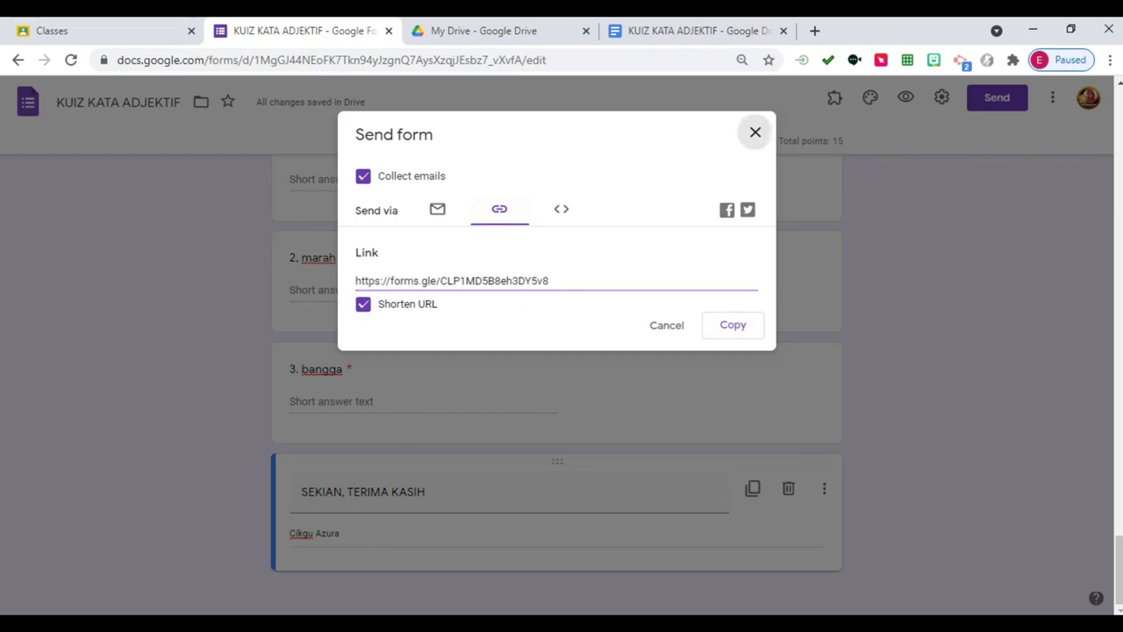
scroll(558, 386, "up", 20)
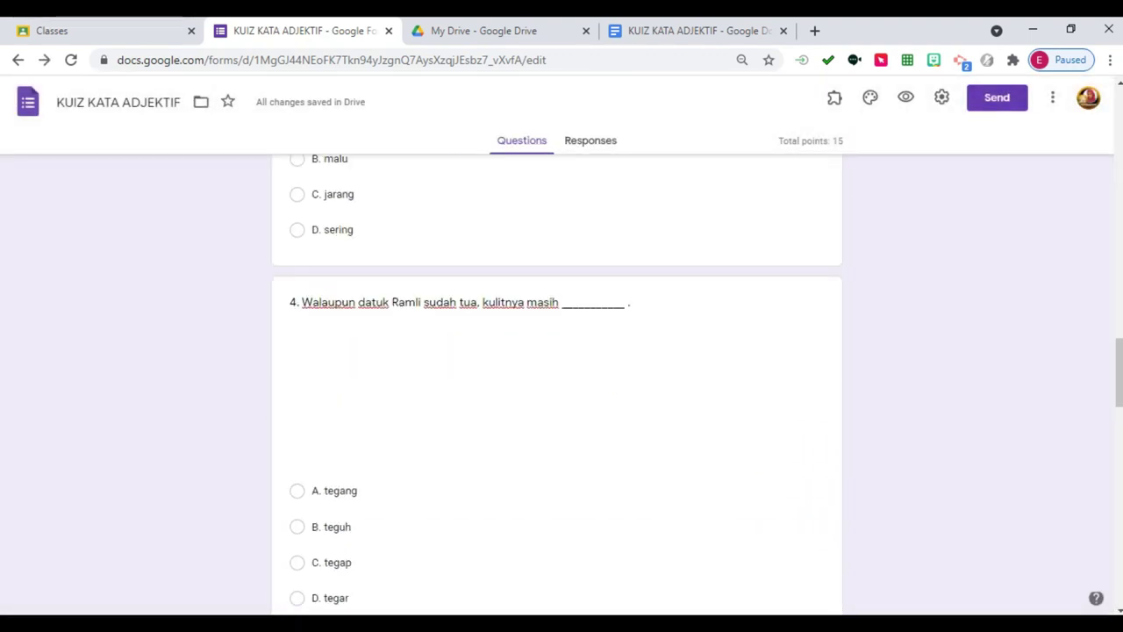
scroll(557, 386, "up", 2)
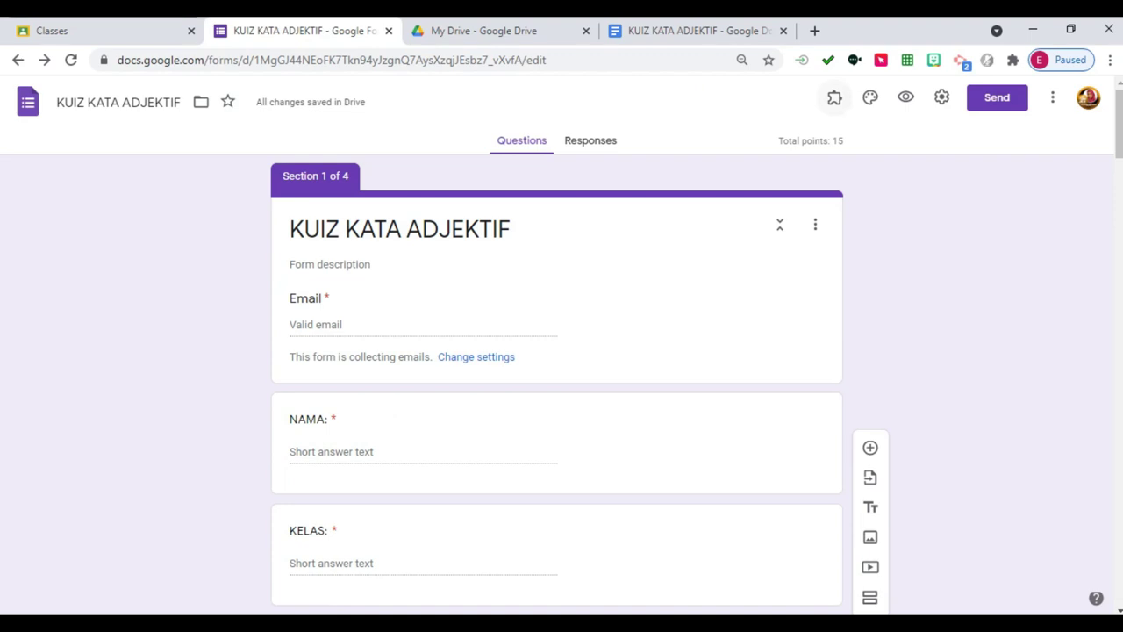
Insert the colourful candy image as the quiz's header through the theme options.
left_click(870, 98)
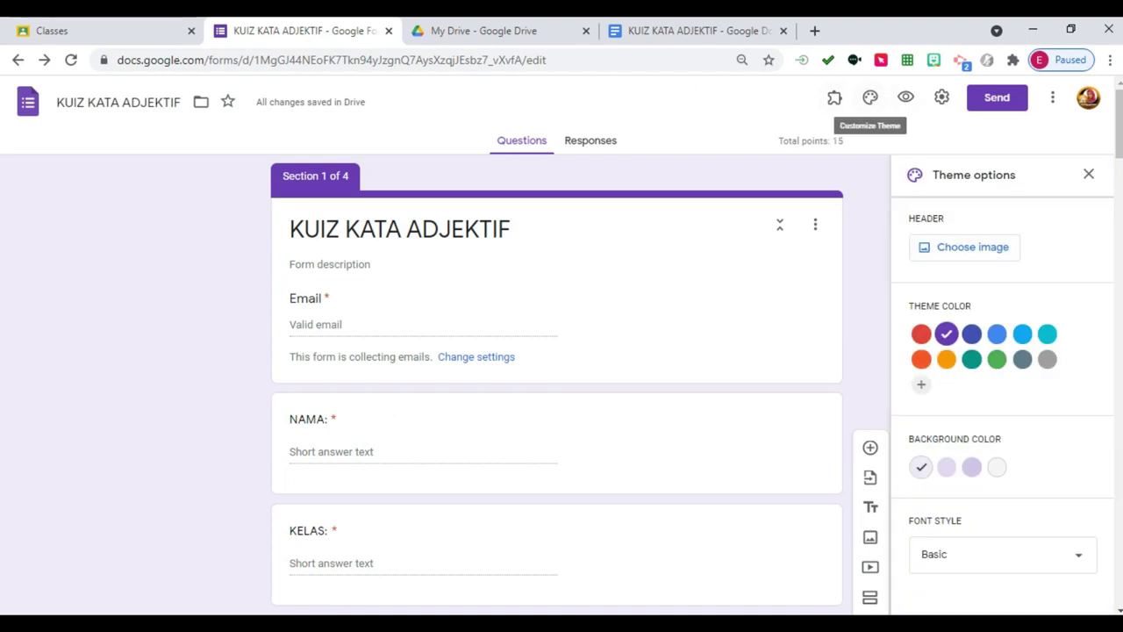
left_click(870, 97)
left_click(870, 97)
left_click(964, 246)
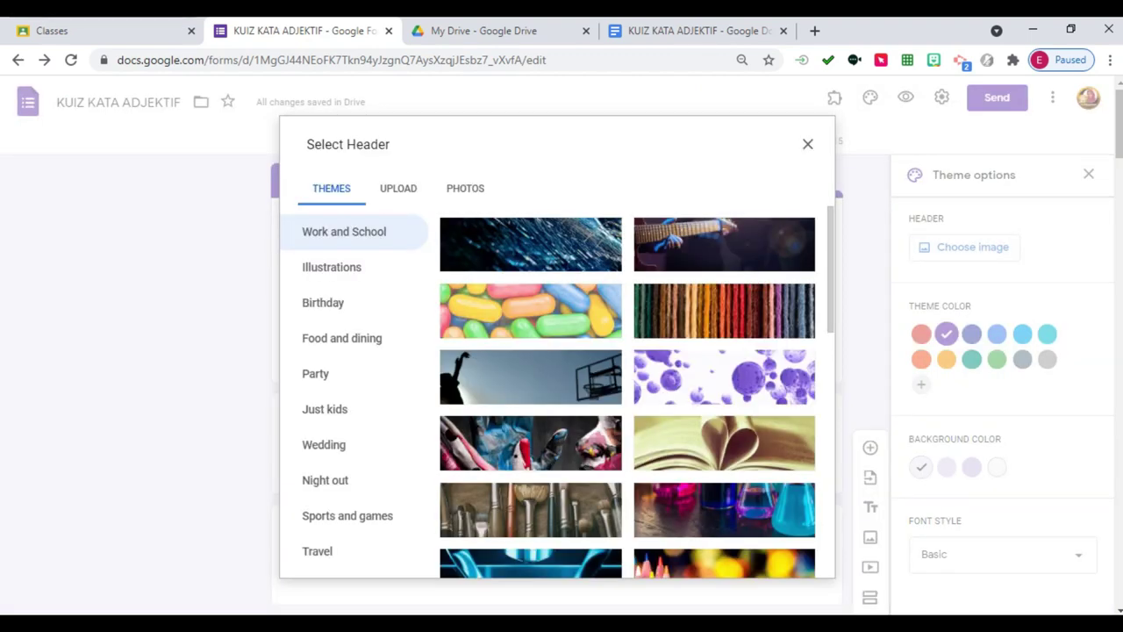
left_click(531, 311)
left_click(793, 557)
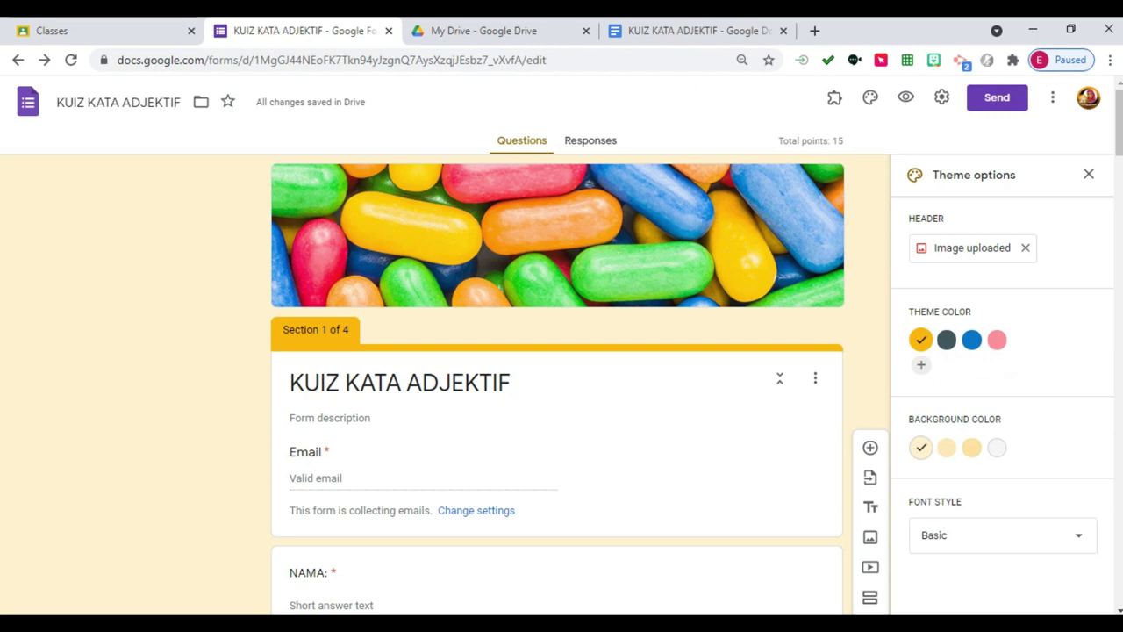
Switch the form's font style to Playful and preview the form as respondents see it.
left_click(1004, 535)
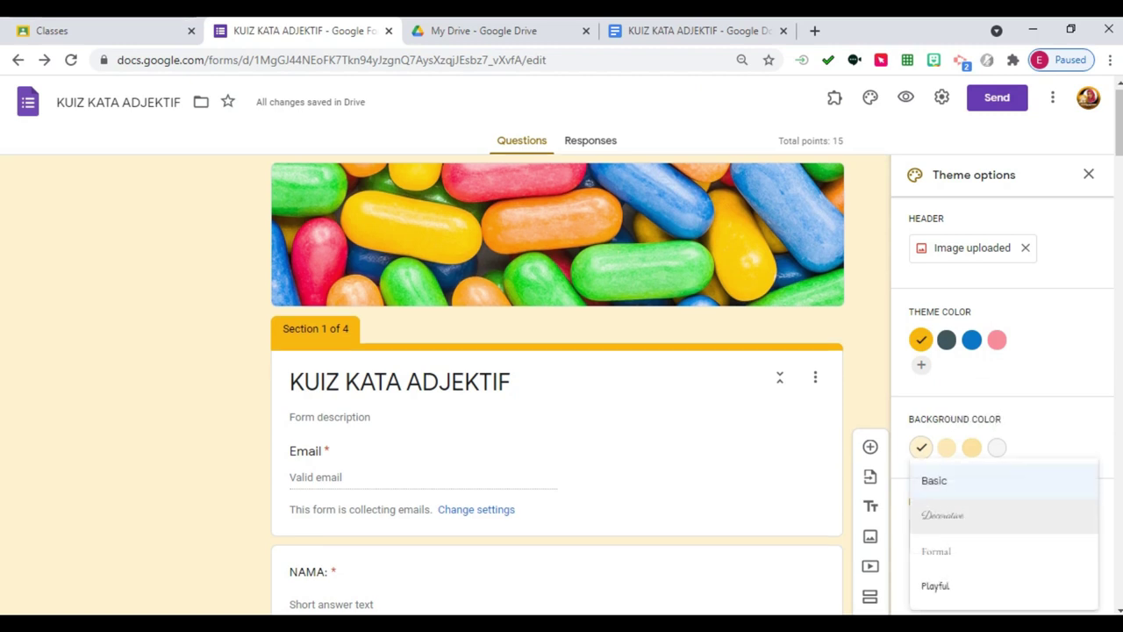
scroll(1003, 518, "down", 2)
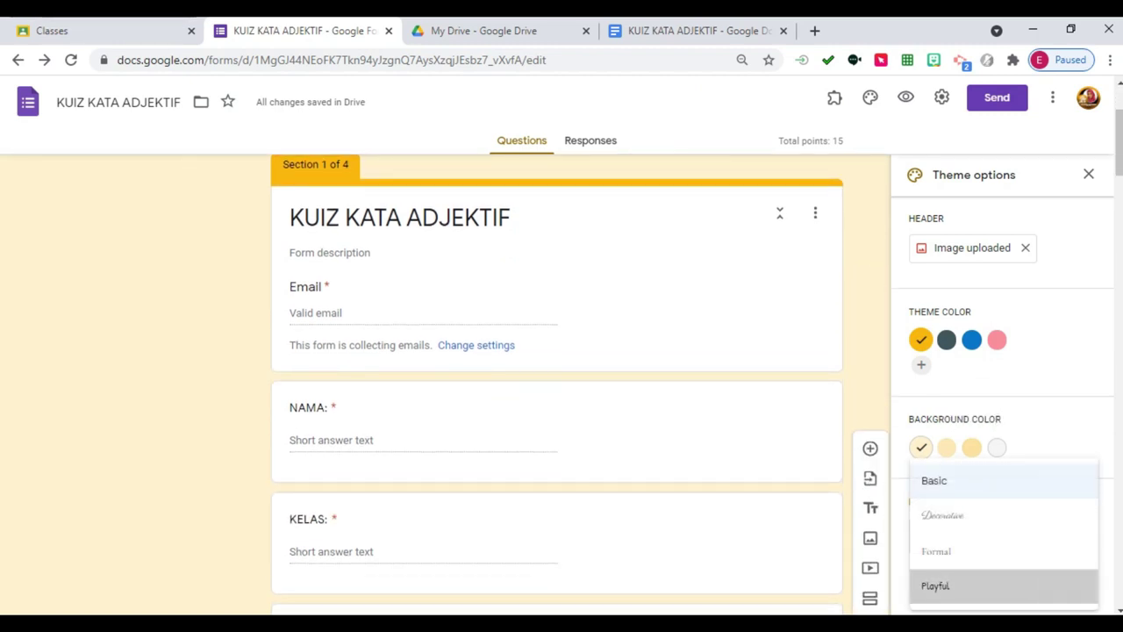
left_click(936, 586)
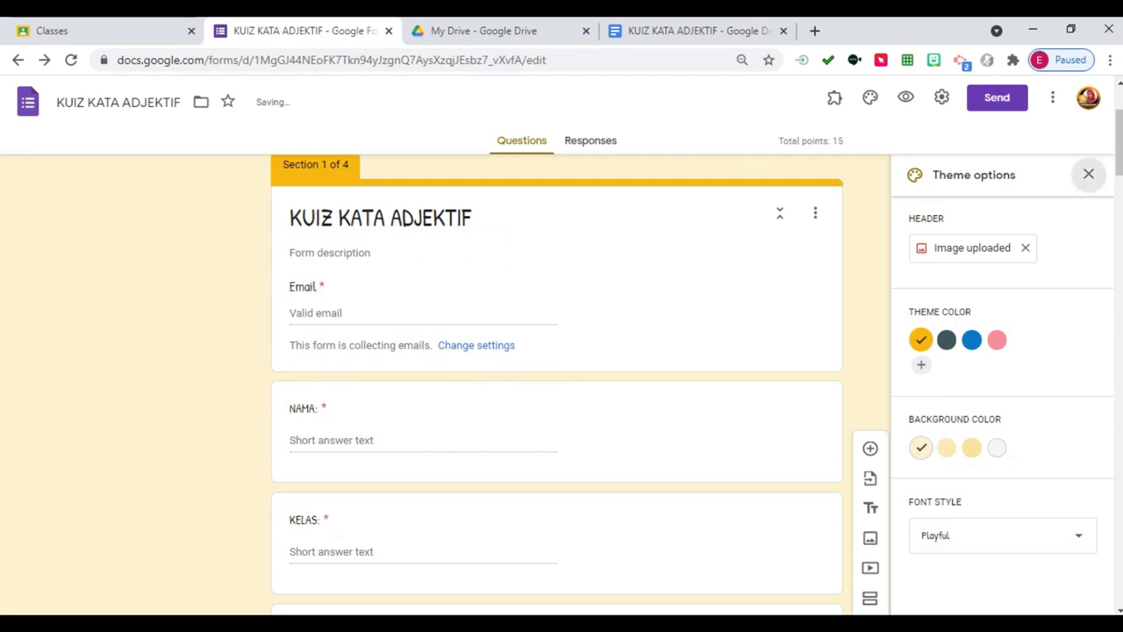
left_click(1089, 174)
scroll(1089, 173, "up", 2)
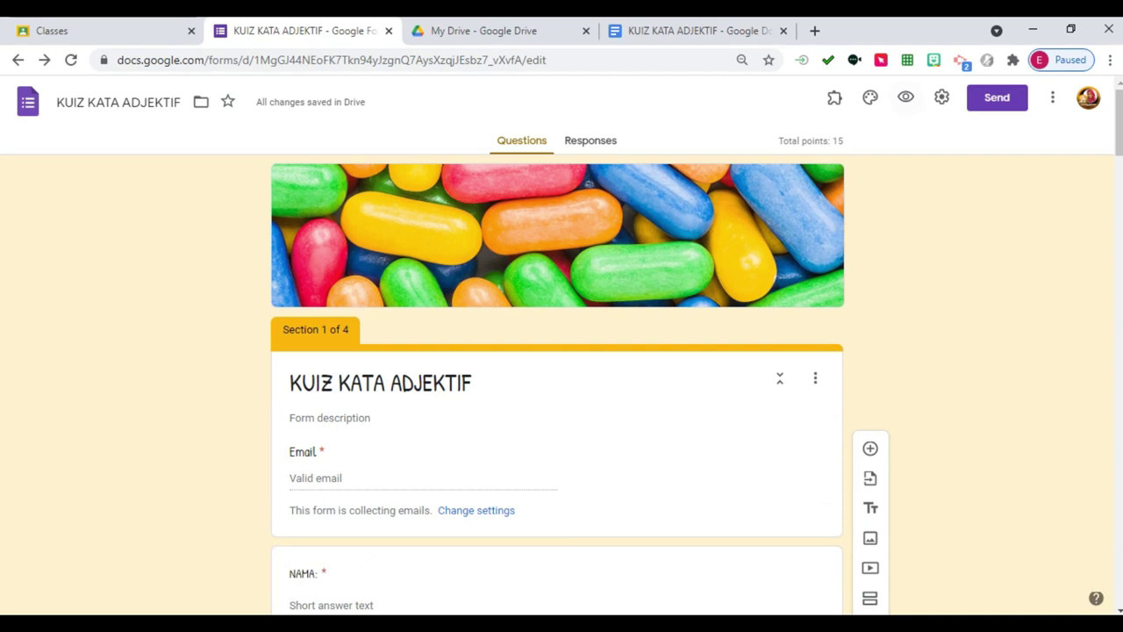
left_click(906, 97)
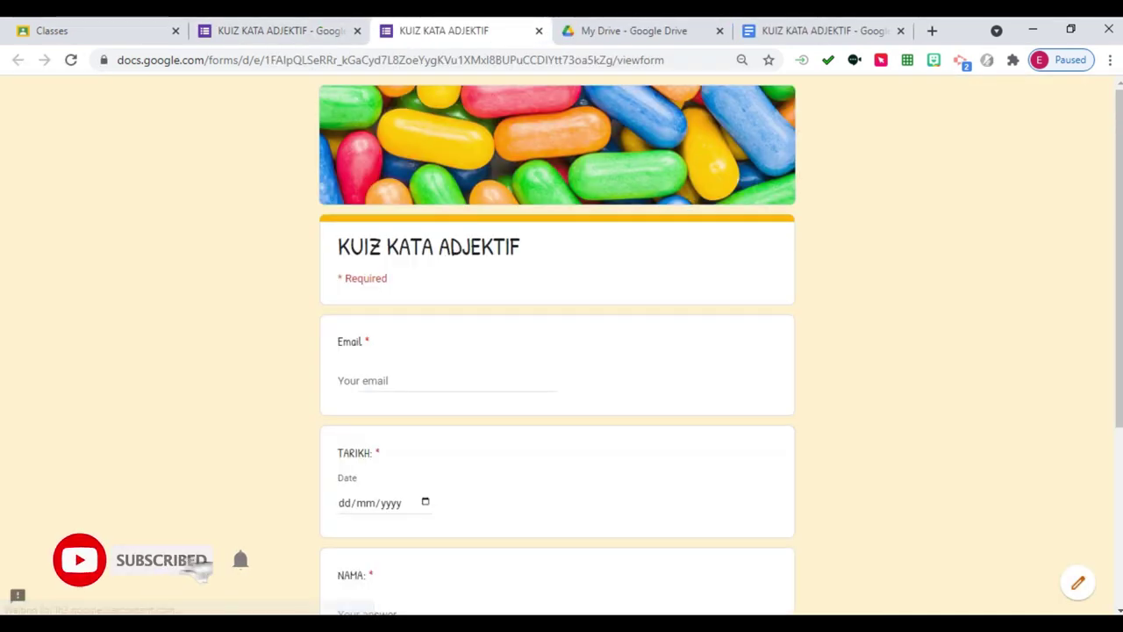
Enter the respondent's email address in the Email field, fixing the typos.
scroll(557, 351, "down", 1)
left_click(395, 298)
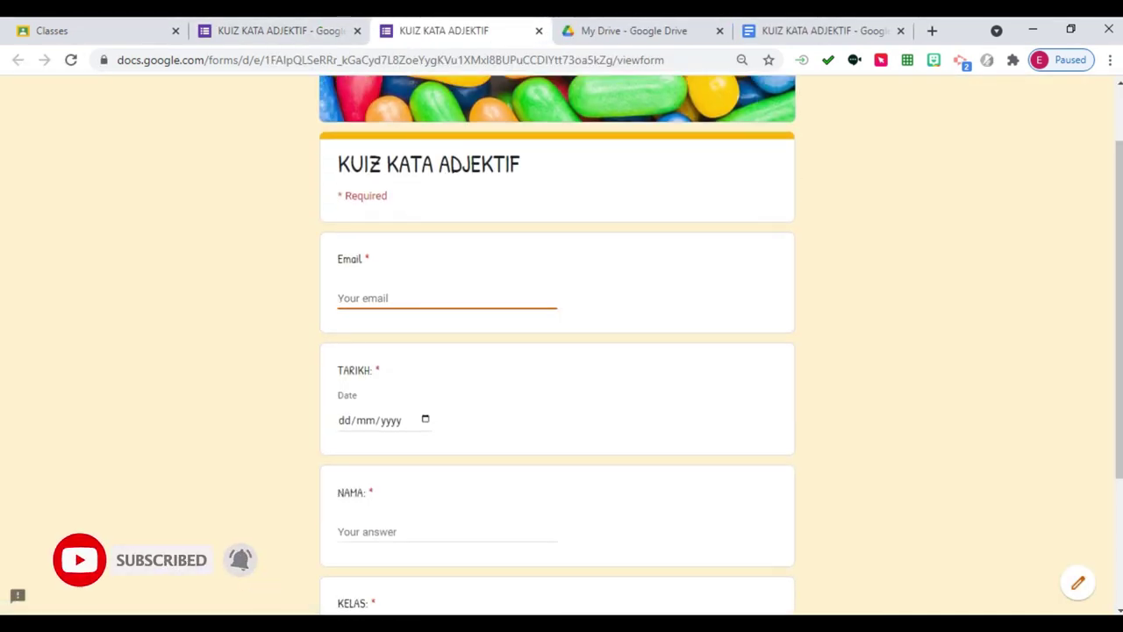
type("N")
key("BackSpace")
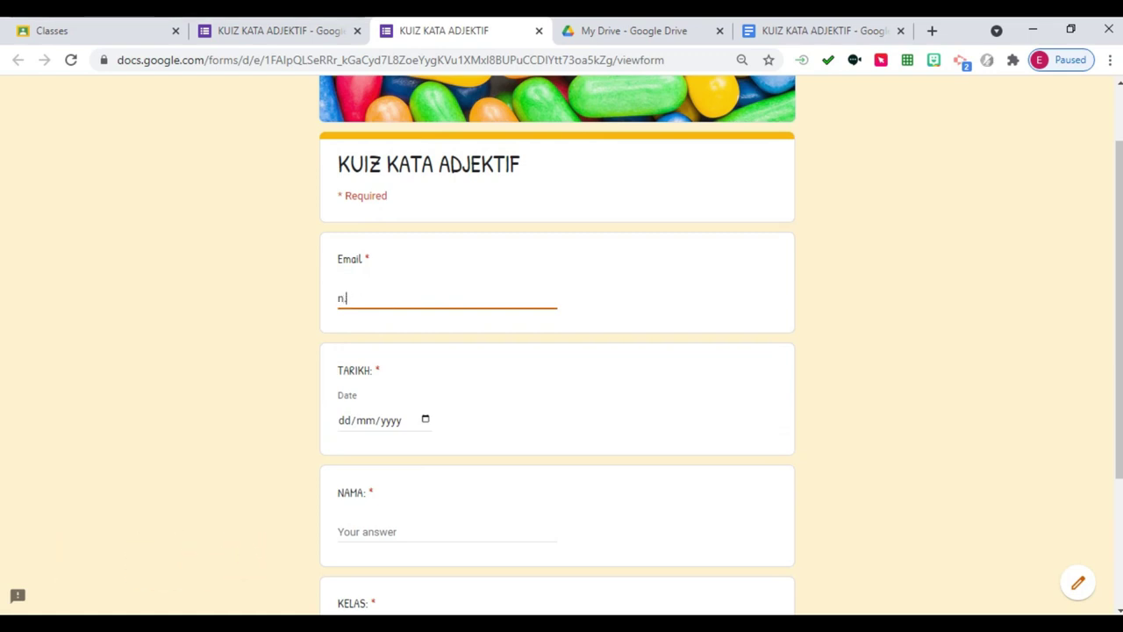
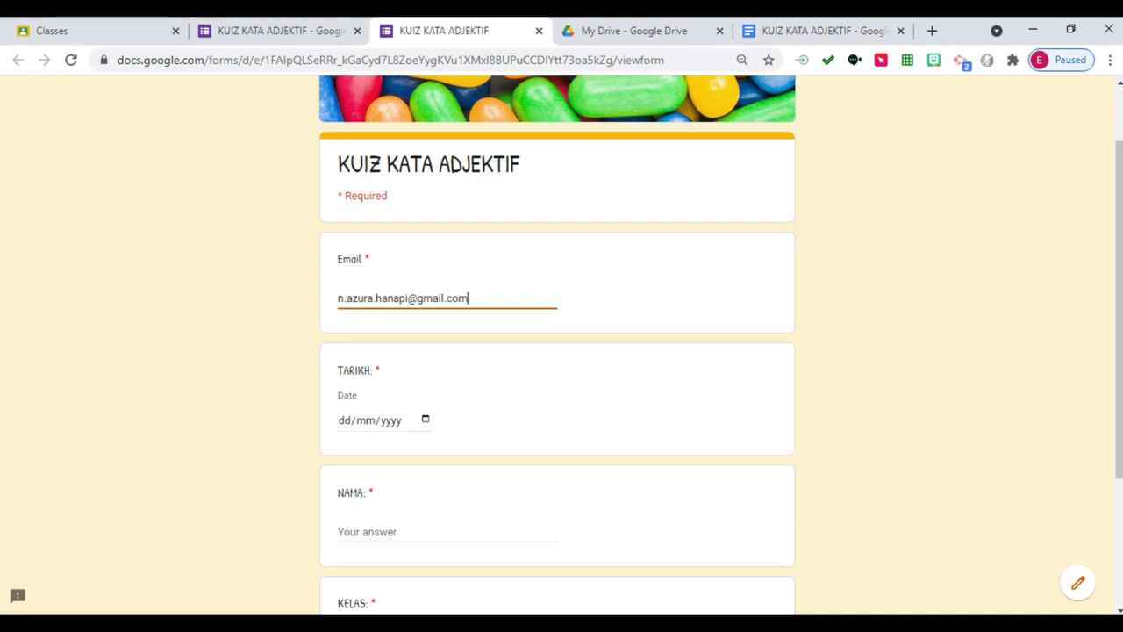
Pick 14/06/2021 as the date, fill in NAMA and KELAS, and go to the next section.
left_click(344, 420)
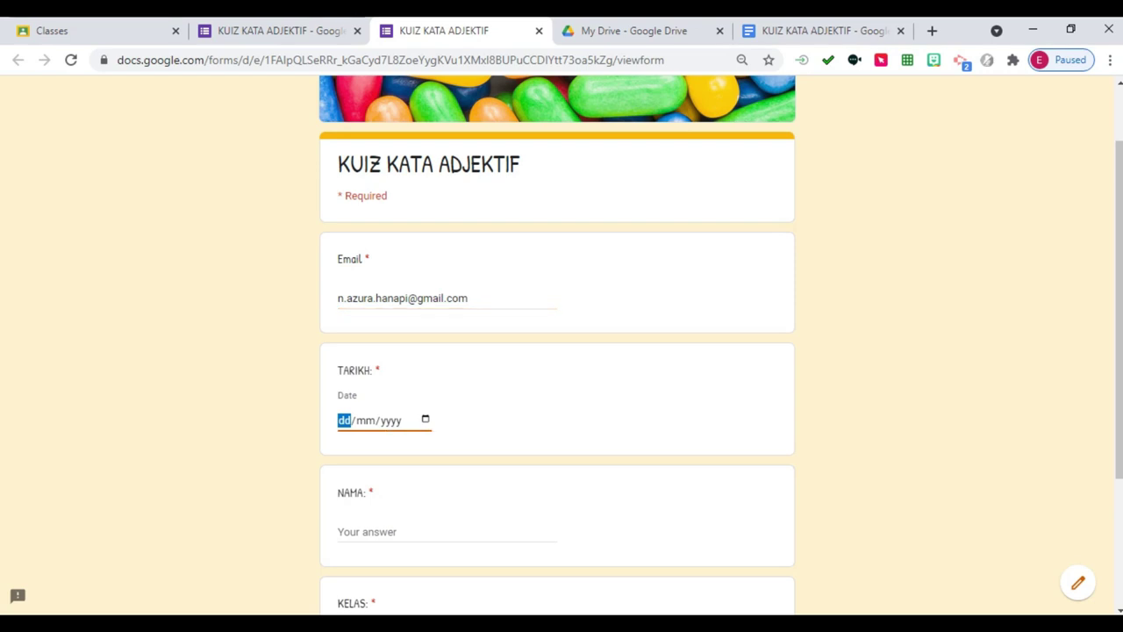
left_click(424, 420)
left_click(376, 311)
left_click(359, 531)
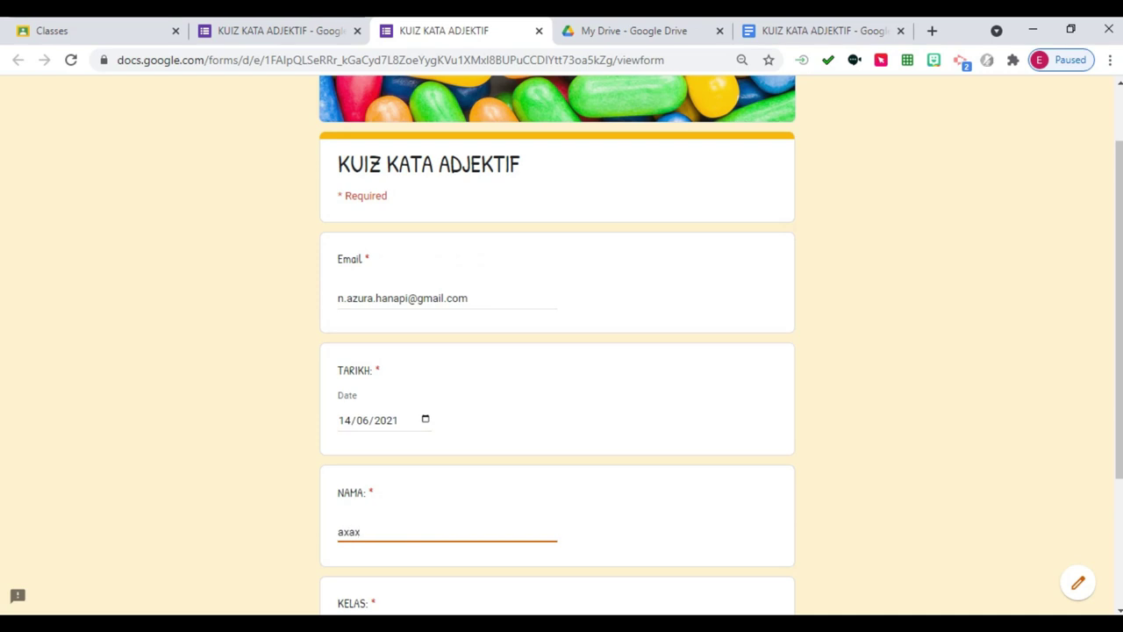
scroll(562, 351, "down", 3)
left_click(395, 442)
type("axax")
key("Return")
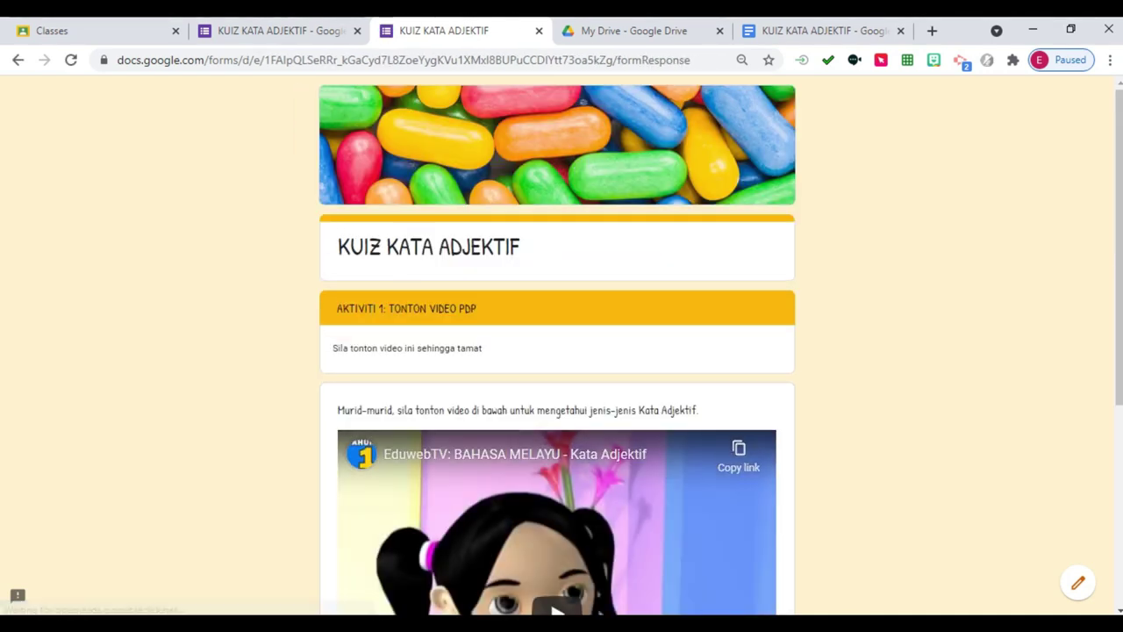
Continue past the video and answer B. nyaman, C. marah and question 7.
scroll(562, 351, "down", 4)
left_click(418, 511)
left_click(345, 500)
scroll(562, 351, "down", 5)
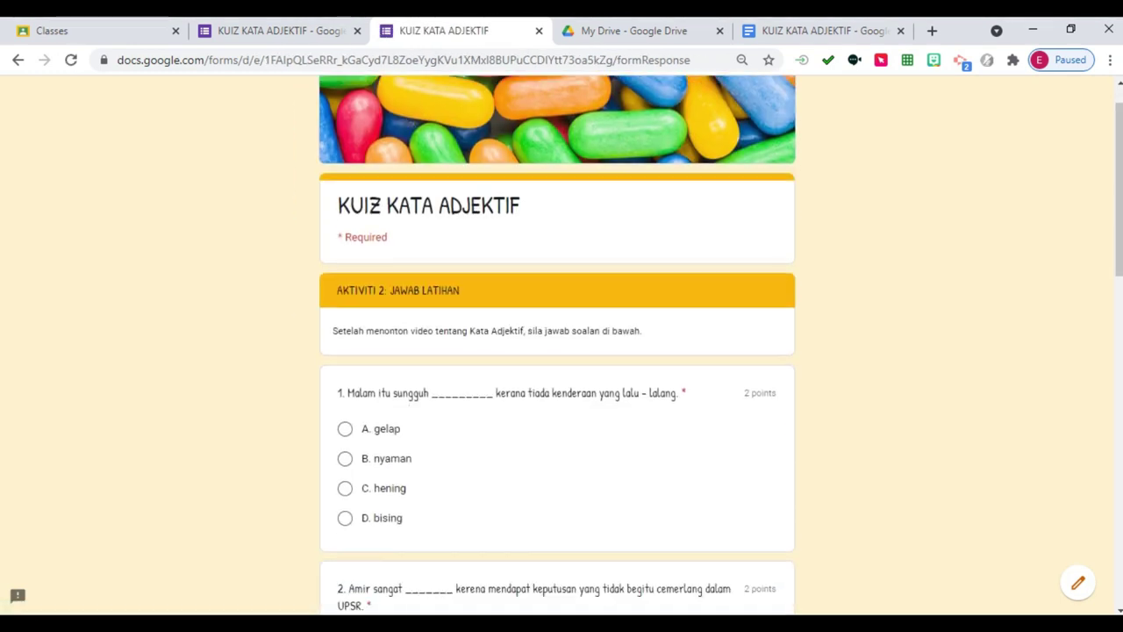
left_click(345, 328)
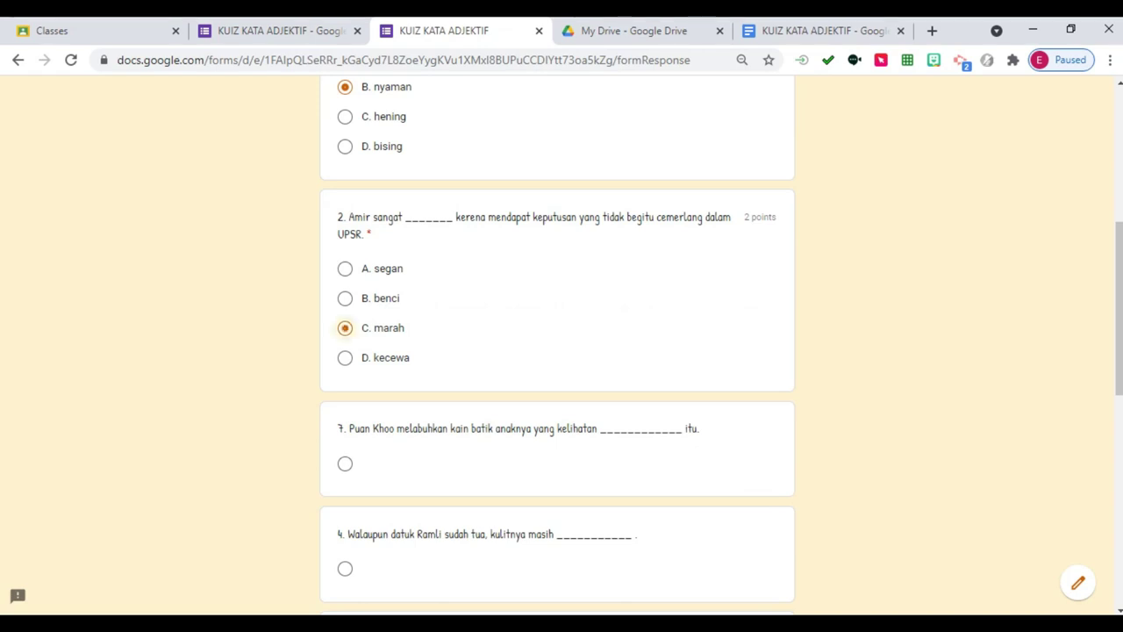
left_click(345, 463)
scroll(562, 351, "down", 5)
Answer questions 5, 8 and 6, then continue to the sentence-building section.
left_click(345, 392)
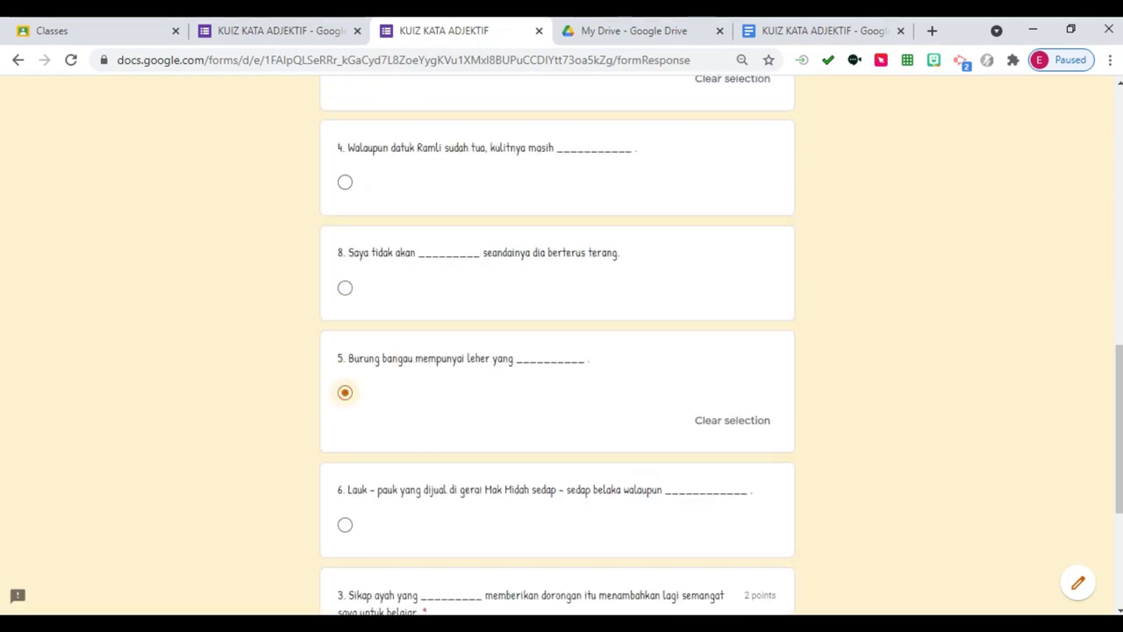
left_click(345, 288)
left_click(345, 550)
scroll(562, 351, "down", 4)
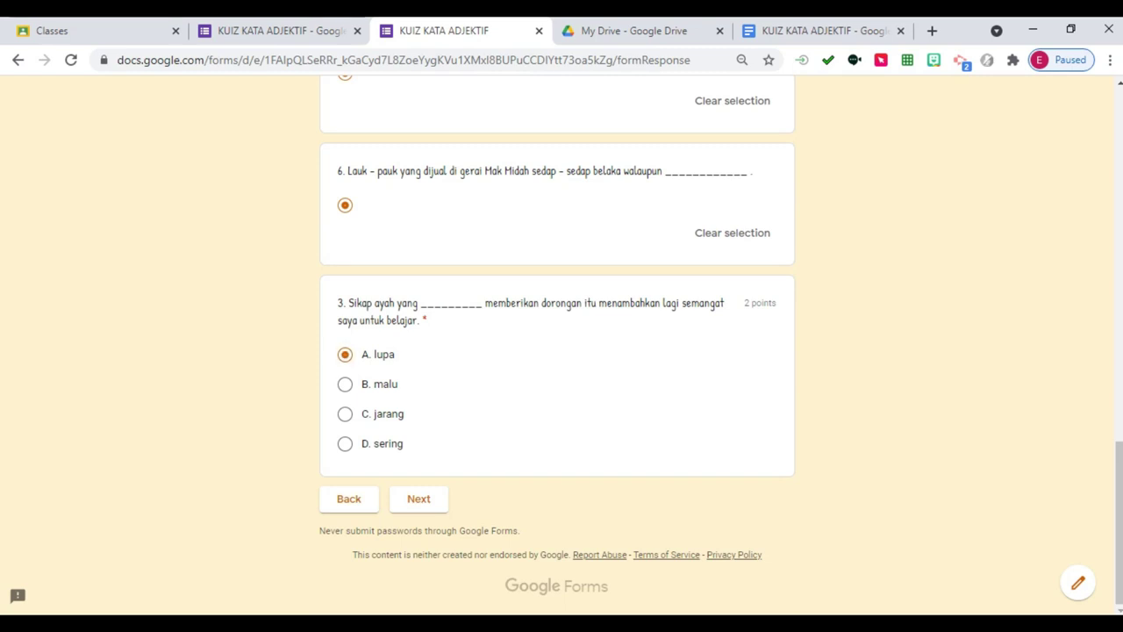
scroll(561, 351, "up", 4)
scroll(562, 351, "down", 4)
left_click(419, 498)
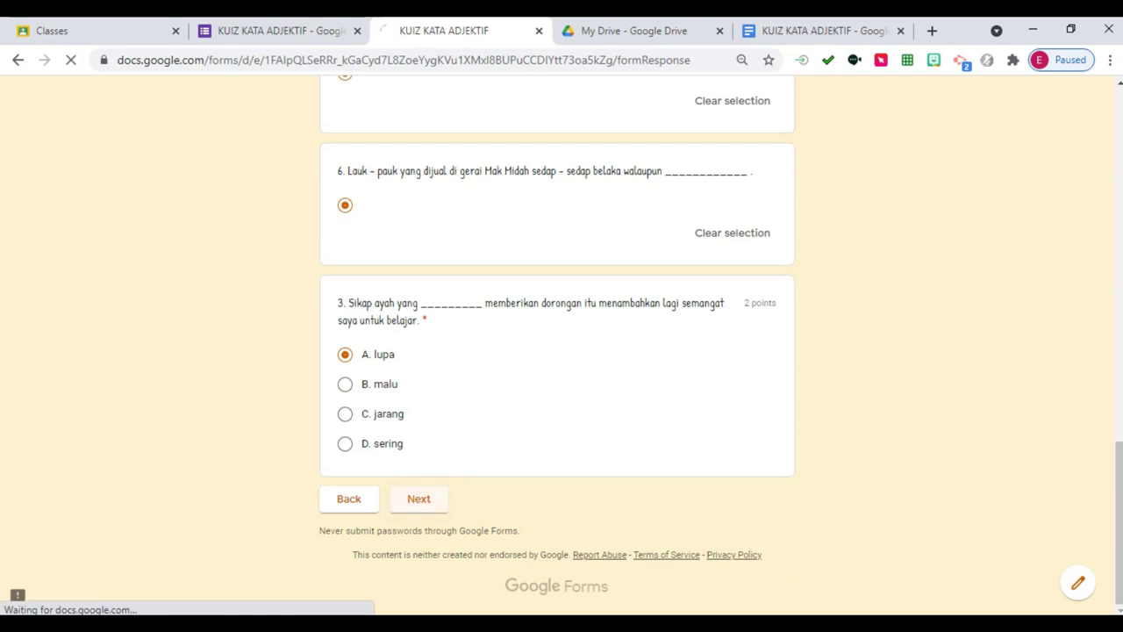
scroll(562, 351, "down", 4)
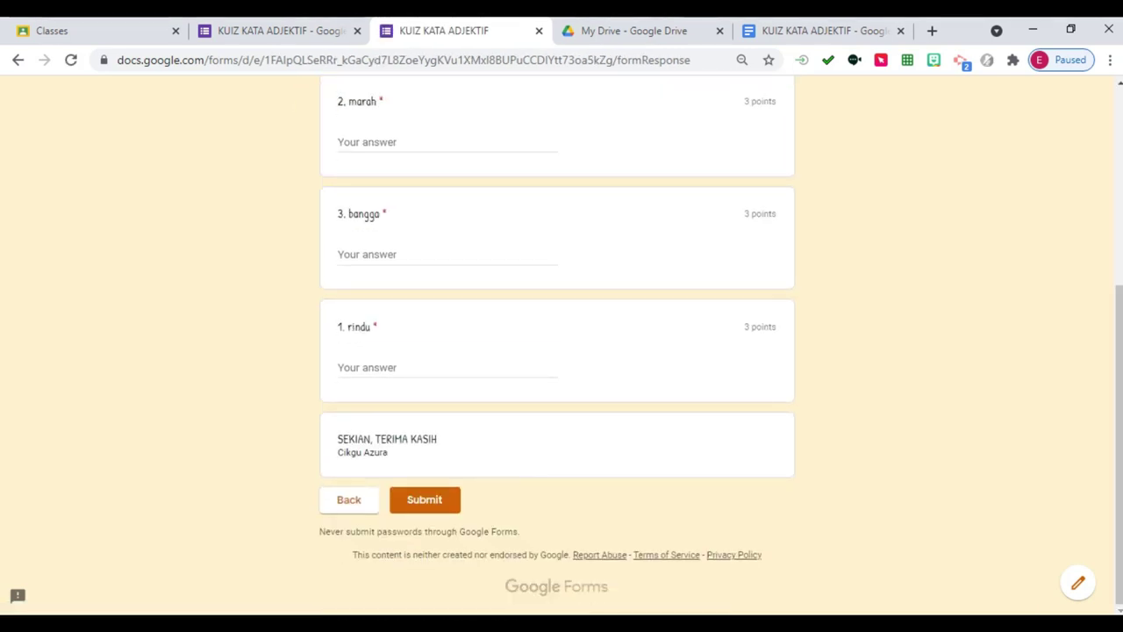
Answer the marah question with 'Saya amat marah apabila pensel saya patah'.
scroll(562, 351, "up", 3)
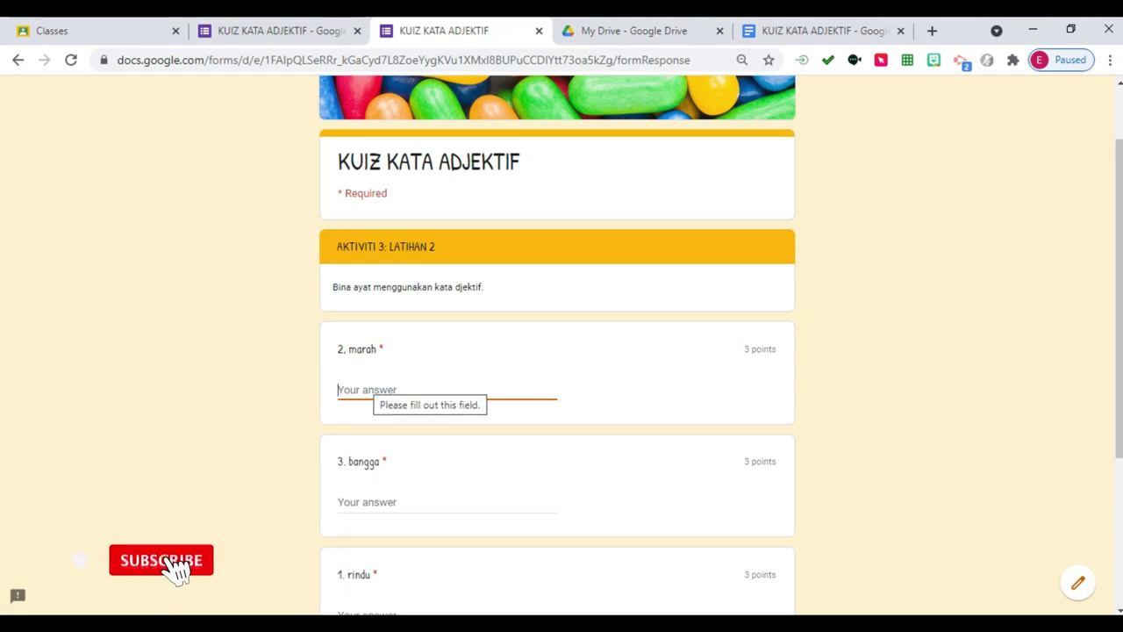
type("saya ra")
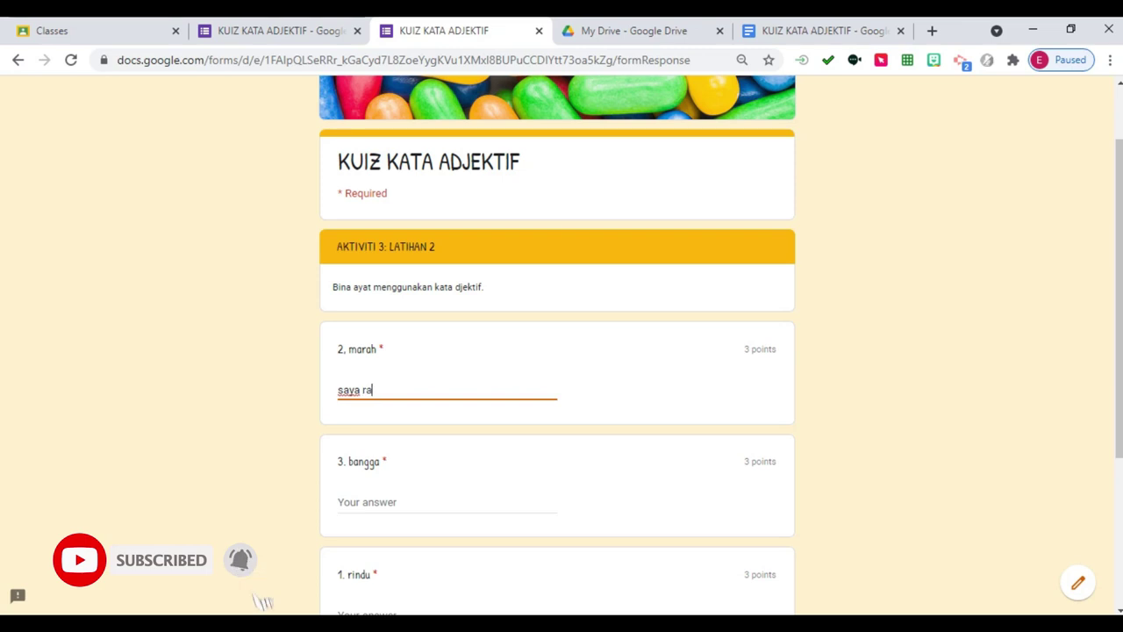
type("sa sedih")
key("BackSpace")
key("BackSpace")
key("BackSpace")
key("BackSpace")
key("BackSpace")
key("BackSpace")
key("BackSpace")
key("BackSpace")
key("BackSpace")
key("BackSpace")
key("BackSpace")
key("BackSpace")
key("BackSpace")
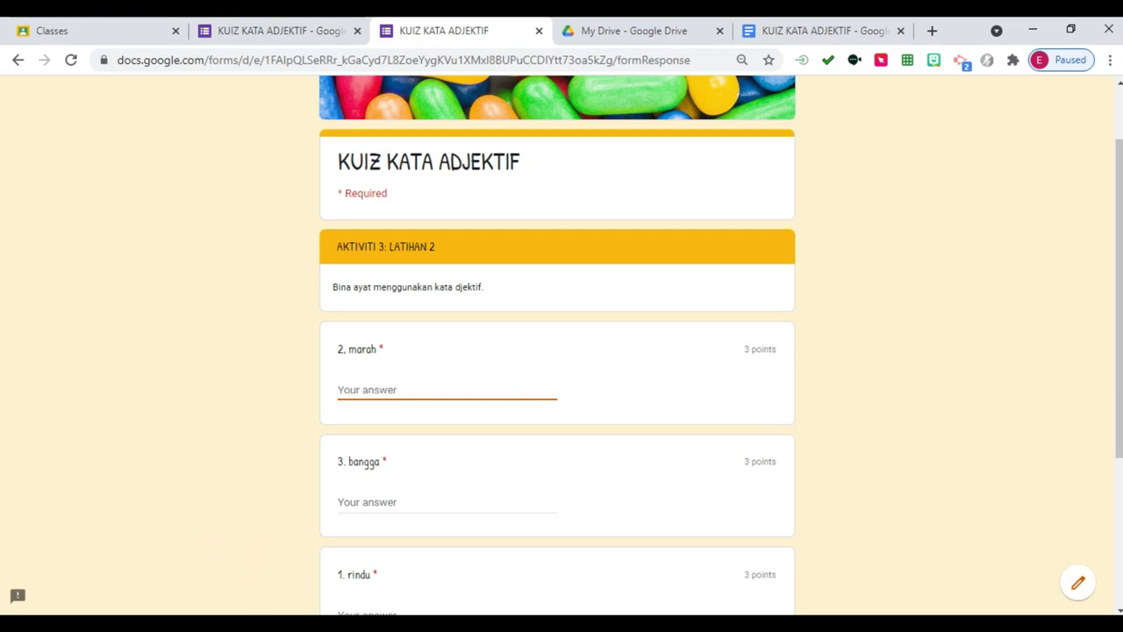
type("Emak")
key("BackSpace")
key("BackSpace")
type("Saya")
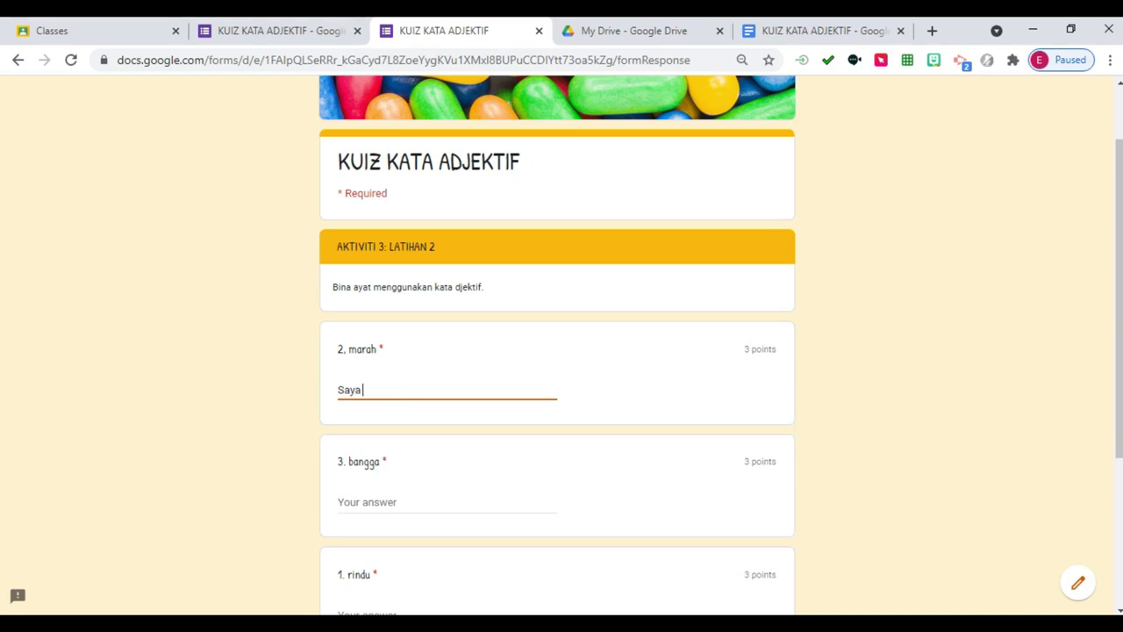
type(" amat marah apabila ")
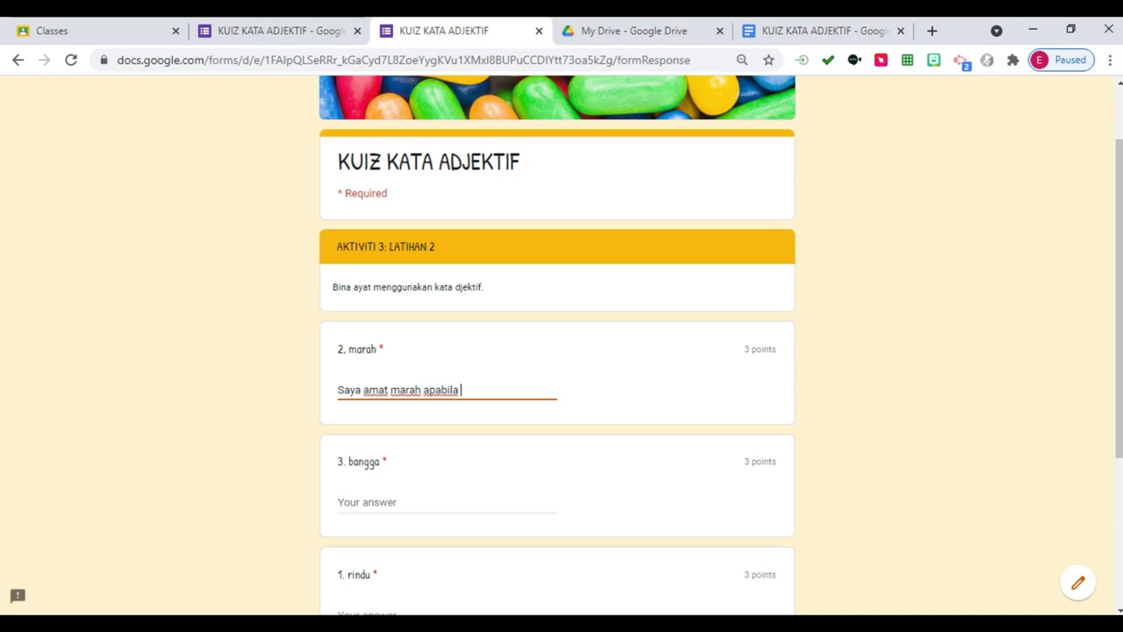
type("pensel saya patah")
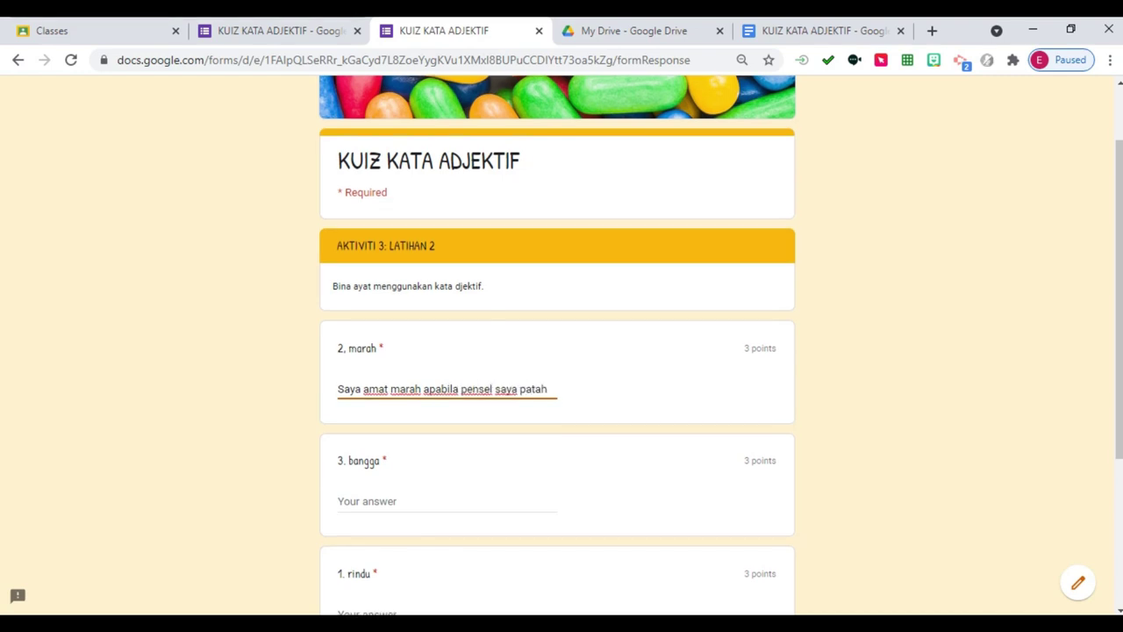
Fill in the bangga and rindu answers and submit the quiz.
scroll(562, 351, "down", 3)
left_click(425, 500)
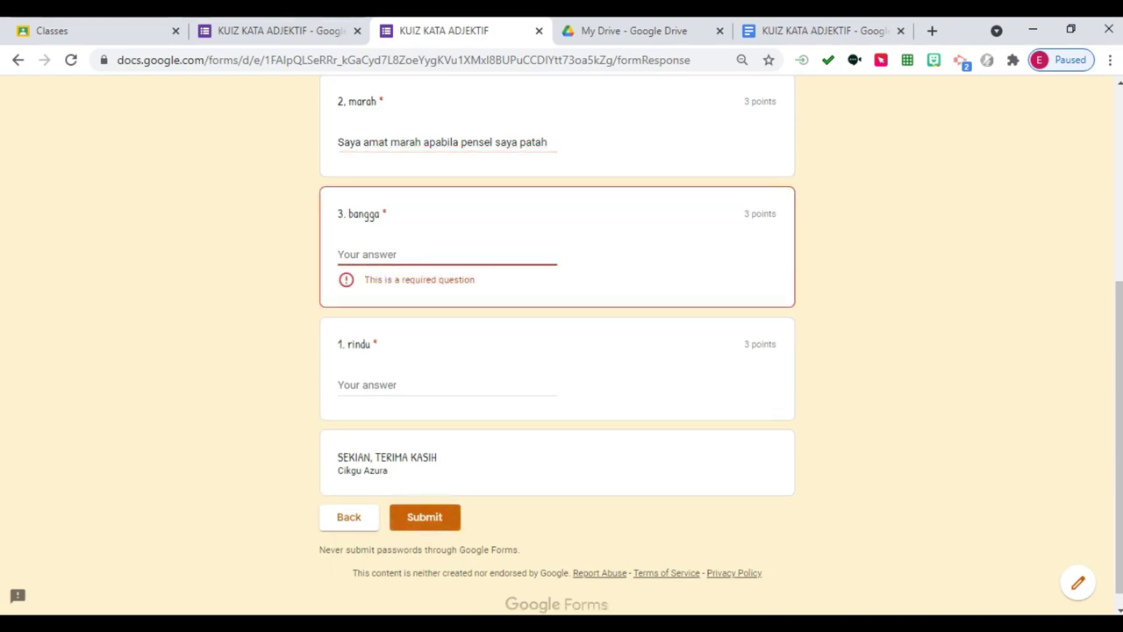
type("ewewf")
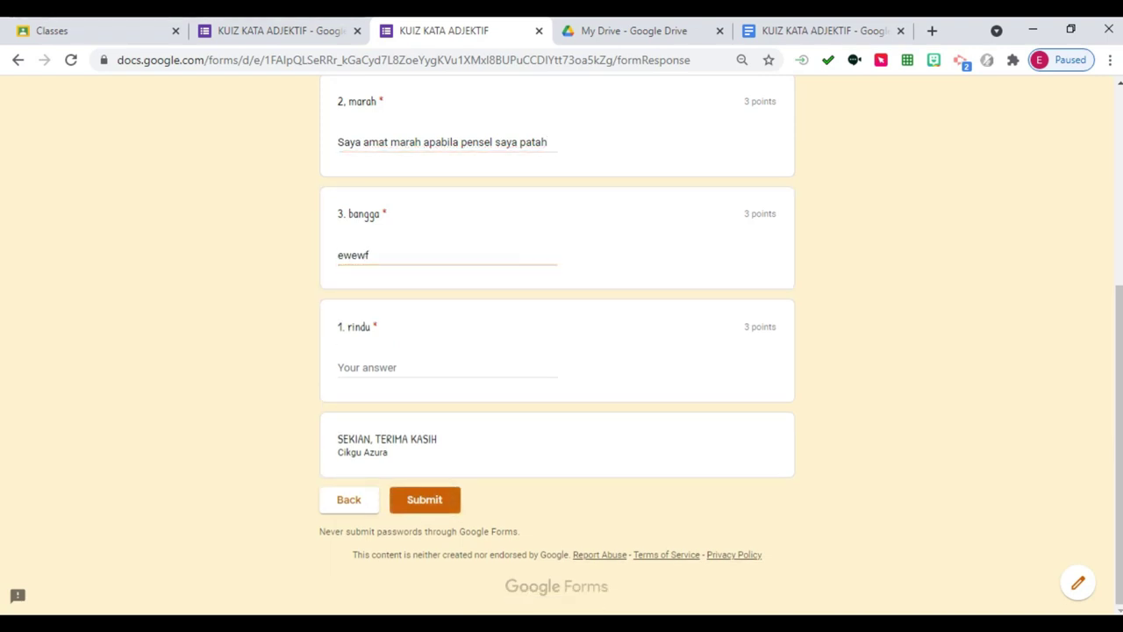
left_click(445, 368)
type("wewer")
left_click(424, 499)
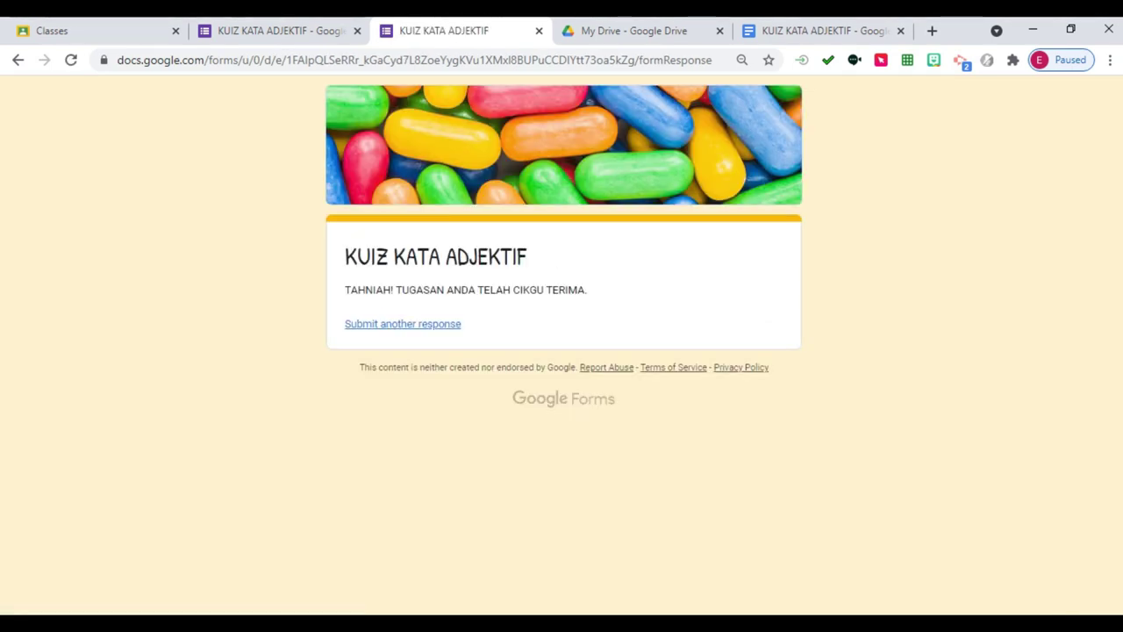
Close the confirmation tab, open KUIZ KATA ADJEKTIF from My Drive, and view its responses.
key("ctrl+Page_Up")
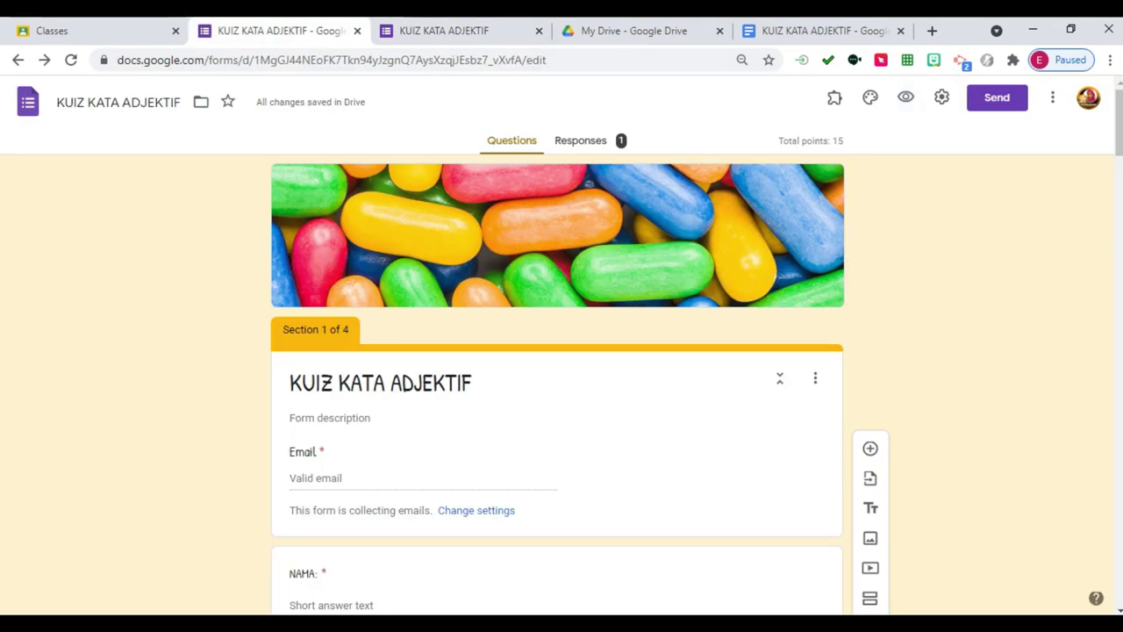
key("ctrl+Page_Down")
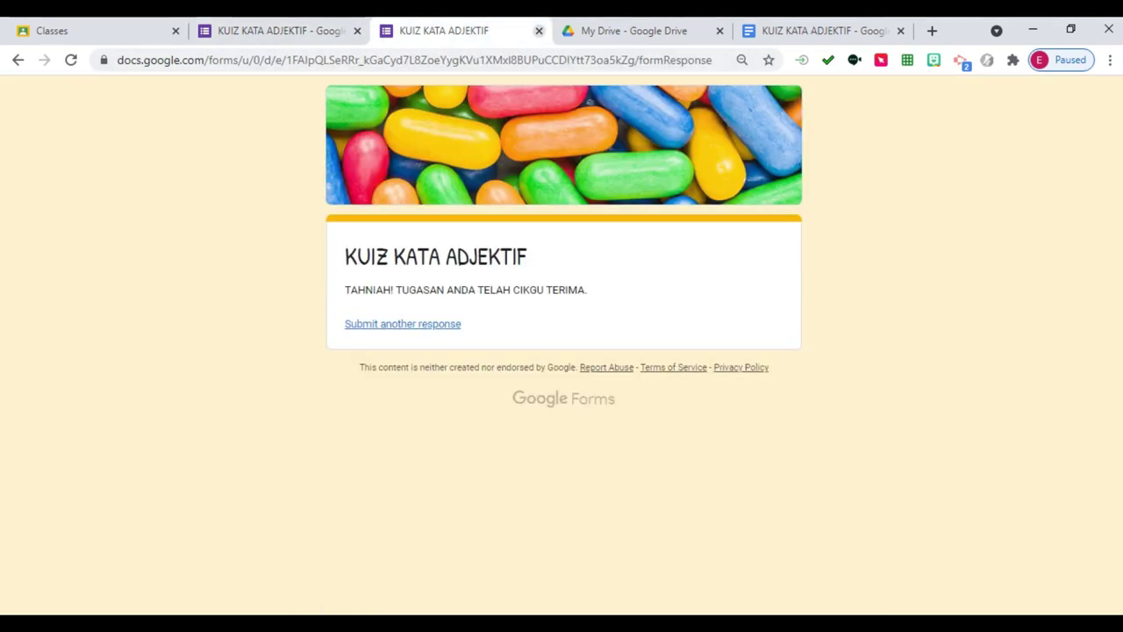
left_click(539, 31)
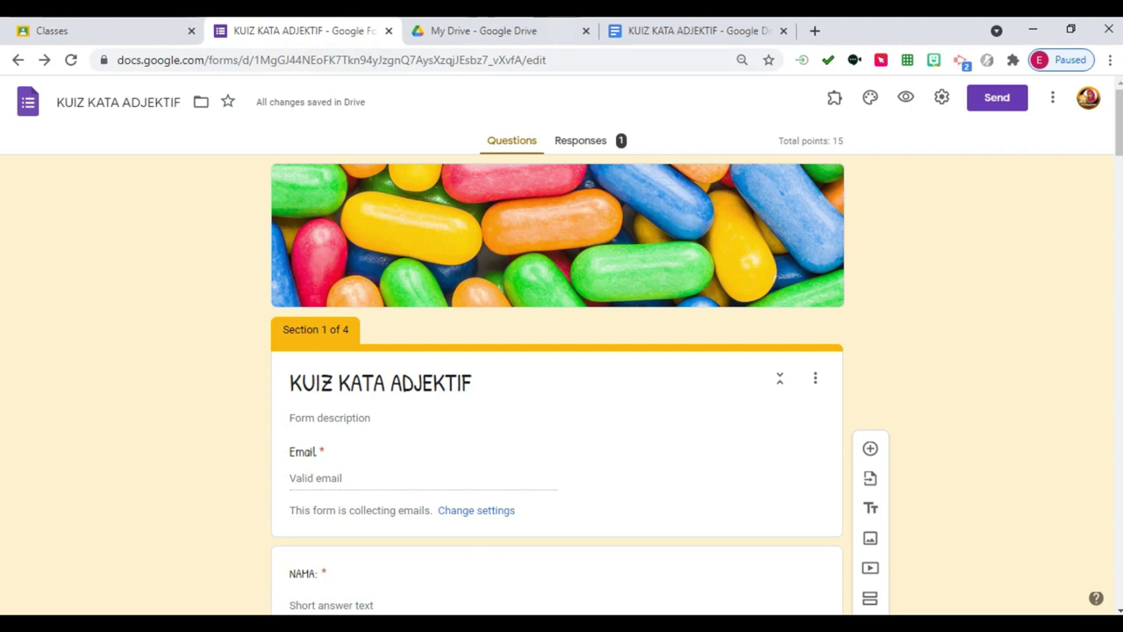
key("ctrl+Page_Down")
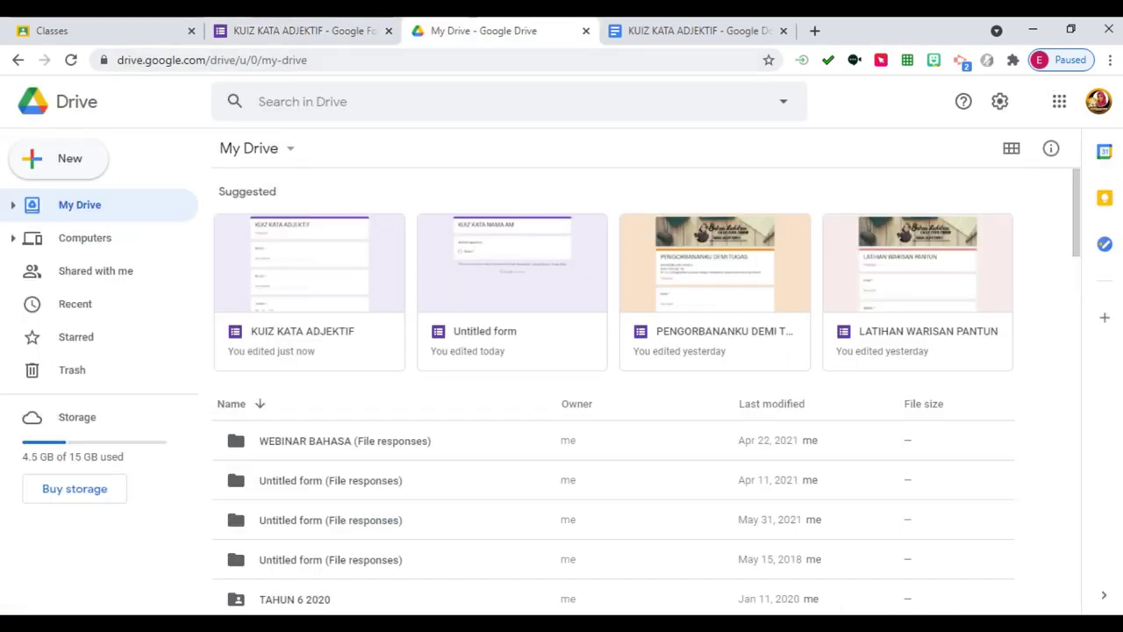
left_click(309, 290)
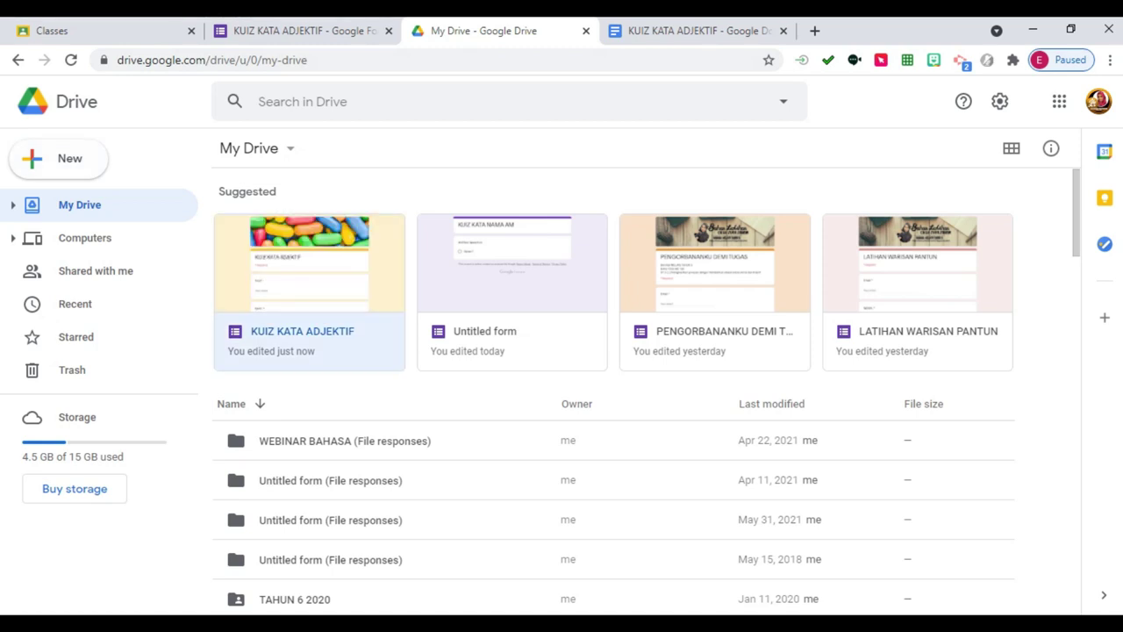
key("Return")
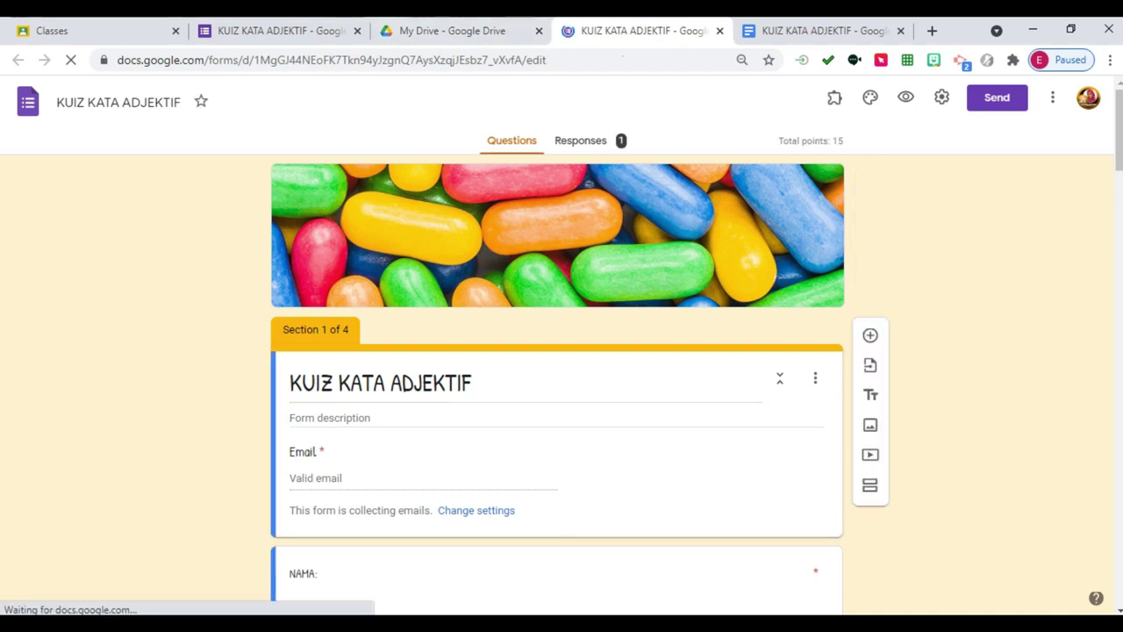
left_click(580, 140)
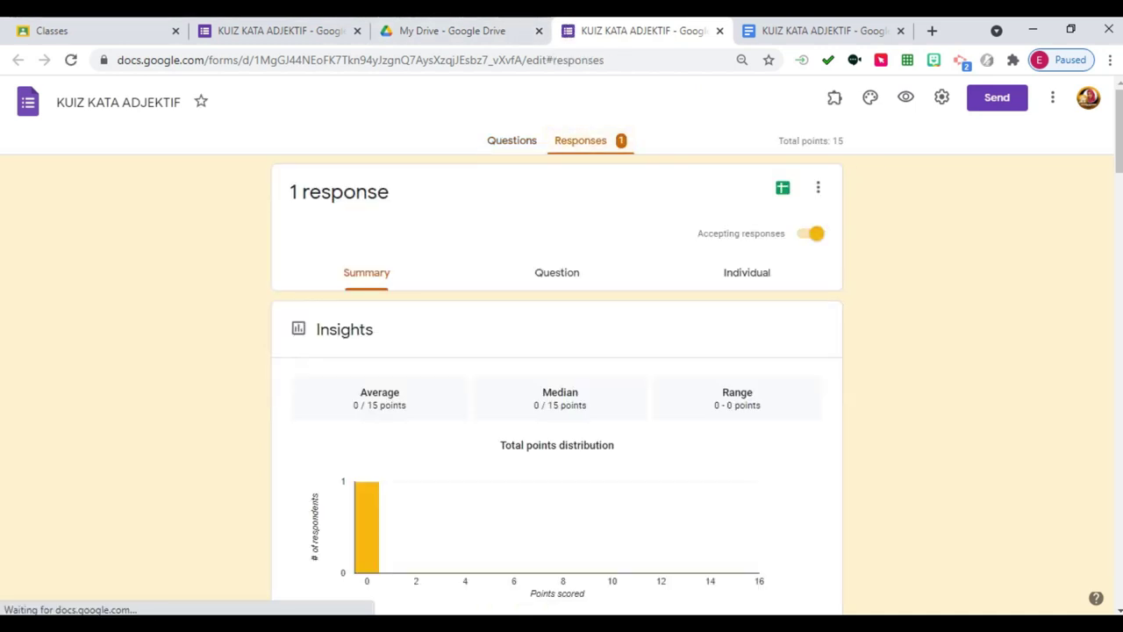
View the single response individually and open feedback for question 2 in AKTIVITI 3: LATIHAN 2.
left_click(747, 273)
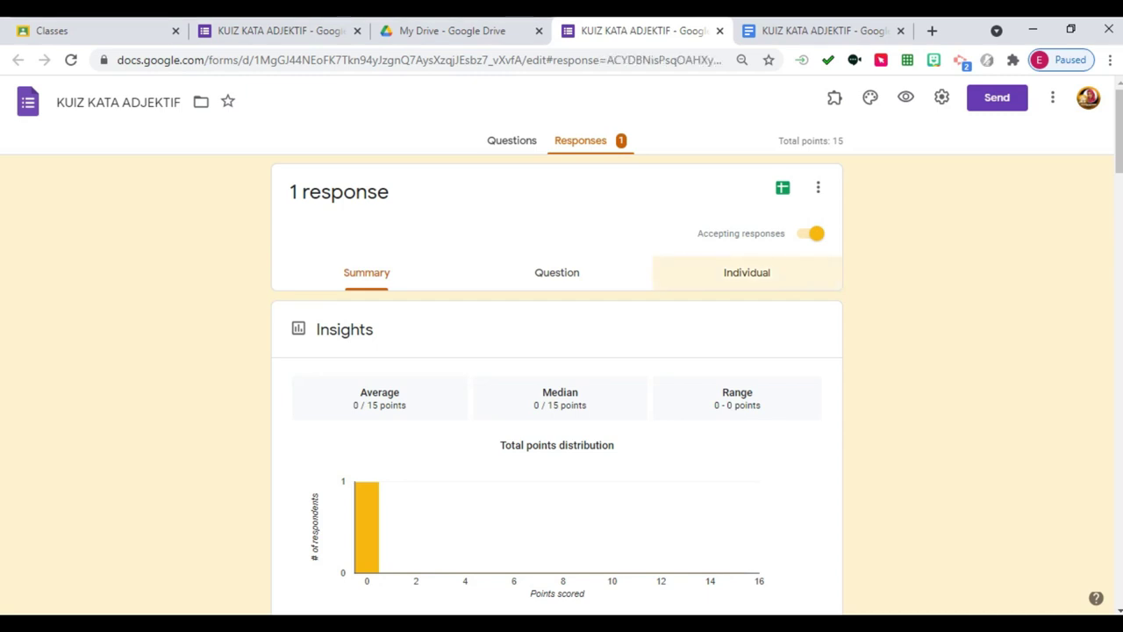
scroll(558, 387, "down", 6)
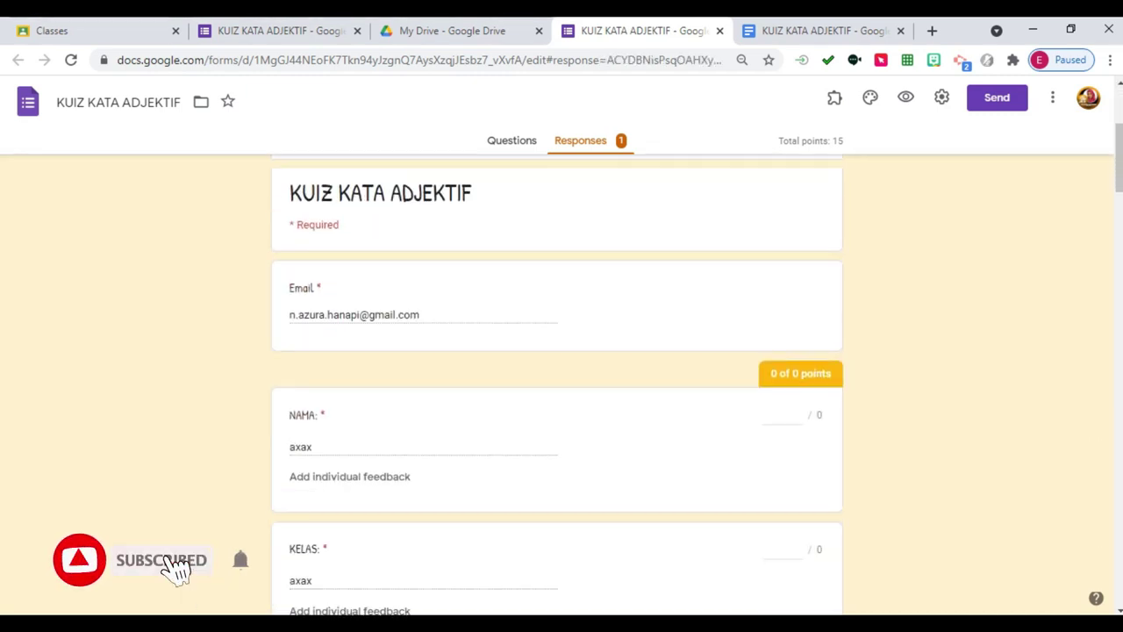
scroll(558, 386, "down", 12)
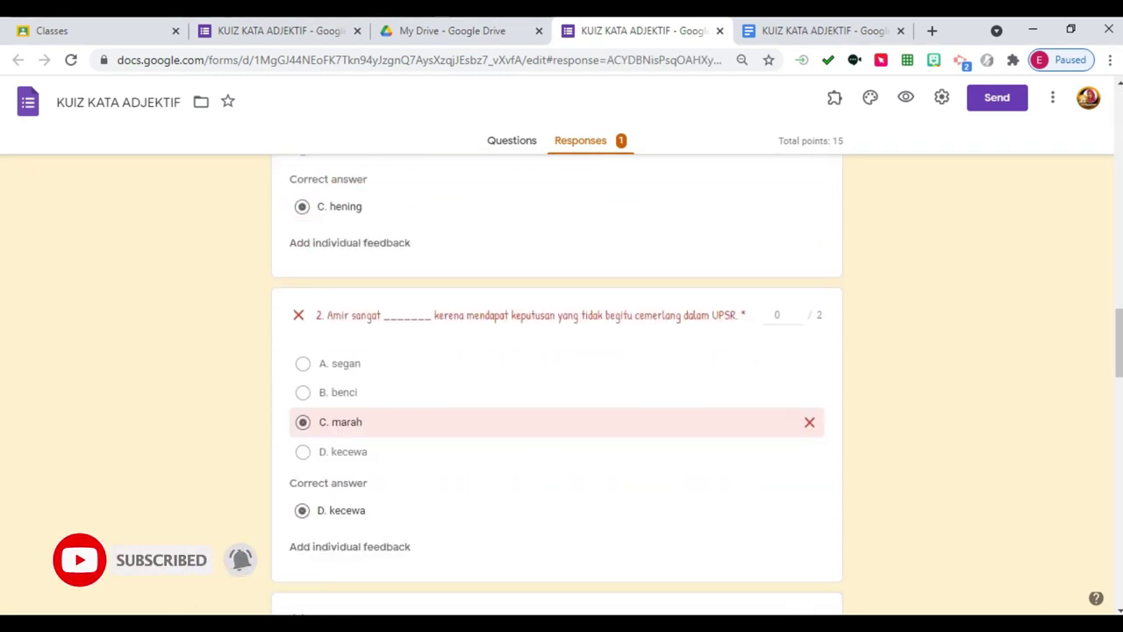
scroll(558, 386, "down", 15)
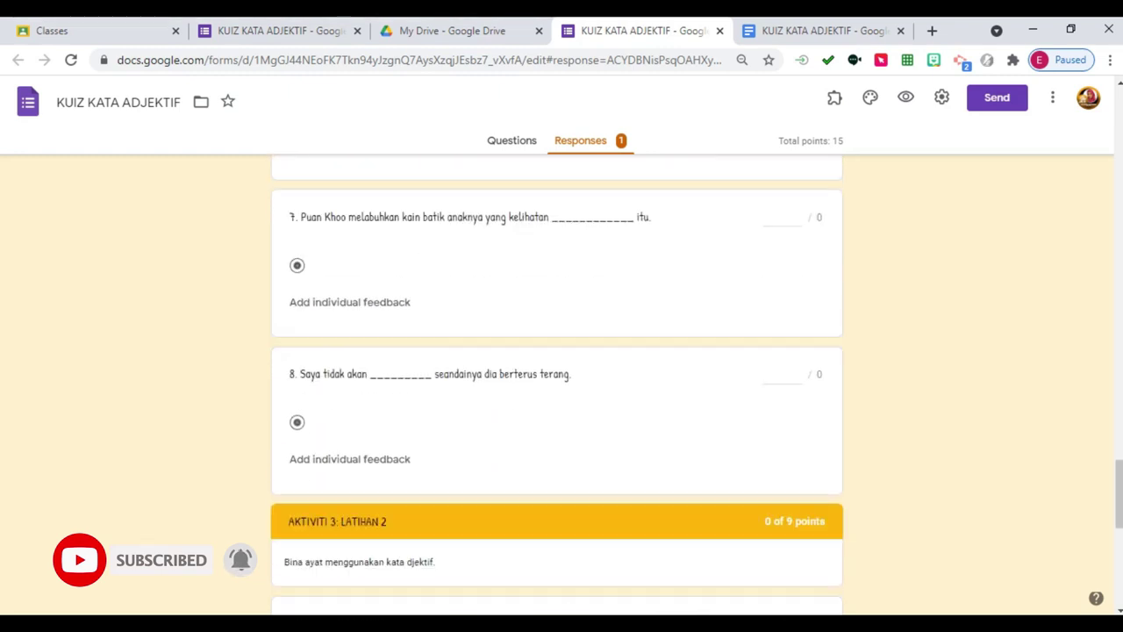
scroll(557, 387, "down", 2)
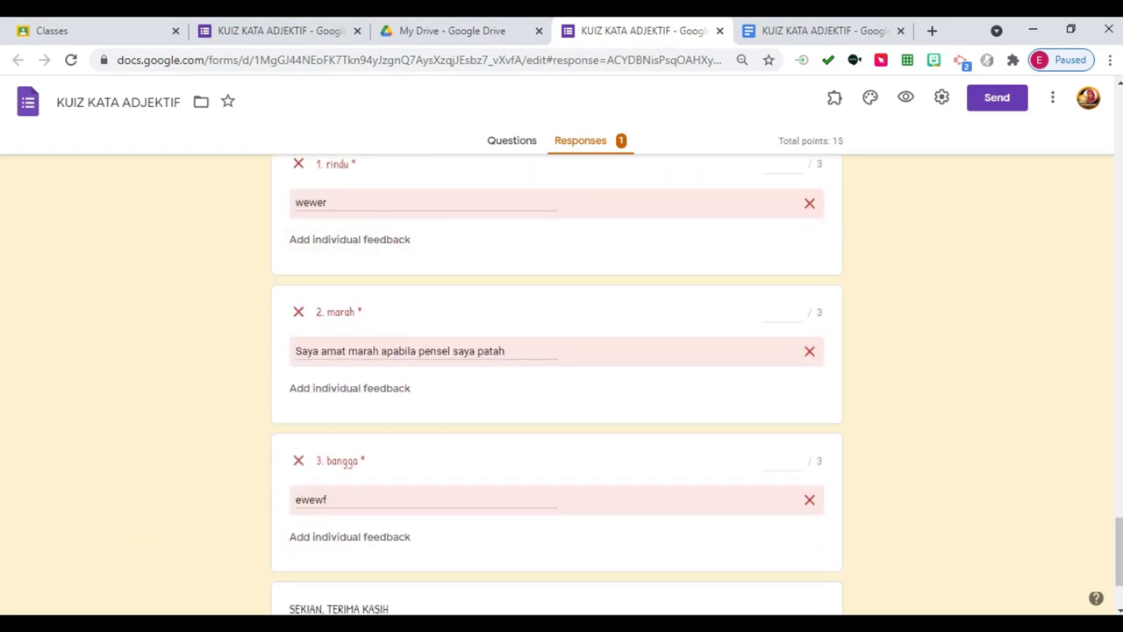
left_click(349, 388)
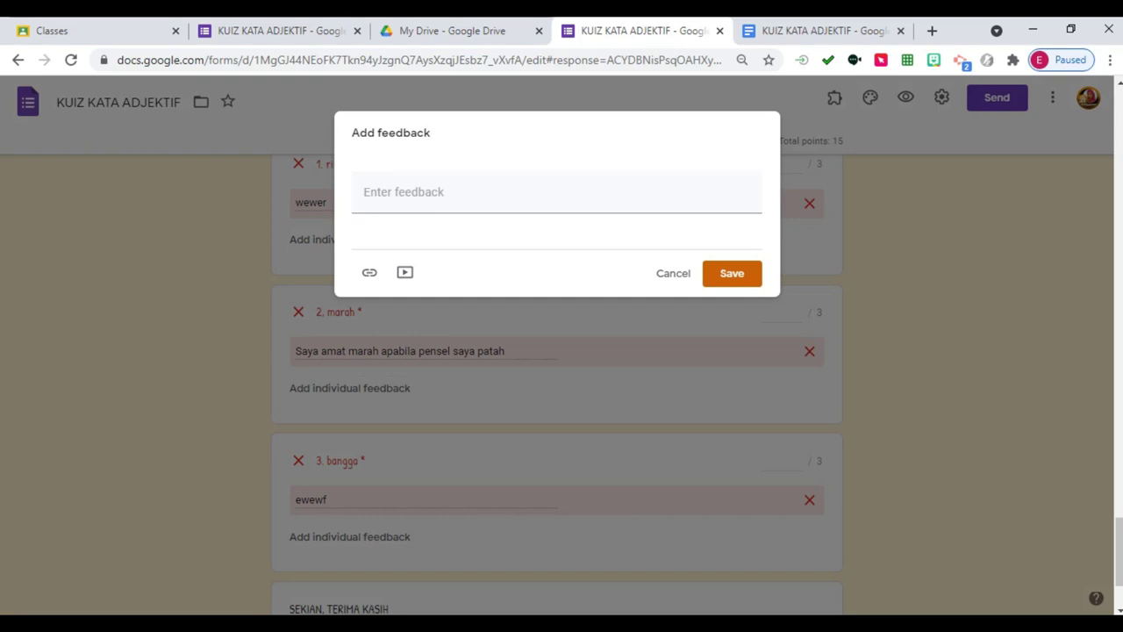
Enter question 2's points and save the feedback 'Tahniah! Jawapan anda betul'.
left_click(673, 272)
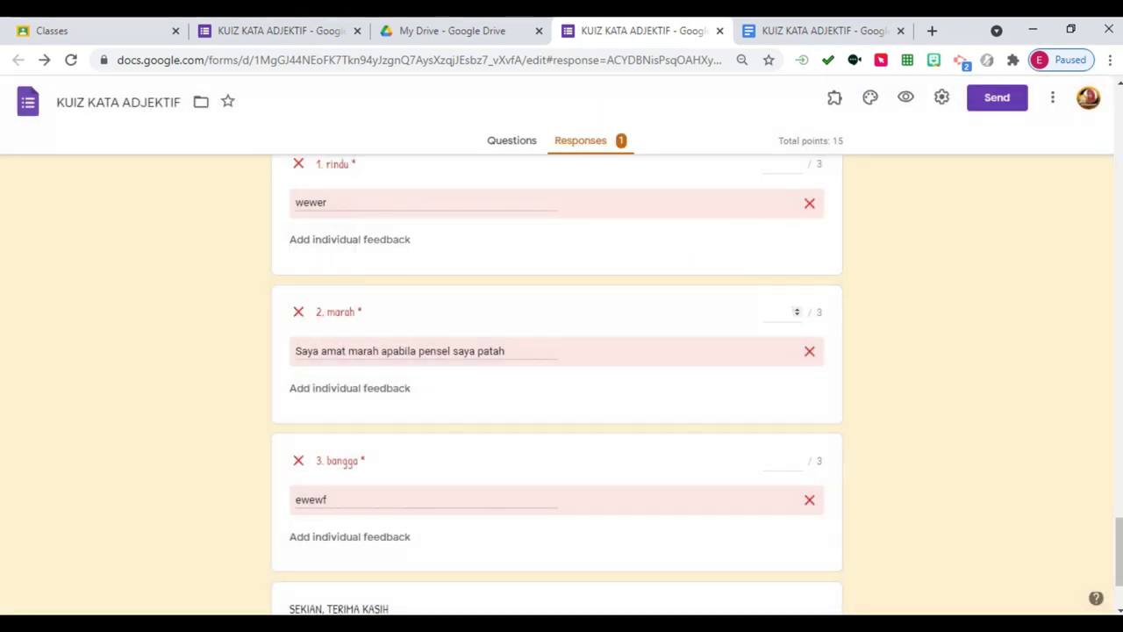
type("1")
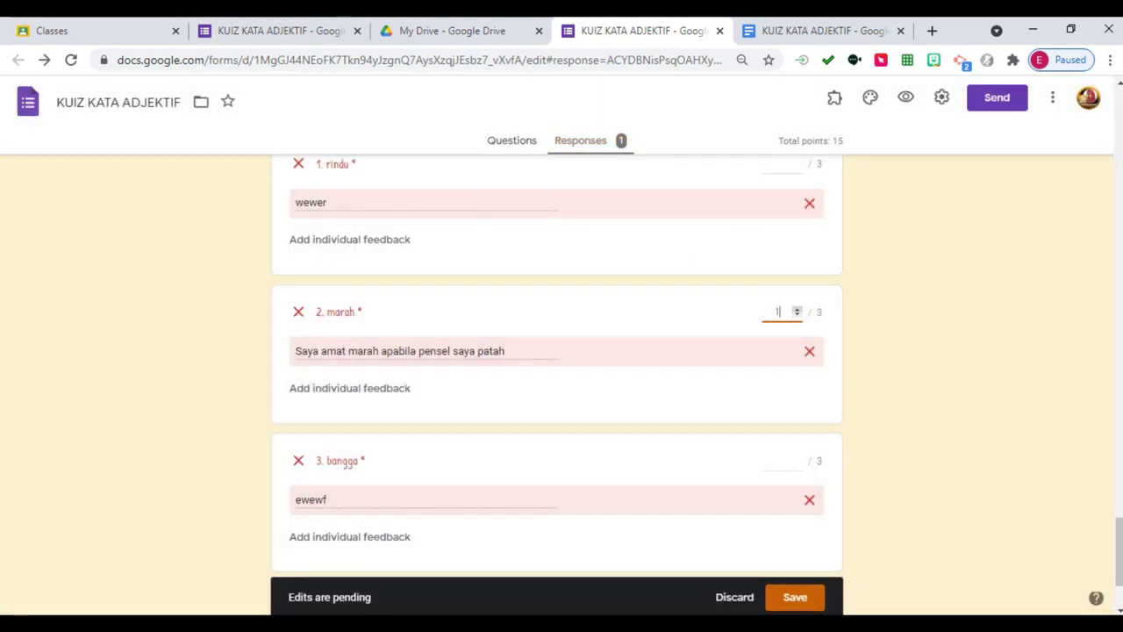
key("Tab")
key("Return")
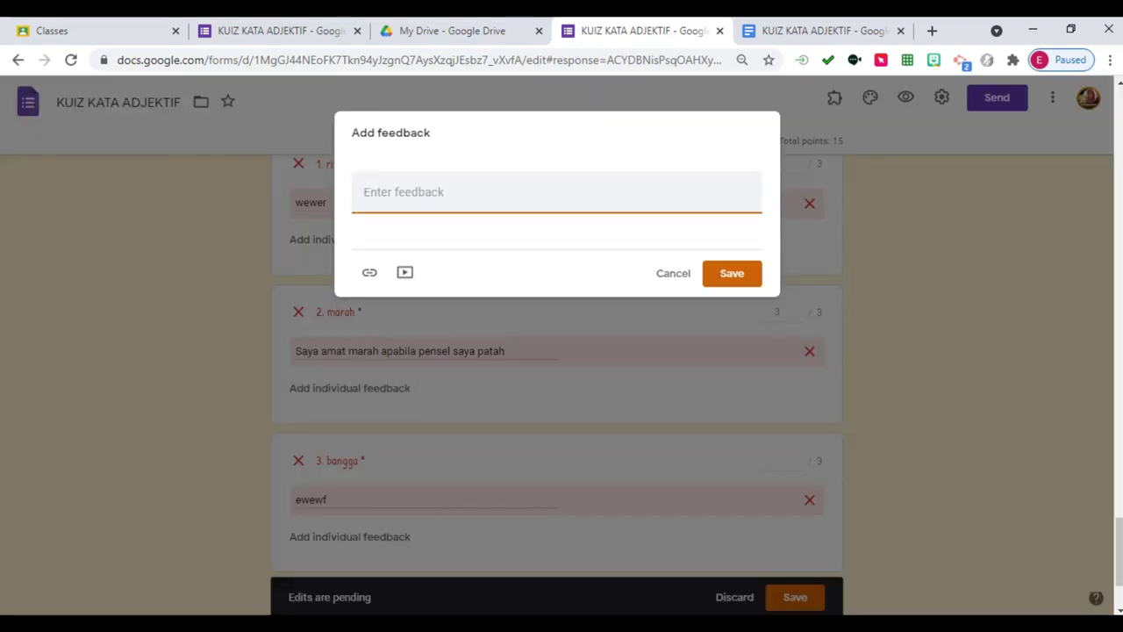
type("Tahniah")
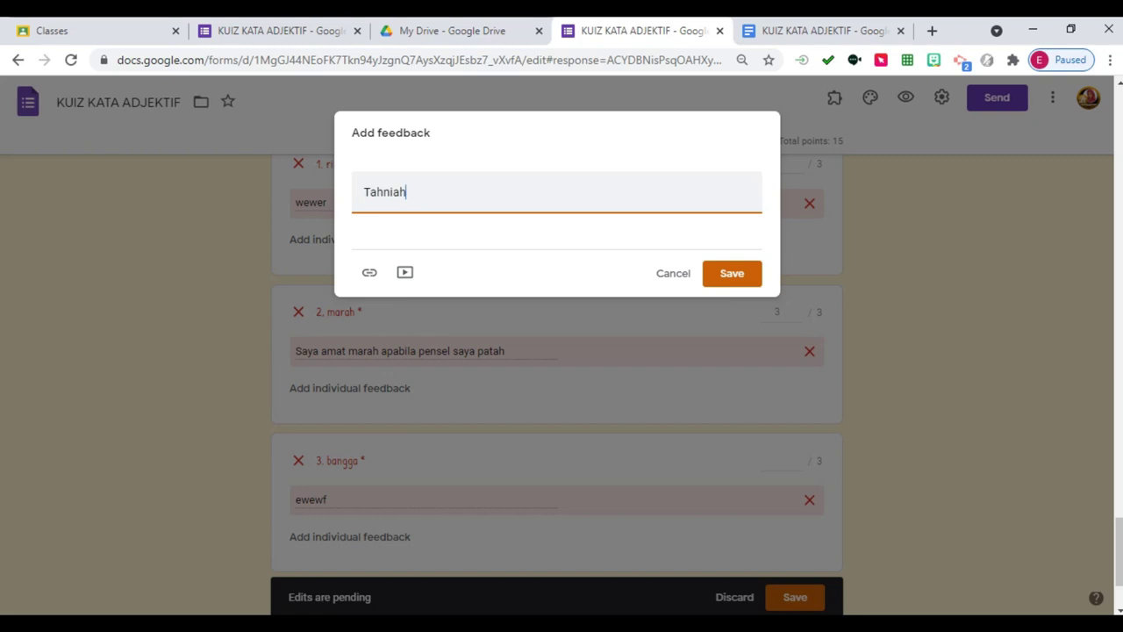
type("! ")
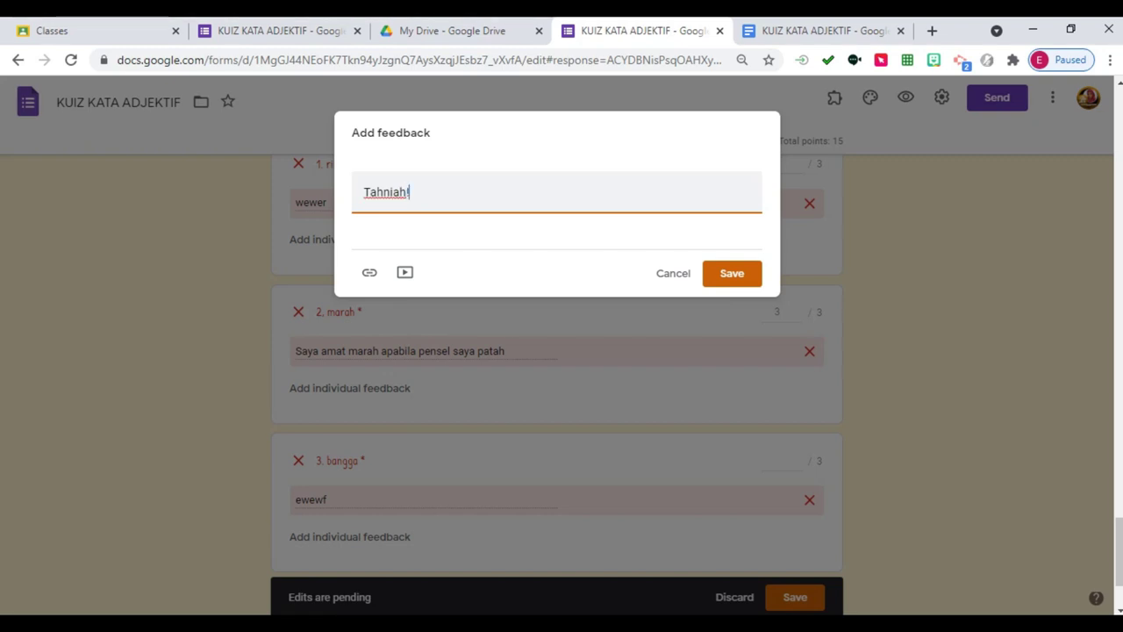
type("Jawapan anda betul")
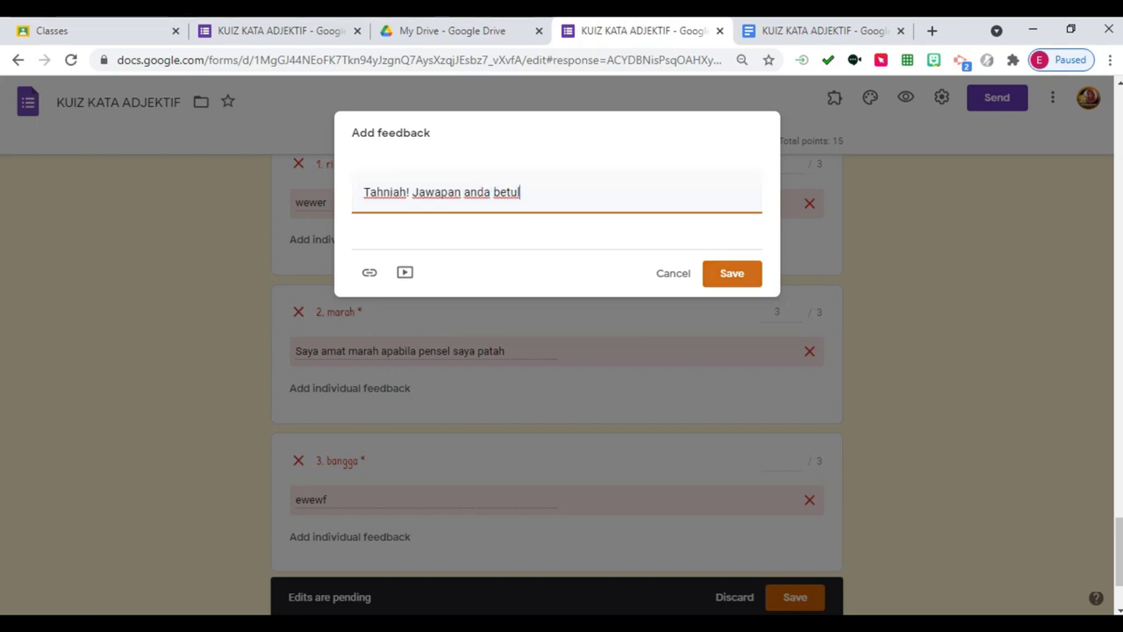
left_click(732, 273)
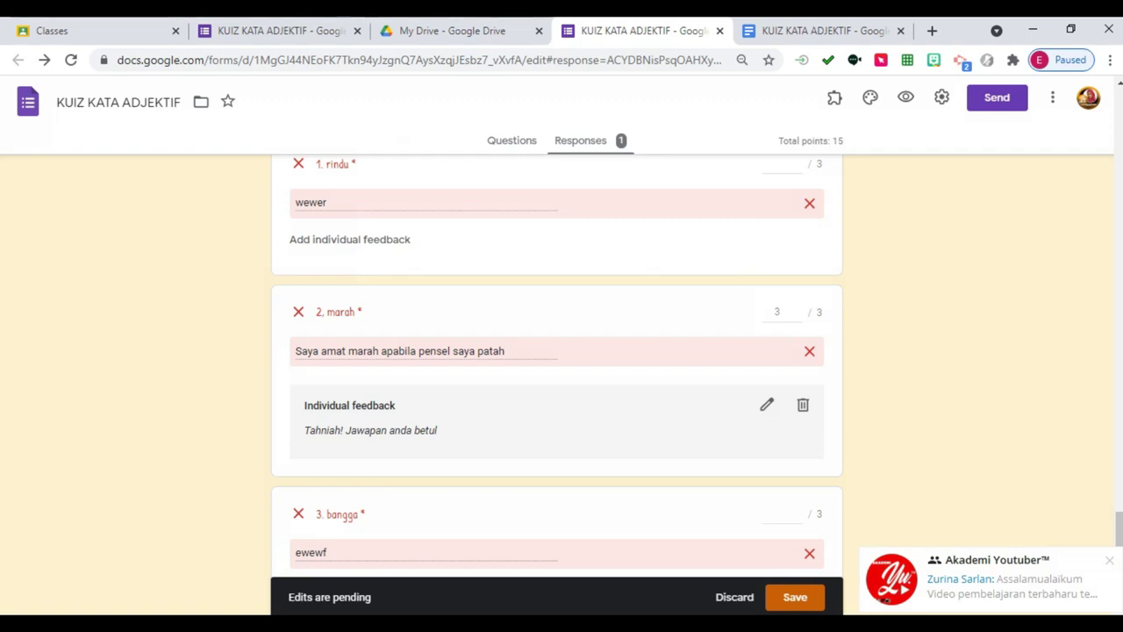
Change question 2's feedback to 'Pembetulan: pensel' and save the grading changes.
left_click(766, 403)
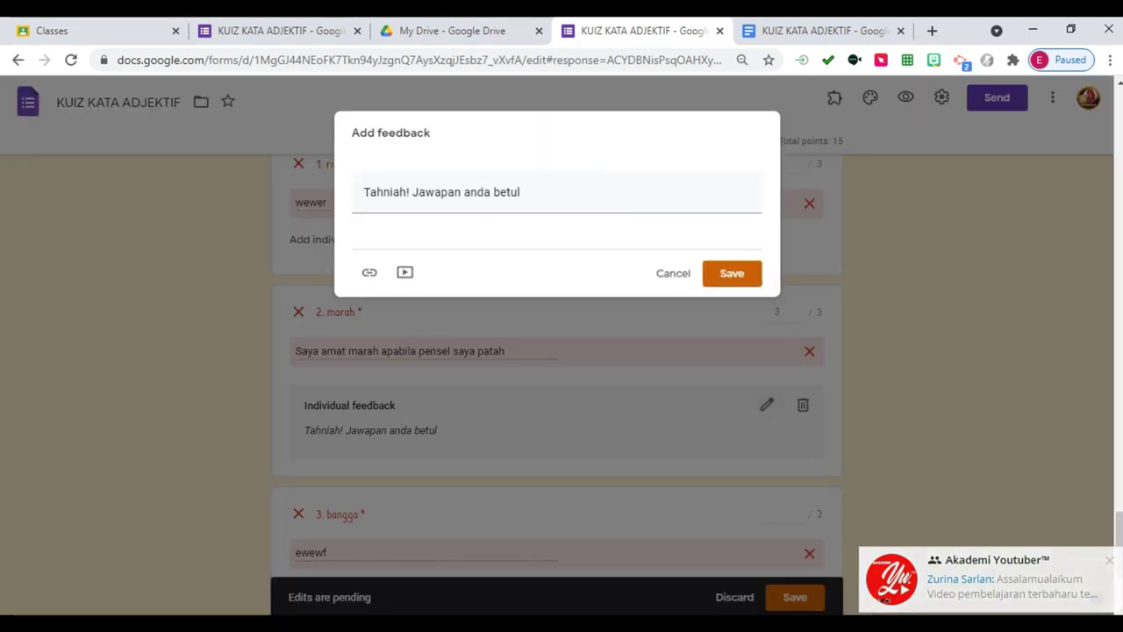
key("ctrl+a")
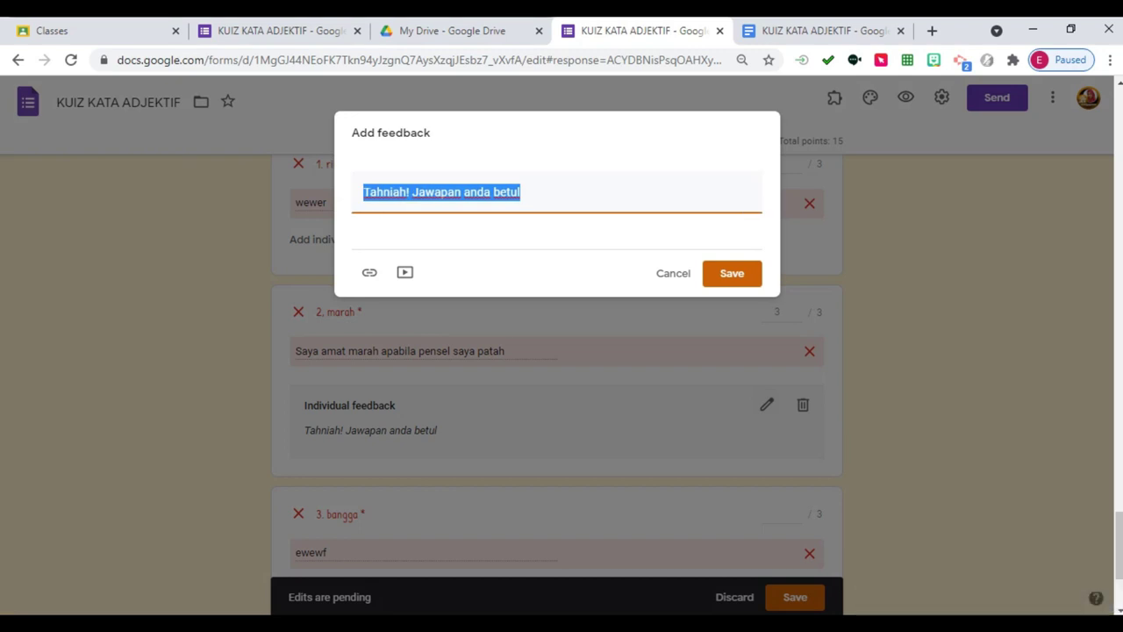
type("Yata")
key("BackSpace")
key("BackSpace")
key("BackSpace")
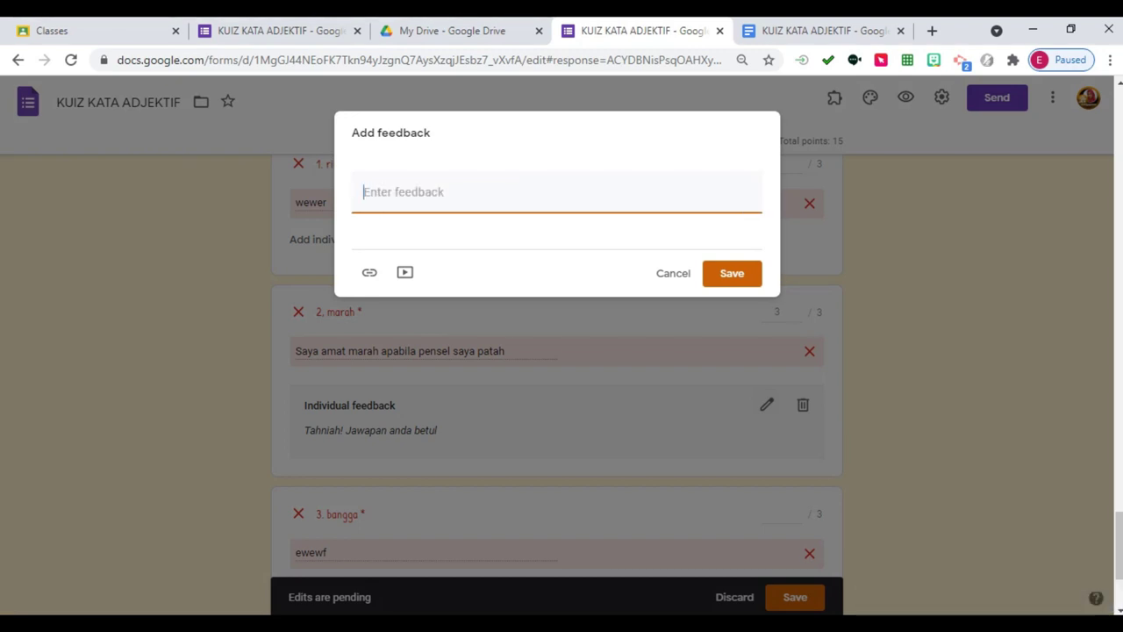
type("Pembetulan")
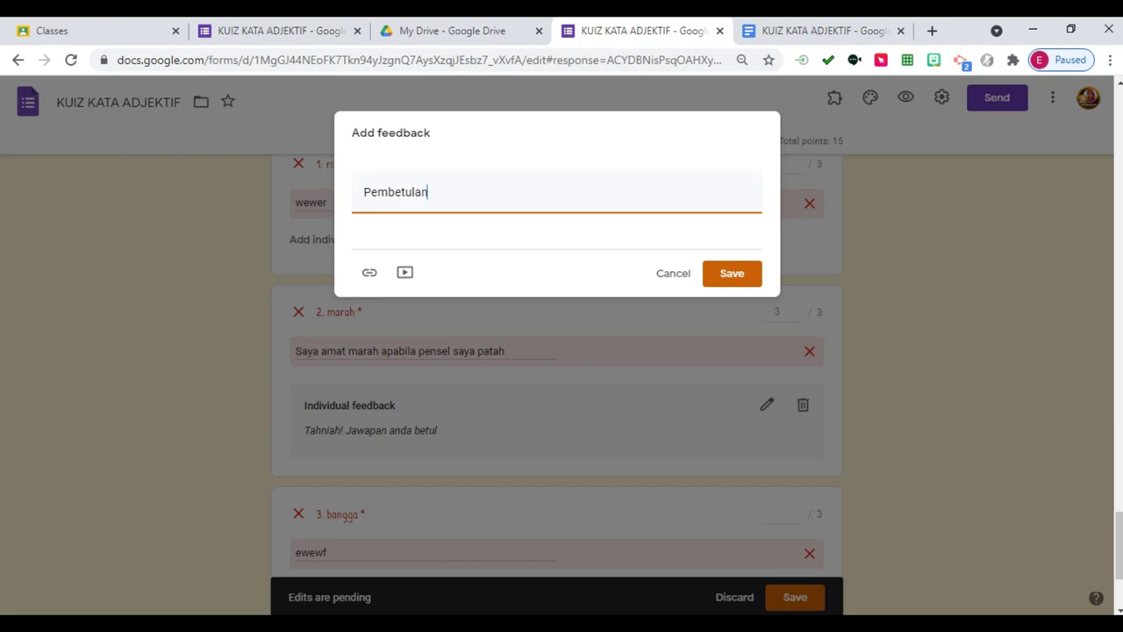
type(": ")
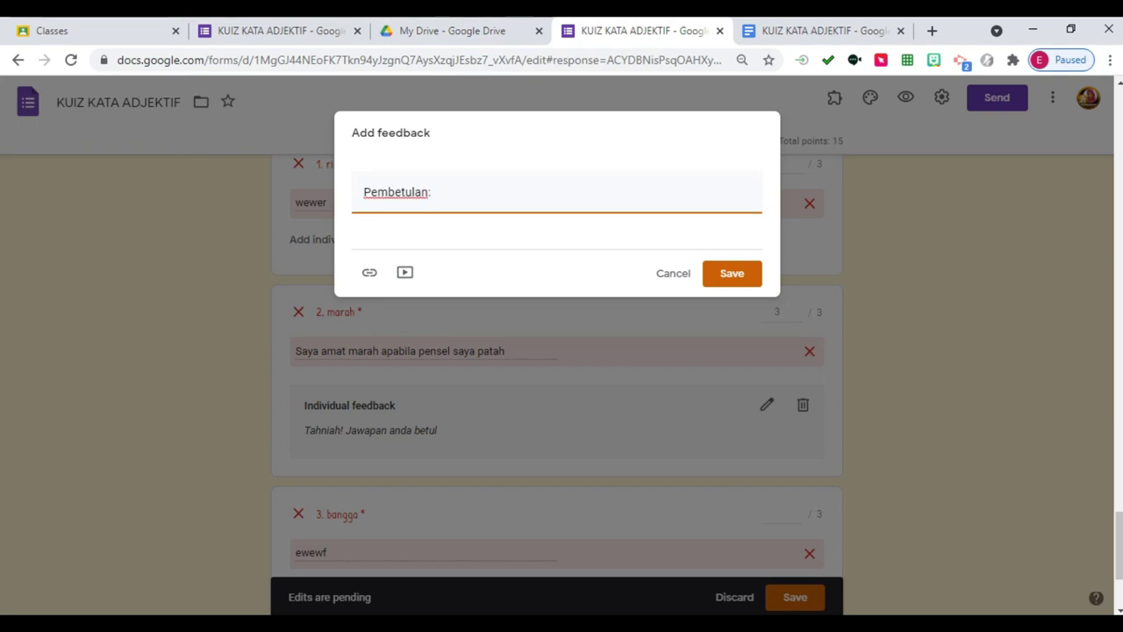
type("pensel")
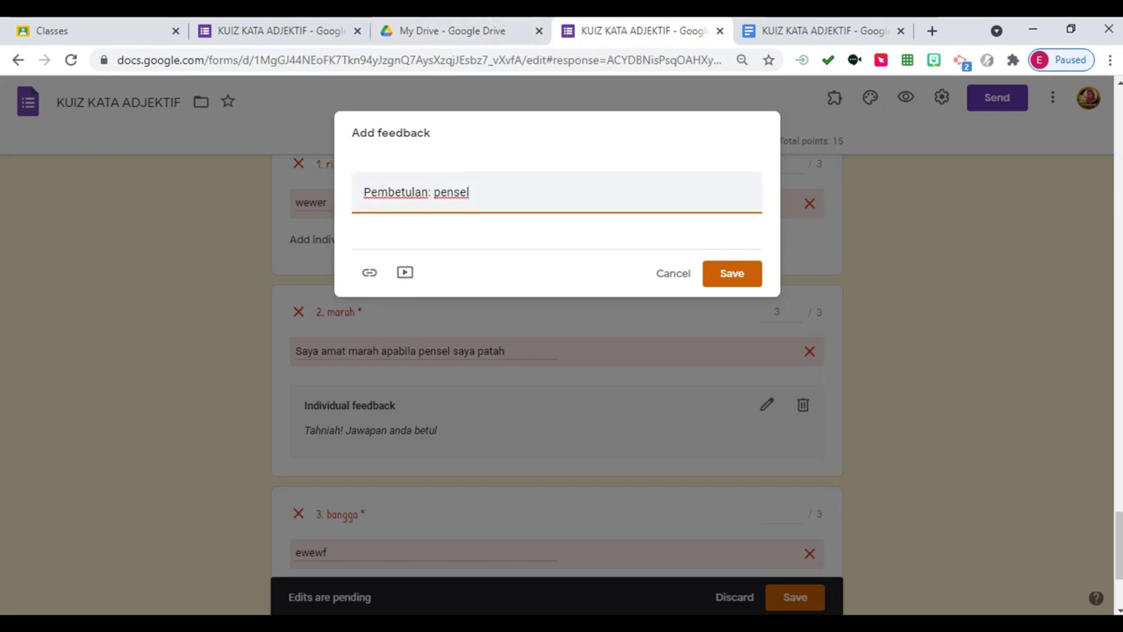
left_click(732, 273)
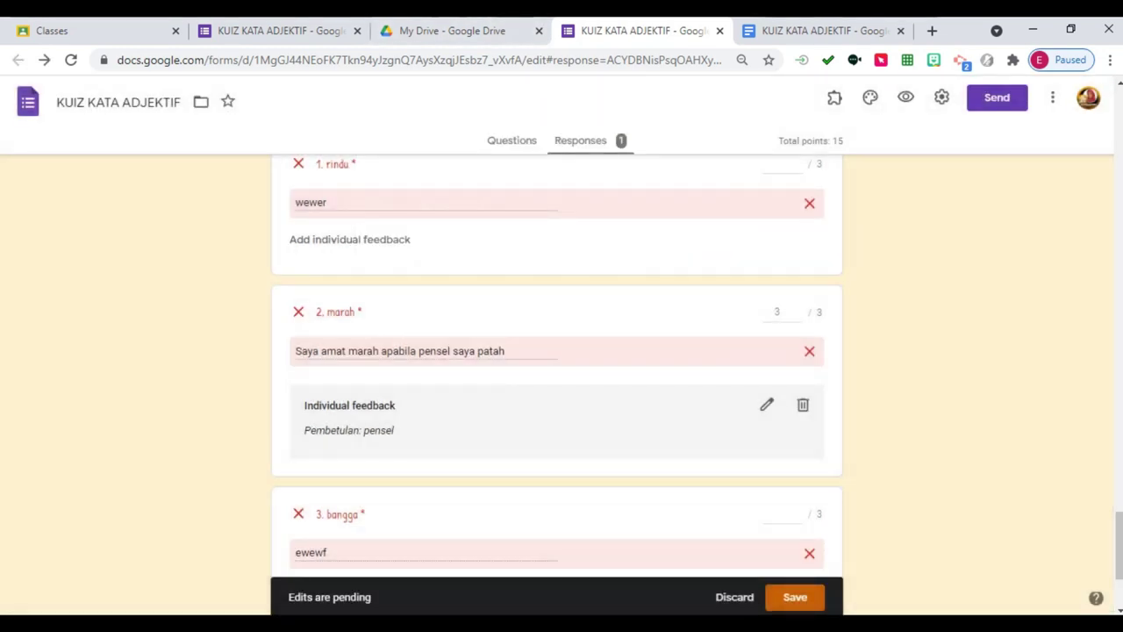
scroll(557, 351, "down", 2)
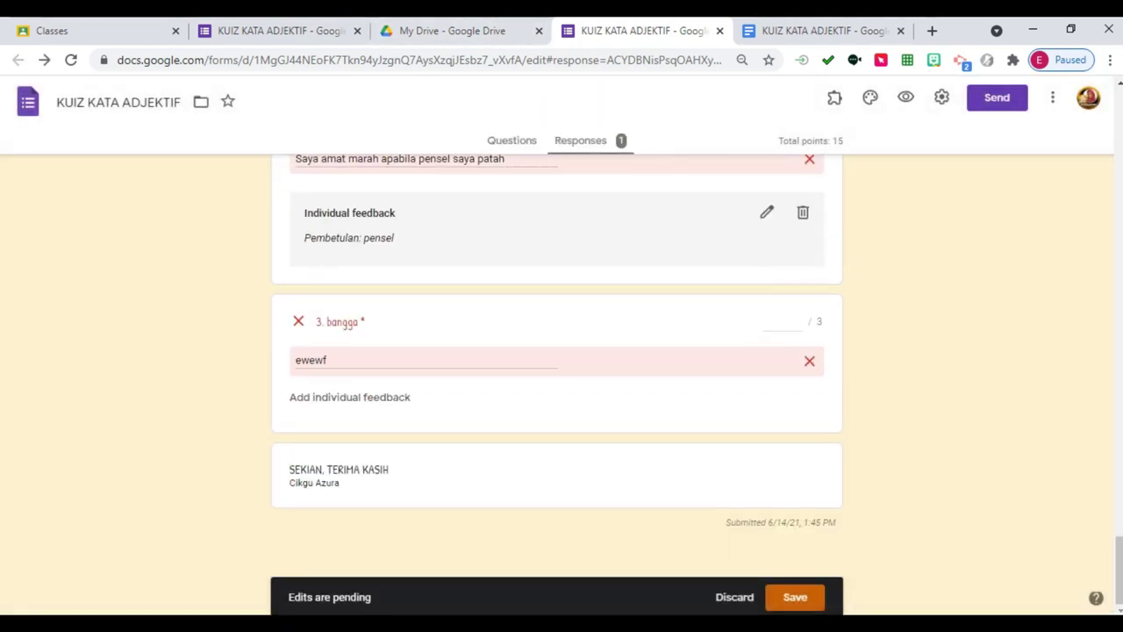
left_click(795, 597)
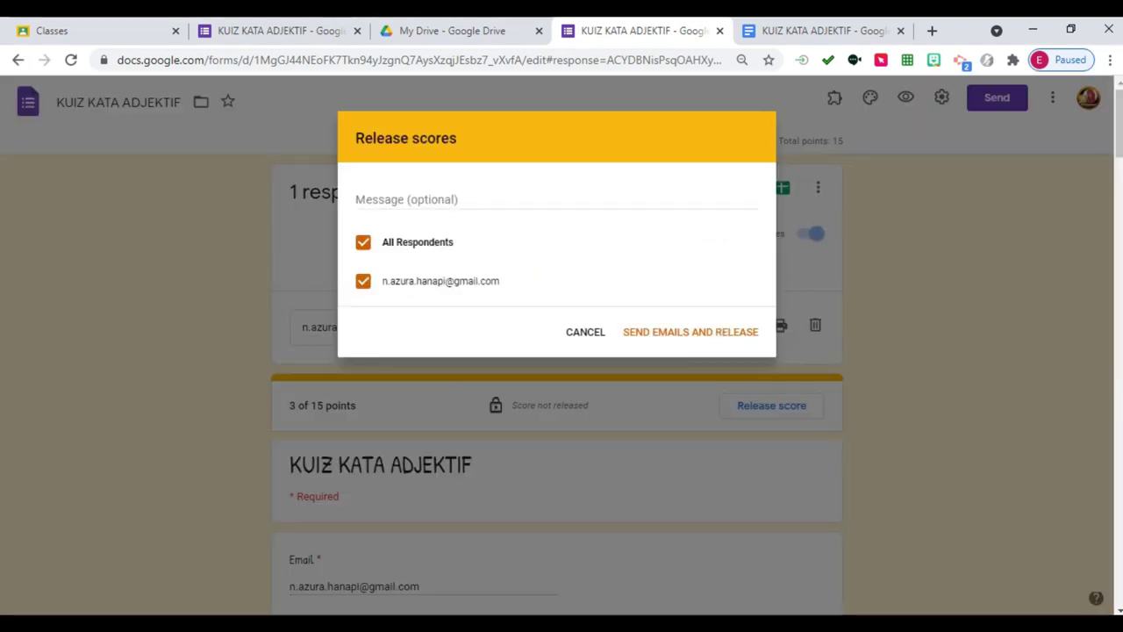
Release the 3/15 score with email notification, then switch to the My Drive tab.
key("Return")
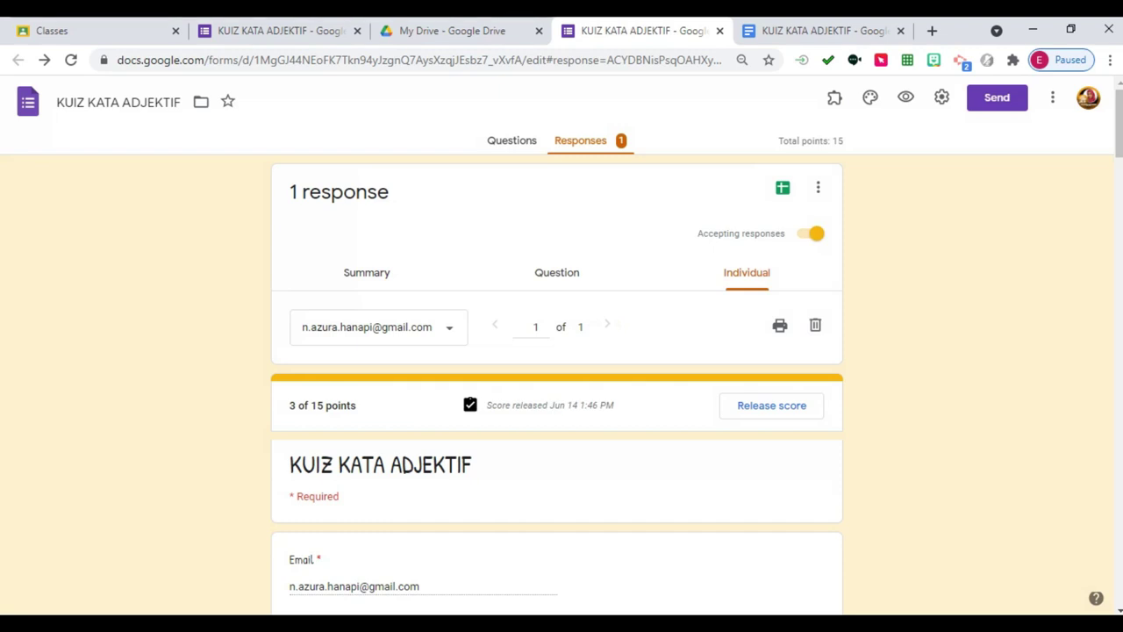
key("ctrl+Page_Up")
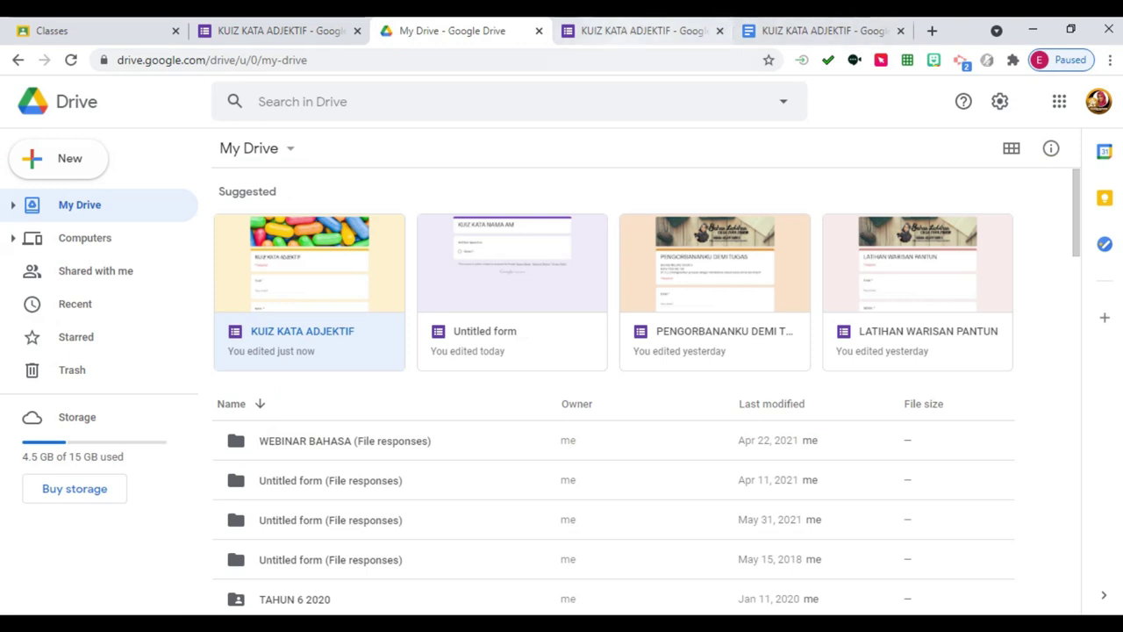
In Gmail, open the 'Score released: KUIZ KATA ADJEKTIF' email and view the 3/15 score.
left_click(538, 30)
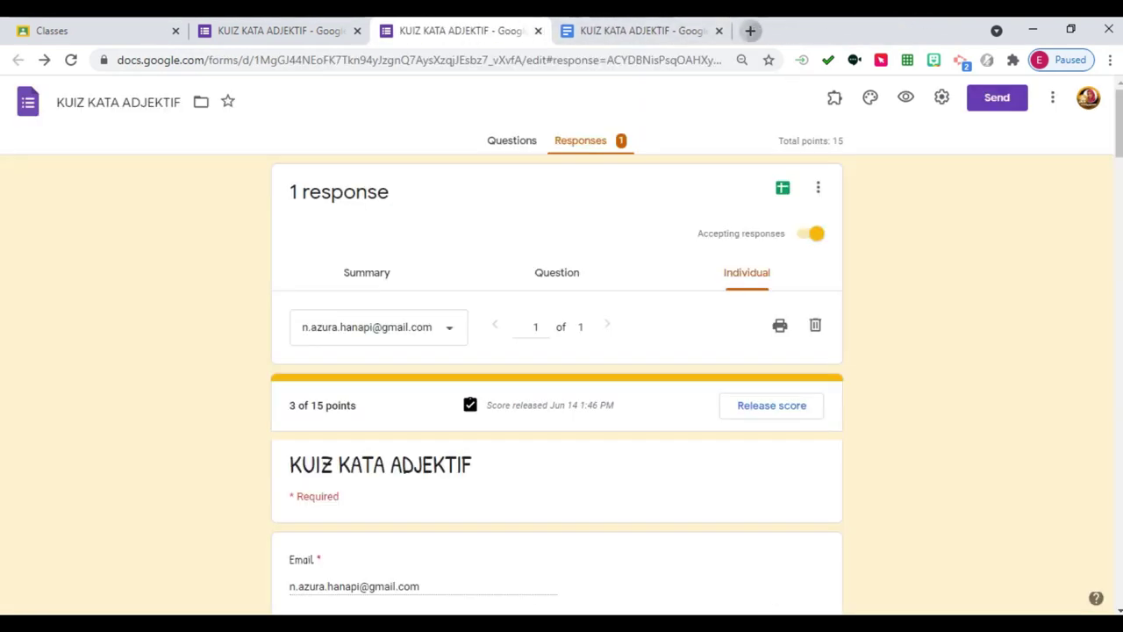
left_click(751, 30)
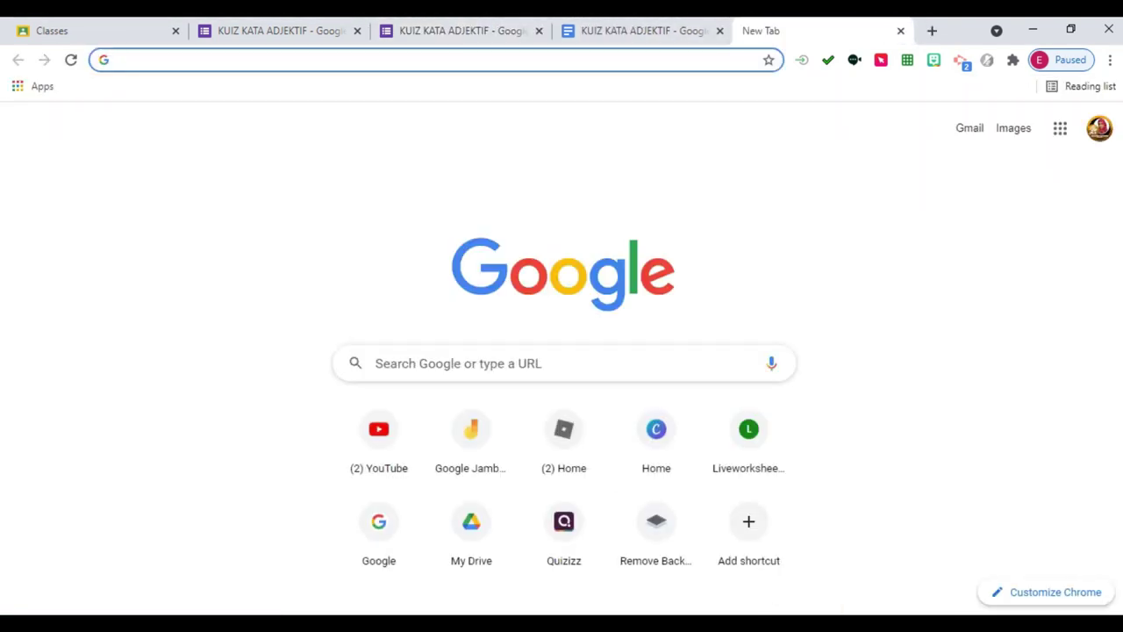
left_click(1060, 128)
left_click(911, 360)
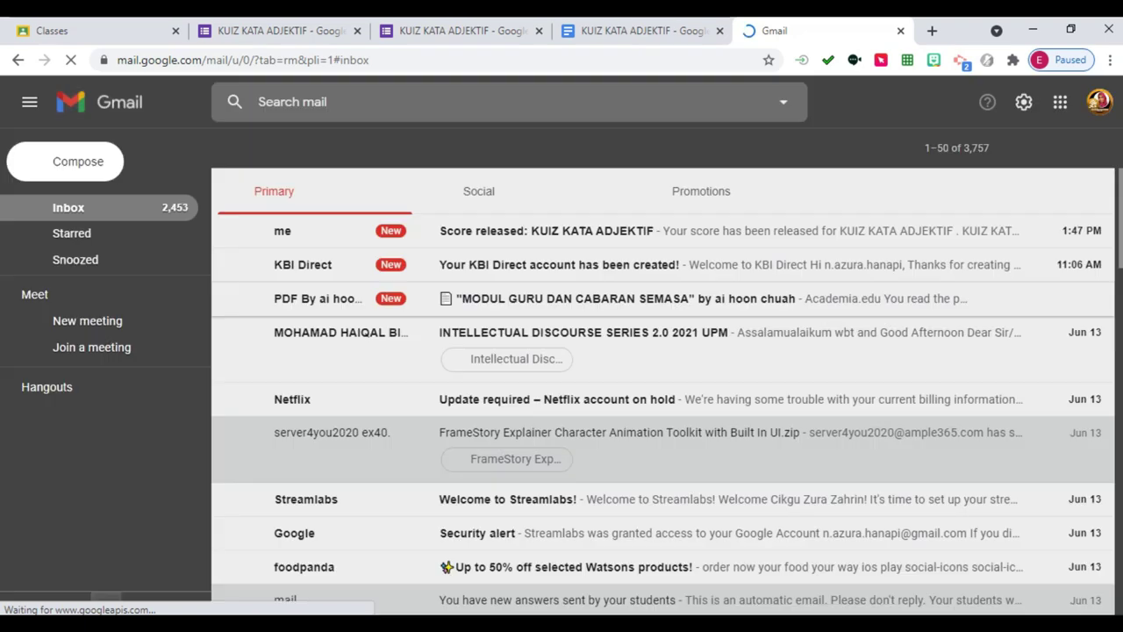
left_click(562, 230)
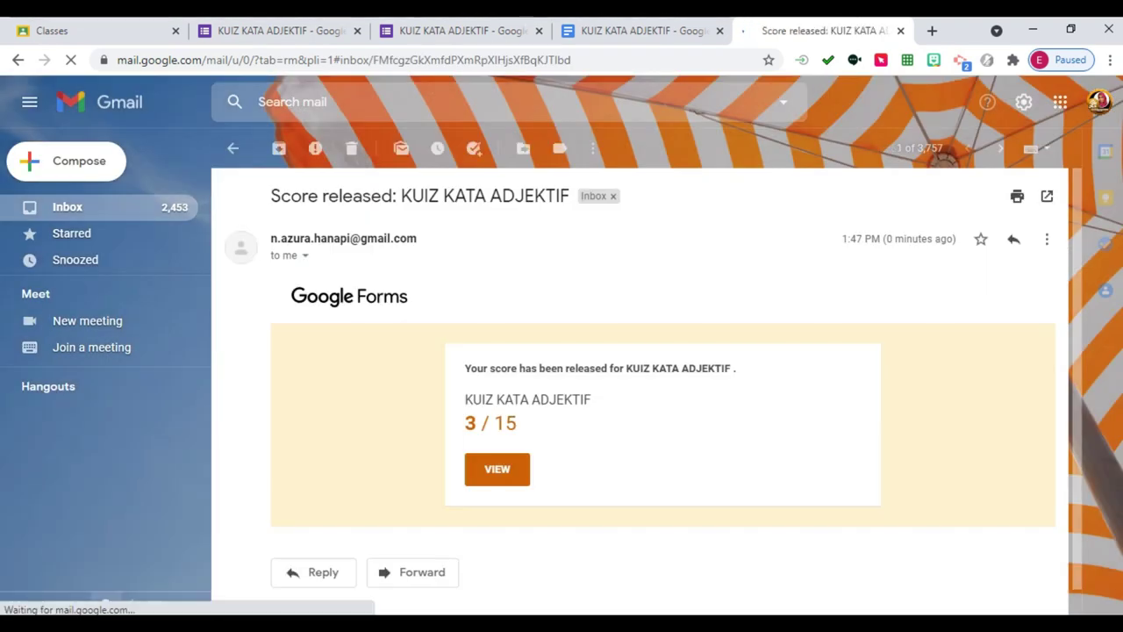
left_click(496, 468)
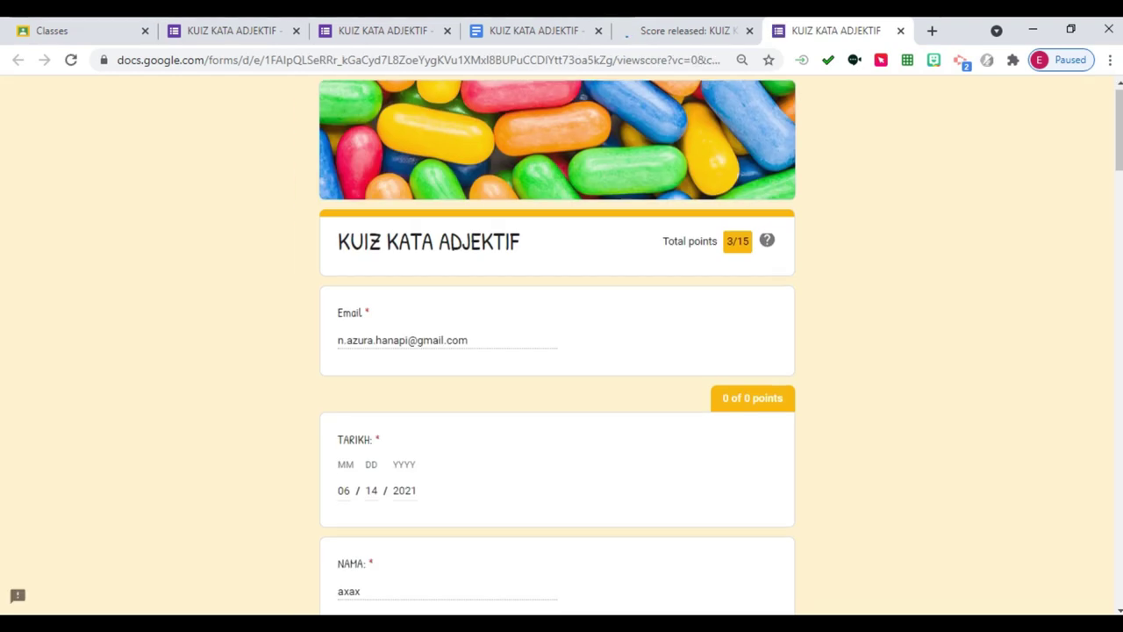
Scroll through the 3/15 score view, then go to the quiz's Responses and Questions tabs.
scroll(561, 351, "down", 3)
scroll(557, 351, "down", 15)
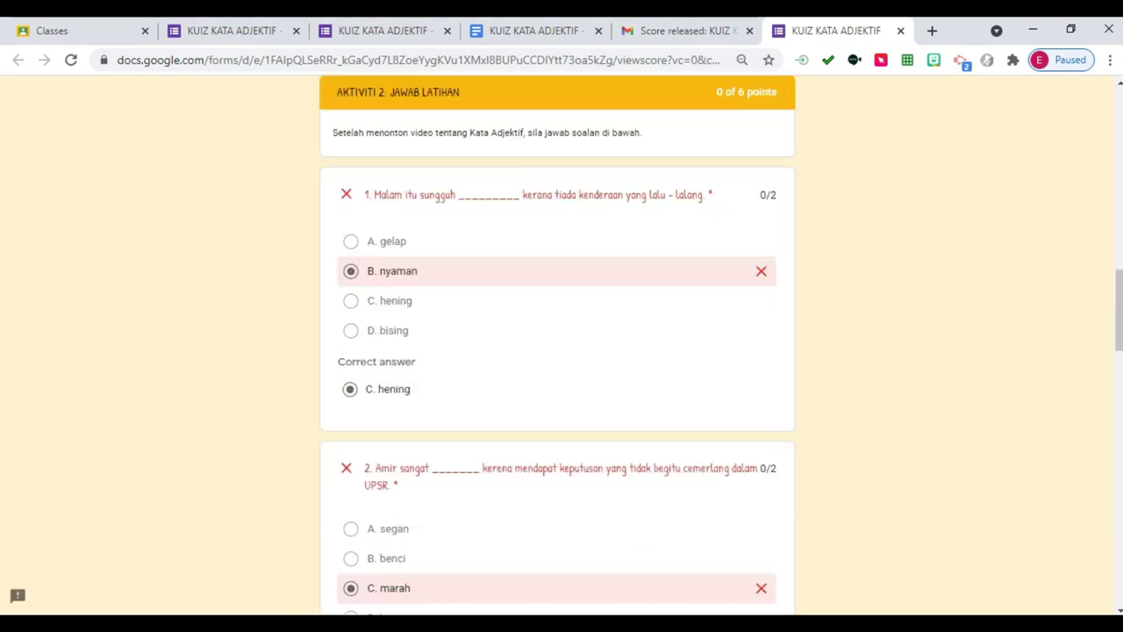
scroll(562, 351, "down", 10)
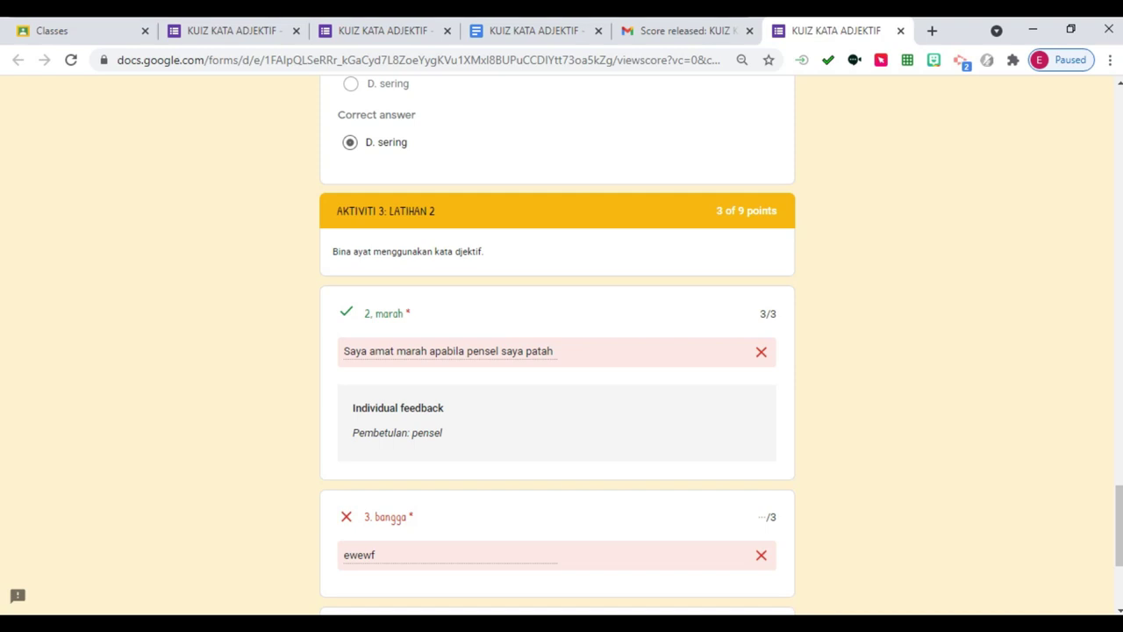
scroll(557, 351, "down", 3)
scroll(557, 351, "up", 6)
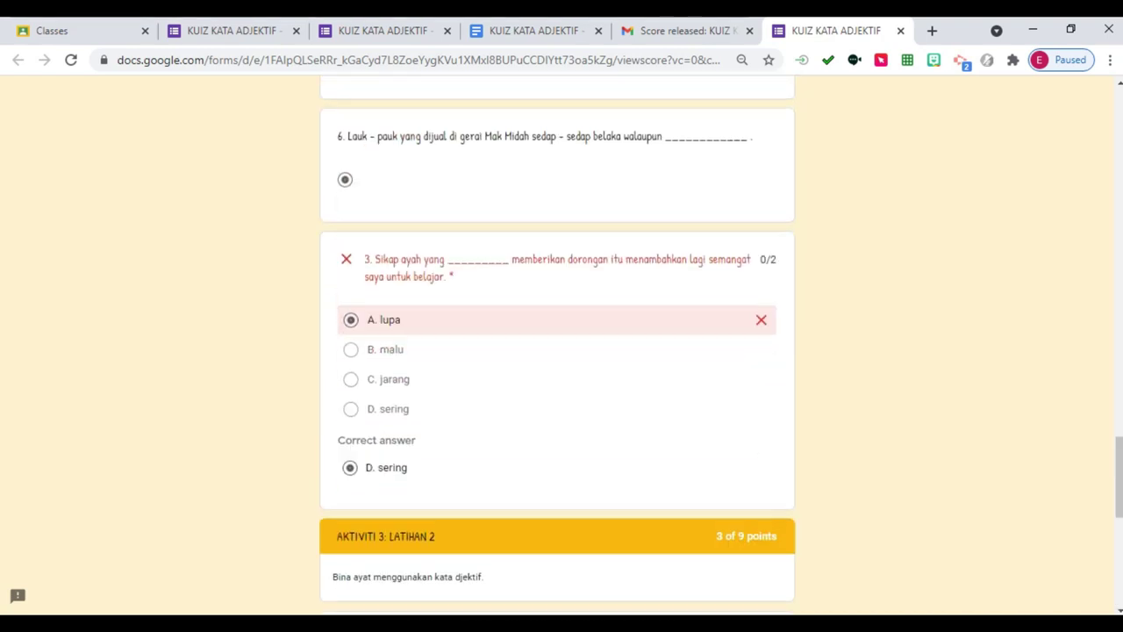
scroll(557, 351, "down", 6)
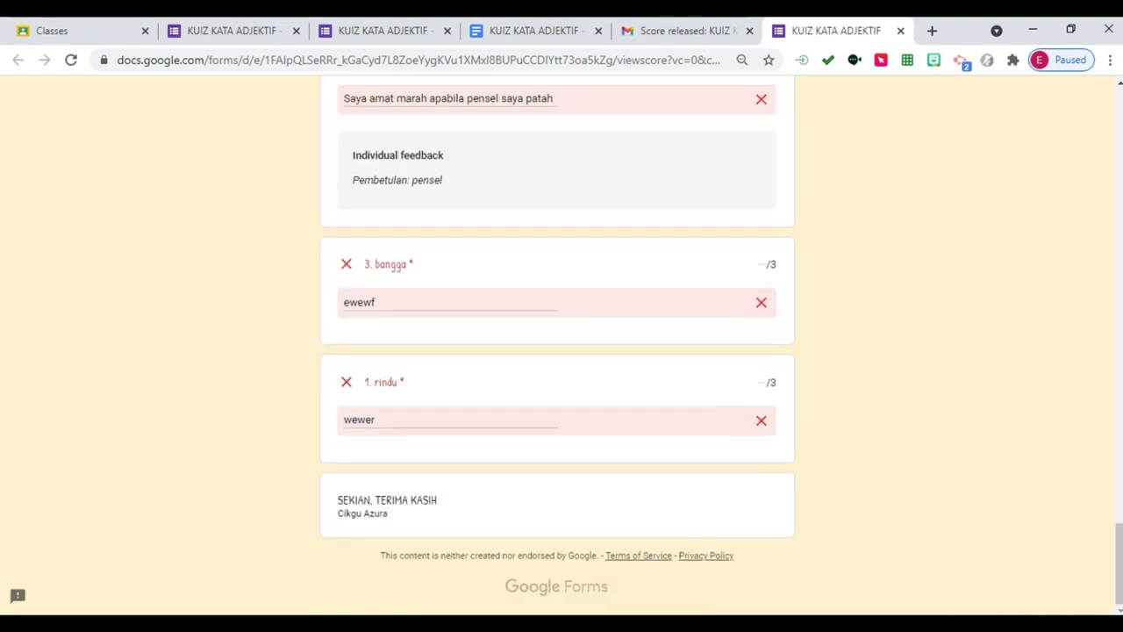
scroll(557, 351, "up", 1)
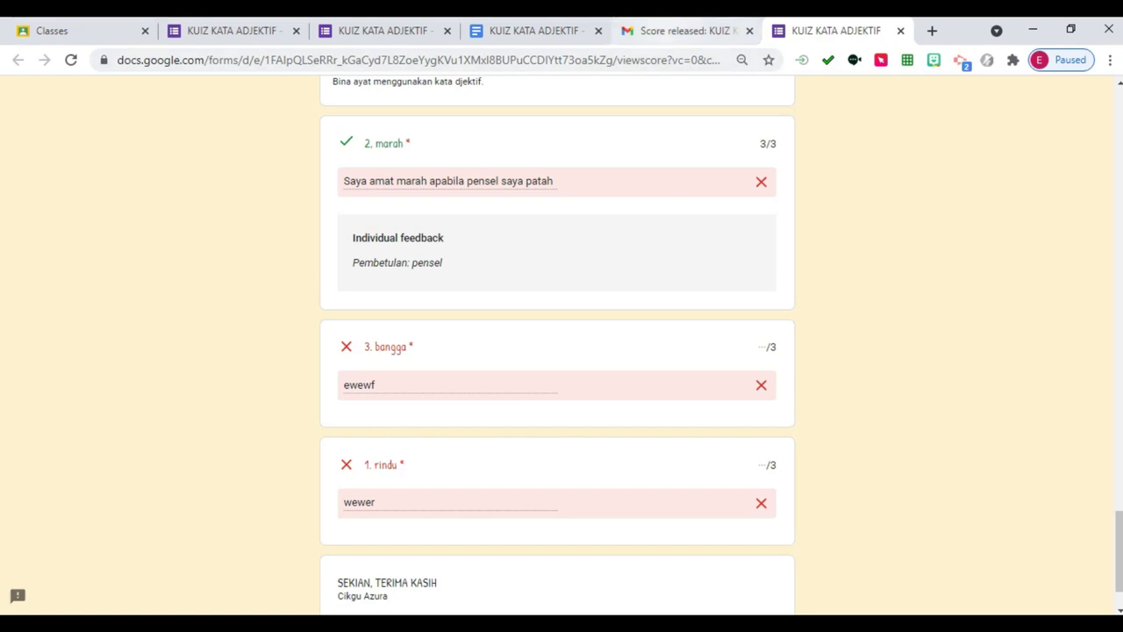
left_click(383, 31)
left_click(231, 31)
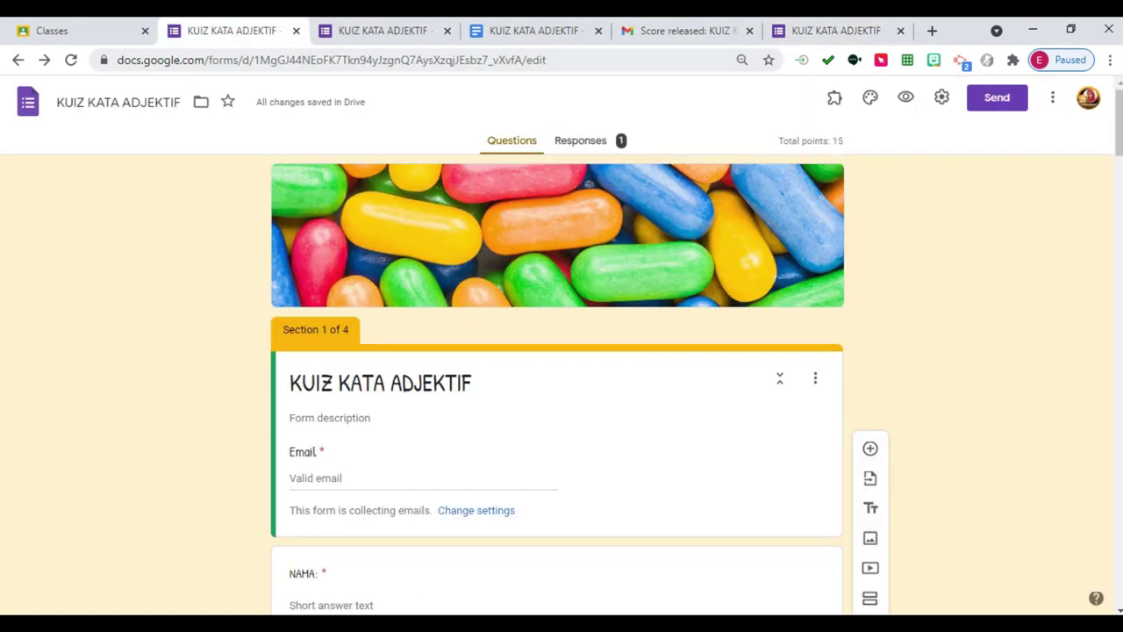
Save the quiz settings with question shuffling off, then return to the 'Score released' email.
left_click(942, 97)
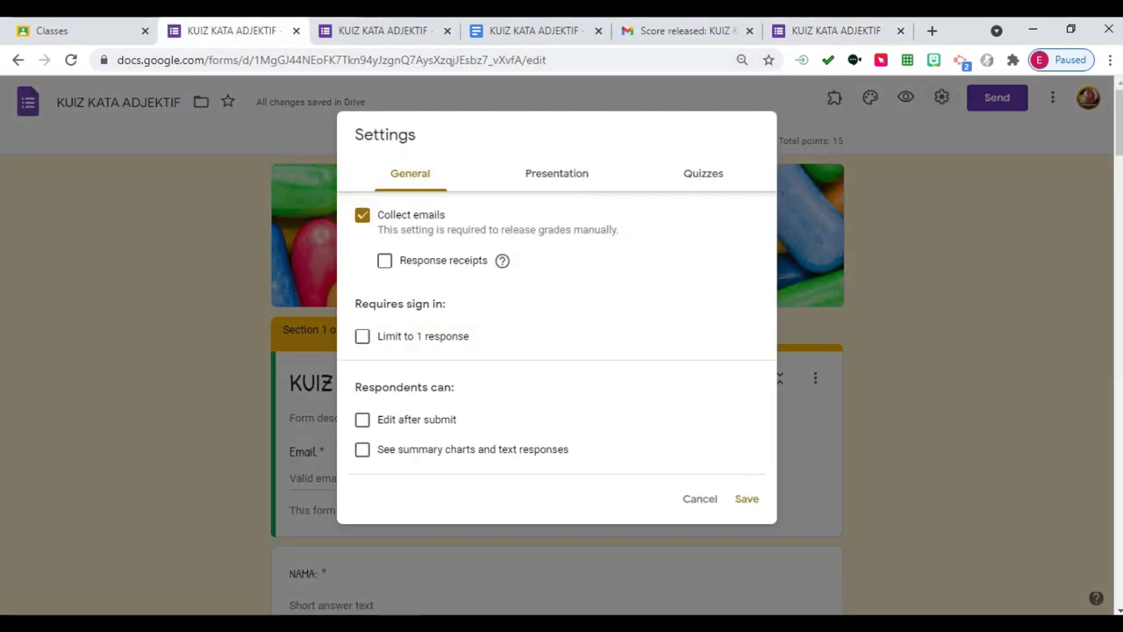
left_click(556, 172)
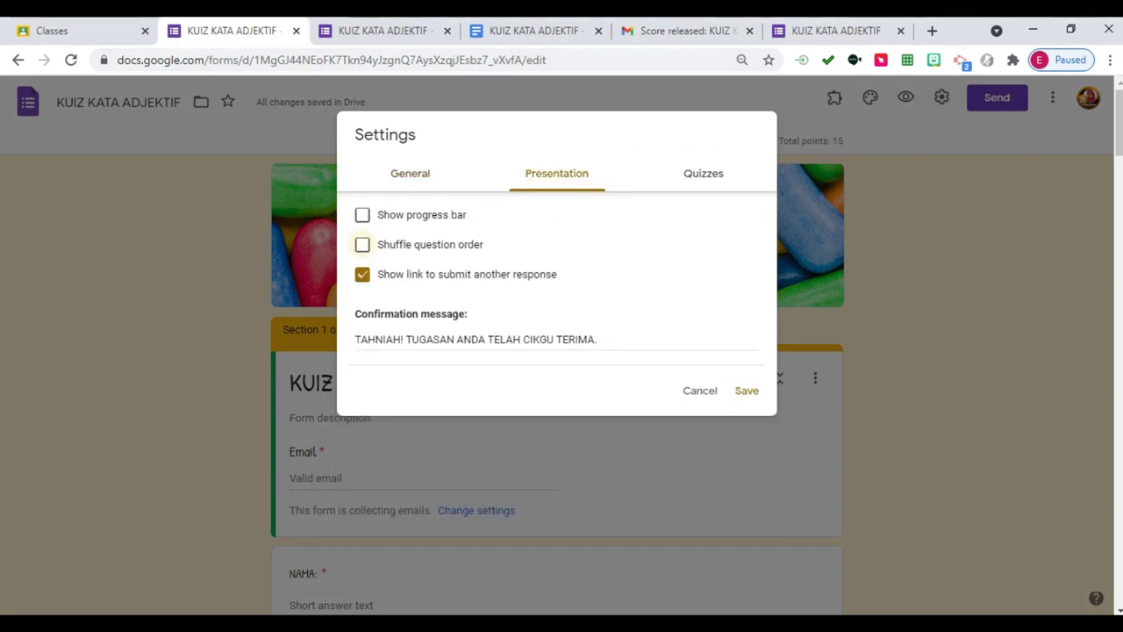
left_click(747, 391)
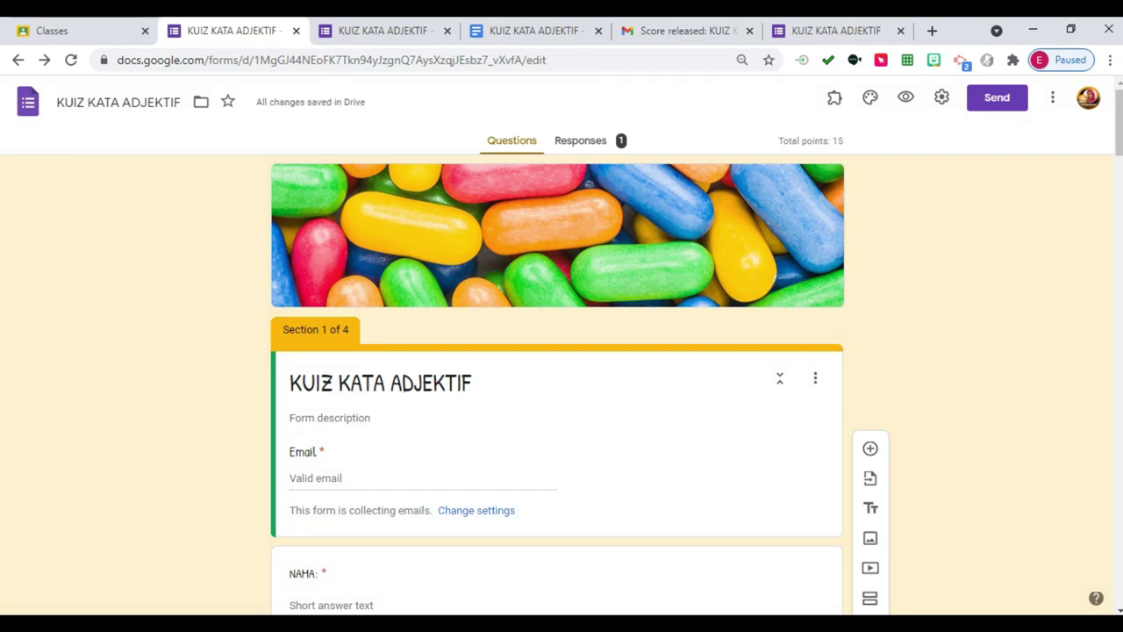
left_click(685, 31)
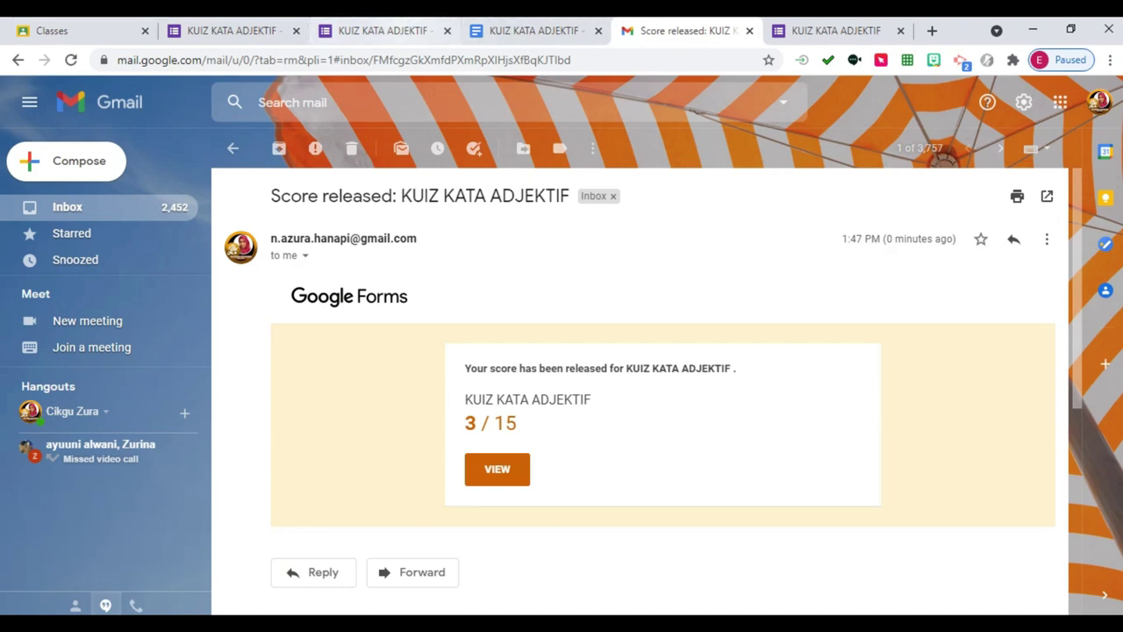
Review the individual response scored 3 of 15, then close the Docs and Gmail tabs.
left_click(383, 31)
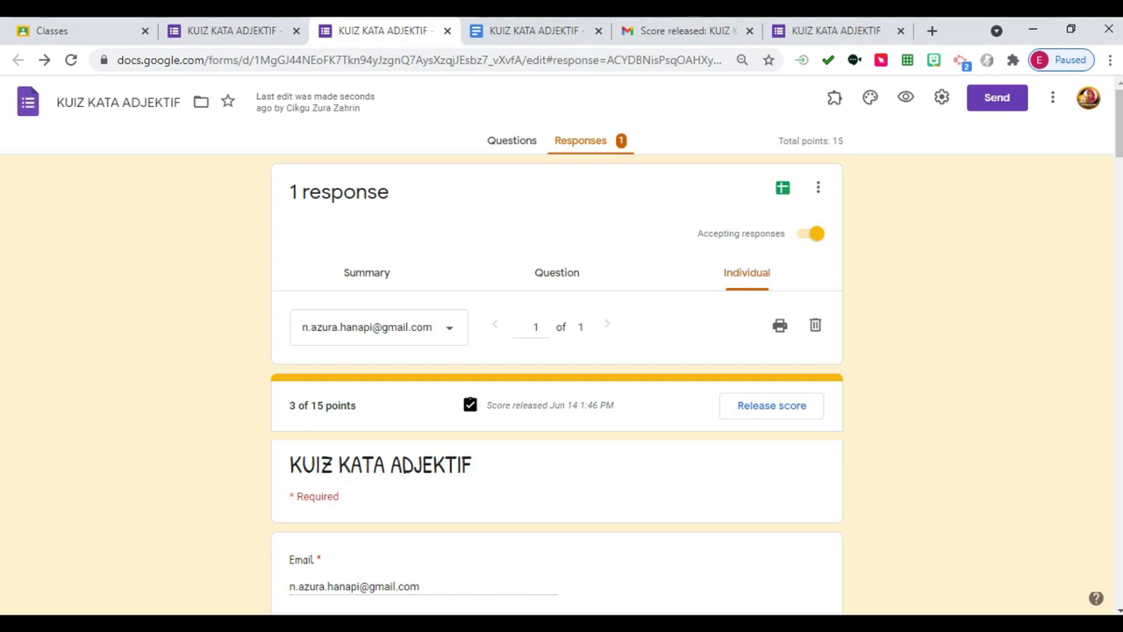
scroll(557, 377, "down", 4)
scroll(557, 377, "up", 4)
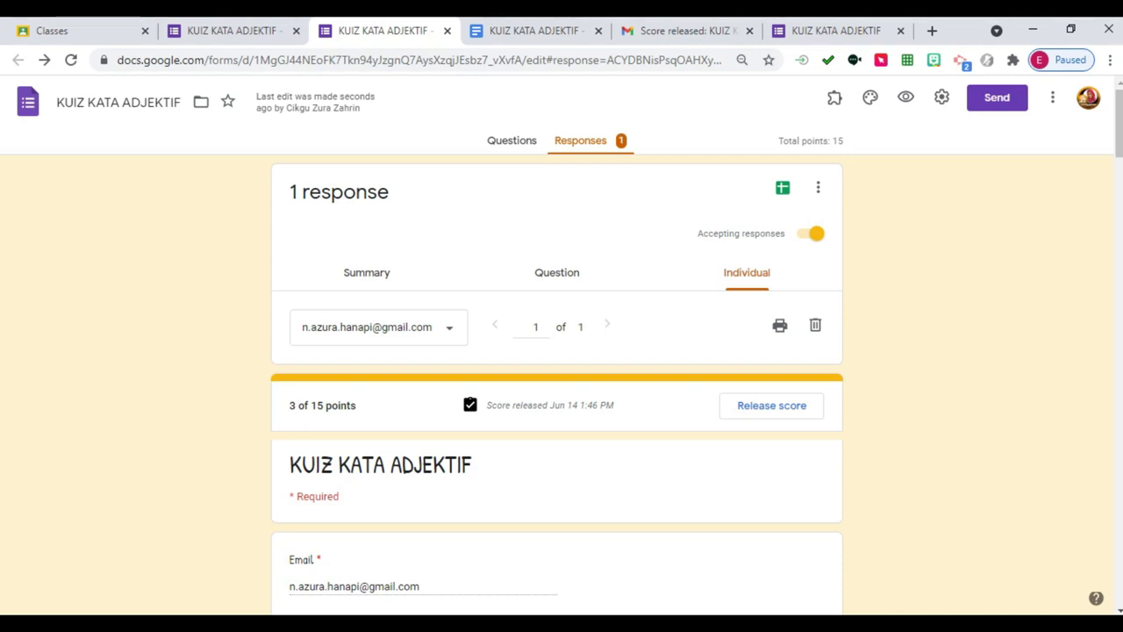
left_click(599, 31)
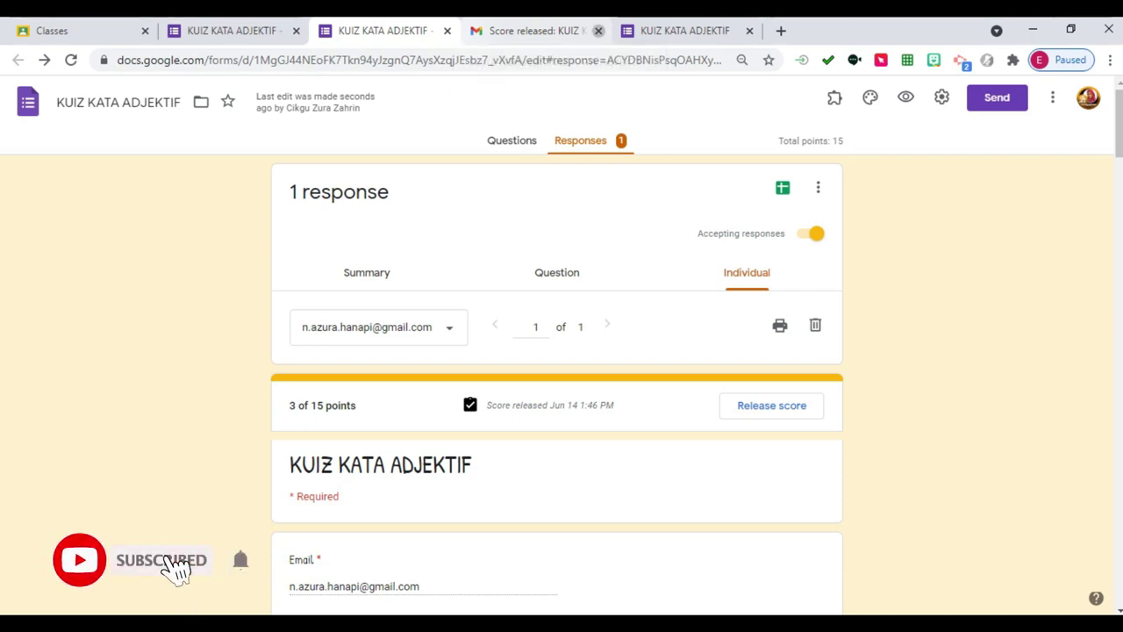
left_click(598, 31)
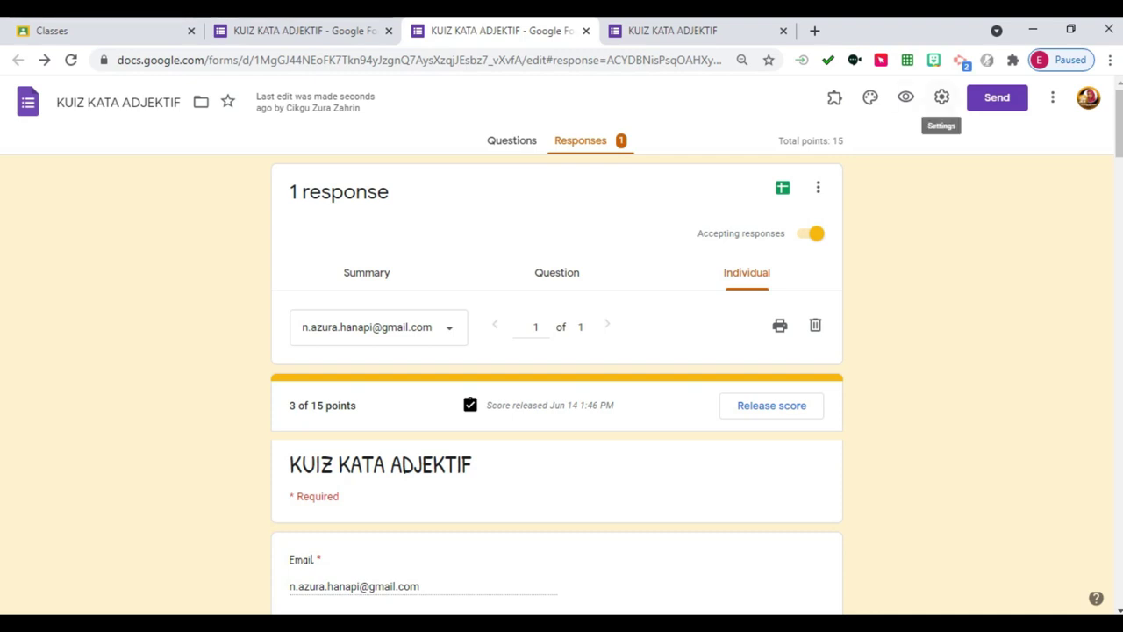
Share the quiz so anyone with the link is an Editor, and copy the link.
left_click(997, 98)
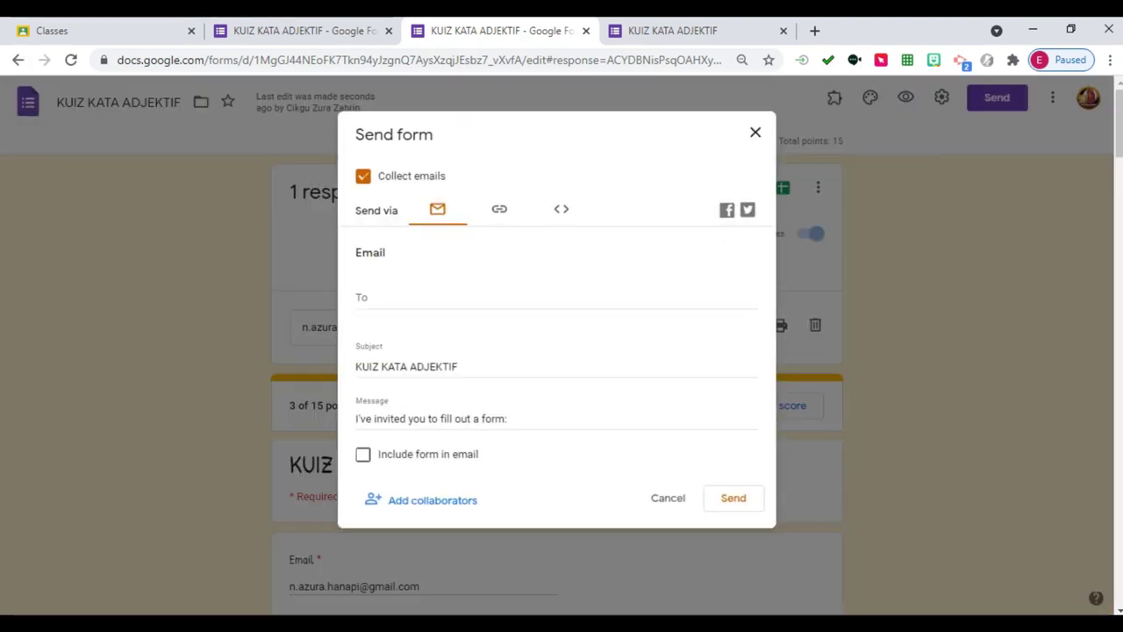
left_click(433, 499)
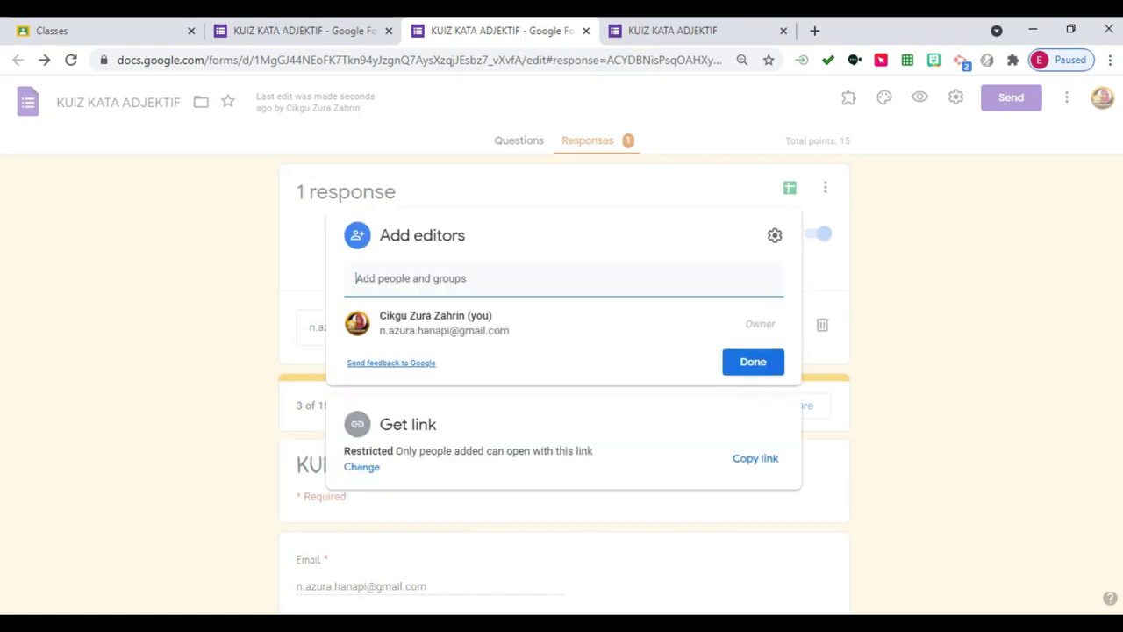
left_click(361, 467)
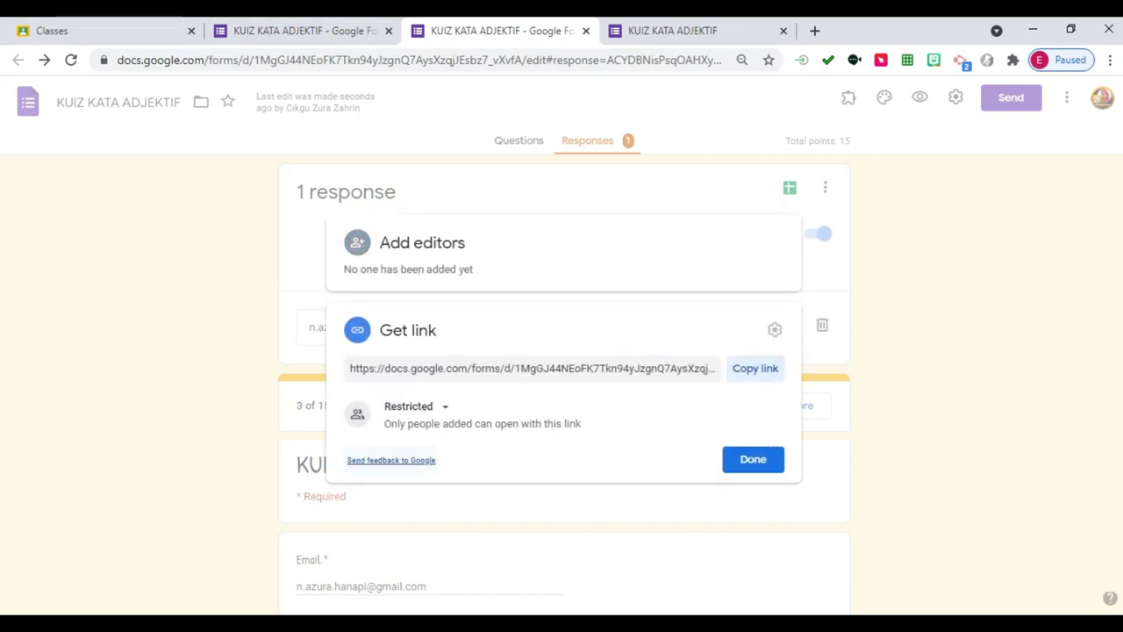
left_click(412, 406)
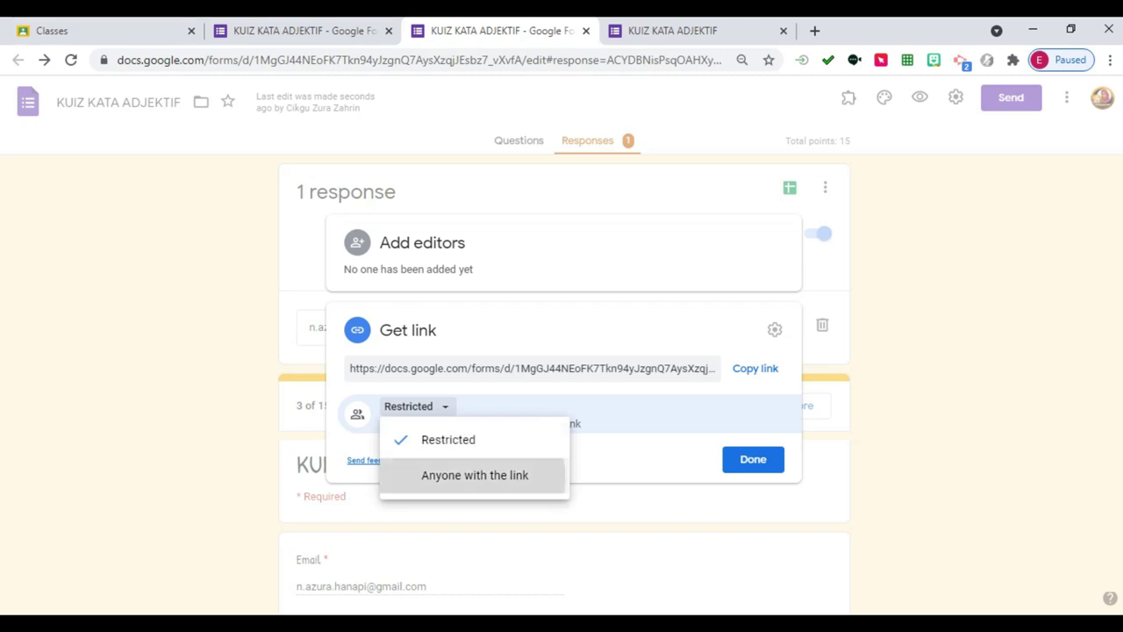
left_click(456, 474)
left_click(751, 391)
left_click(763, 429)
left_click(755, 345)
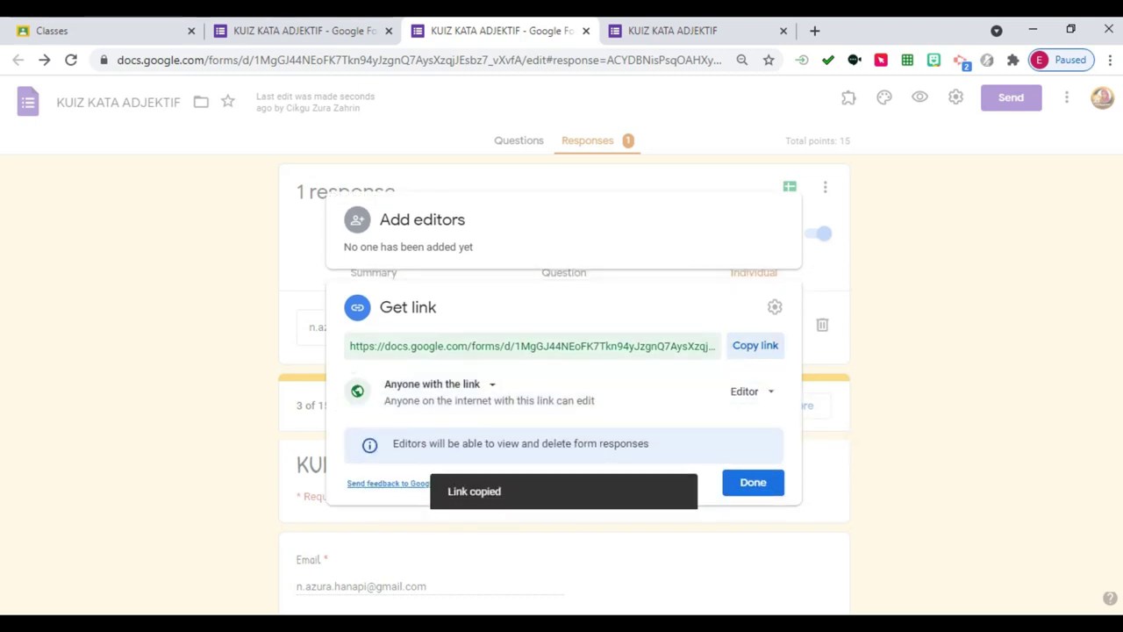
key("ctrl+t")
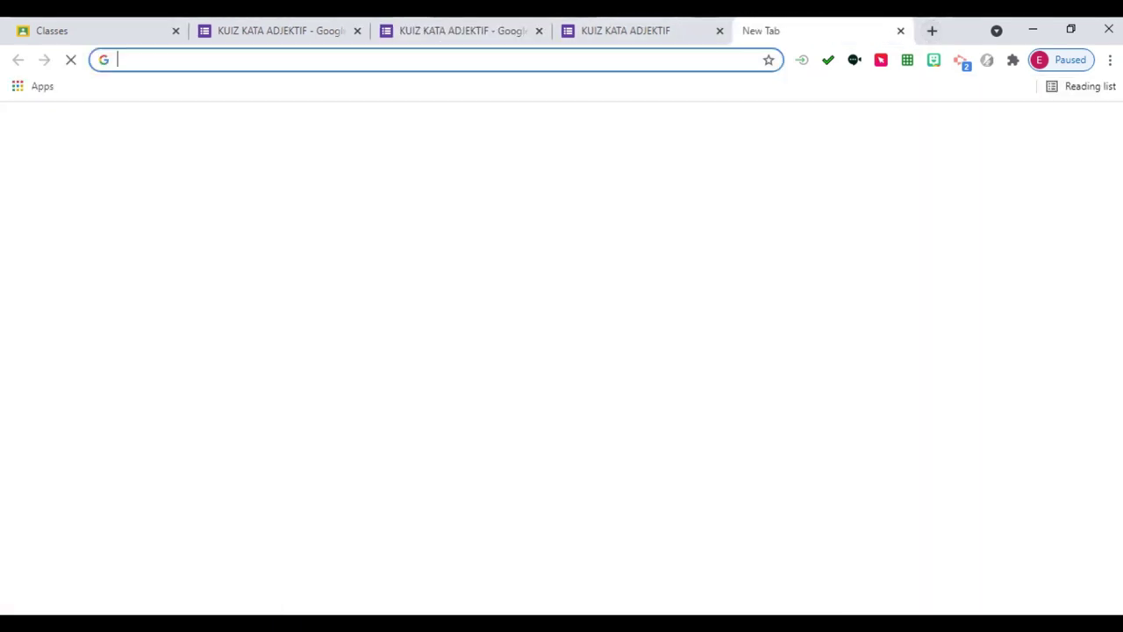
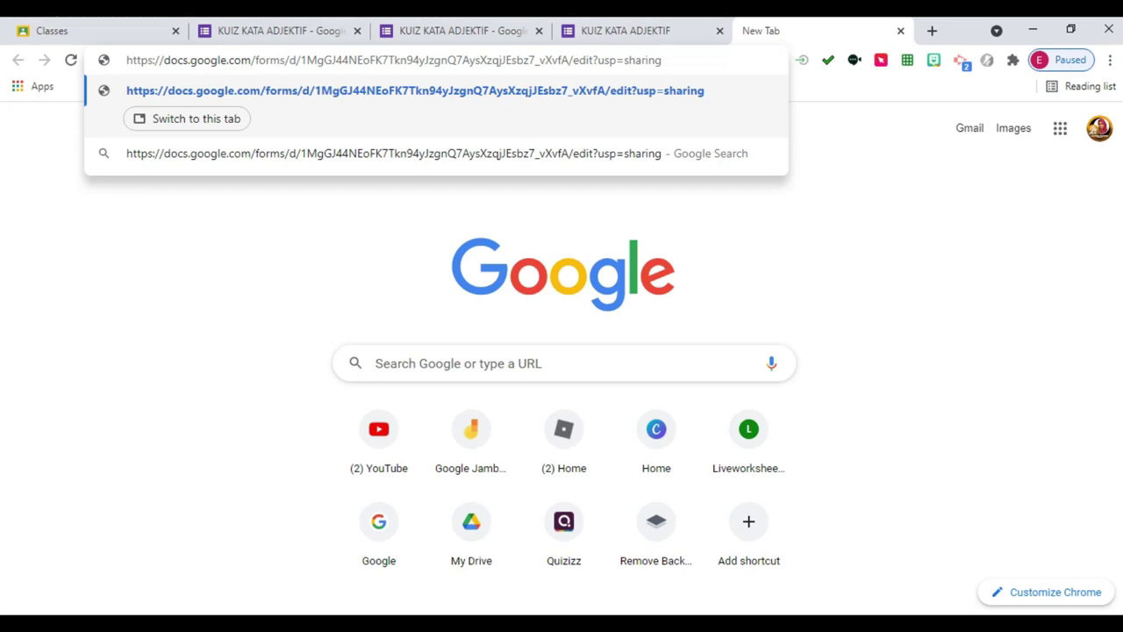
Paste the share link, replace 'edit' with 'copy', and load Drive's copy page.
key("shift+Left")
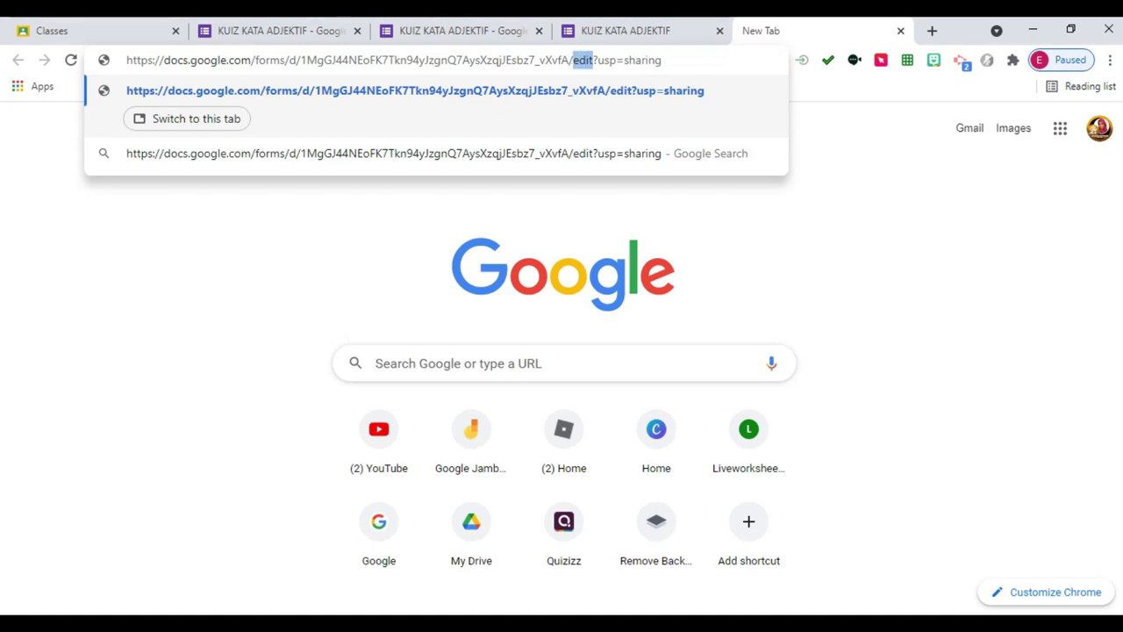
key("BackSpace")
type("copy")
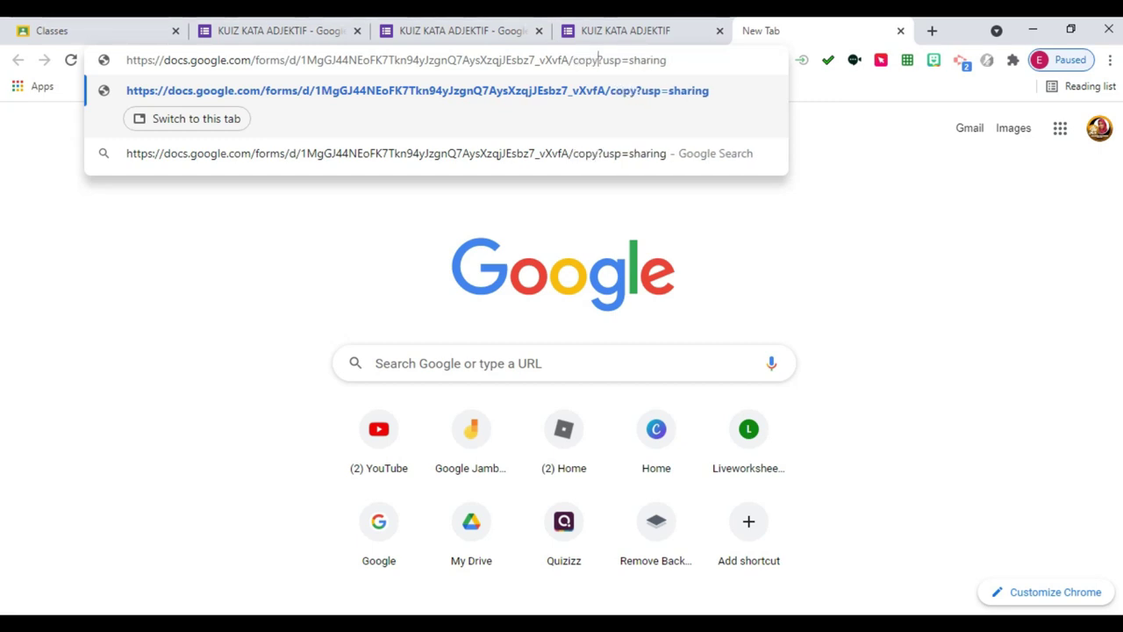
key("shift+Home")
key("ctrl+c")
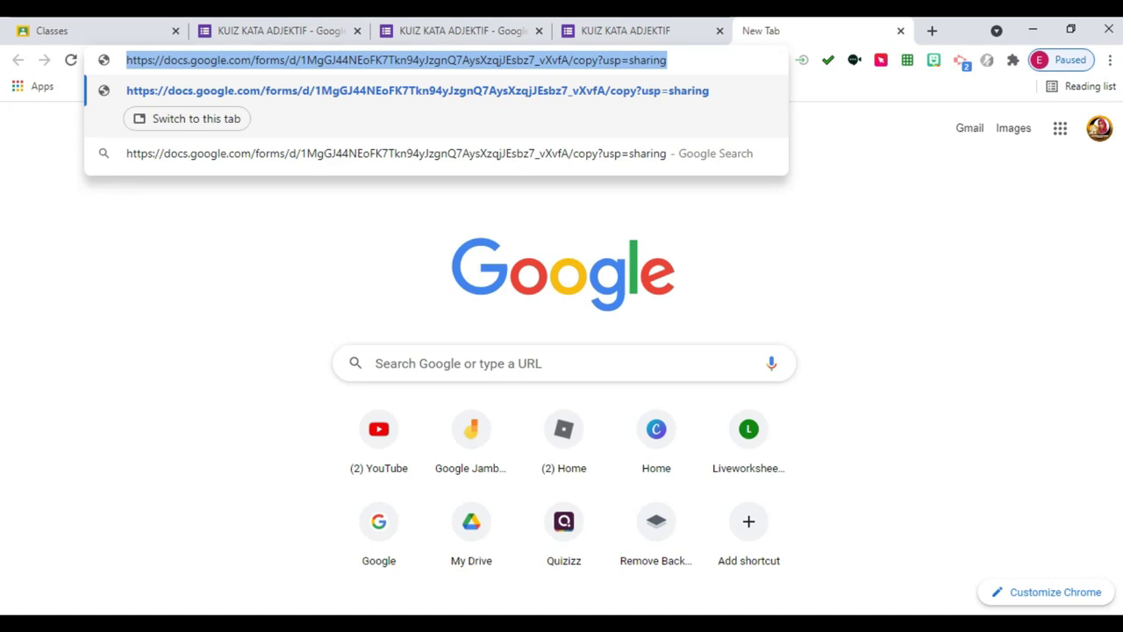
left_click(932, 31)
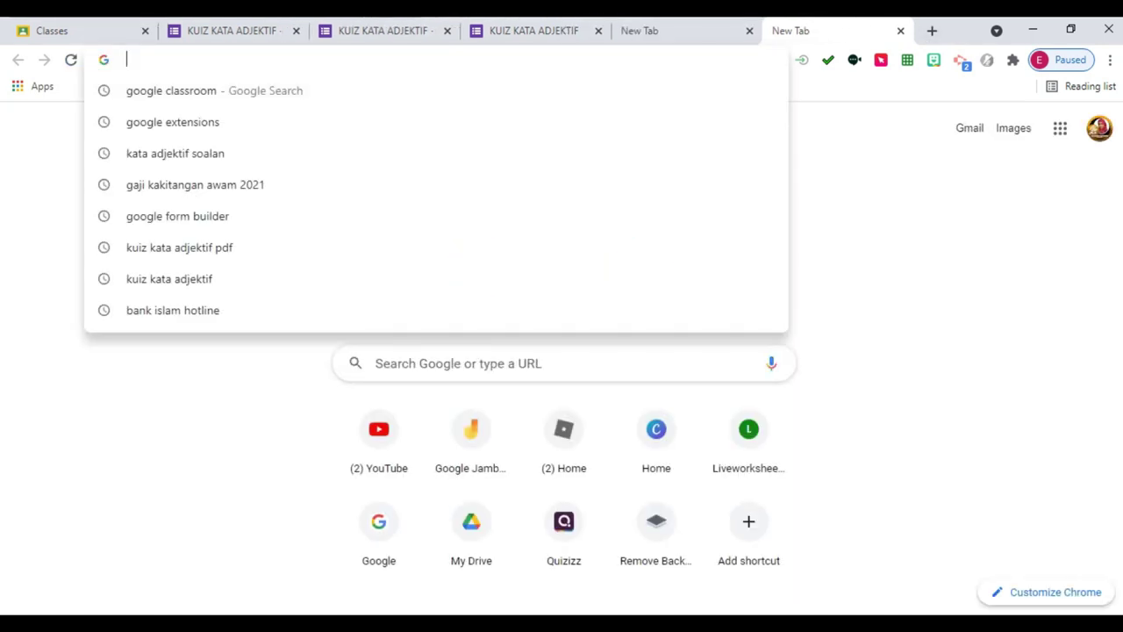
key("ctrl+v")
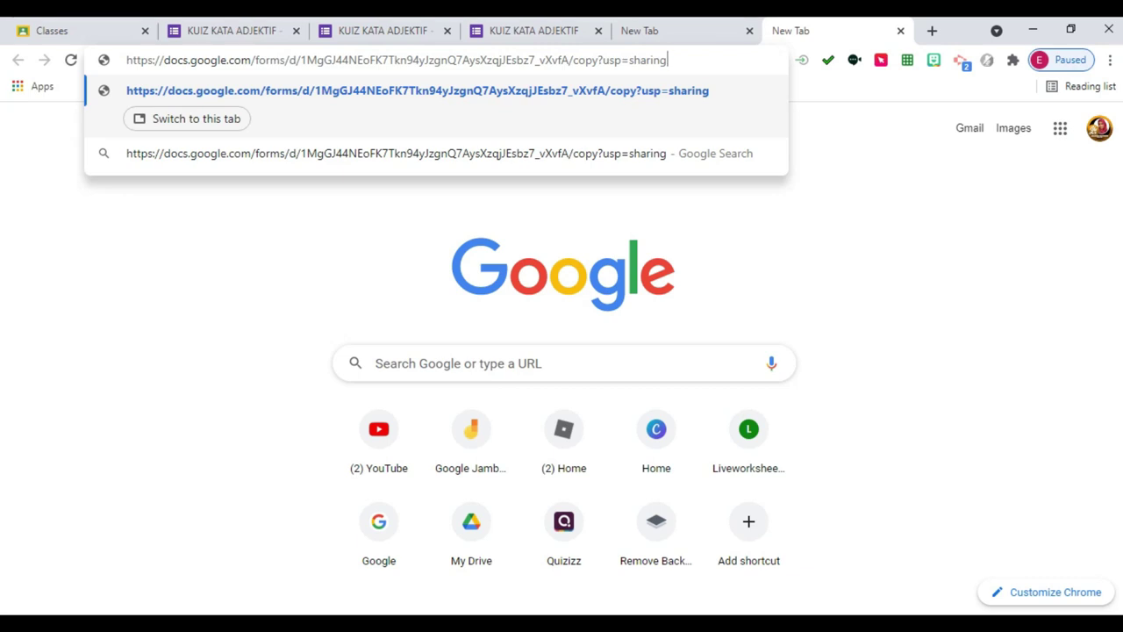
left_click(667, 31)
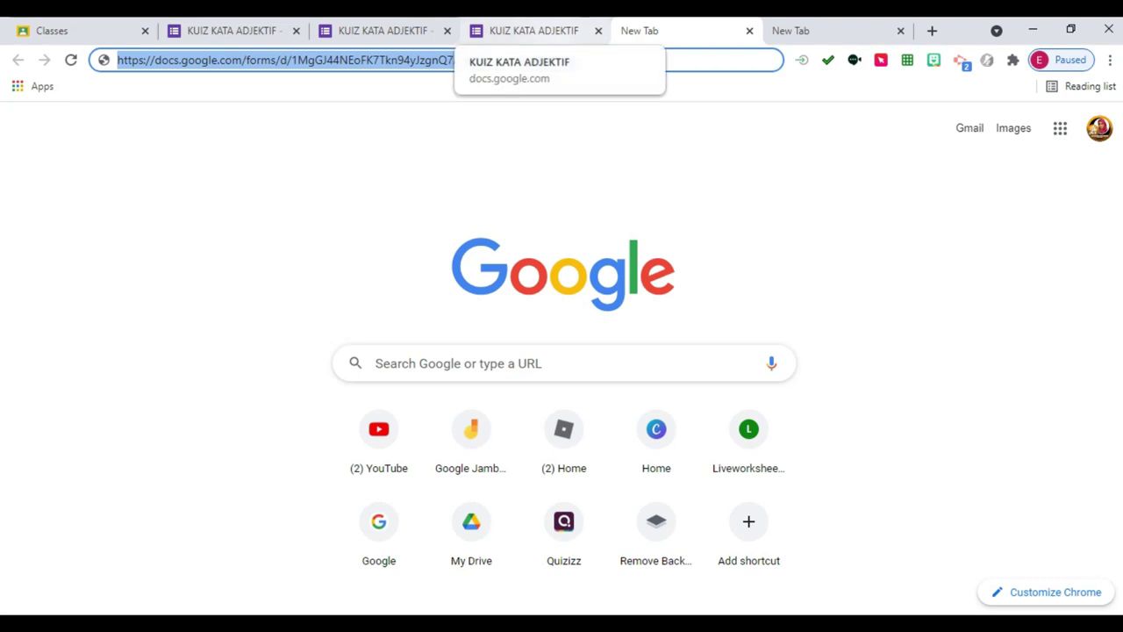
left_click(533, 31)
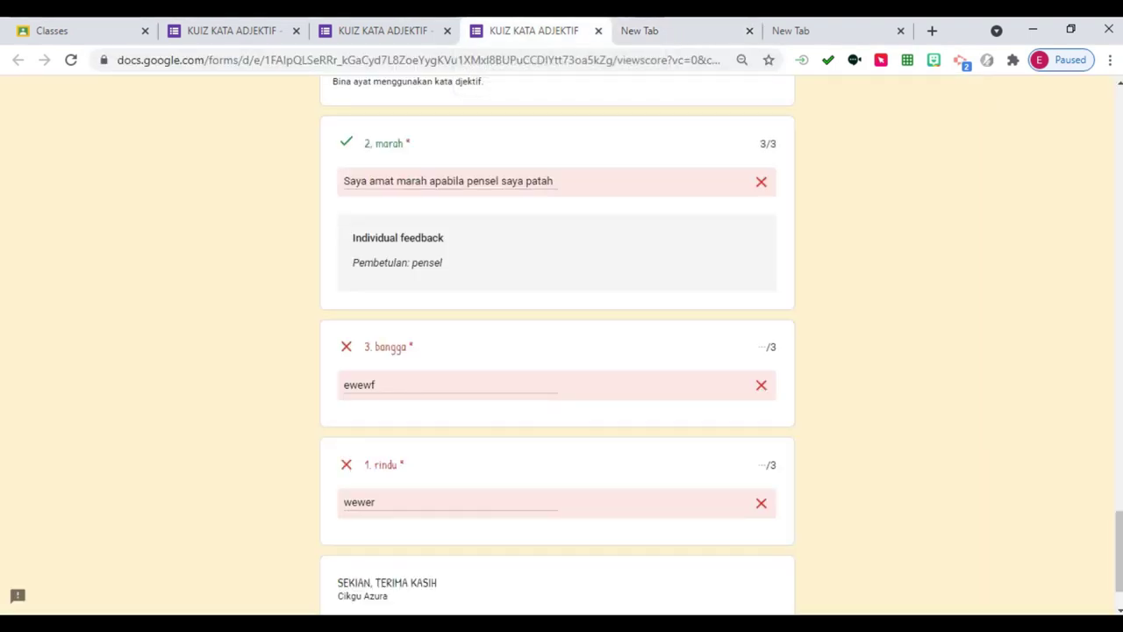
left_click(834, 31)
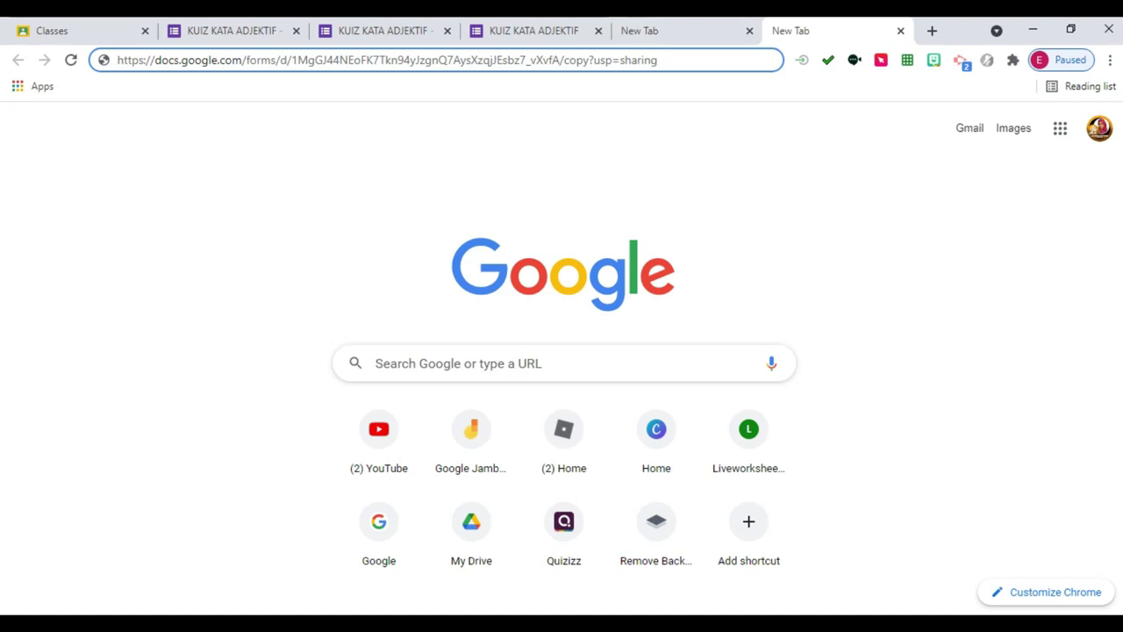
key("Return")
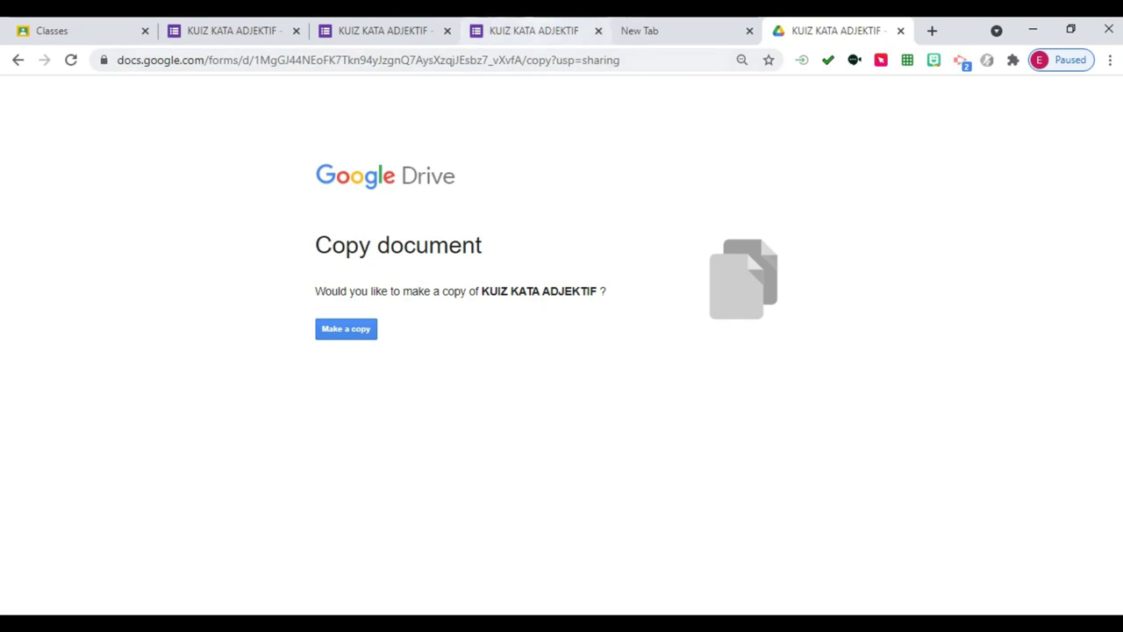
Return to the KUIZ KATA ADJEKTIF editor showing 1 response and 15 points.
left_click(533, 30)
scroll(562, 351, "up", 10)
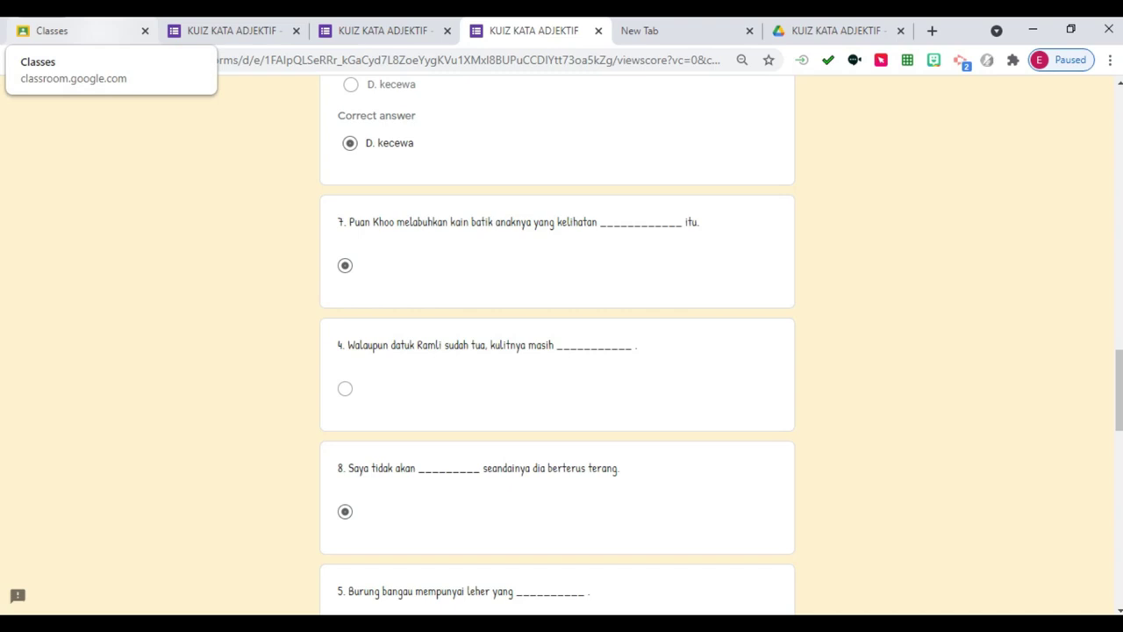
left_click(53, 30)
left_click(232, 30)
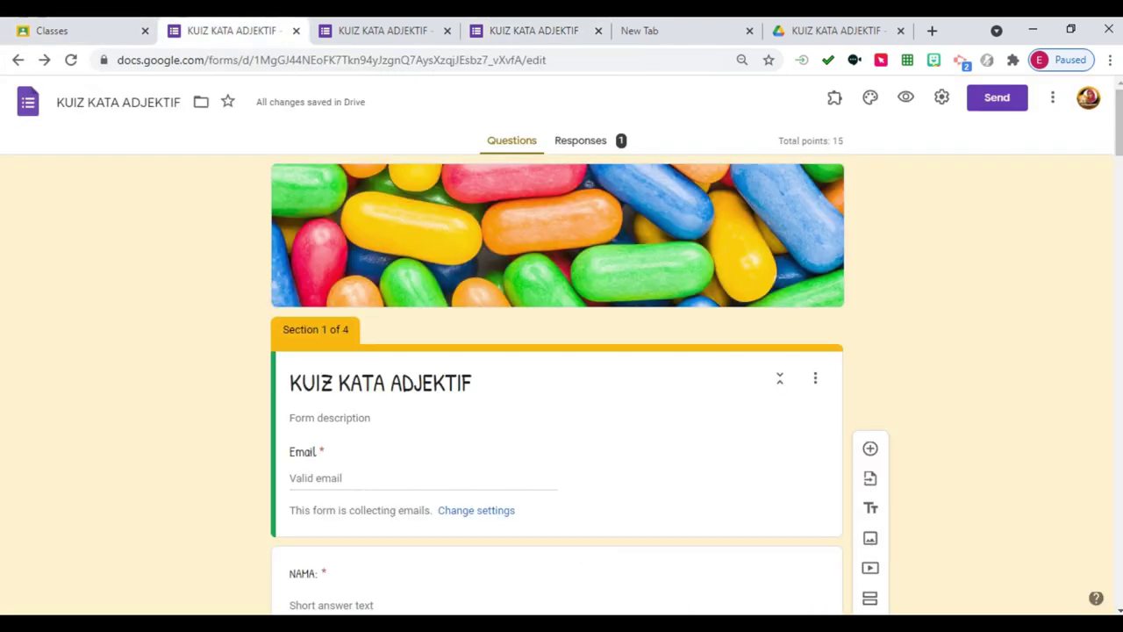